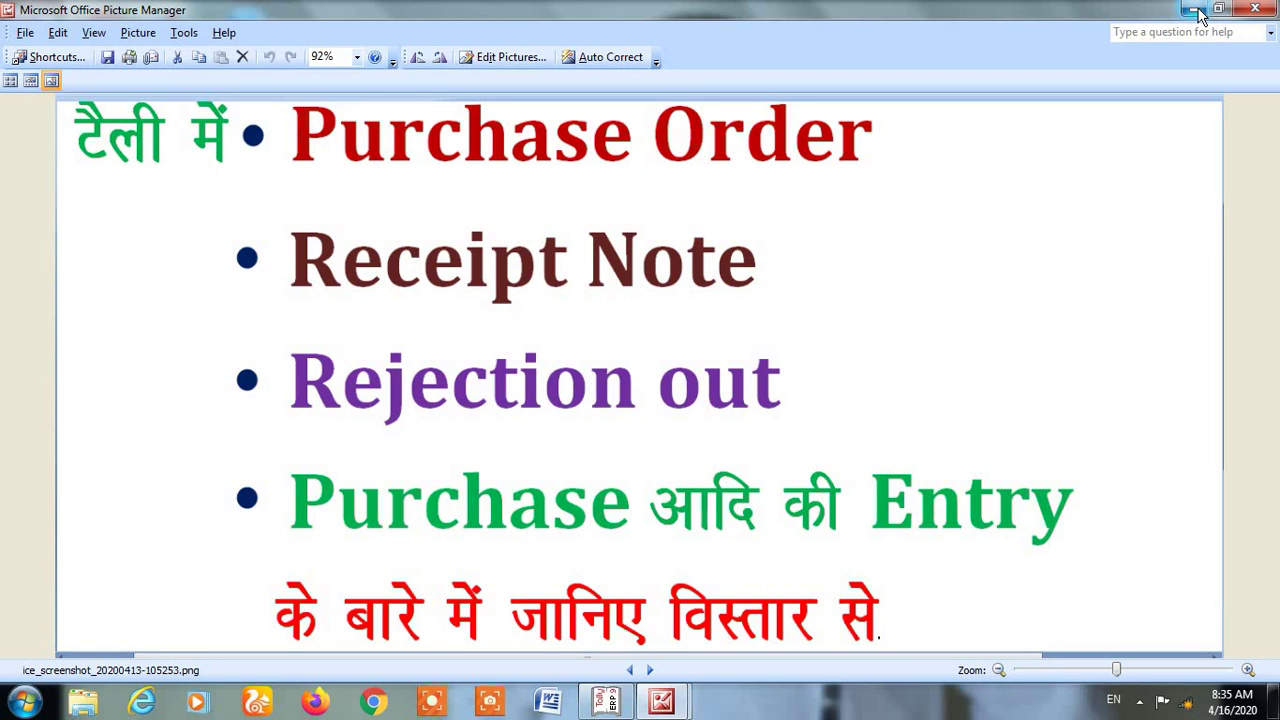
Switch from the picture viewer to Tally.ERP 9 and open the inventory features of Rohit Traders
{"action": "left_click", "coordinate": [1196, 11]}
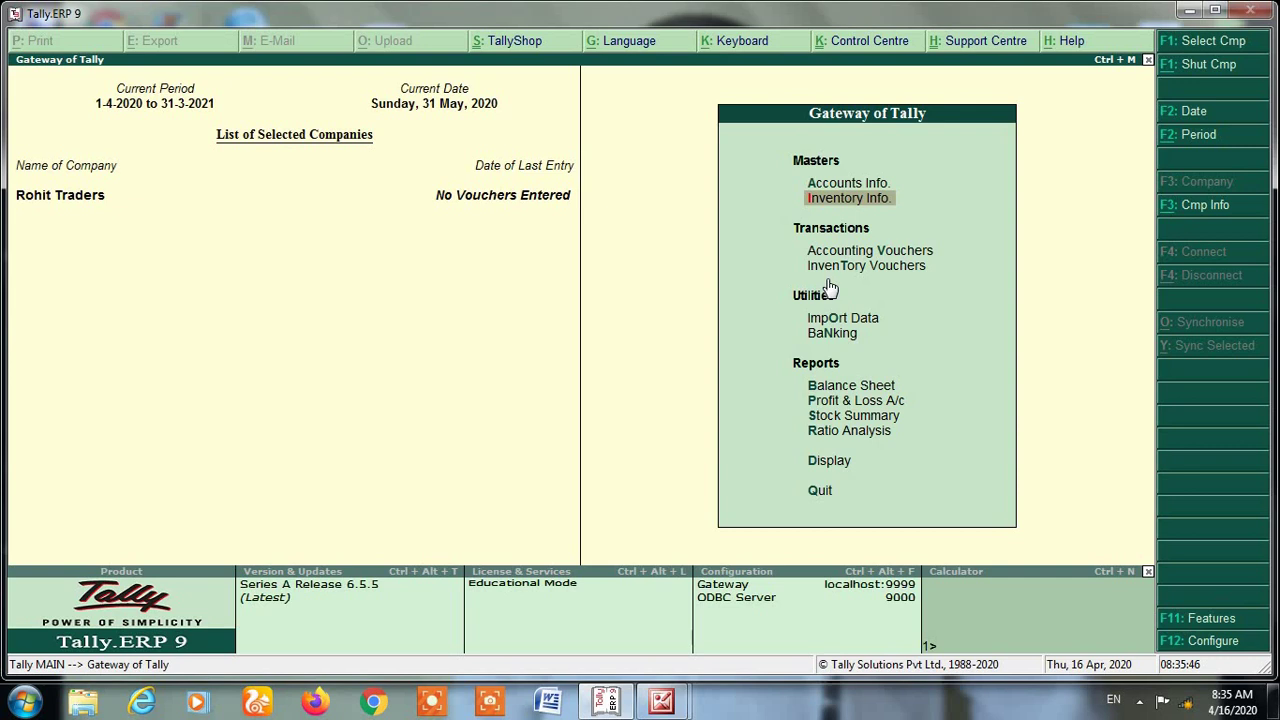
{"action": "key", "text": "F11"}
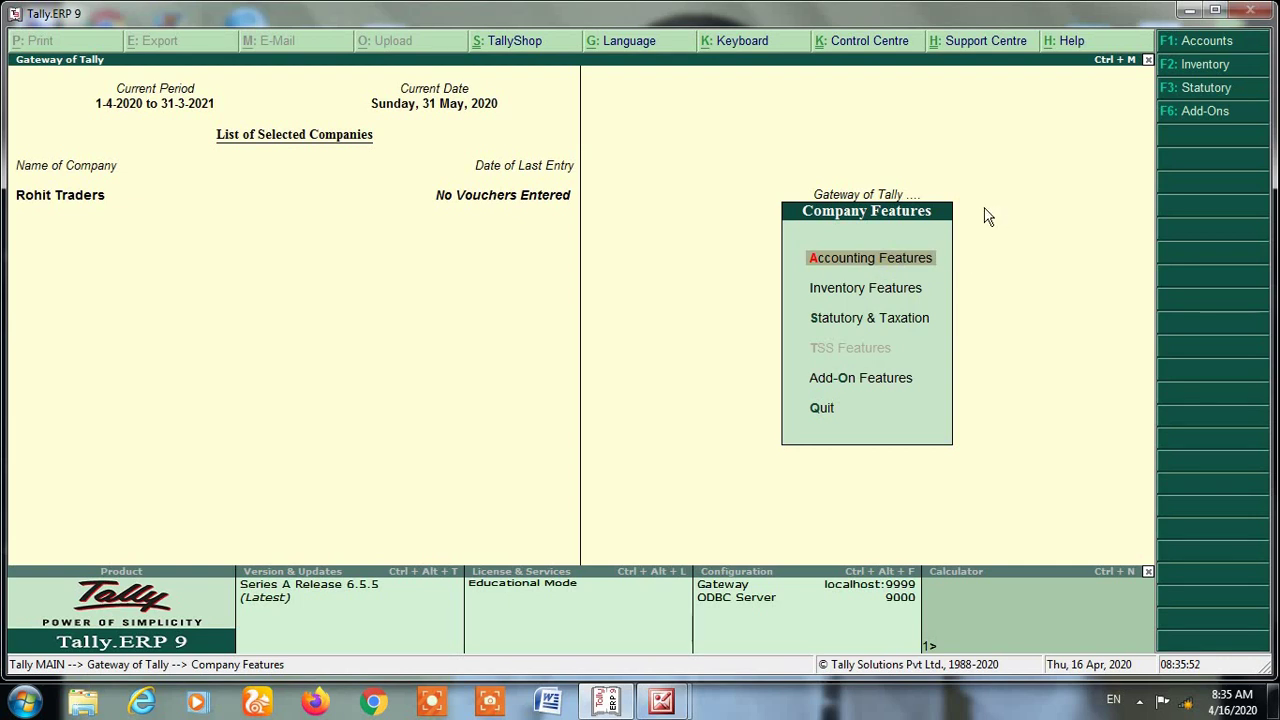
{"action": "key", "text": "Down"}
{"action": "key", "text": "Return"}
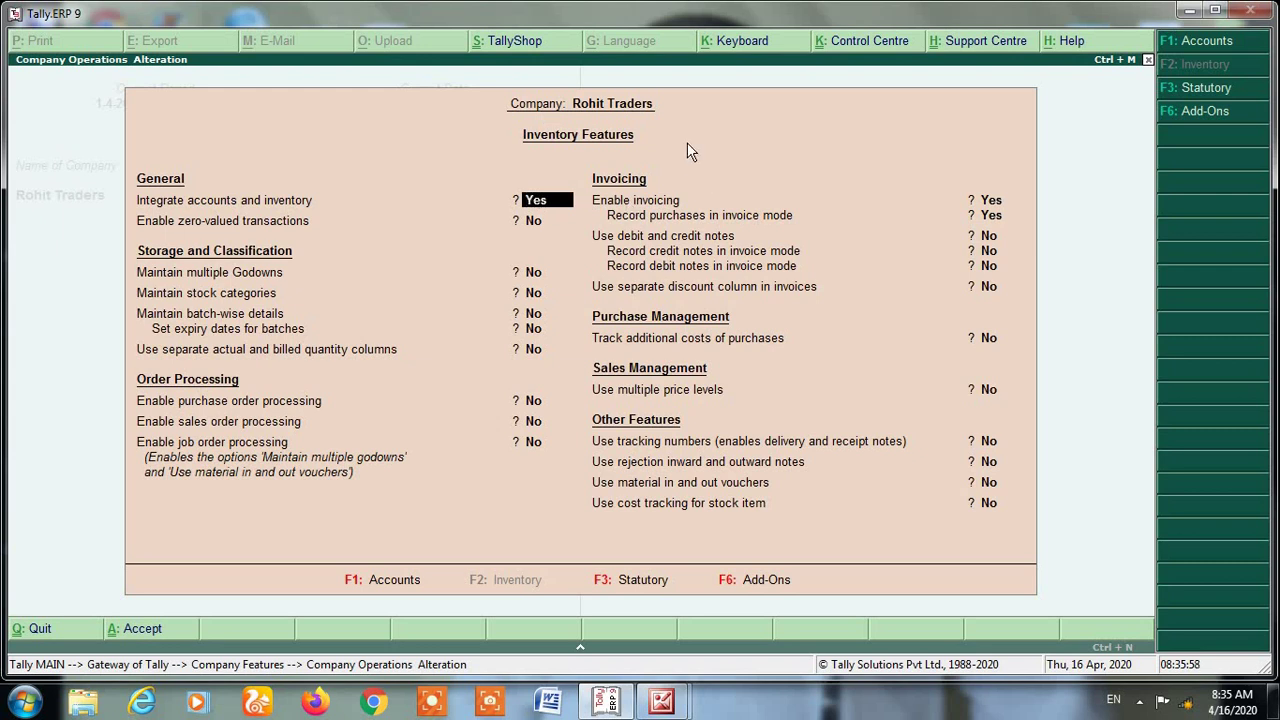
Enable purchase order processing in the inventory features, save the settings and return to the Gateway of Tally
{"action": "key", "text": "Return"}
{"action": "key", "text": "Return"}
{"action": "key", "text": "Return"}
{"action": "key", "text": "Return"}
{"action": "key", "text": "Return"}
{"action": "key", "text": "Return"}
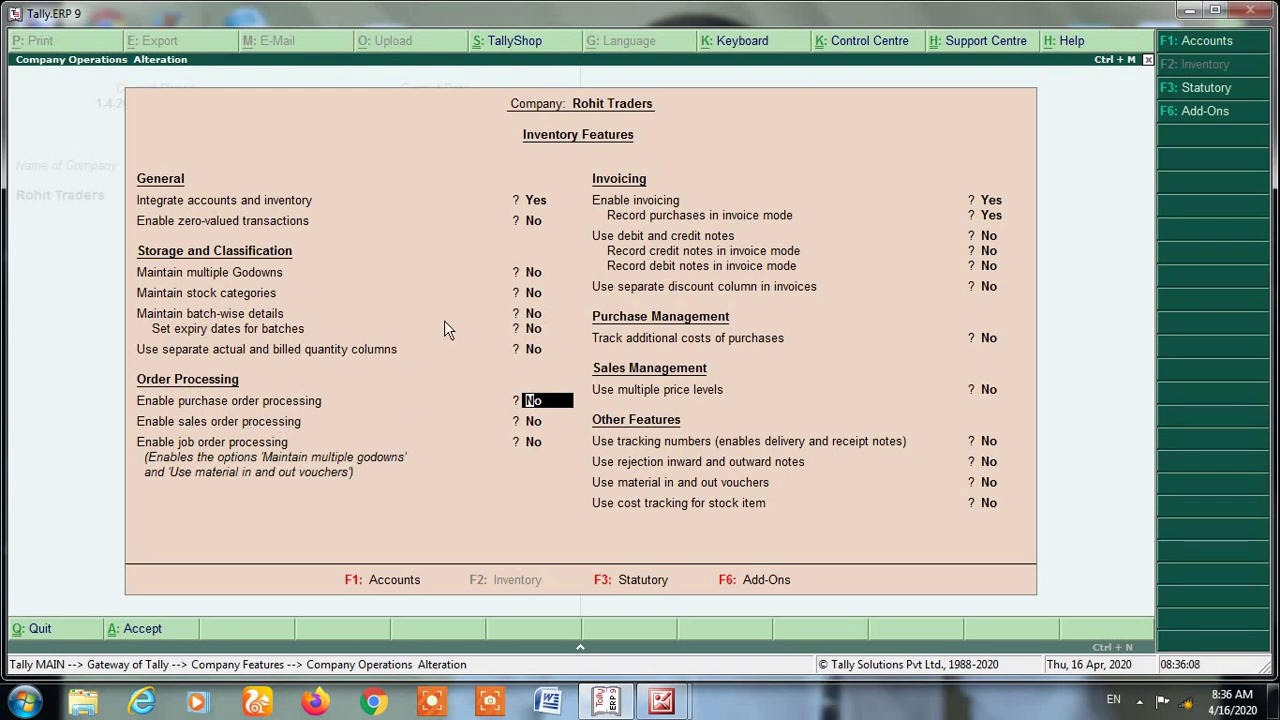
{"action": "type", "text": "y"}
{"action": "key", "text": "Return"}
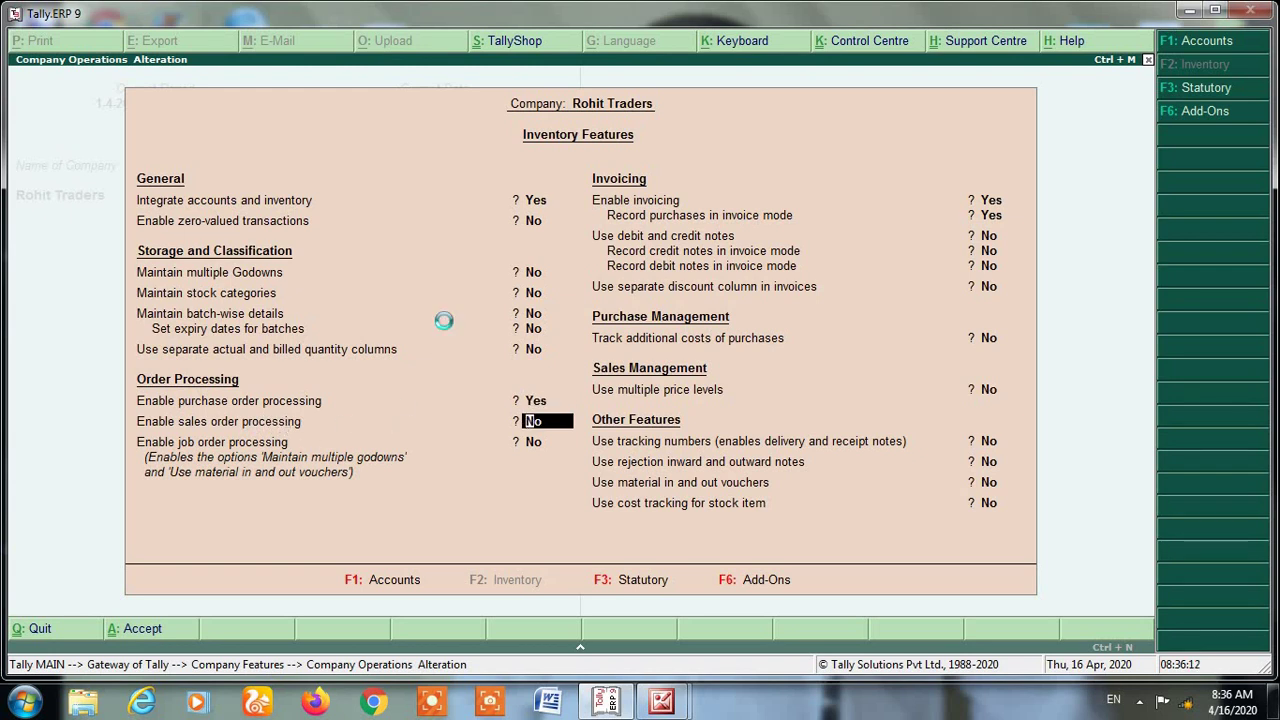
{"action": "key", "text": "ctrl+a"}
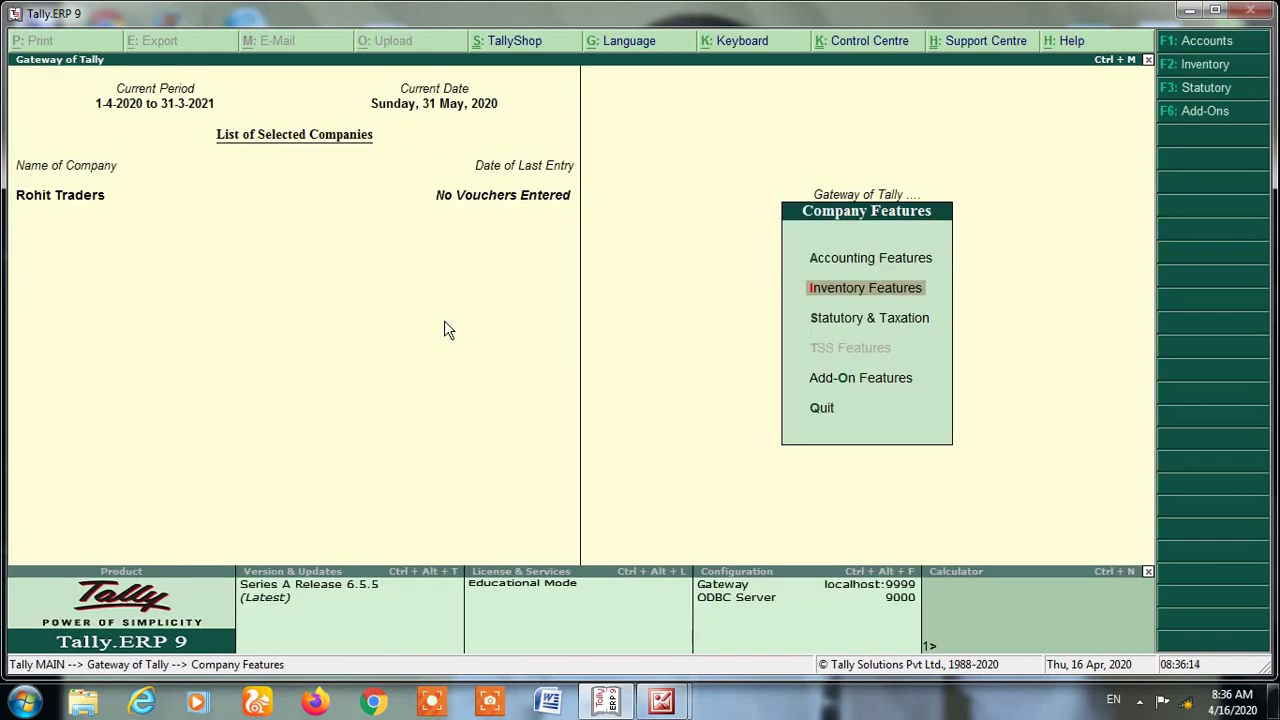
{"action": "key", "text": "Escape"}
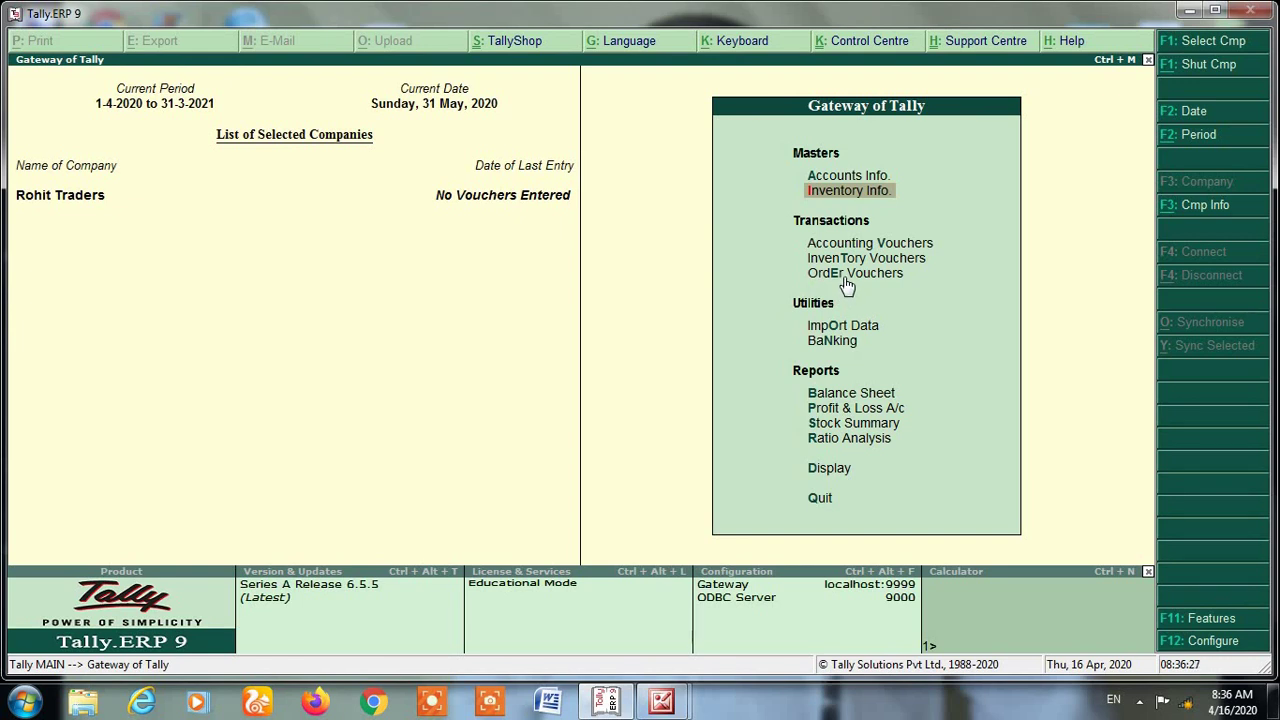
Start a new purchase order voucher and set its date to 1-May-2020
{"action": "key", "text": "Down"}
{"action": "key", "text": "Down"}
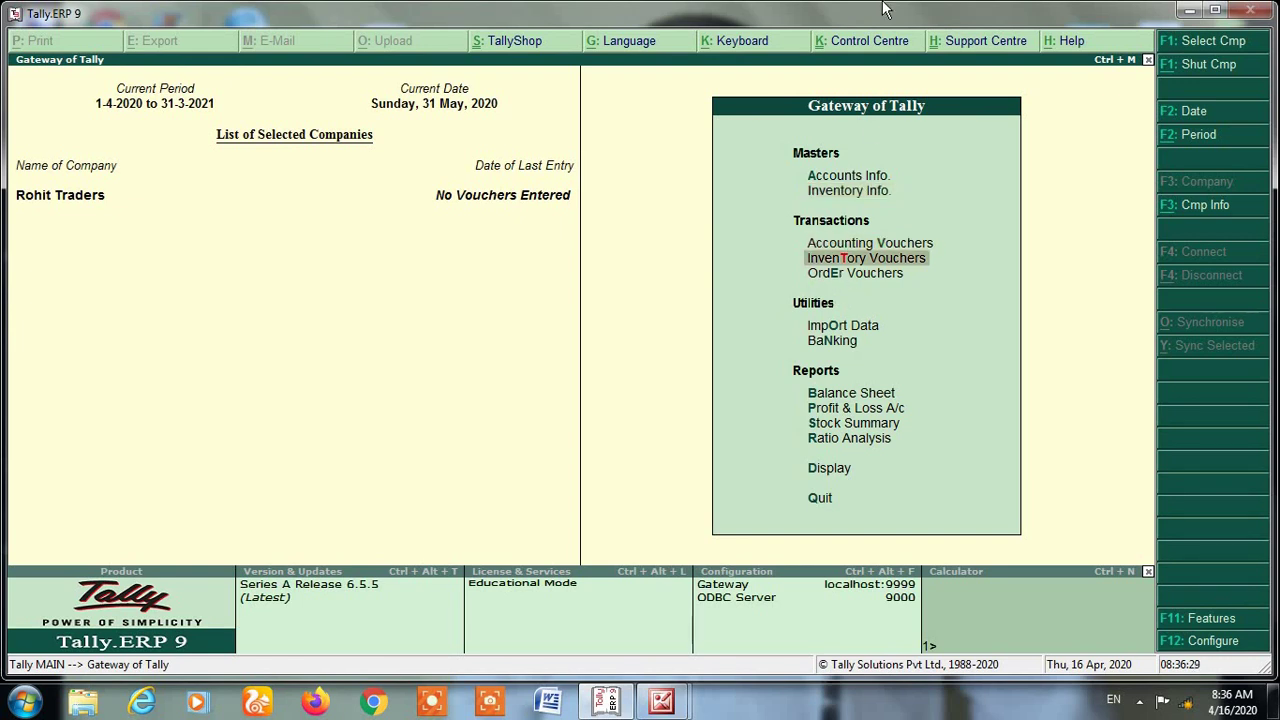
{"action": "key", "text": "Down"}
{"action": "key", "text": "Return"}
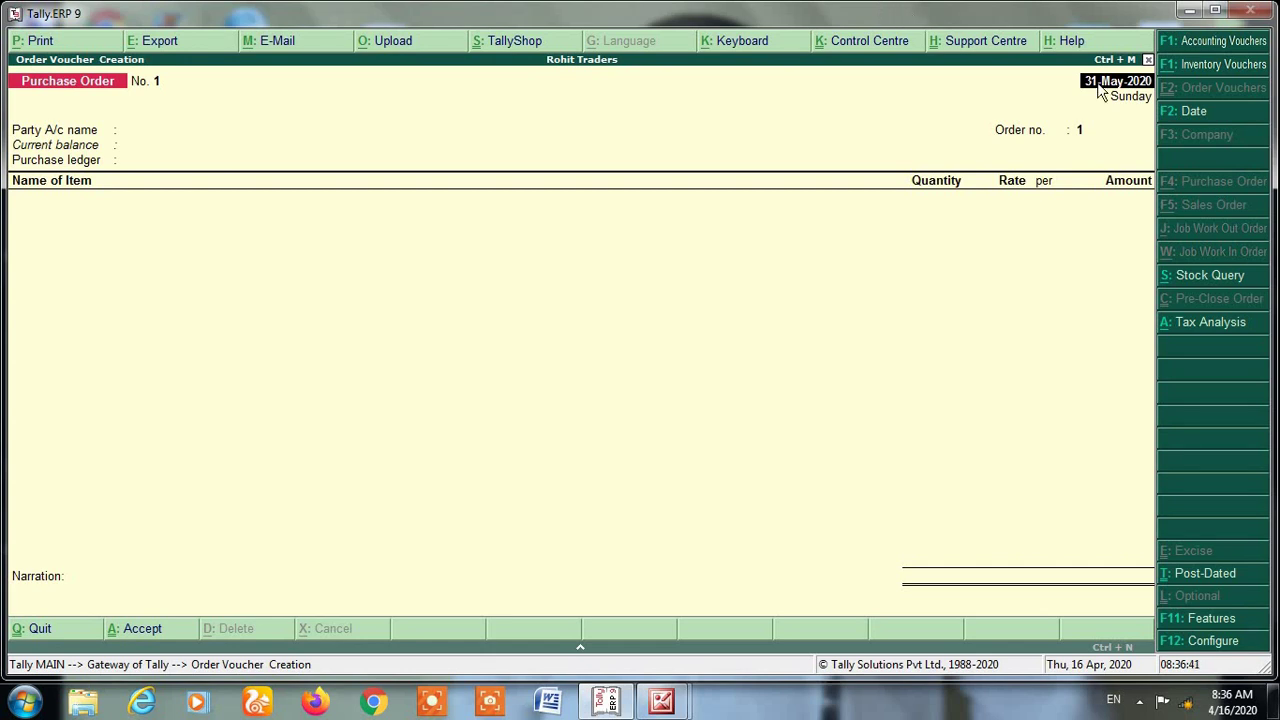
{"action": "left_click", "coordinate": [1203, 103]}
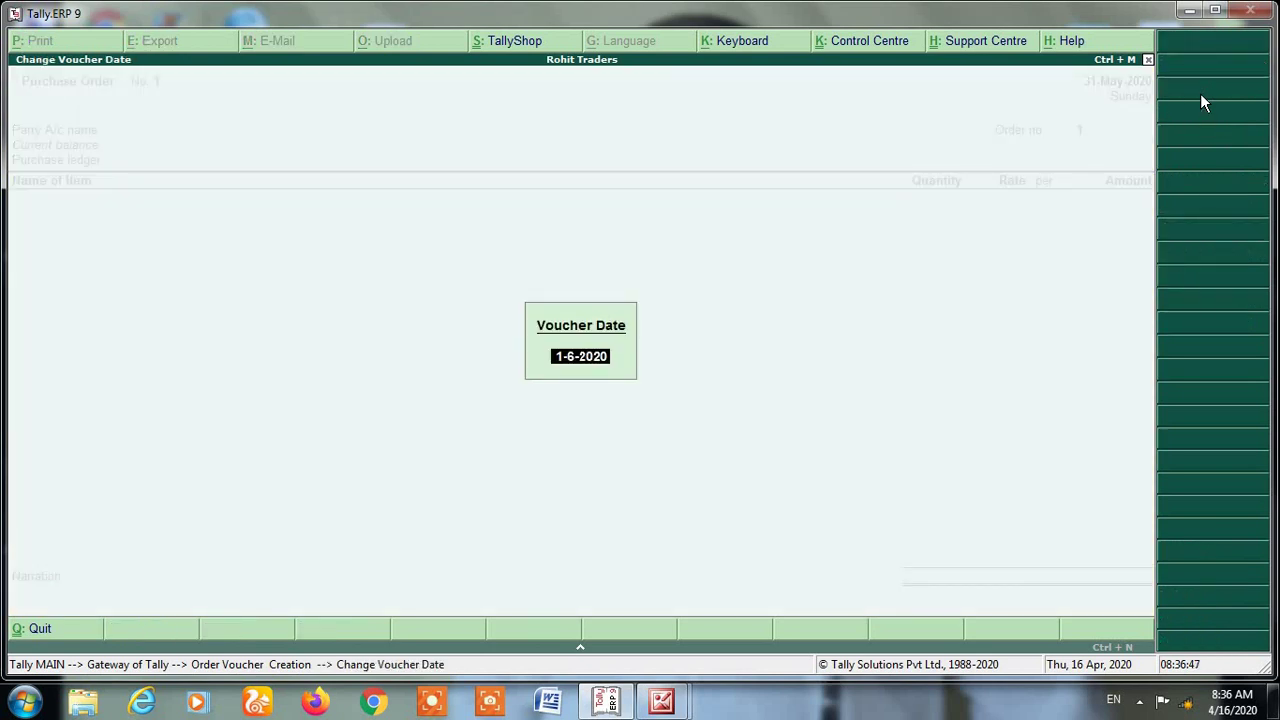
{"action": "type", "text": "1-5"}
{"action": "key", "text": "Return"}
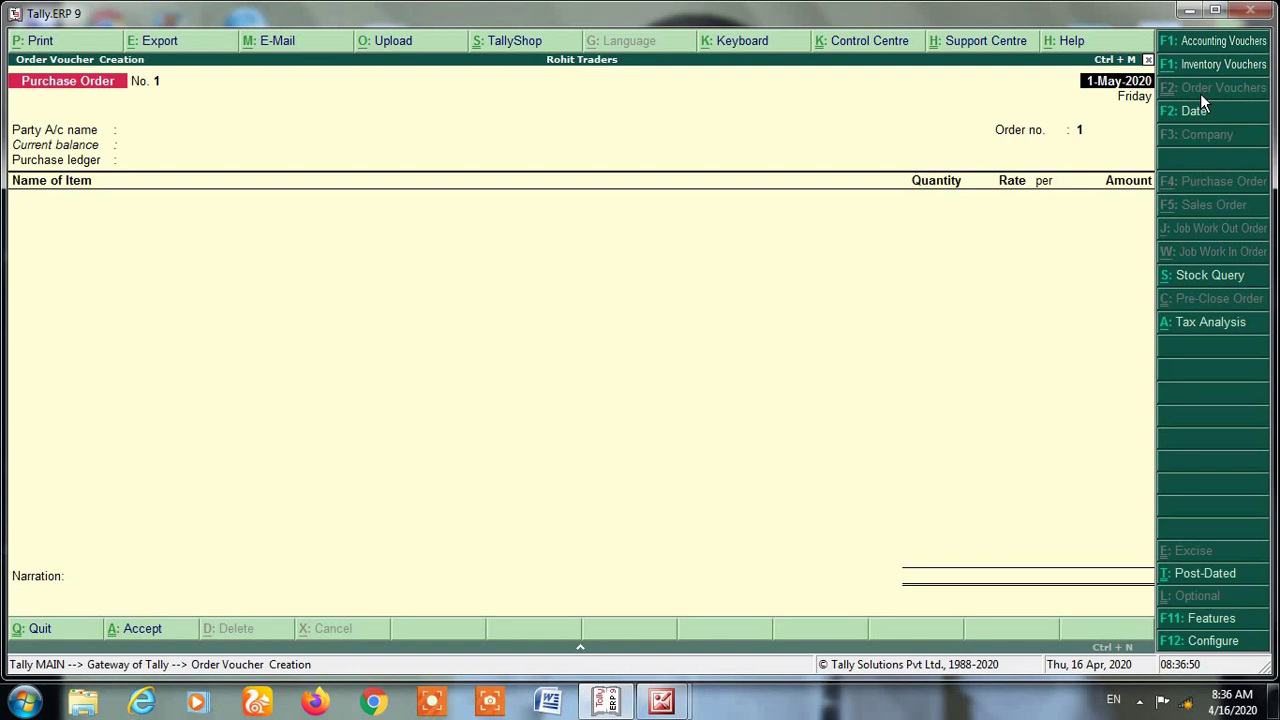
{"action": "key", "text": "Return"}
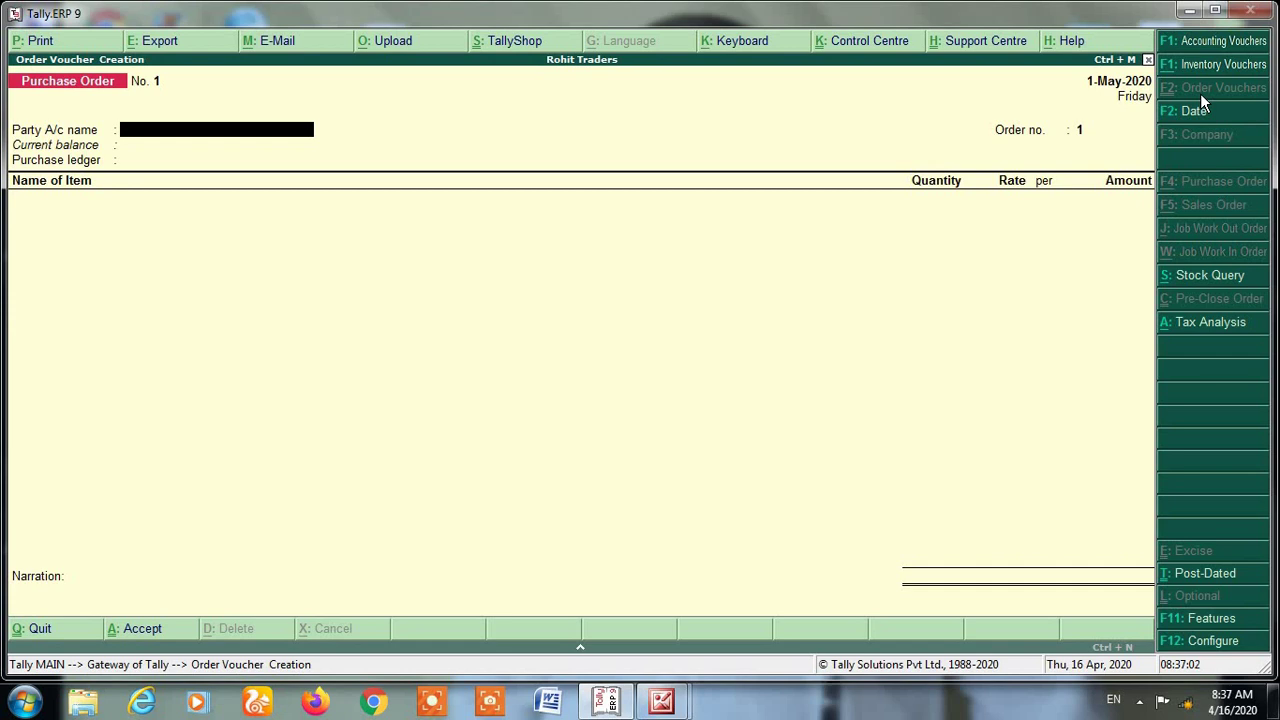
Fill in the order header with Ganga Traders as the party, the order number and Purchase as the purchase ledger
{"action": "type", "text": "G"}
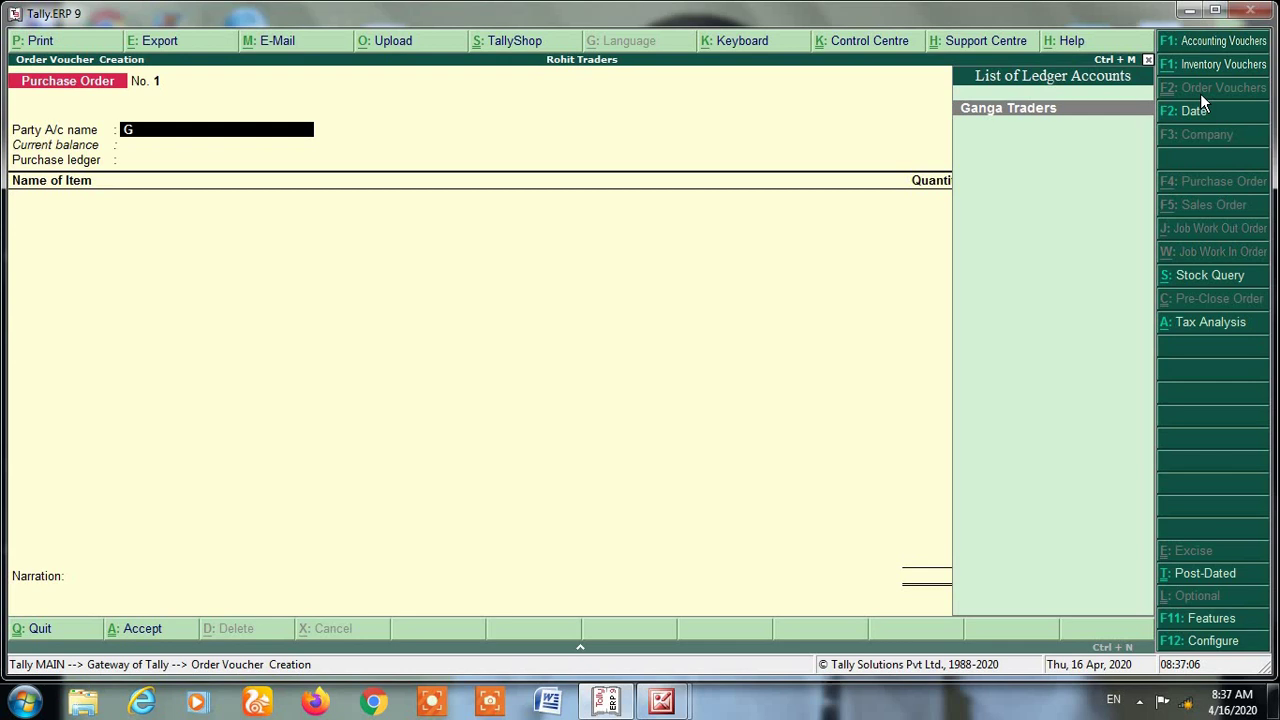
{"action": "key", "text": "Return"}
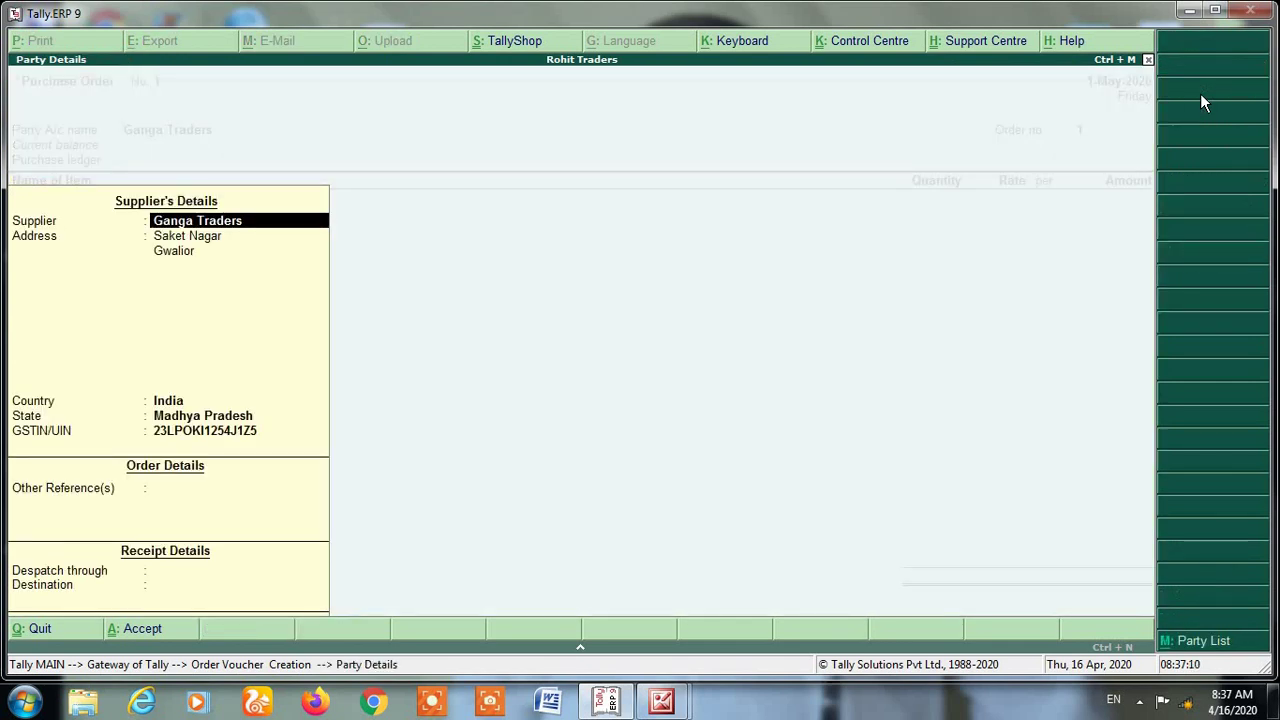
{"action": "key", "text": "ctrl+a"}
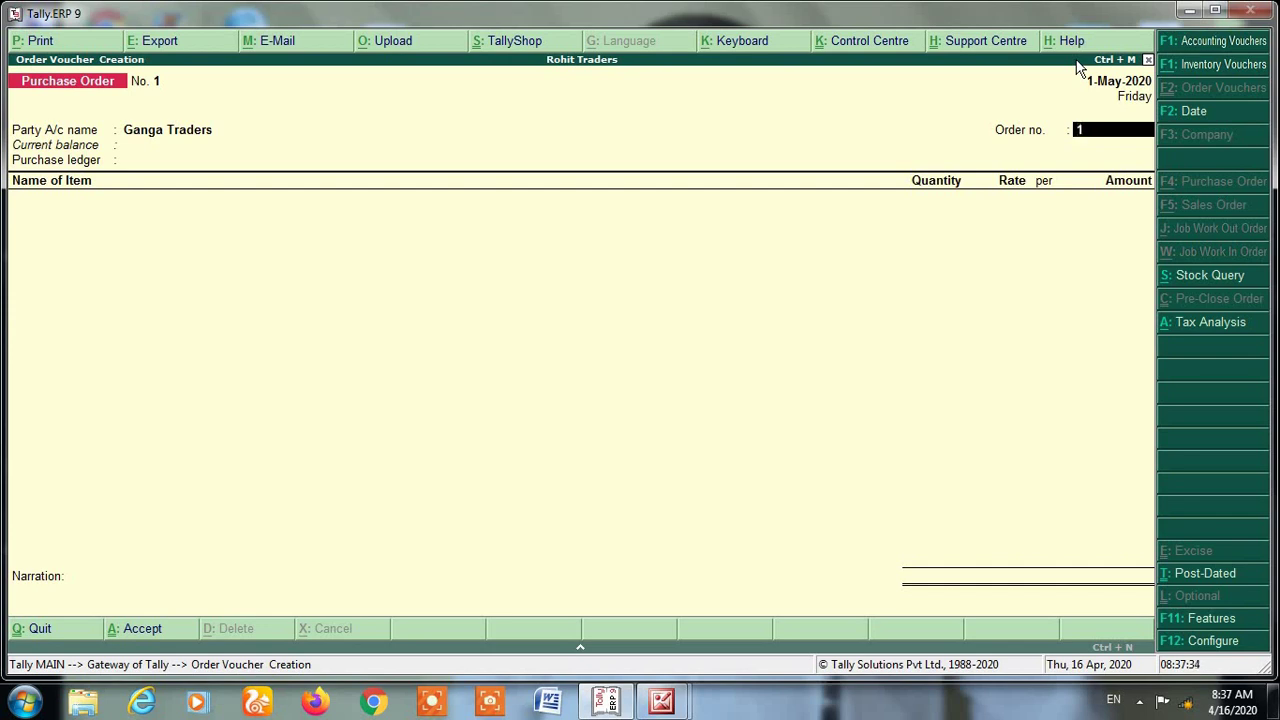
{"action": "type", "text": "2020-21/01"}
{"action": "key", "text": "Return"}
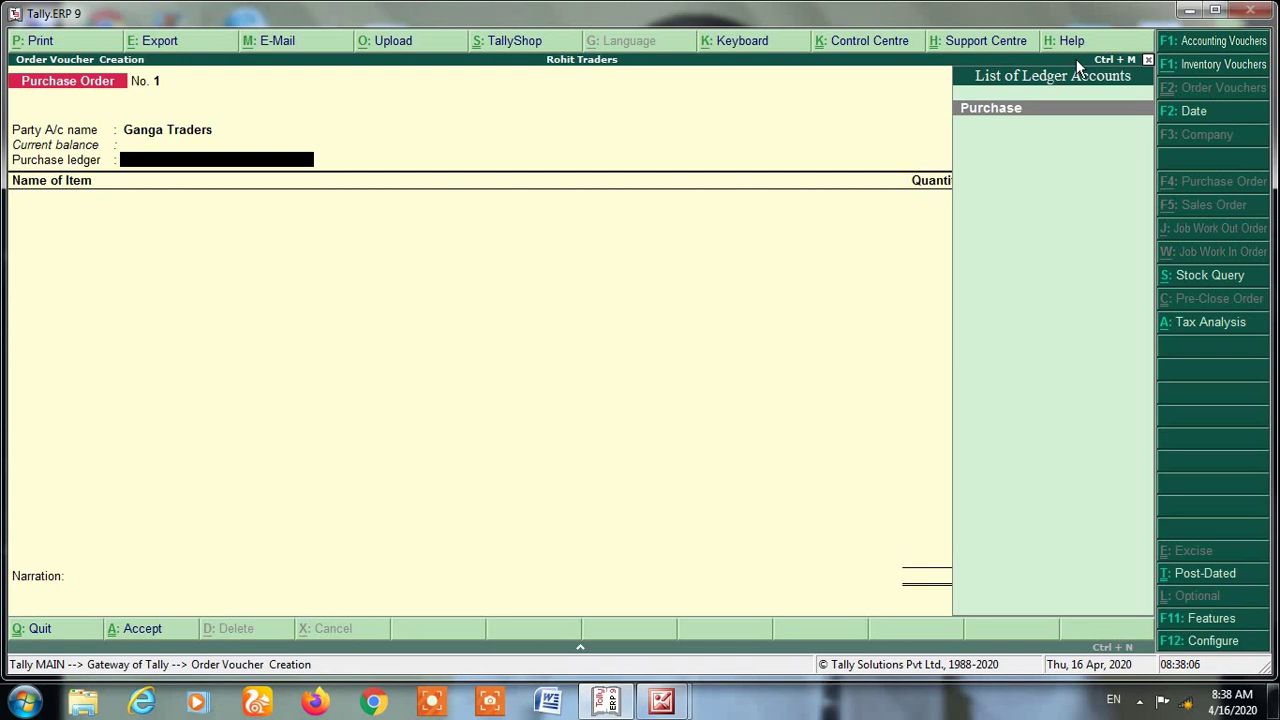
{"action": "key", "text": "Return"}
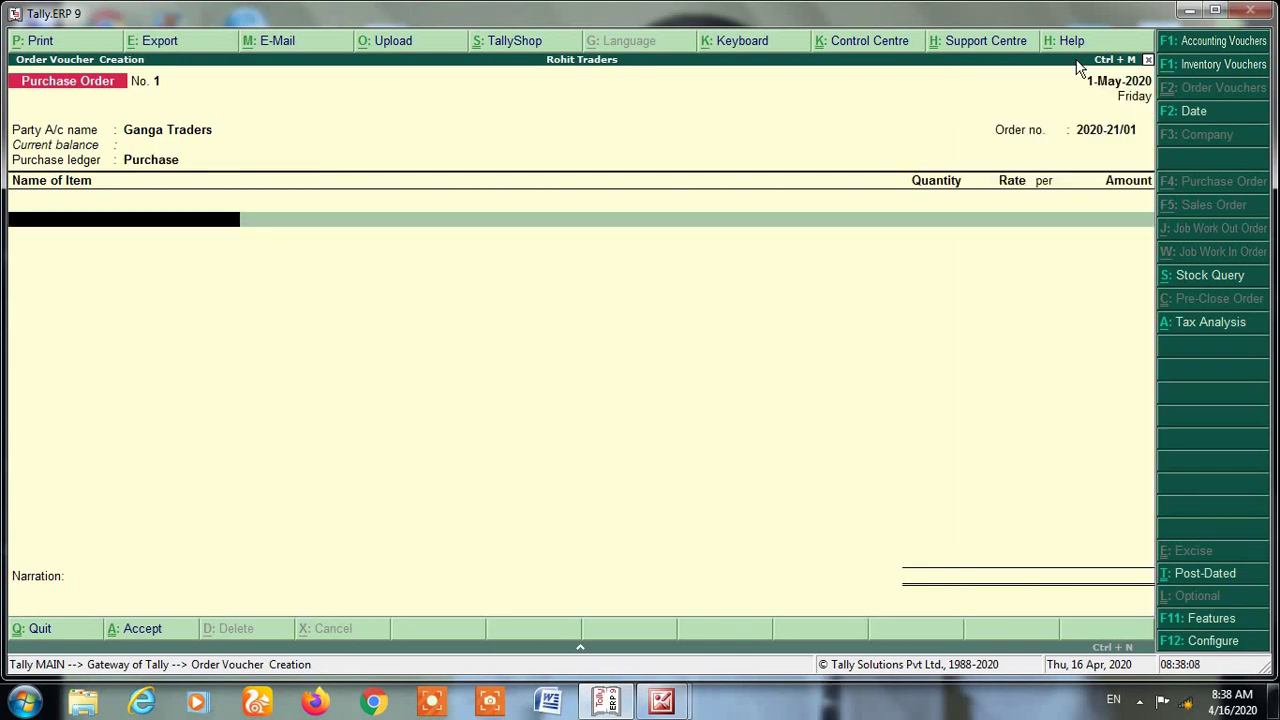
Add the stock item A Stock Item 5% GST to the order and set its due date to 2-May-2020
{"action": "type", "text": "A"}
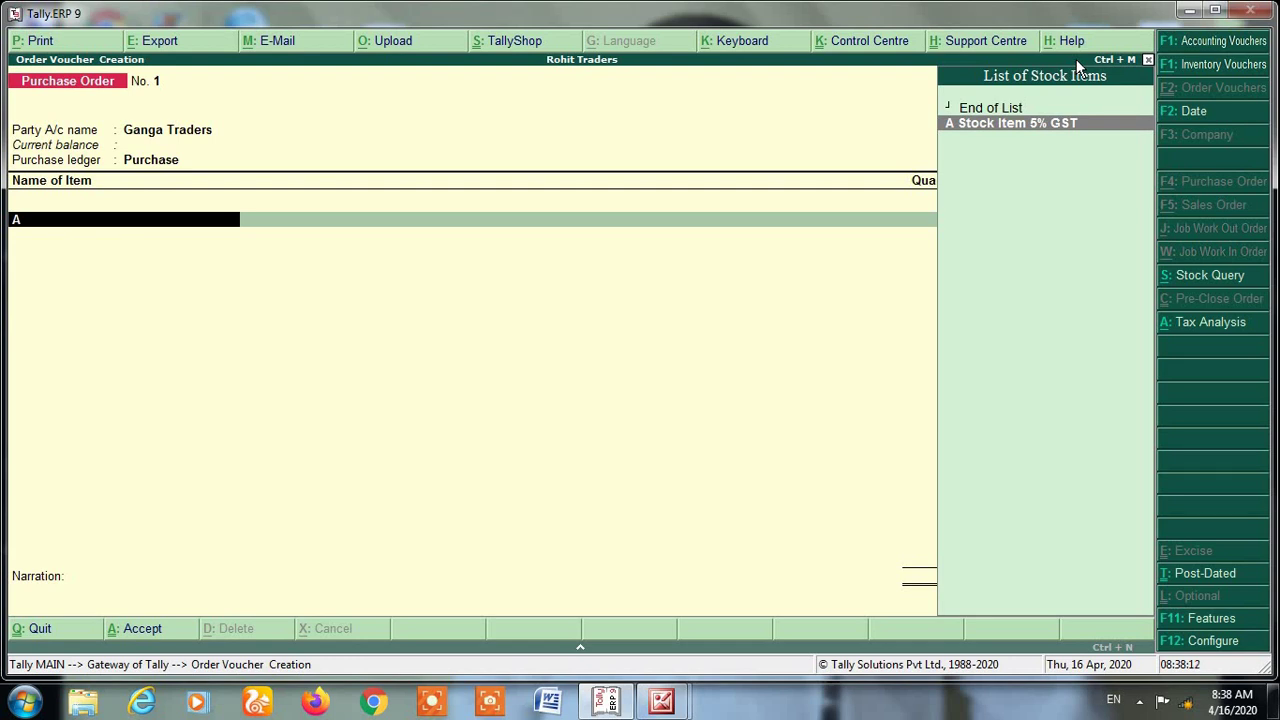
{"action": "key", "text": "Return"}
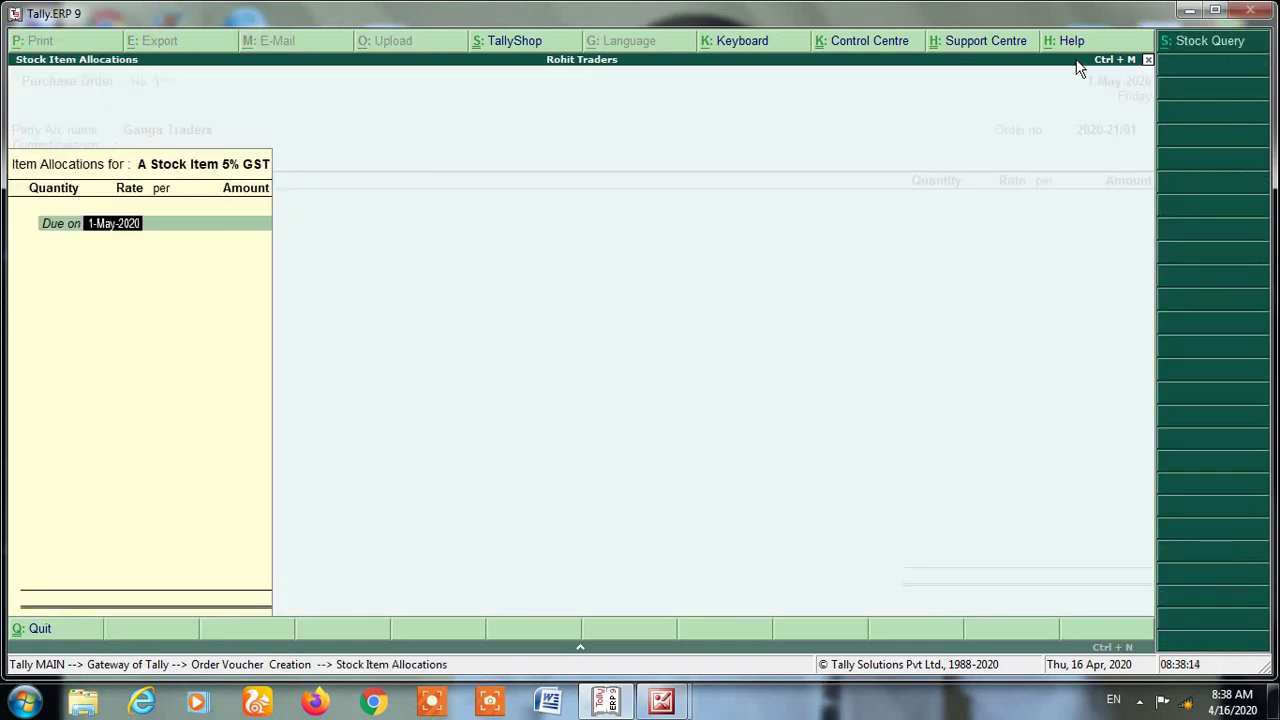
{"action": "key", "text": "Escape"}
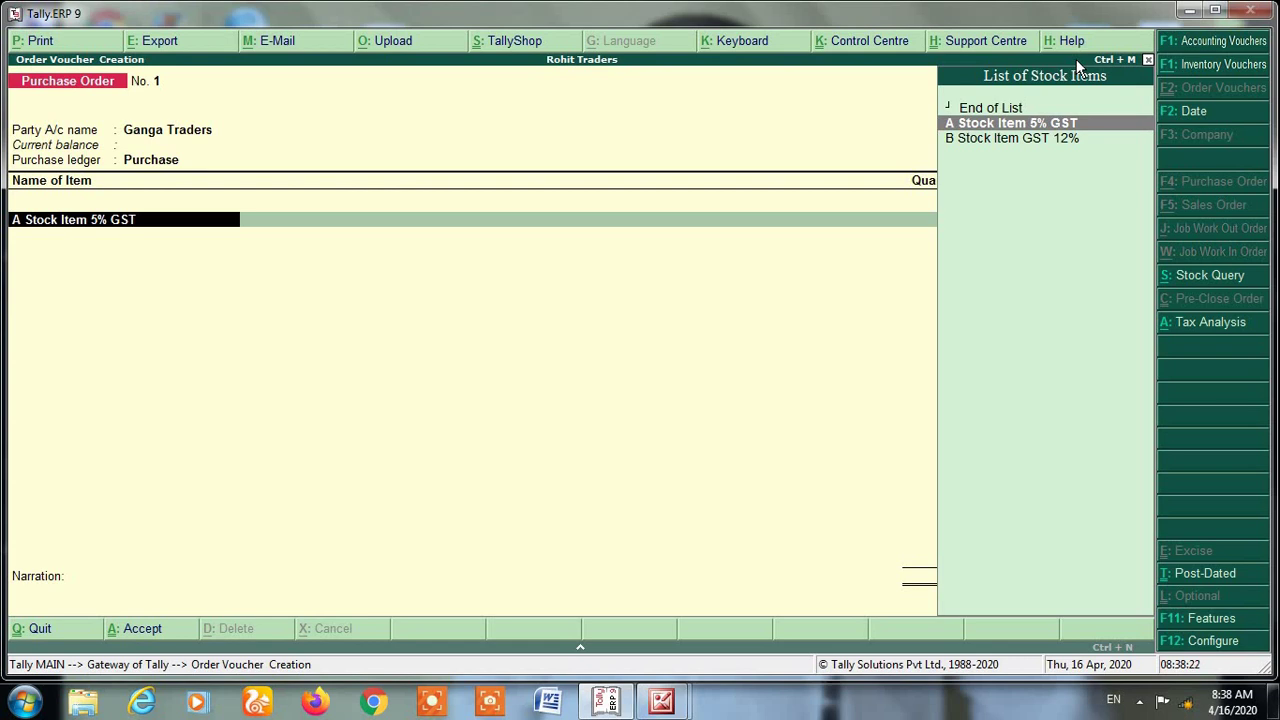
{"action": "key", "text": "Return"}
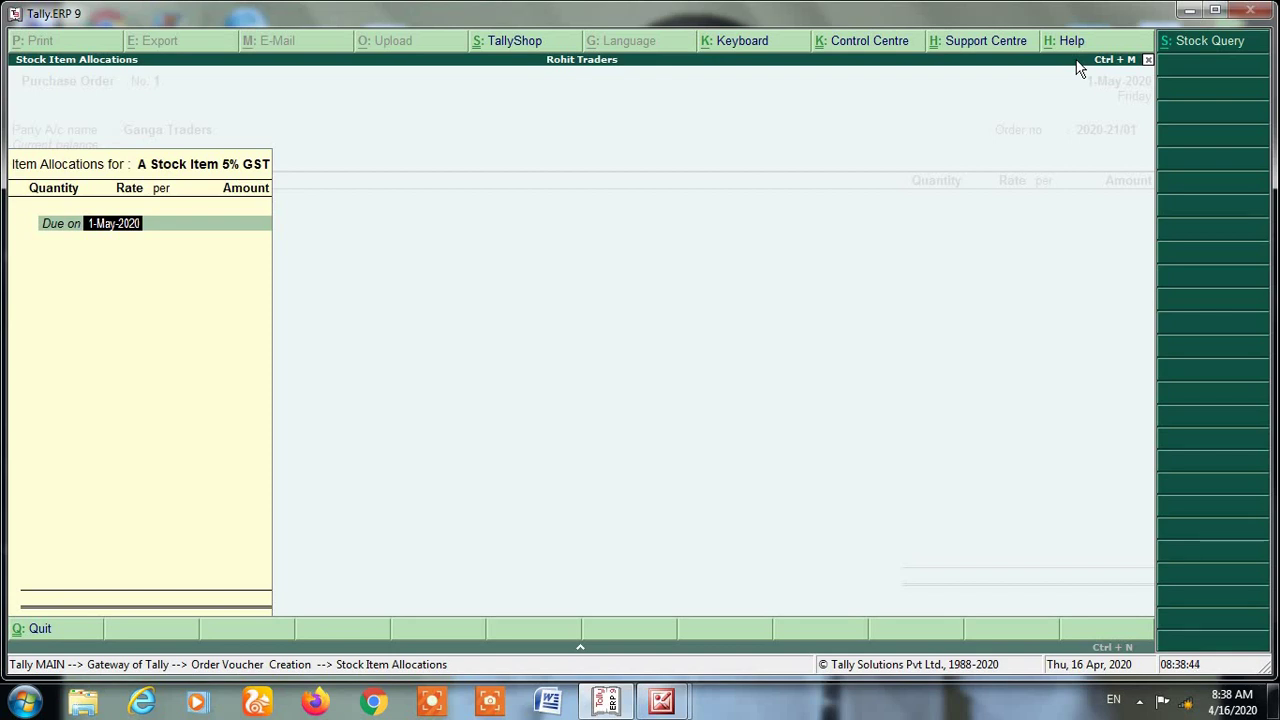
{"action": "type", "text": "2-5"}
{"action": "key", "text": "Return"}
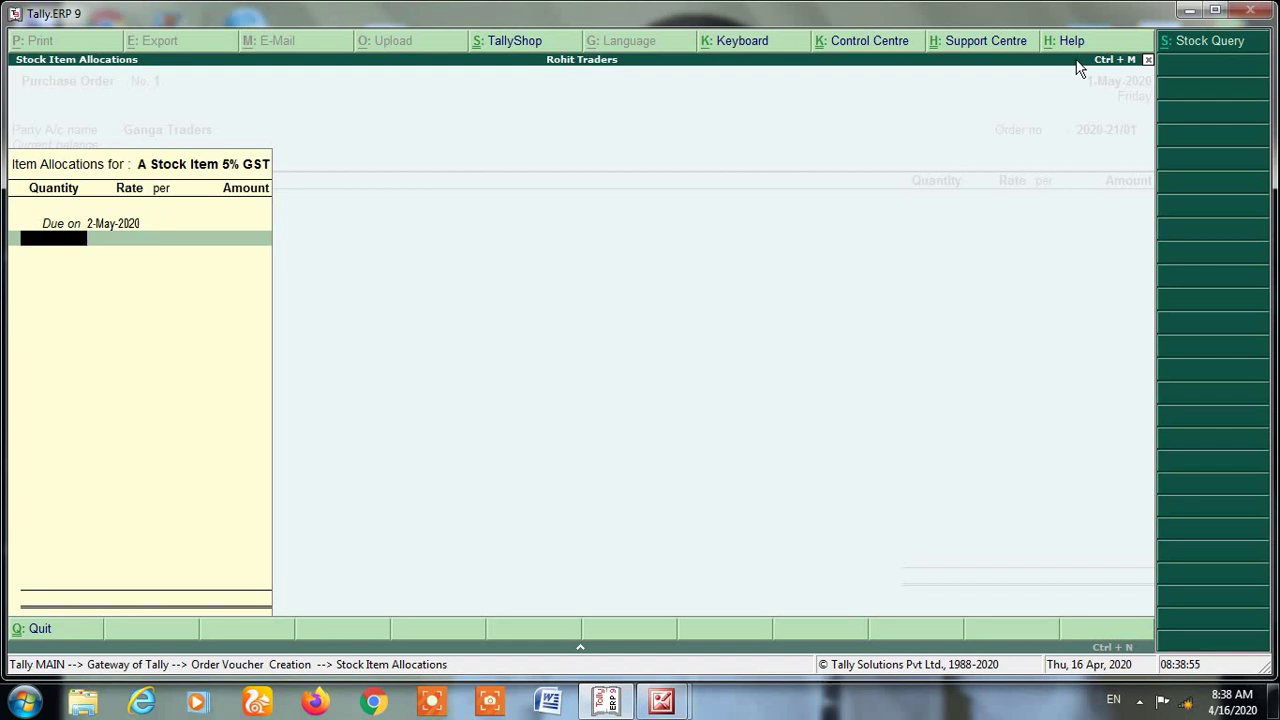
Allocate 10 pcs. at a rate of 1000 to A Stock Item 5% GST and finish its allocation
{"action": "type", "text": "10"}
{"action": "key", "text": "Return"}
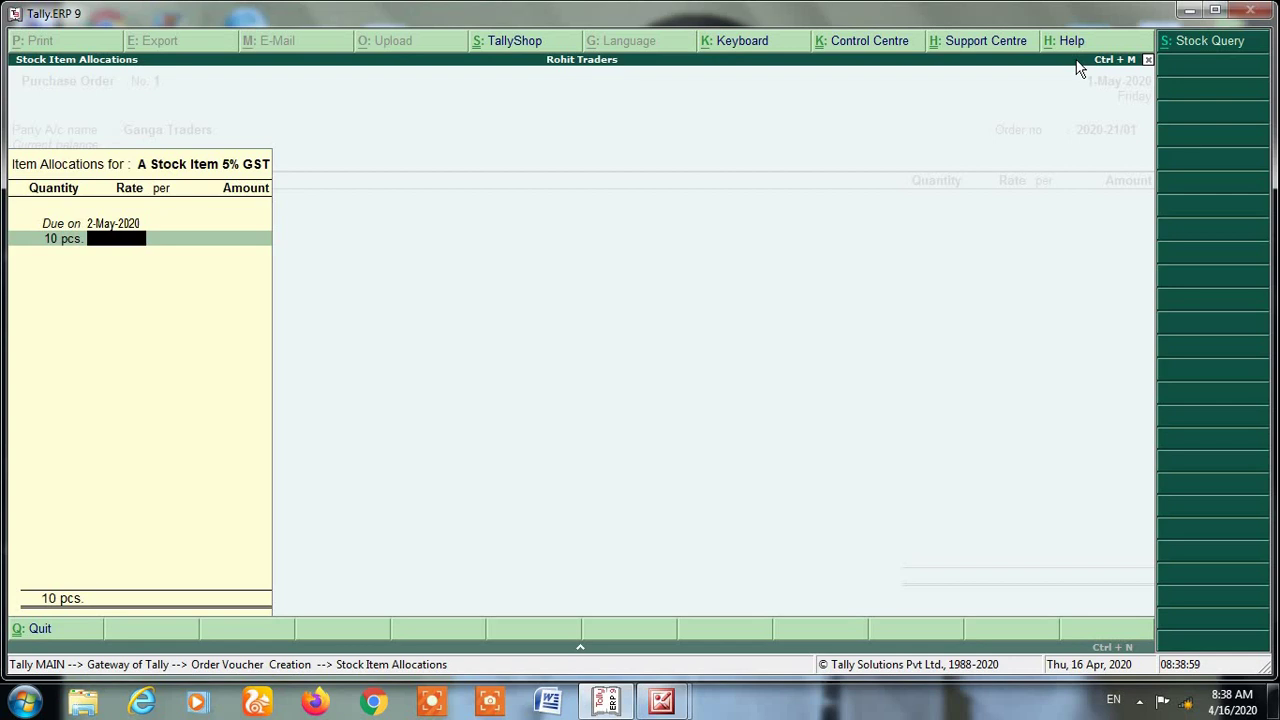
{"action": "type", "text": "1000"}
{"action": "key", "text": "Return"}
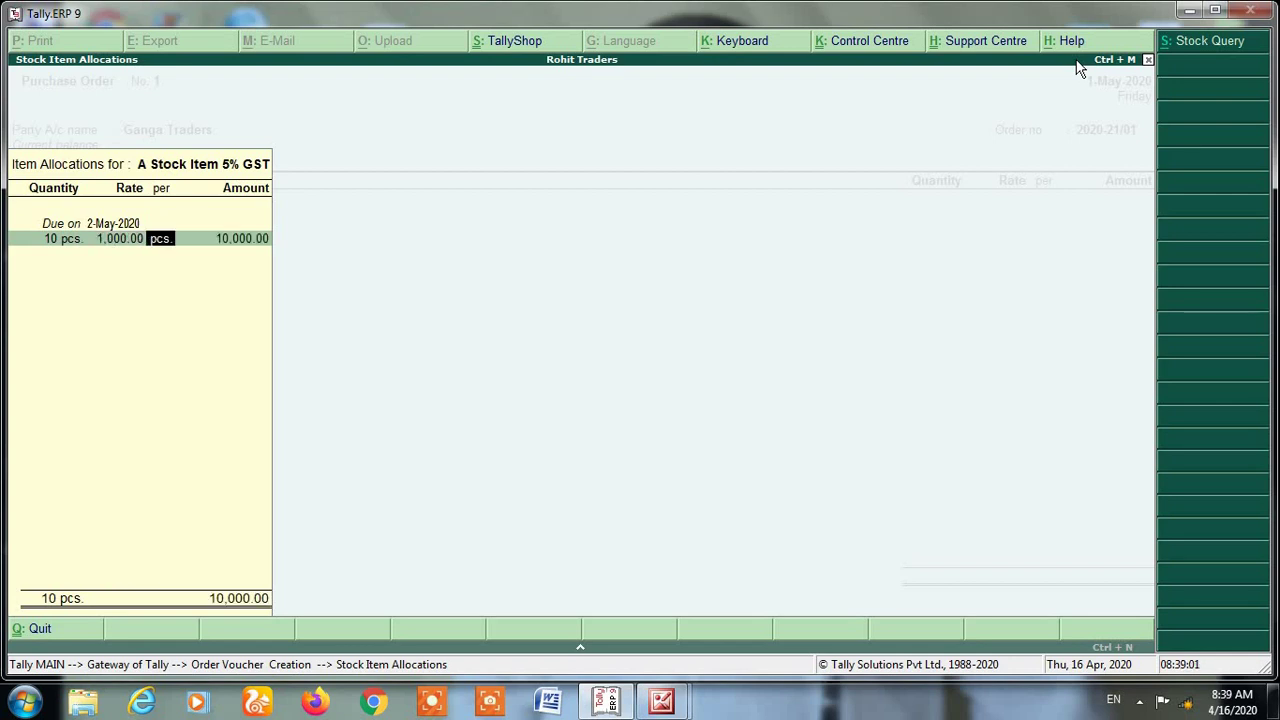
{"action": "key", "text": "Return"}
{"action": "key", "text": "Return"}
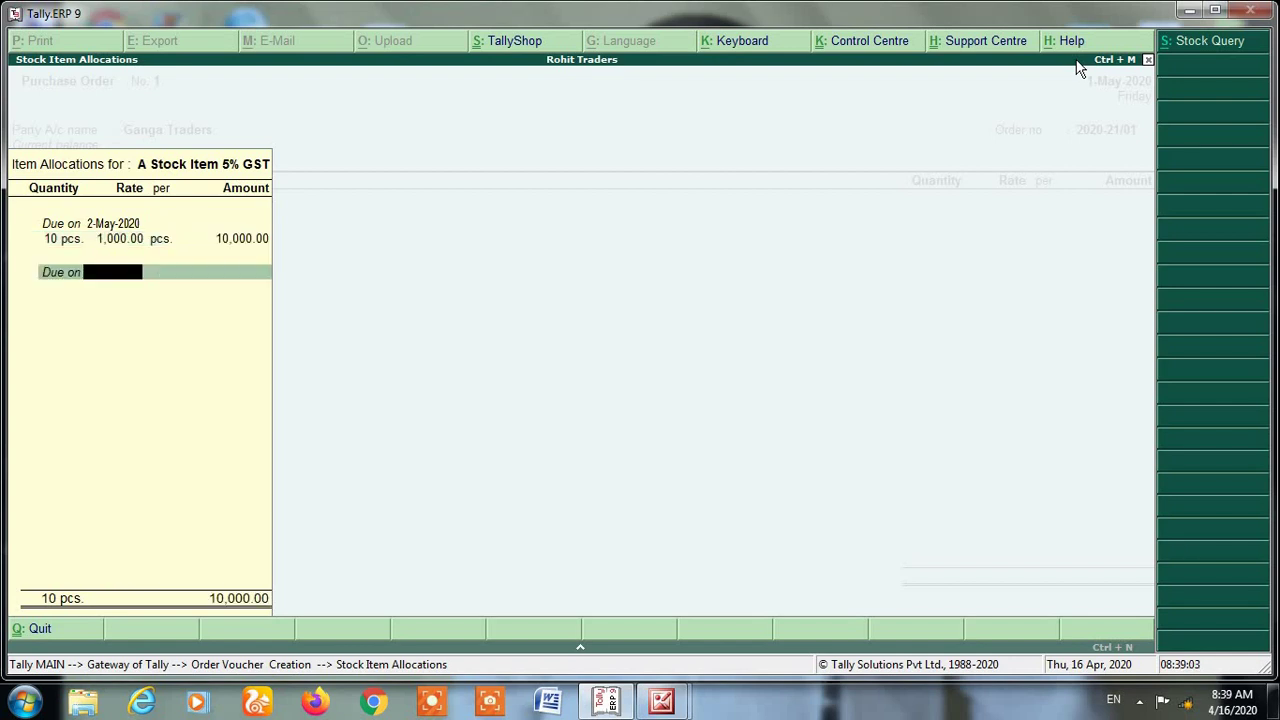
{"action": "key", "text": "Return"}
{"action": "key", "text": "Return"}
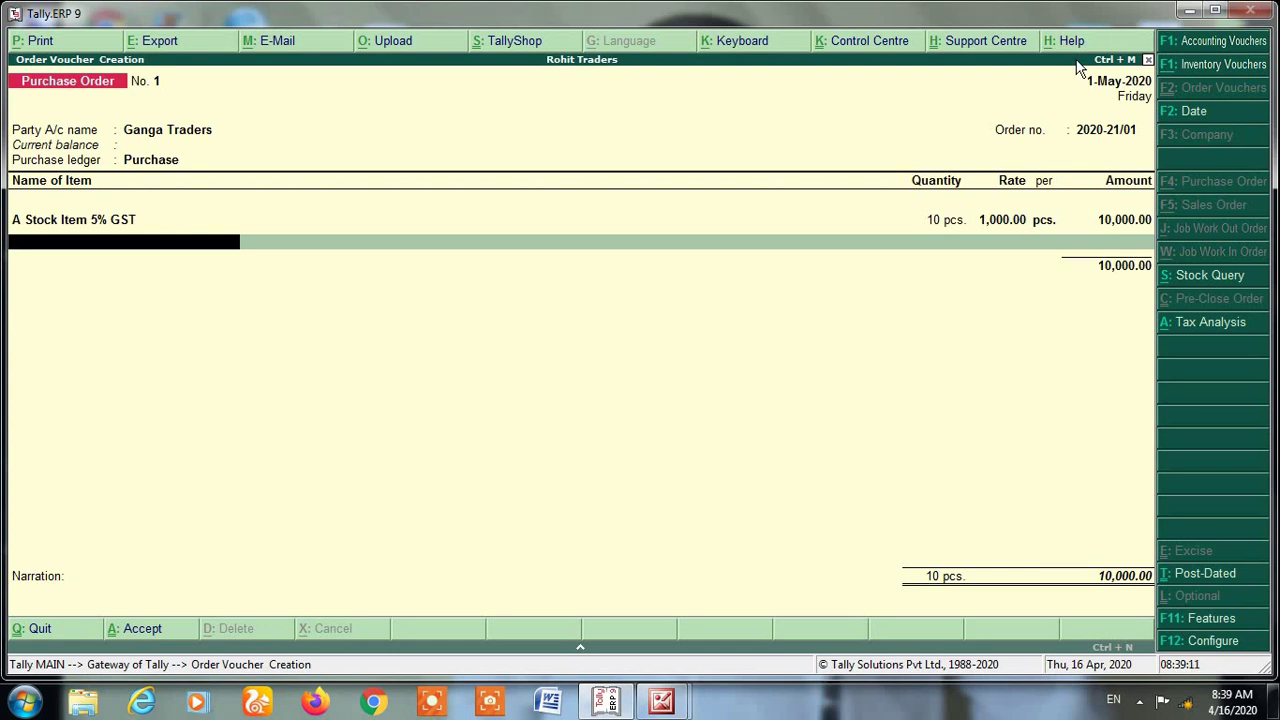
Add the stock item B Stock Item GST 12% to the order with a due date of 2-May-2020
{"action": "type", "text": "B"}
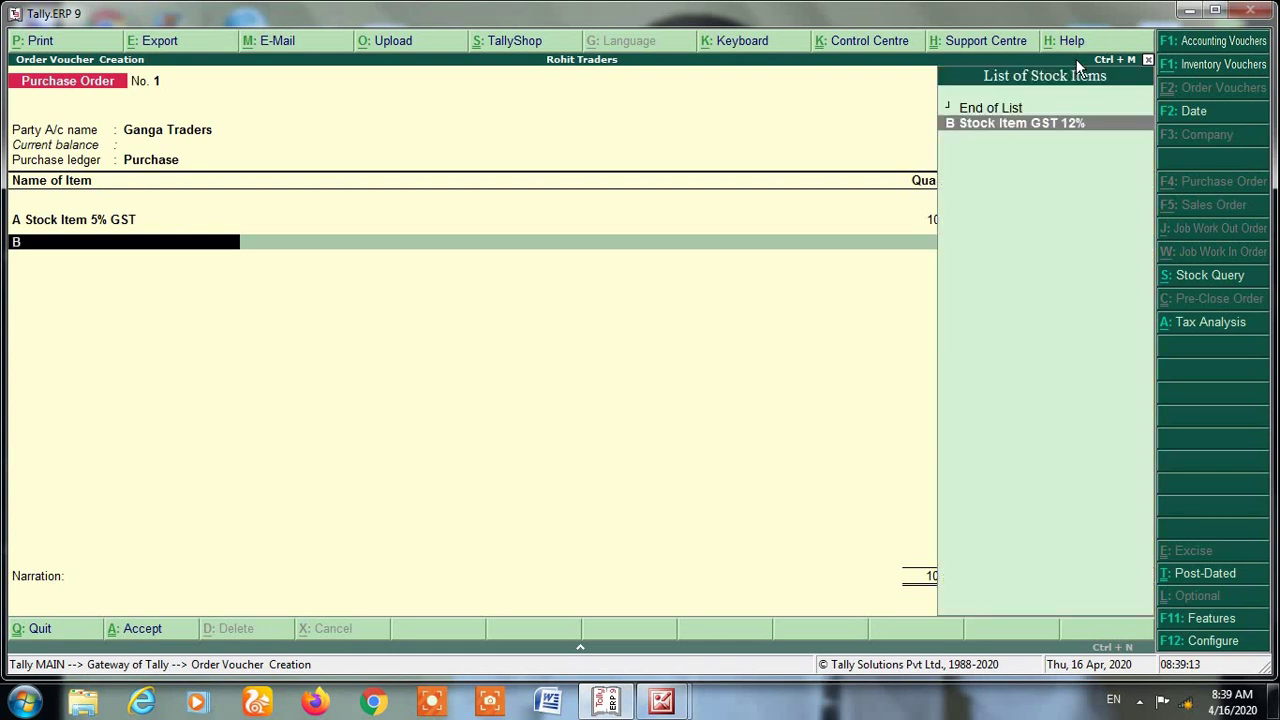
{"action": "key", "text": "Return"}
{"action": "type", "text": "2"}
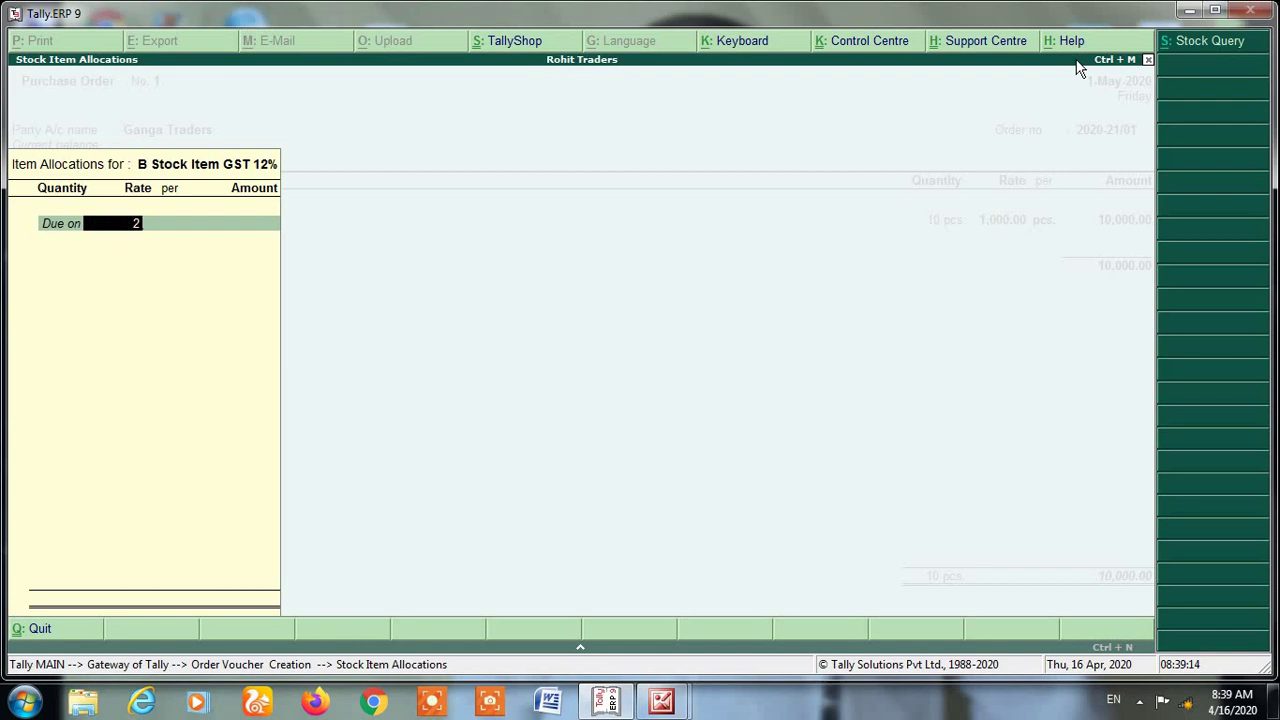
{"action": "type", "text": "-5"}
{"action": "key", "text": "Return"}
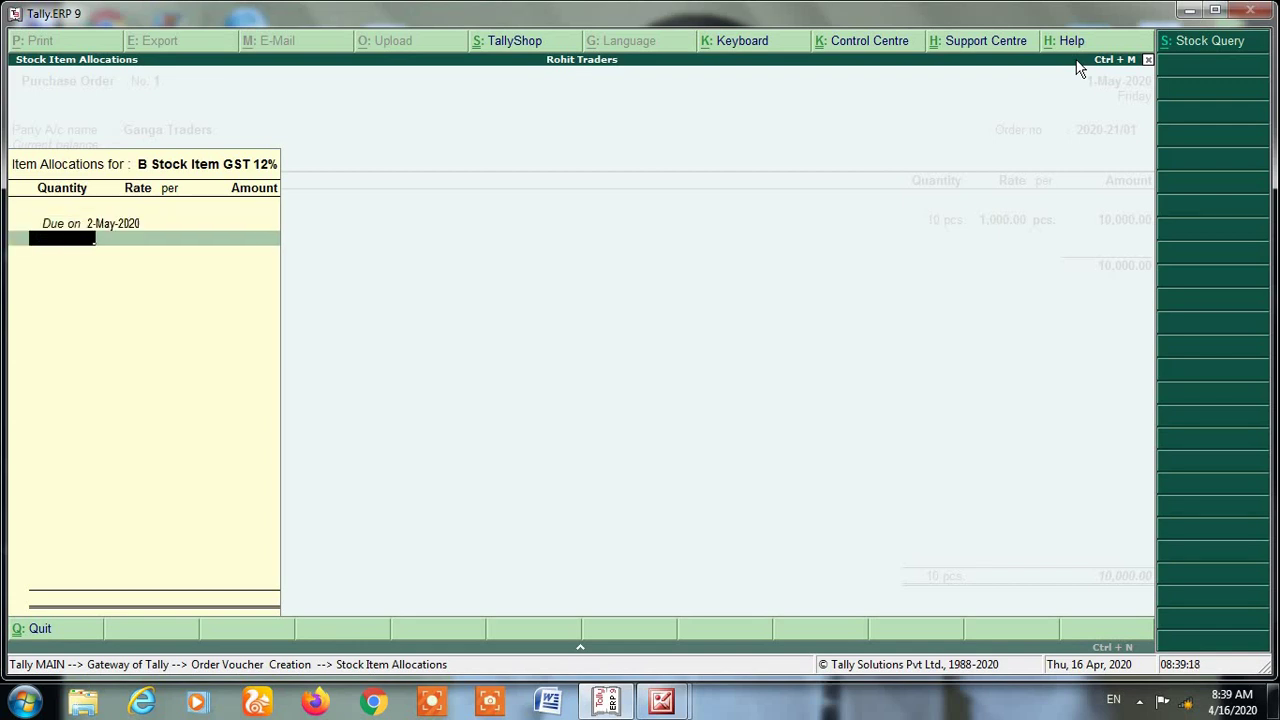
Allocate 20 pcs. at a rate of 500 to B Stock Item GST 12% and close the item list
{"action": "type", "text": "20"}
{"action": "key", "text": "Return"}
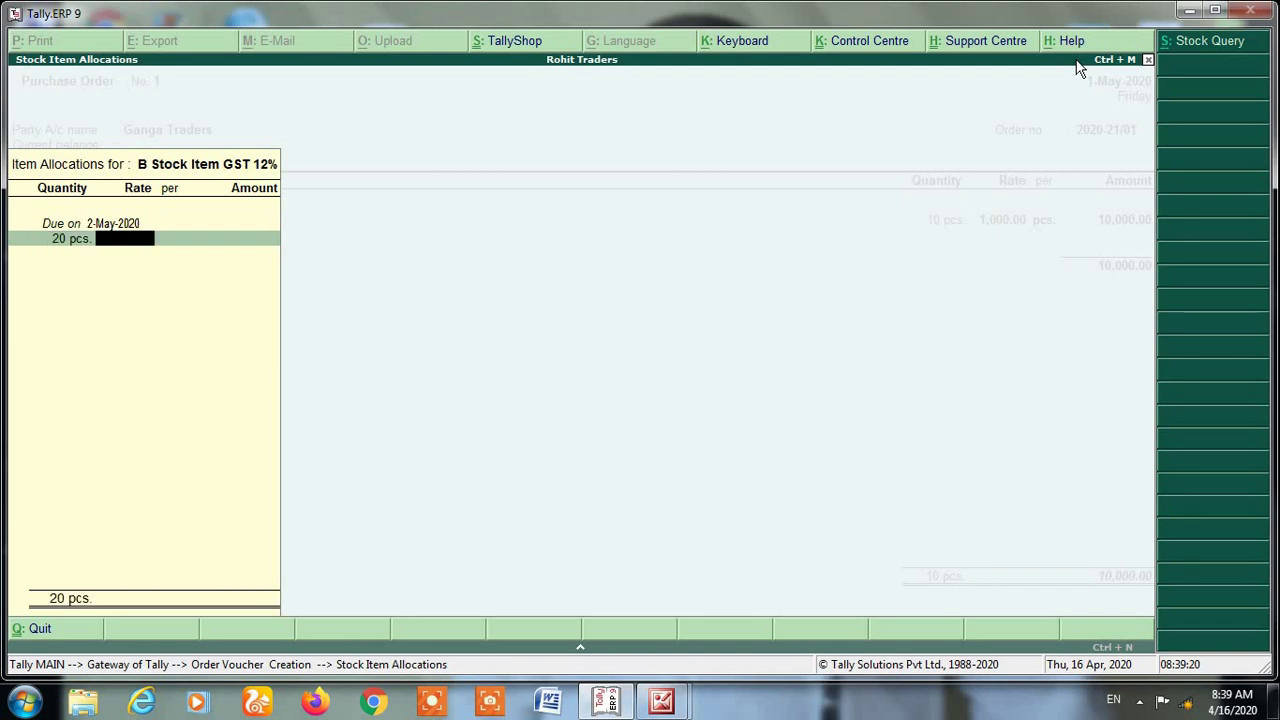
{"action": "type", "text": "500"}
{"action": "key", "text": "Return"}
{"action": "key", "text": "Return"}
{"action": "key", "text": "Return"}
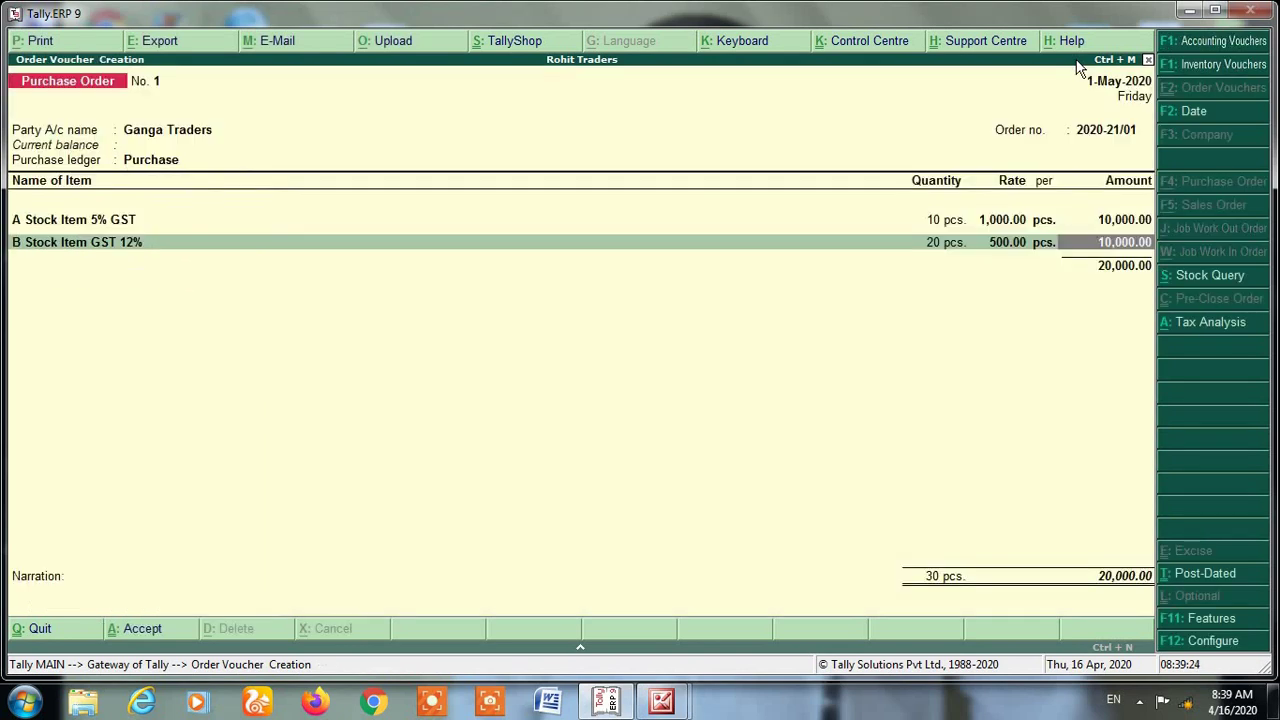
{"action": "key", "text": "Return"}
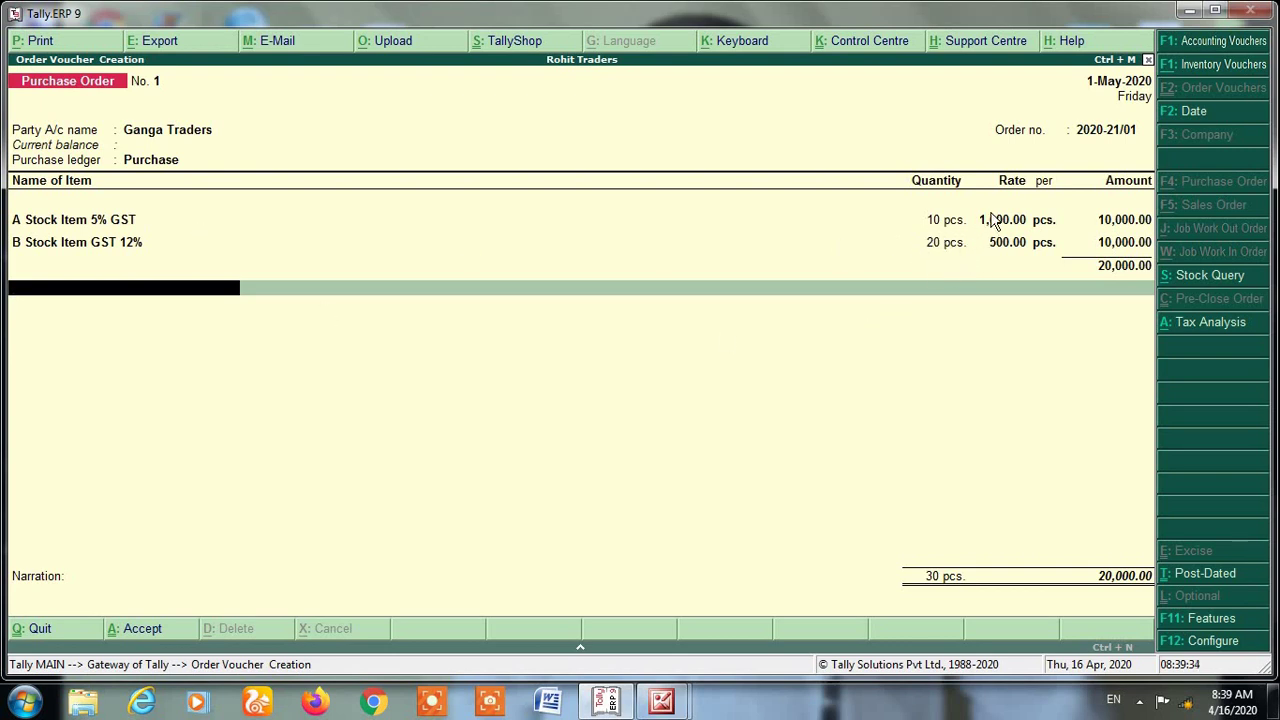
Add the Cgst and Sgst tax ledgers below the stock items in the purchase order
{"action": "type", "text": "Cg"}
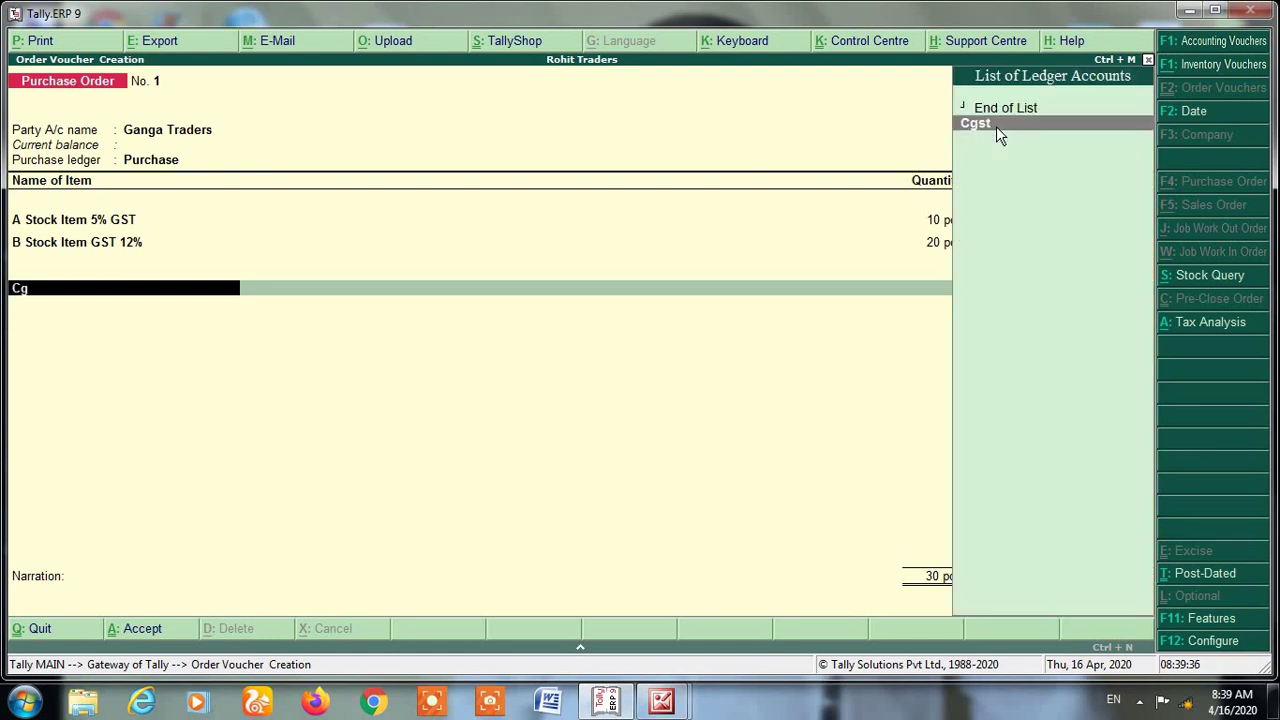
{"action": "key", "text": "Return"}
{"action": "key", "text": "Return"}
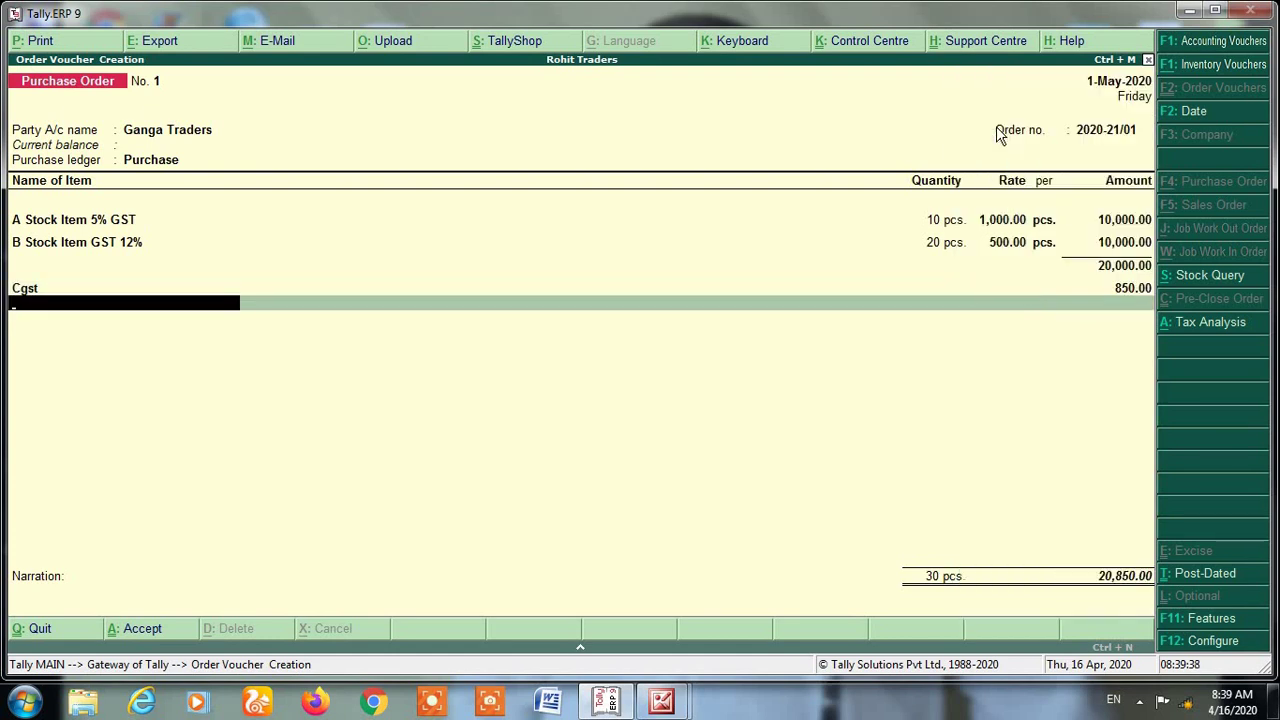
{"action": "type", "text": "Sg"}
{"action": "key", "text": "Return"}
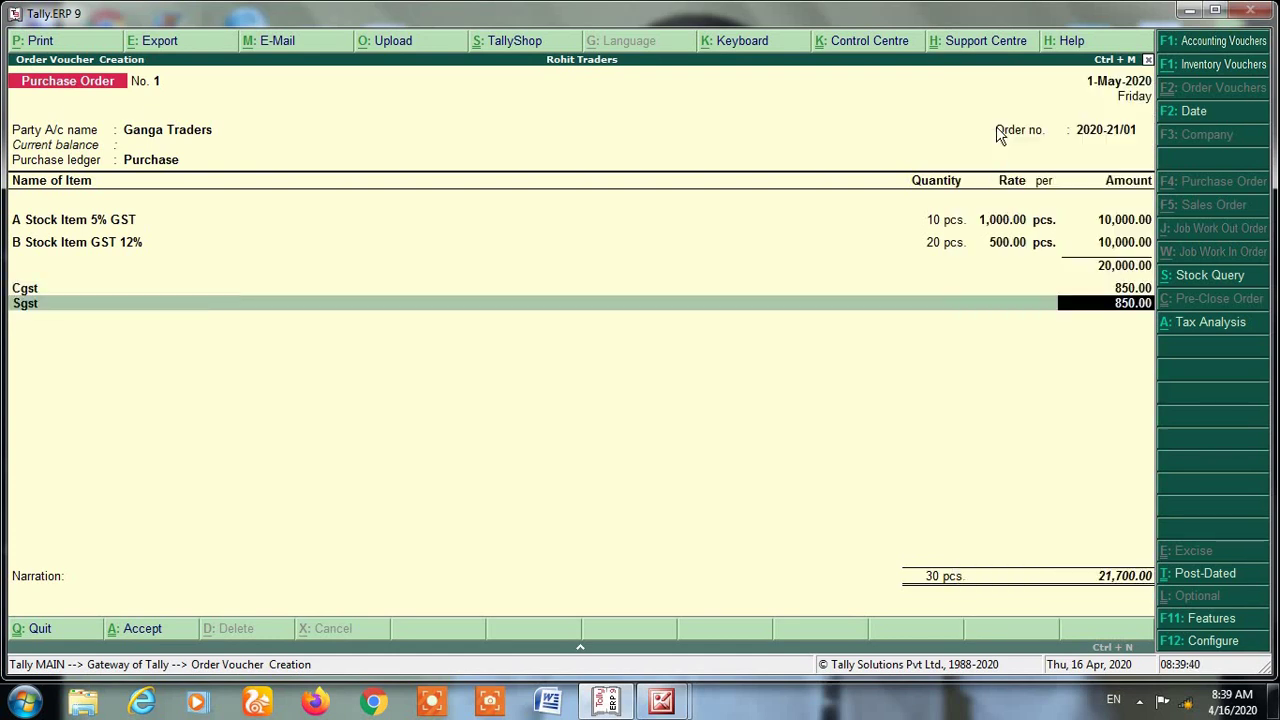
Finish the tax ledger entries, save the purchase order without a narration, and leave order voucher creation
{"action": "key", "text": "Return"}
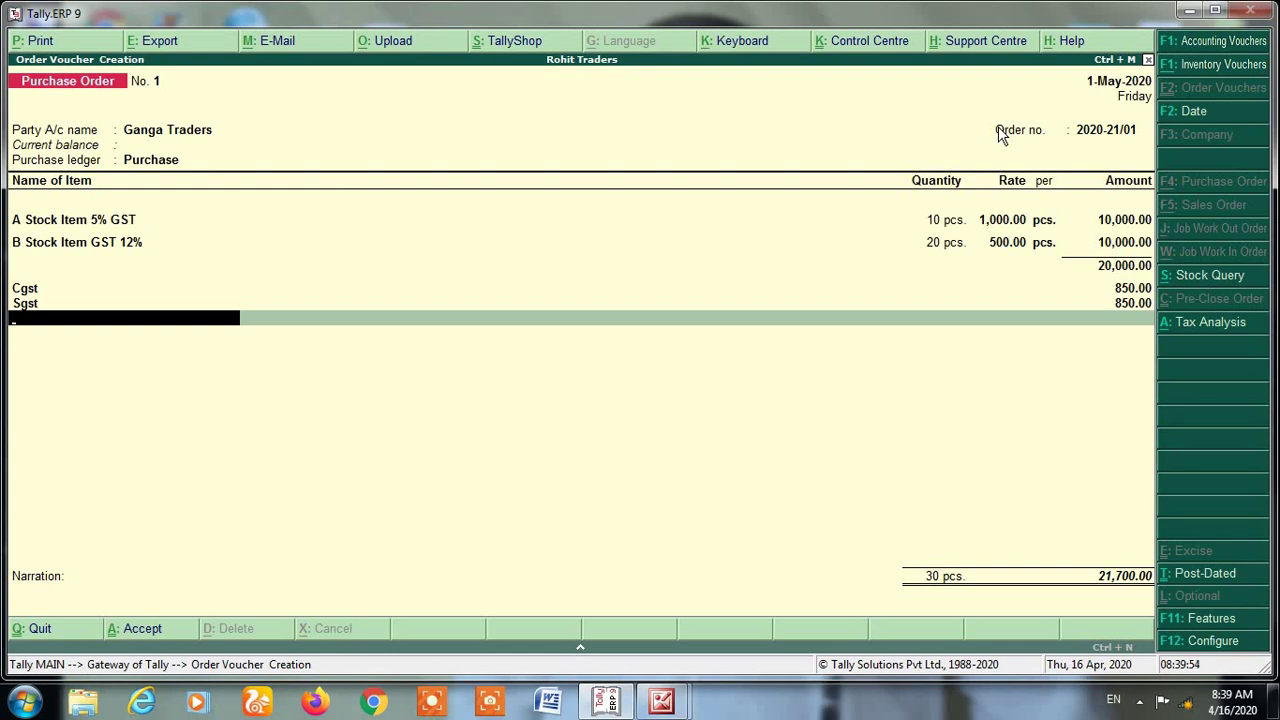
{"action": "key", "text": "Return"}
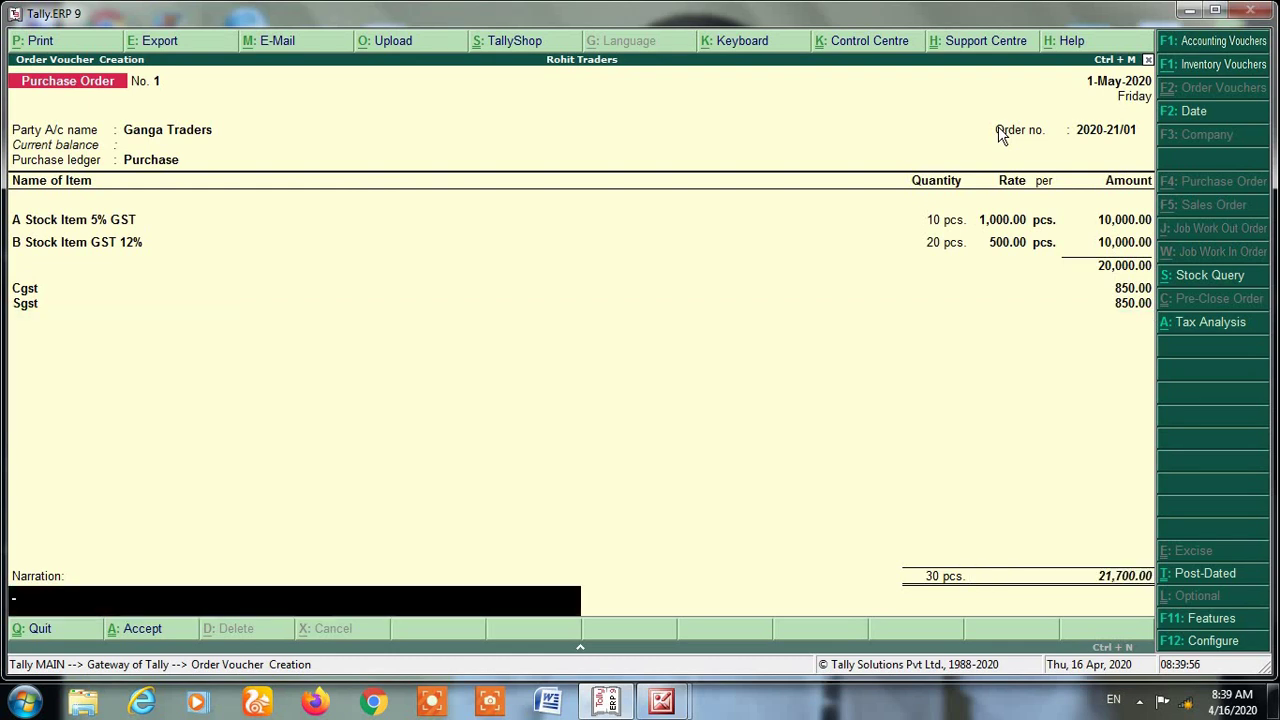
{"action": "key", "text": "Return"}
{"action": "key", "text": "Return"}
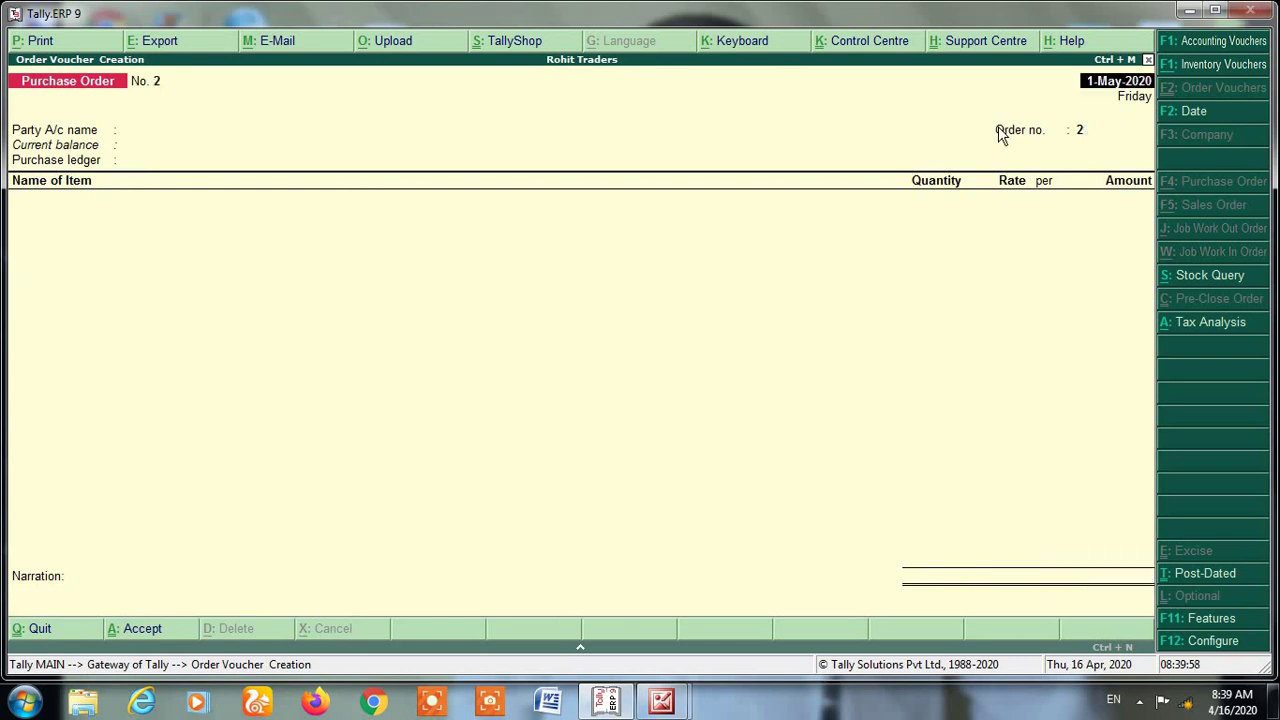
{"action": "key", "text": "Escape"}
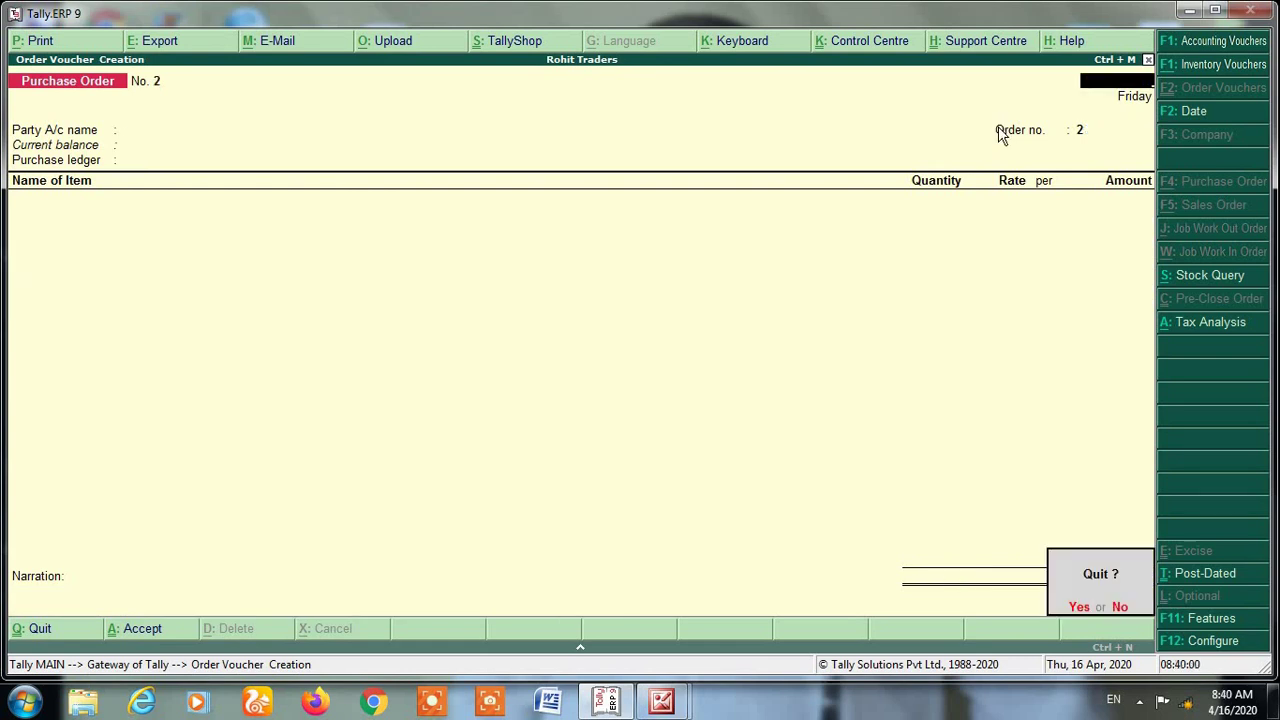
{"action": "key", "text": "Return"}
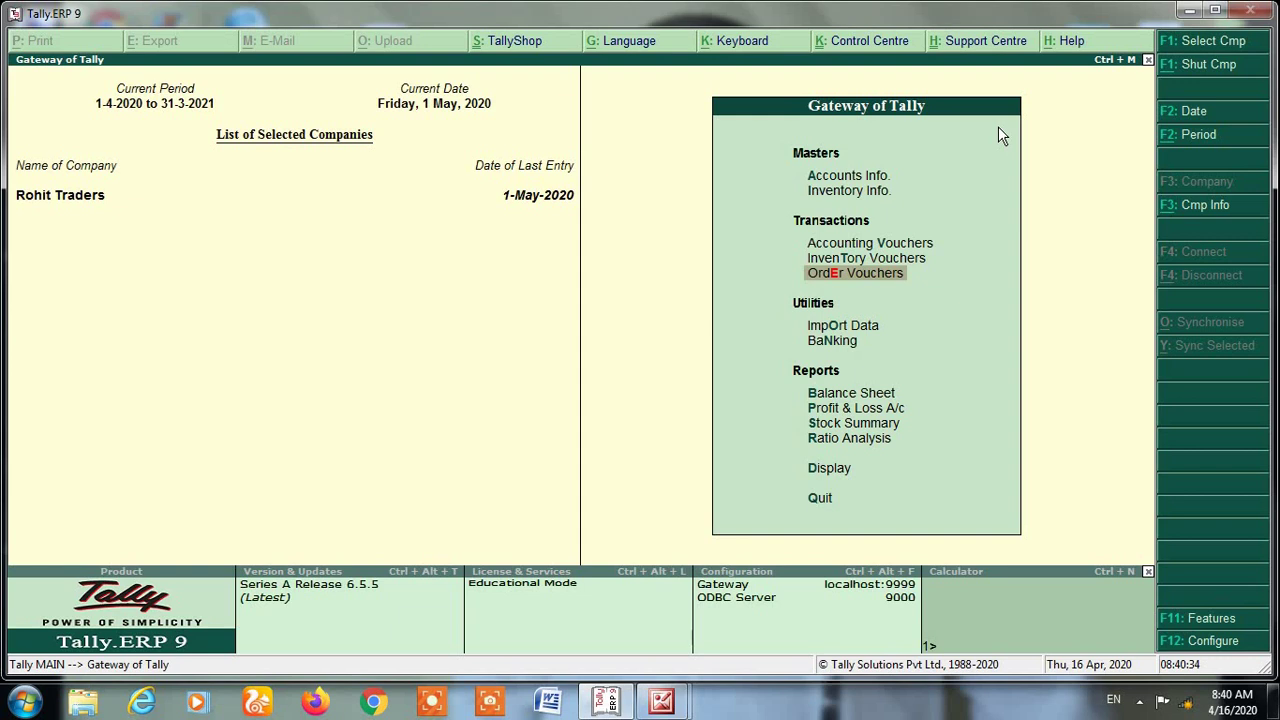
Open the Statements of Inventory reports of Rohit Traders
{"action": "key", "text": "Down"}
{"action": "key", "text": "Down"}
{"action": "key", "text": "Down"}
{"action": "key", "text": "Down"}
{"action": "key", "text": "Down"}
{"action": "key", "text": "Down"}
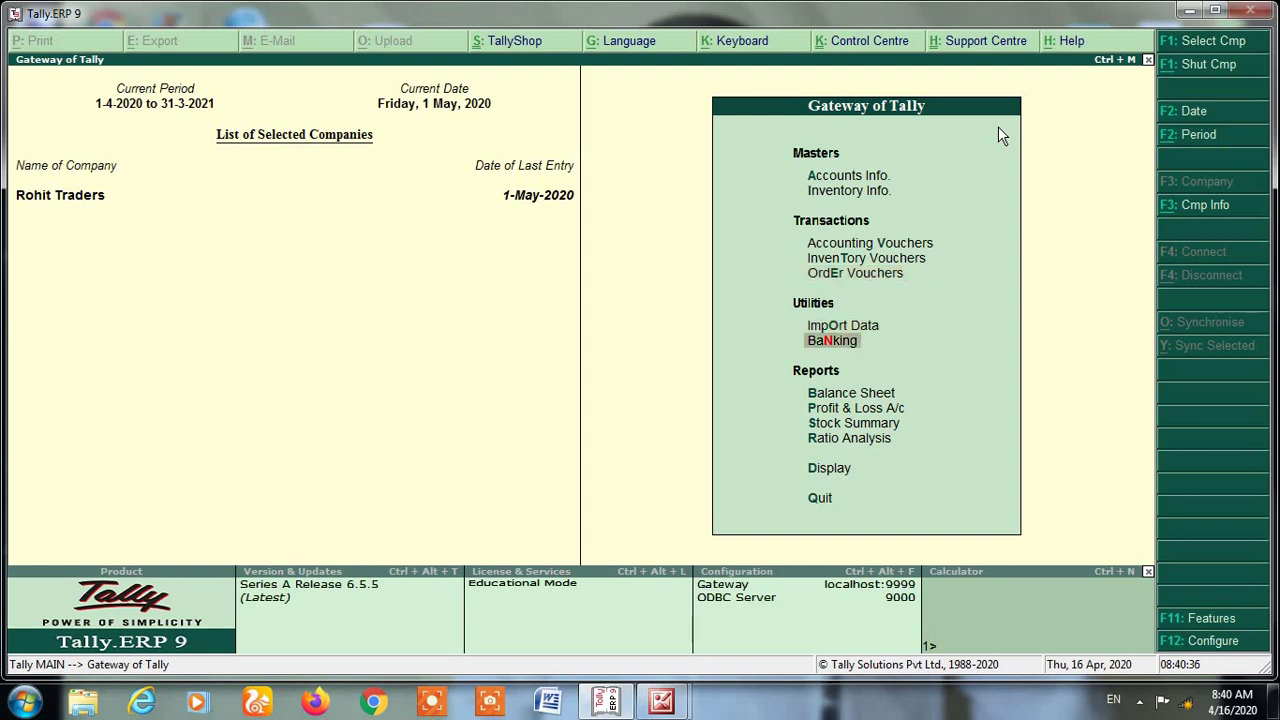
{"action": "key", "text": "Down"}
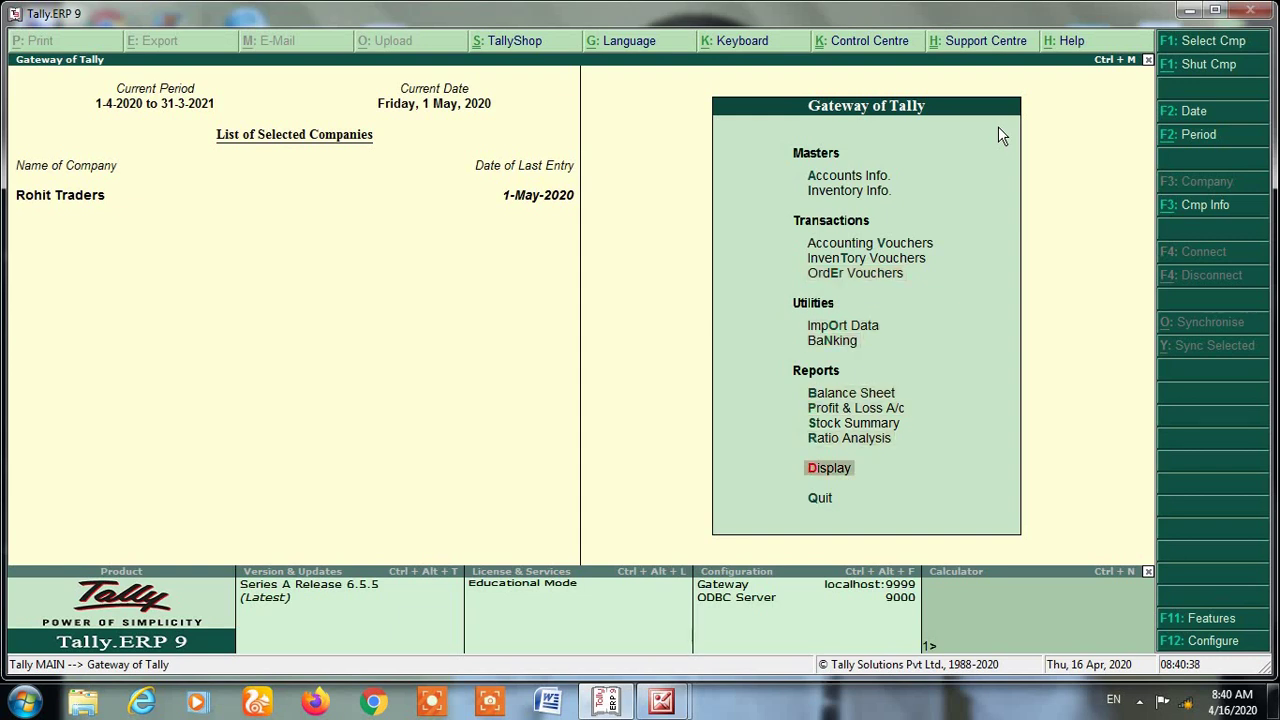
{"action": "key", "text": "Return"}
{"action": "key", "text": "Down"}
{"action": "key", "text": "Down"}
{"action": "key", "text": "Down"}
{"action": "key", "text": "Down"}
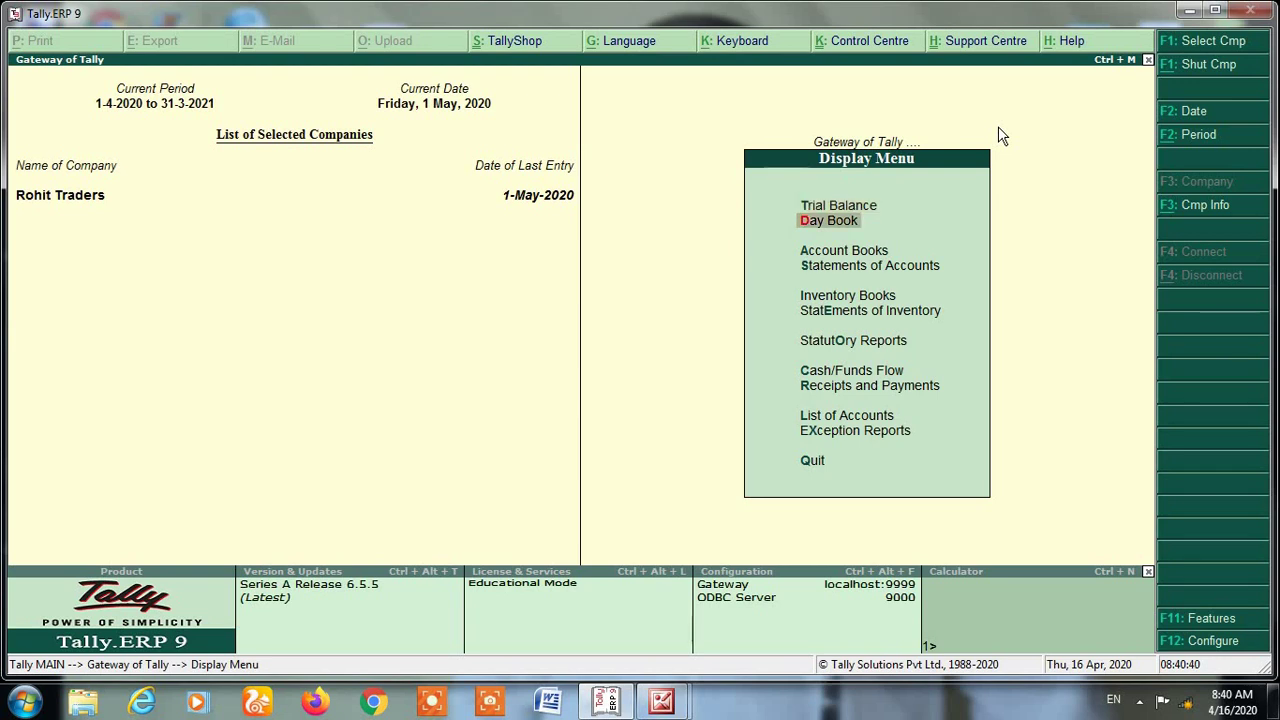
{"action": "key", "text": "Down"}
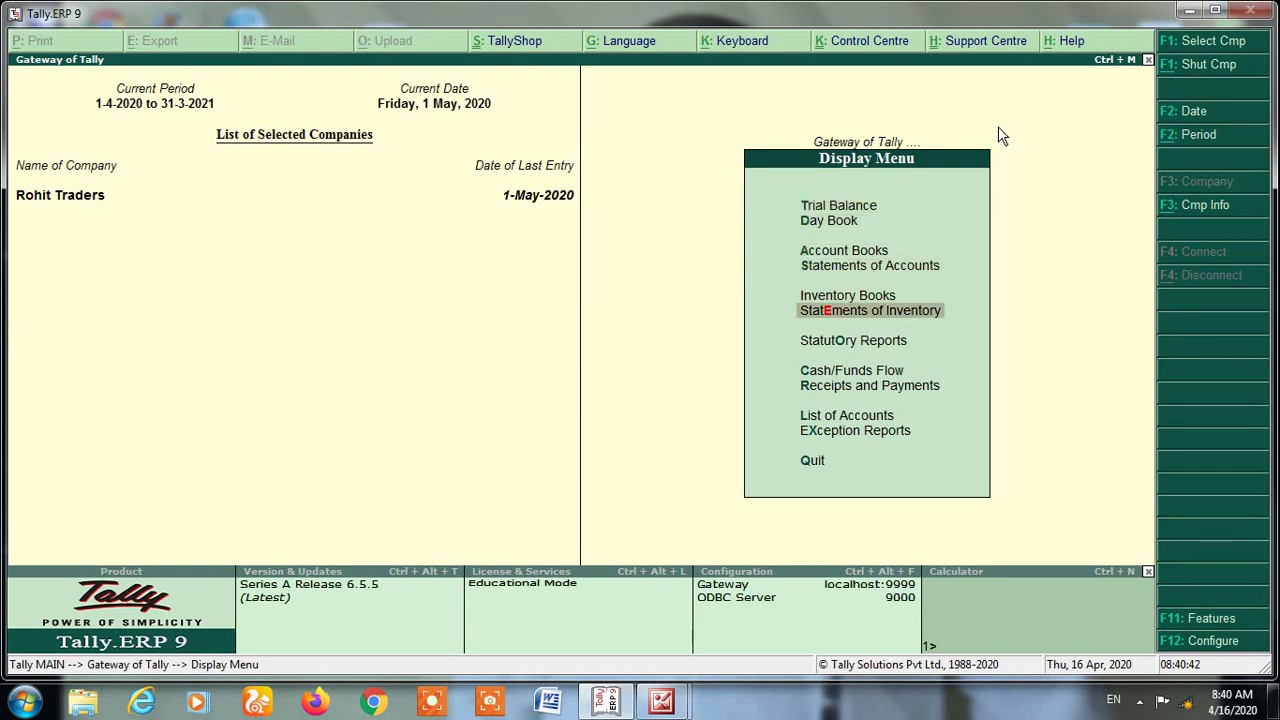
{"action": "key", "text": "Return"}
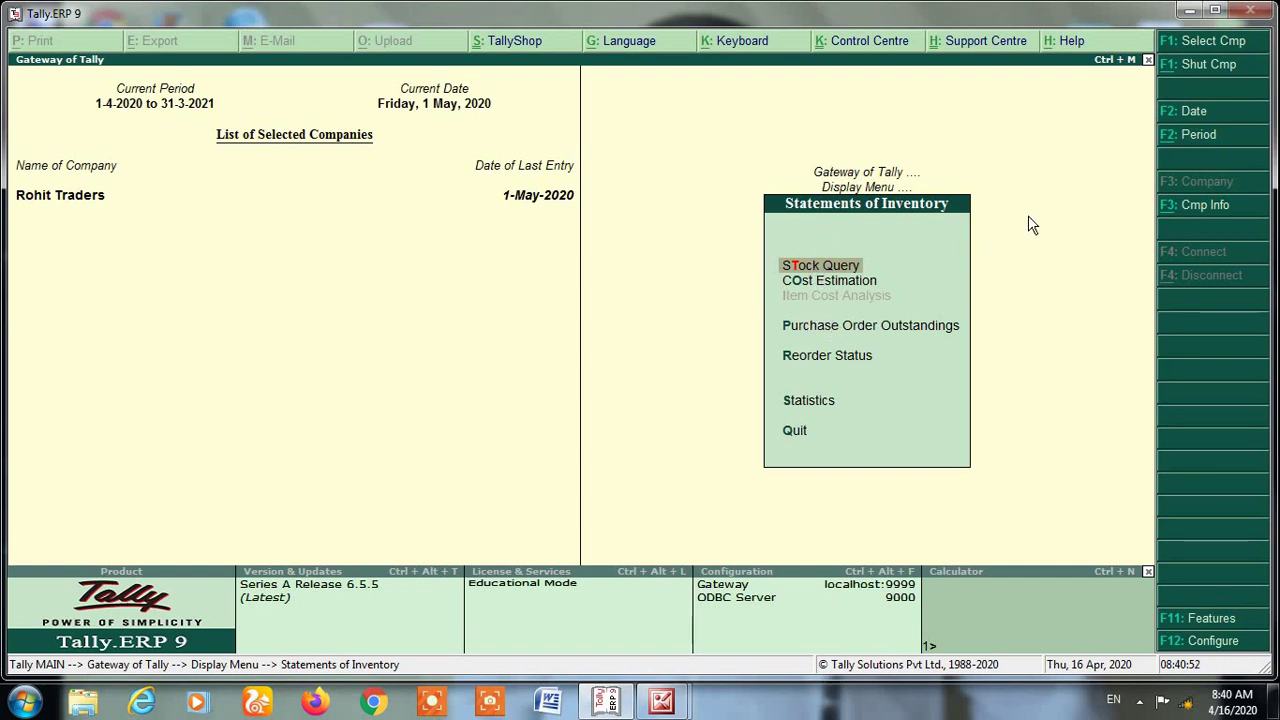
View the purchase order outstandings for the Primary stock group and close that report
{"action": "key", "text": "Down"}
{"action": "key", "text": "Down"}
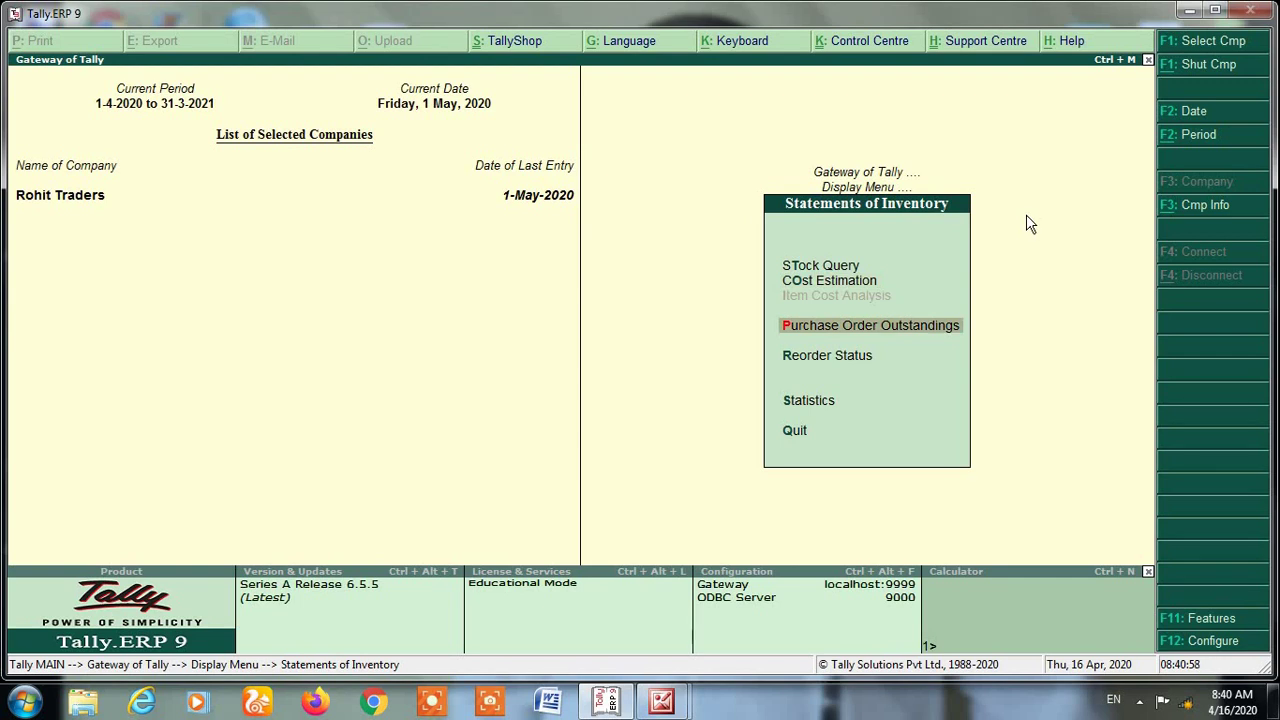
{"action": "key", "text": "Return"}
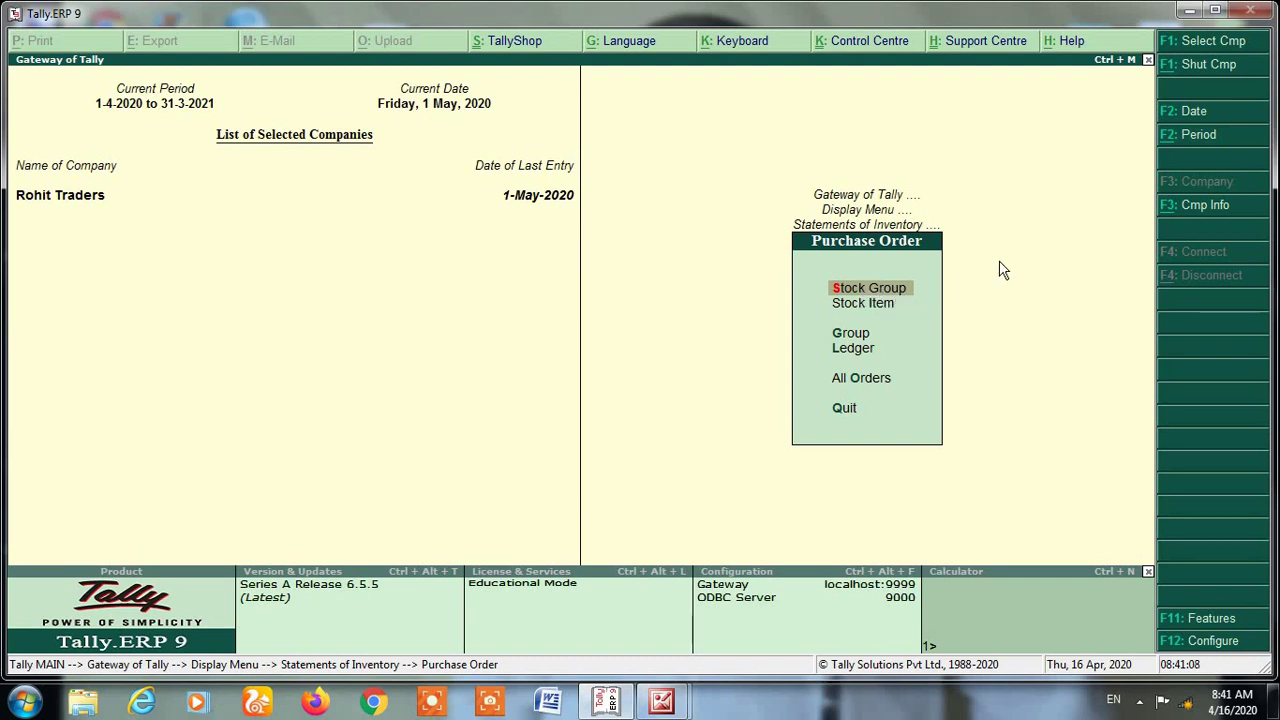
{"action": "key", "text": "Return"}
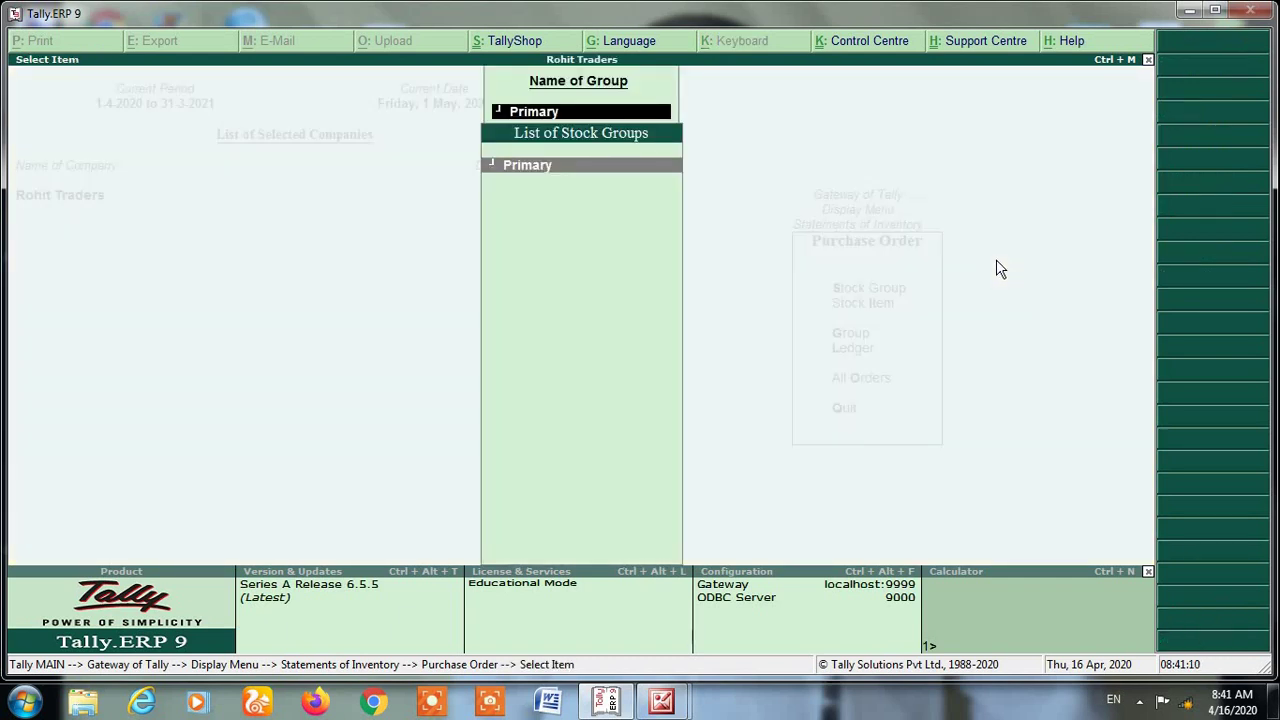
{"action": "key", "text": "Return"}
{"action": "key", "text": "Escape"}
{"action": "key", "text": "Escape"}
{"action": "key", "text": "Down"}
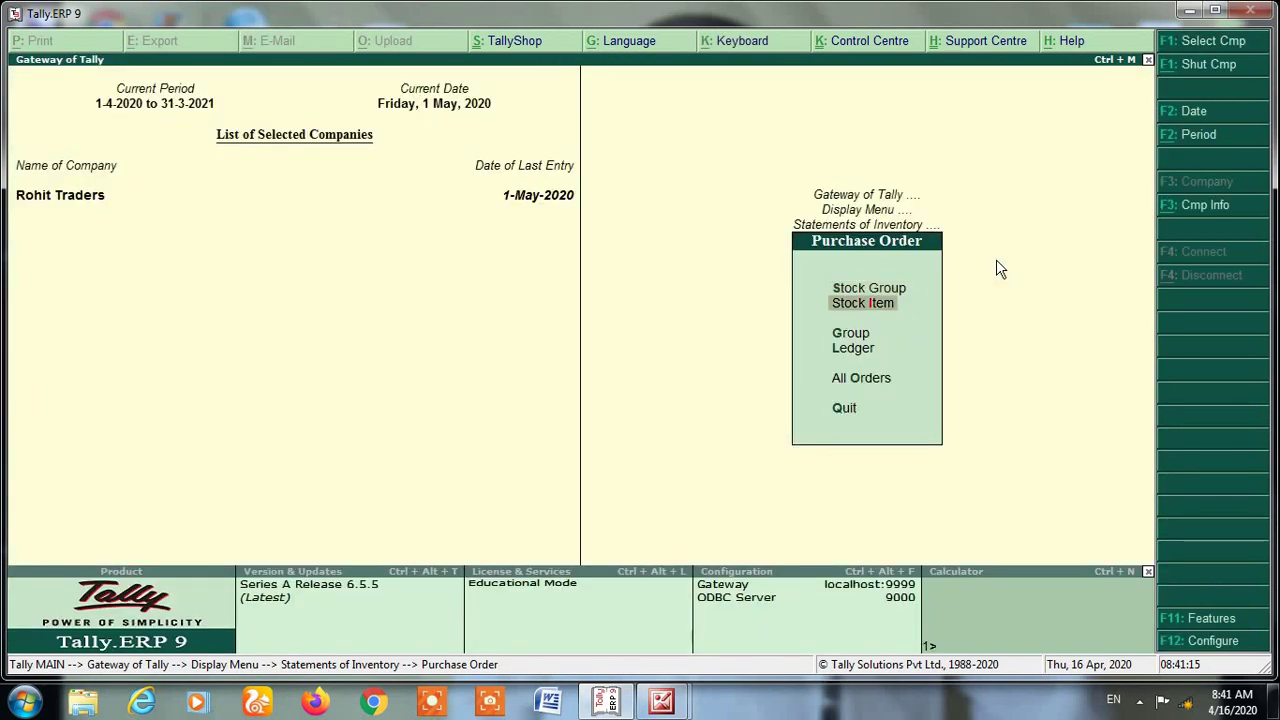
Look at the stock item and account group choices offered for purchase order outstandings without choosing any
{"action": "key", "text": "Return"}
{"action": "key", "text": "Escape"}
{"action": "key", "text": "Down"}
{"action": "key", "text": "Return"}
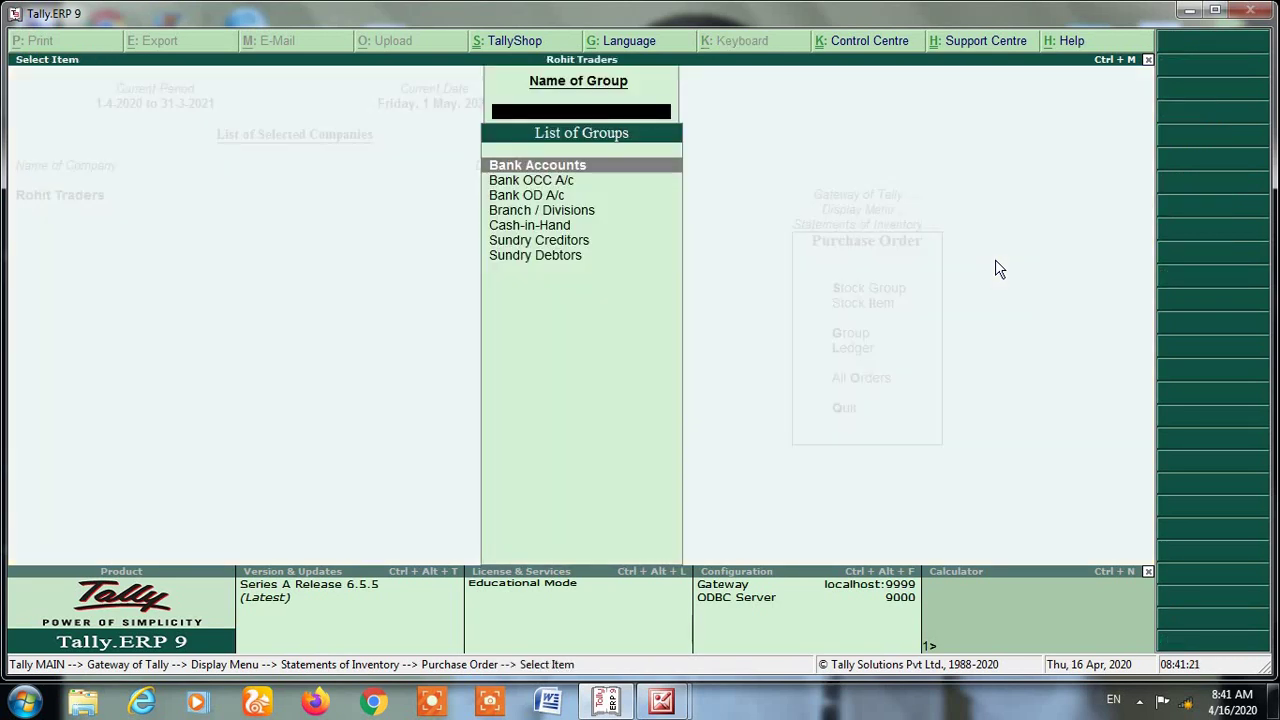
{"action": "key", "text": "Escape"}
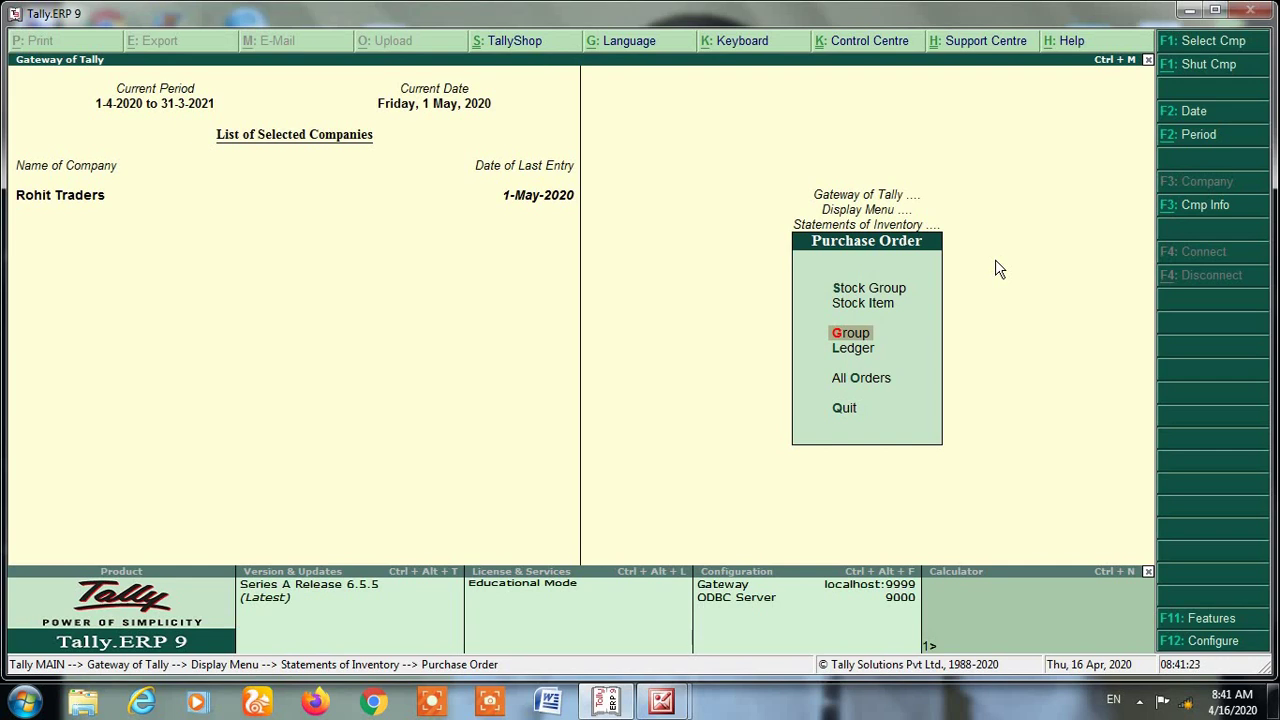
View the purchase order outstandings for the ledger Ganga Traders and close the report
{"action": "key", "text": "Down"}
{"action": "key", "text": "Return"}
{"action": "key", "text": "Down"}
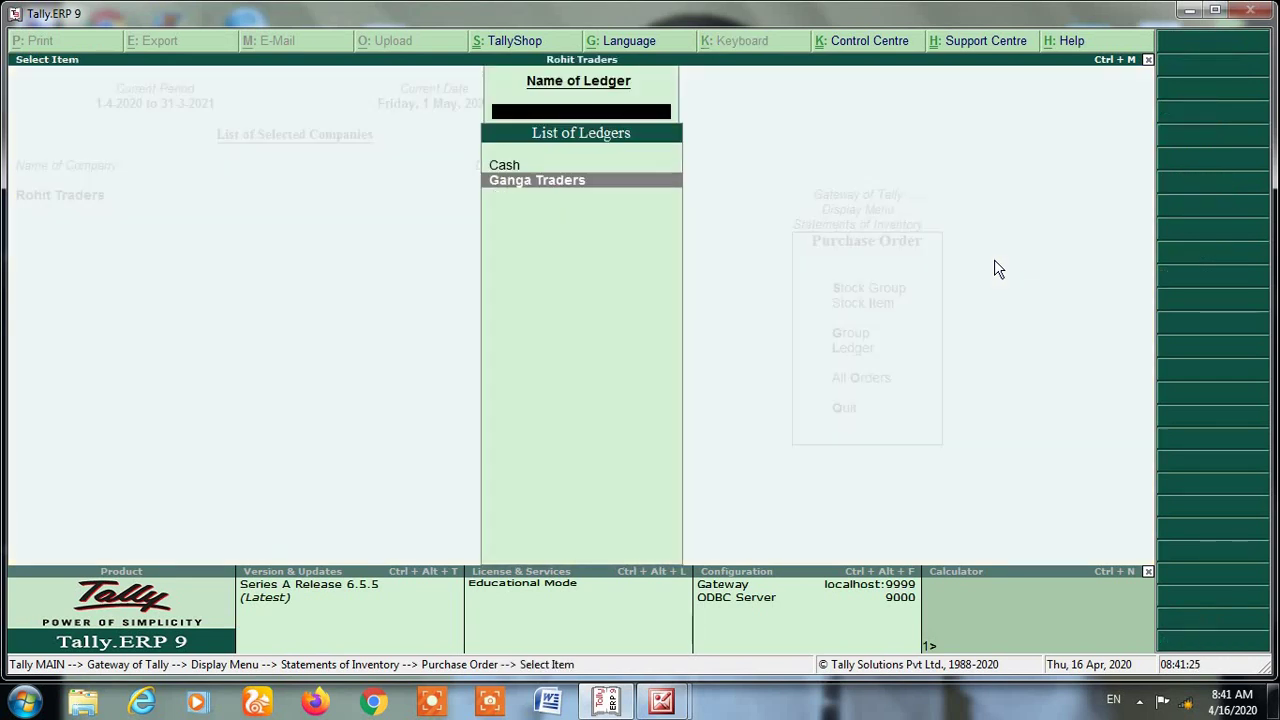
{"action": "key", "text": "Return"}
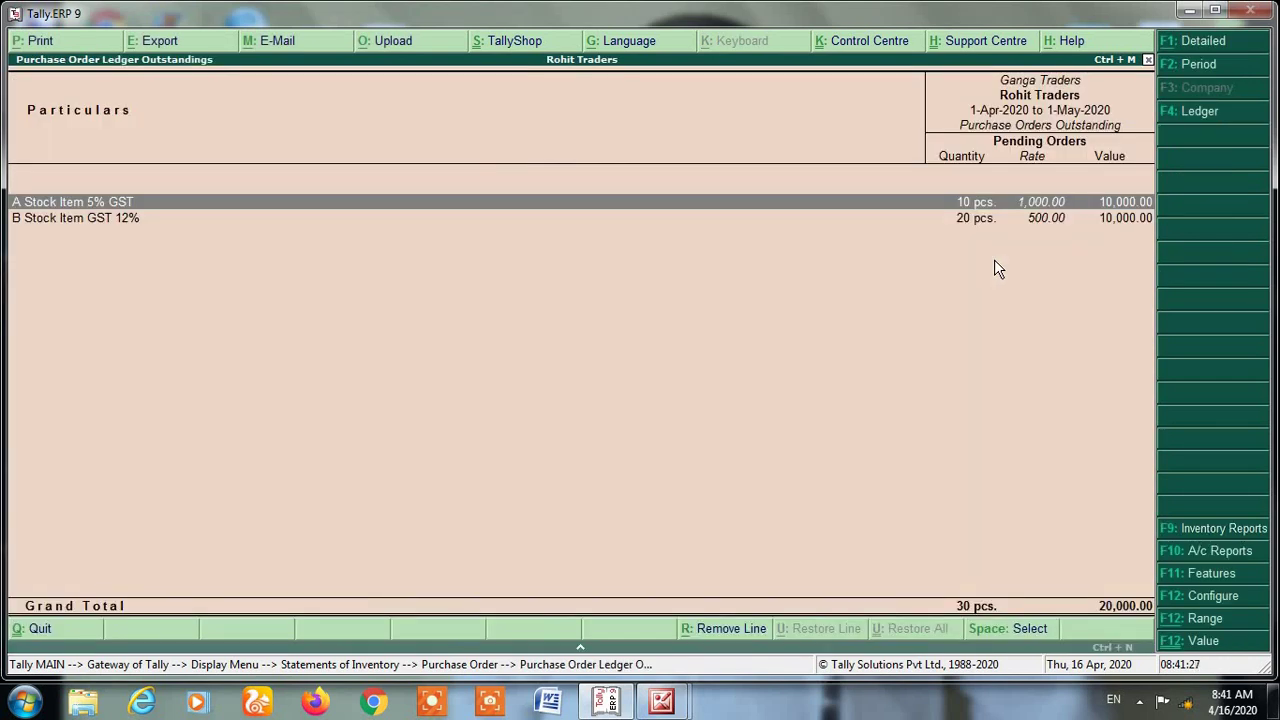
{"action": "key", "text": "Escape"}
{"action": "key", "text": "Escape"}
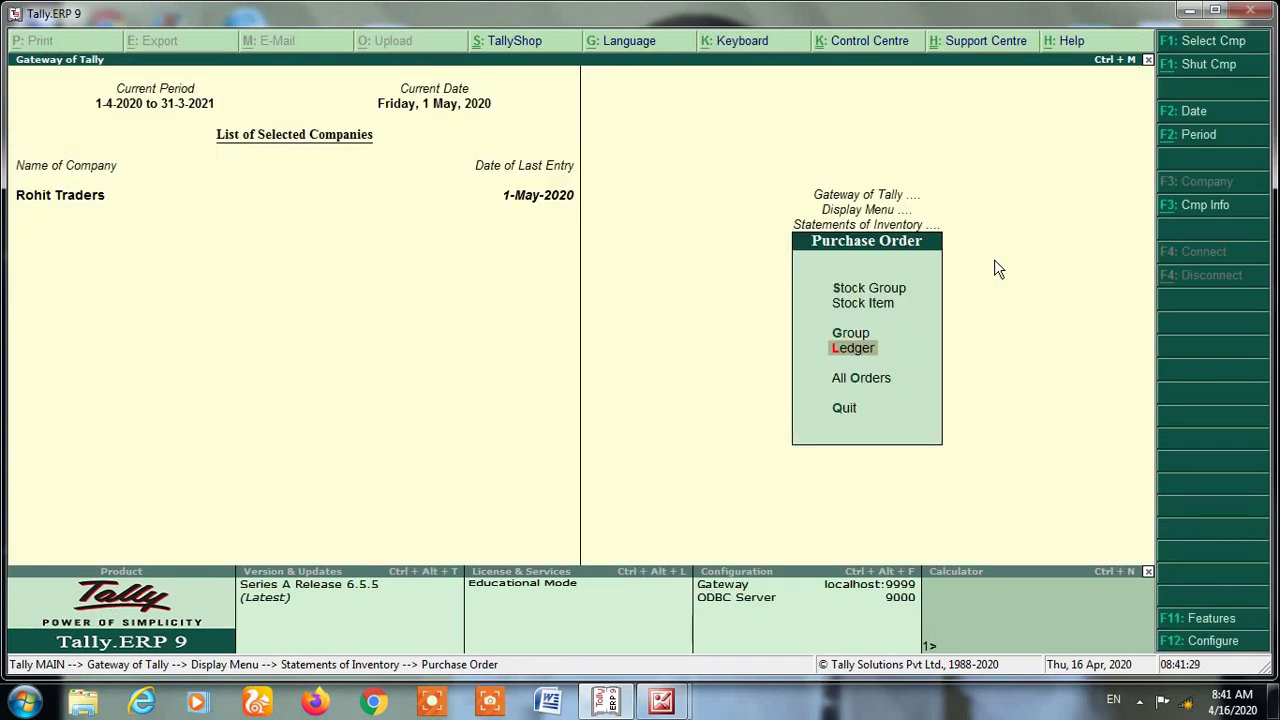
Show all purchase orders instead of only those due, and return to the Gateway of Tally after viewing them
{"action": "key", "text": "Down"}
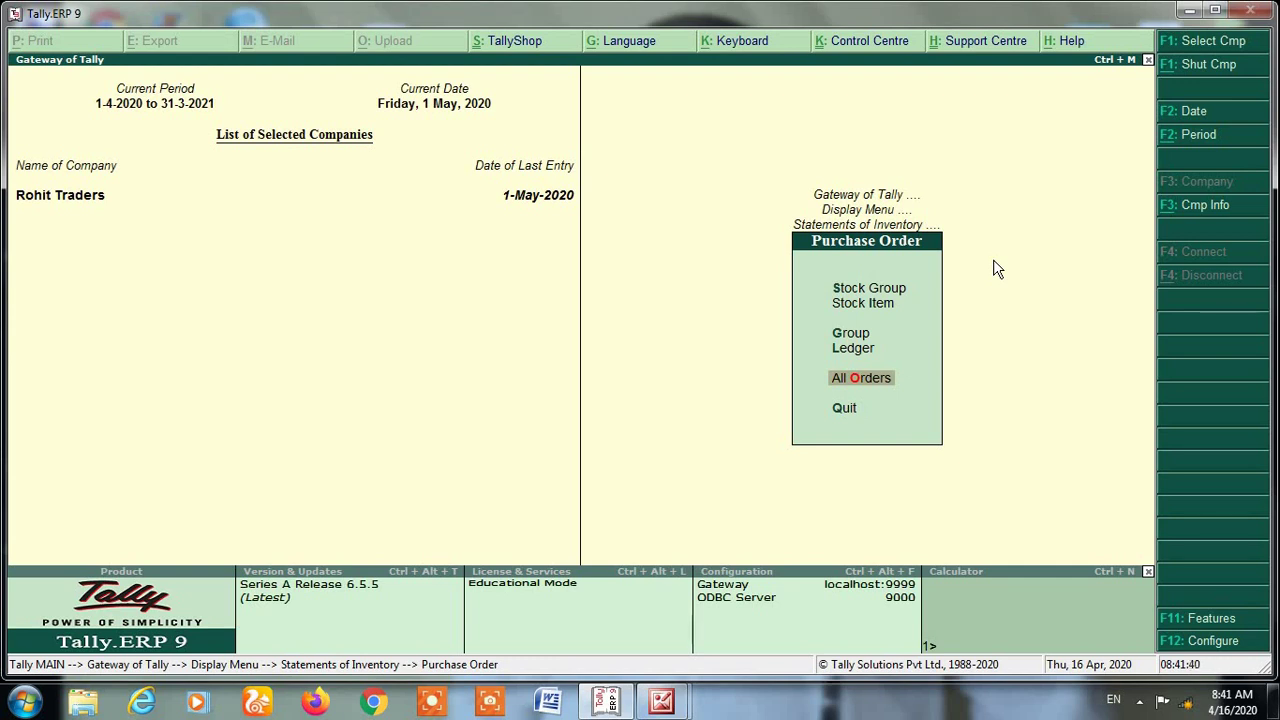
{"action": "key", "text": "Return"}
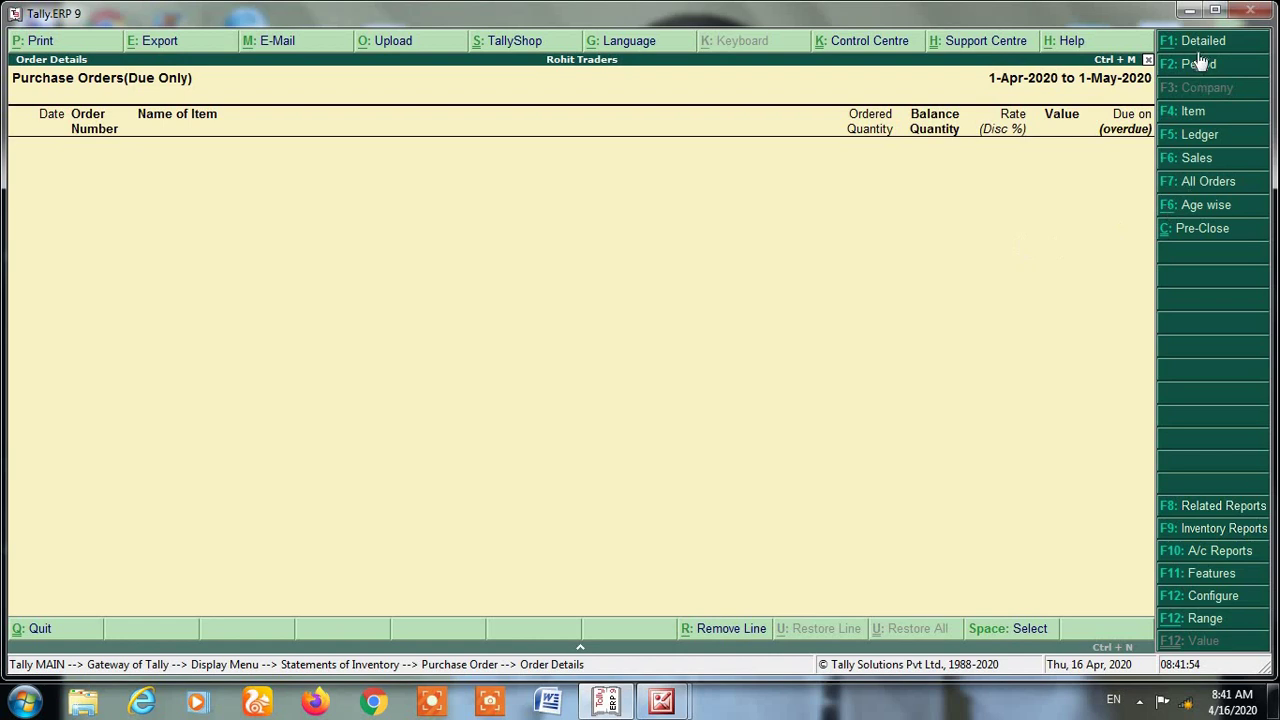
{"action": "left_click", "coordinate": [1200, 183]}
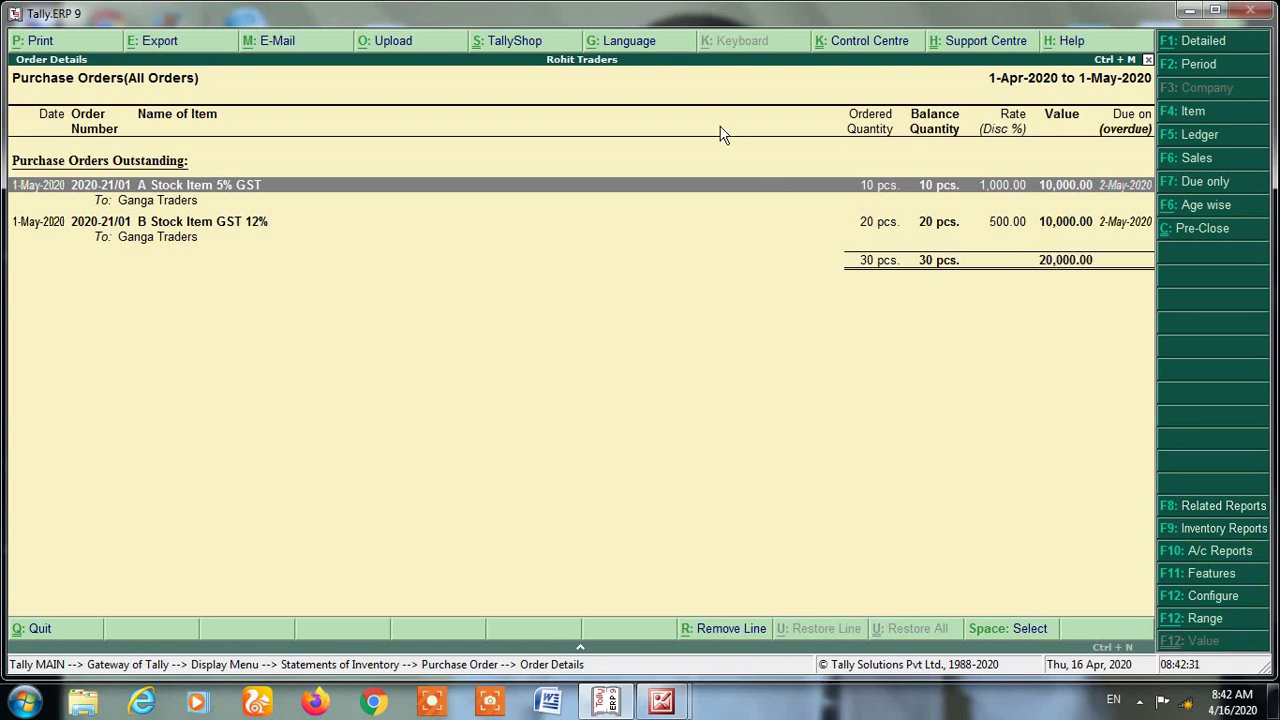
{"action": "key", "text": "Escape"}
{"action": "key", "text": "Escape"}
{"action": "key", "text": "Escape"}
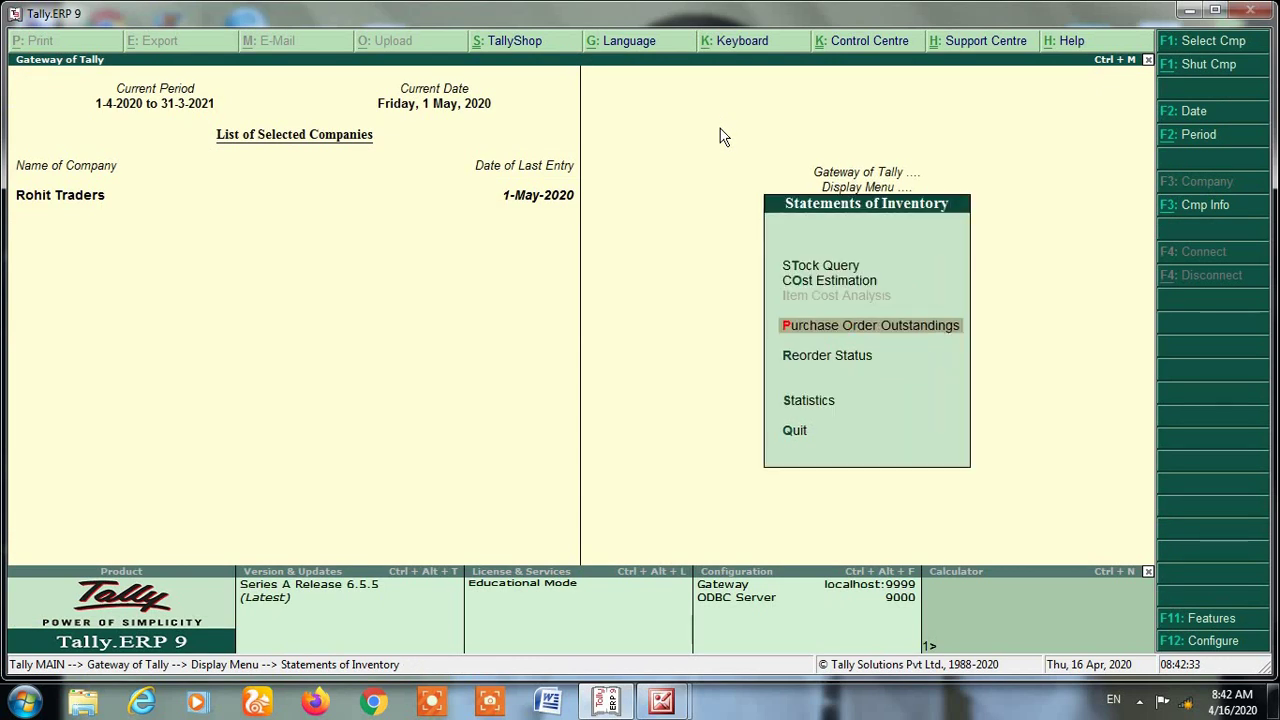
{"action": "key", "text": "Escape"}
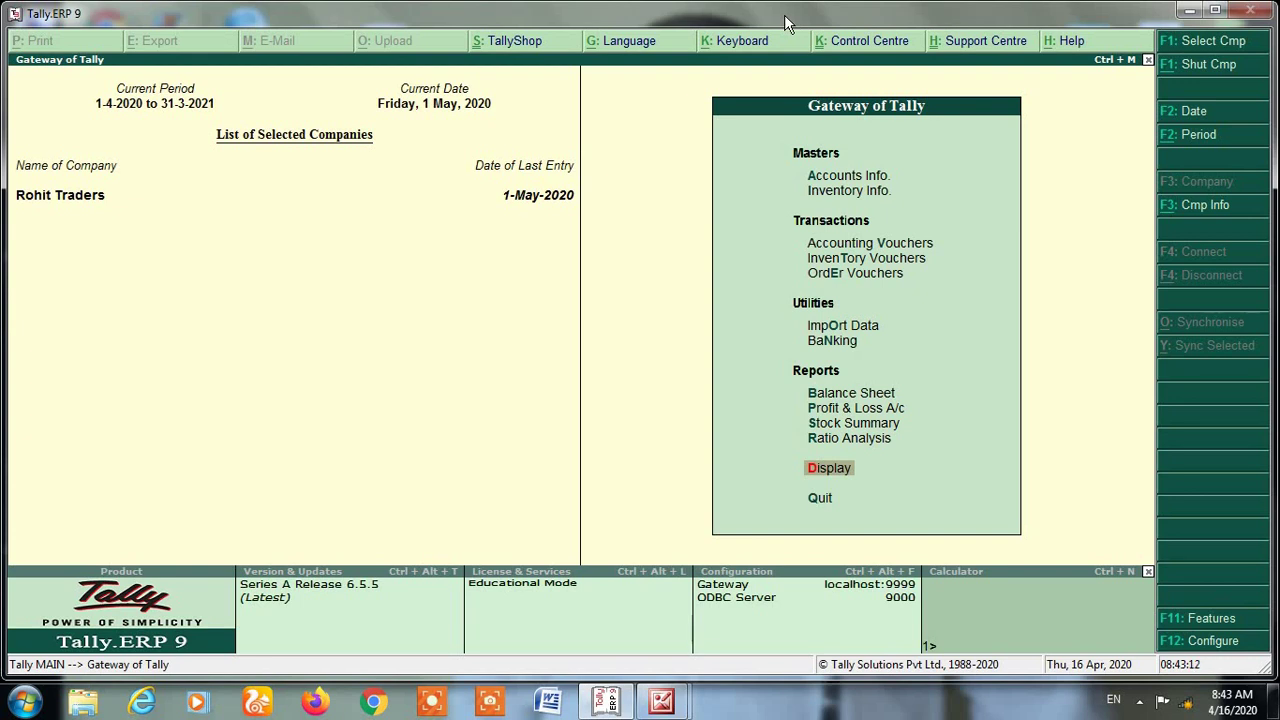
Start a new Purchase voucher among the accounting vouchers
{"action": "key", "text": "Down"}
{"action": "key", "text": "Down"}
{"action": "key", "text": "Down"}
{"action": "key", "text": "Down"}
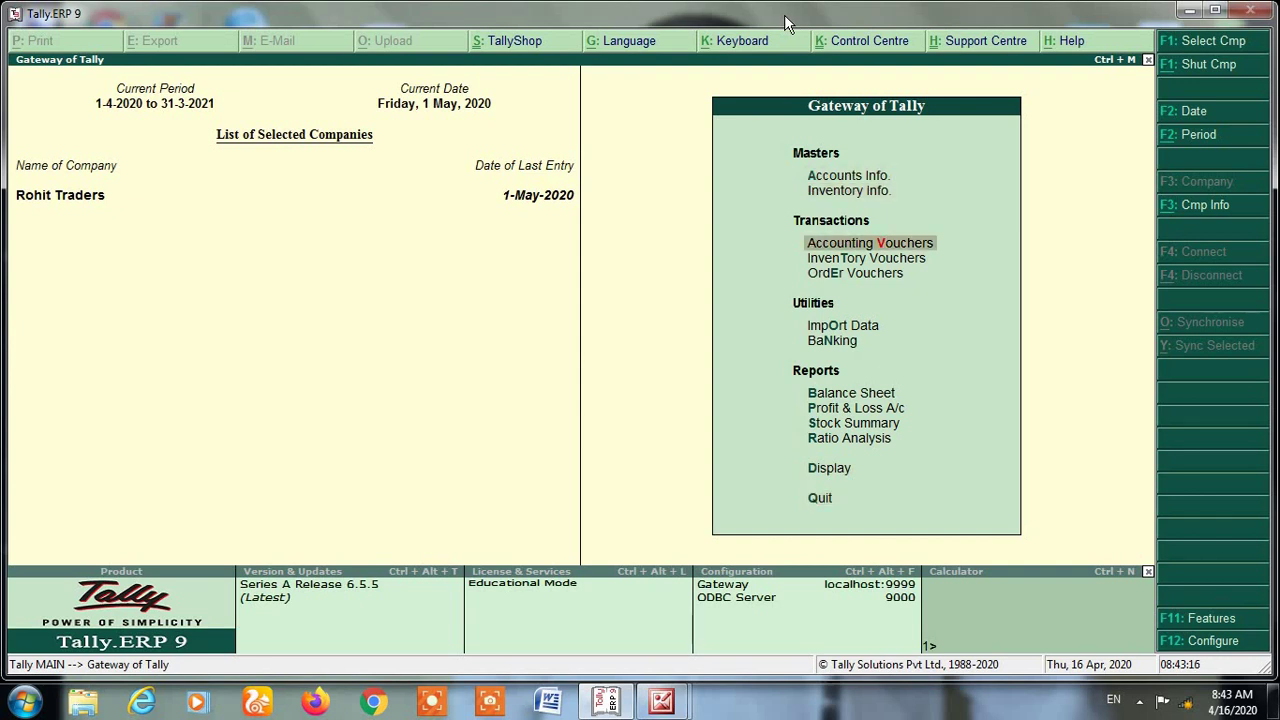
{"action": "key", "text": "Return"}
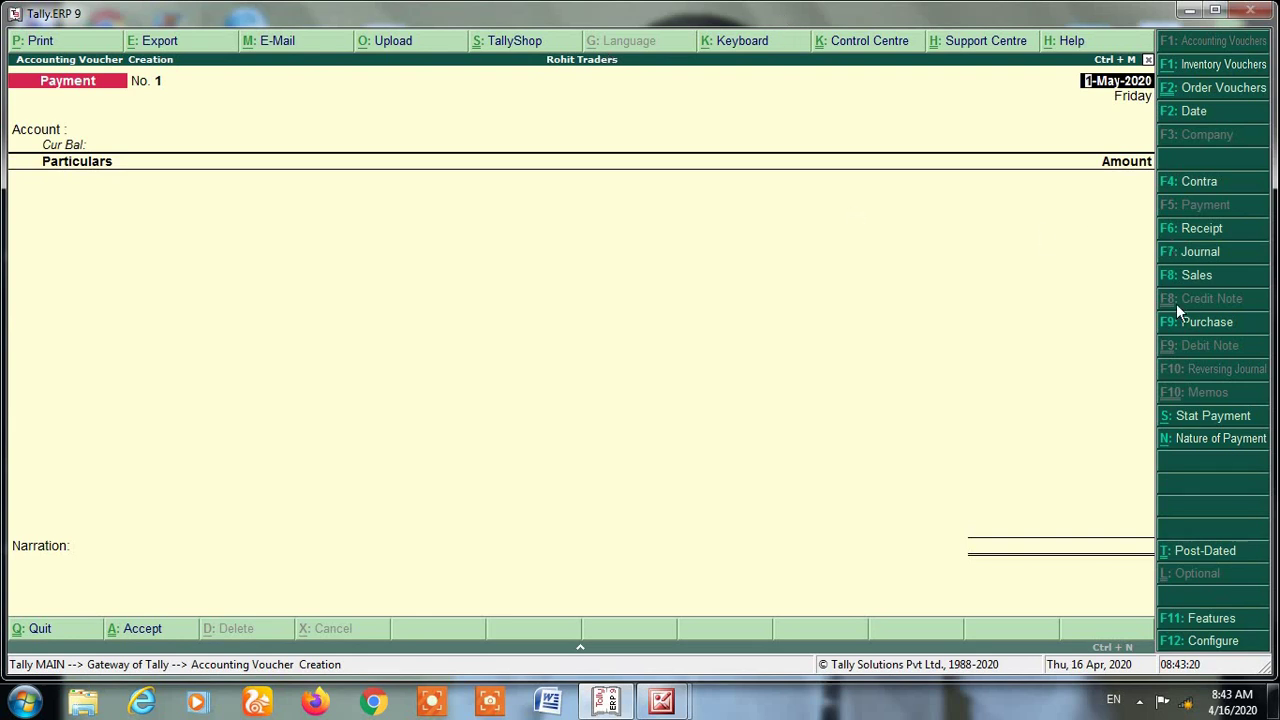
{"action": "left_click", "coordinate": [1193, 324]}
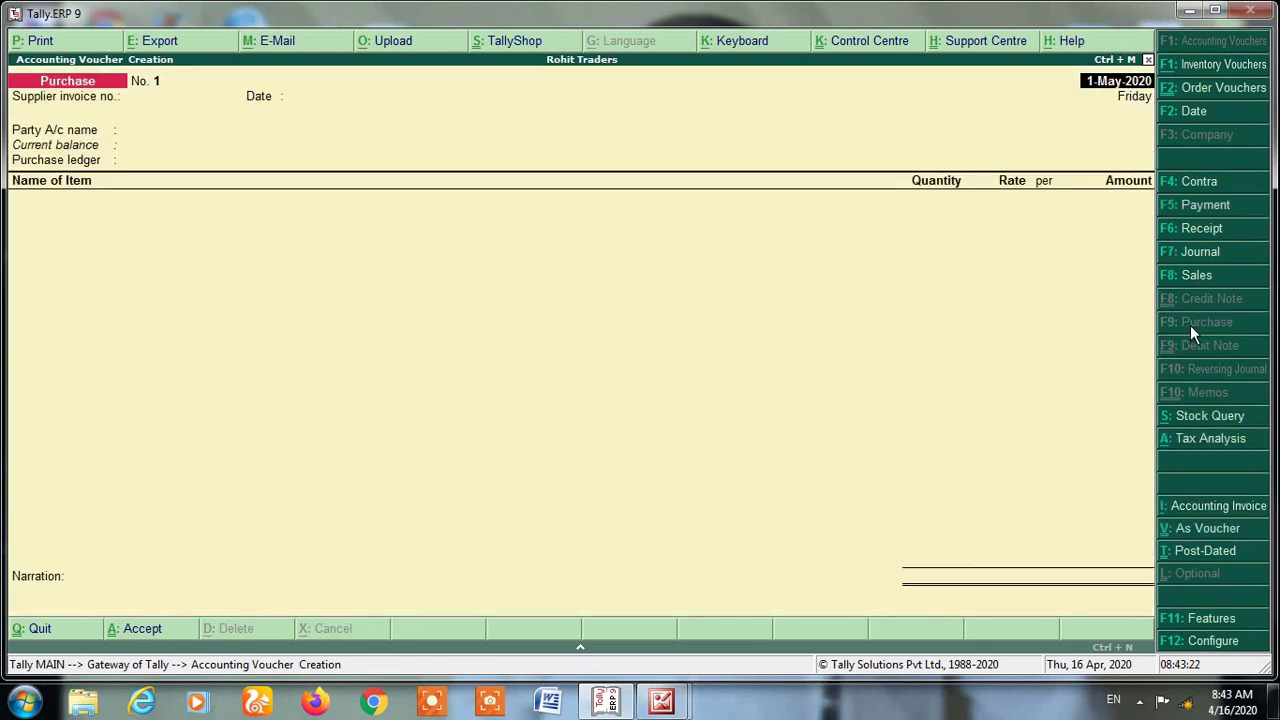
Date the purchase voucher 2-5-2020 and enter supplier invoice no. 125 with the date 2-May-2020
{"action": "key", "text": "F2"}
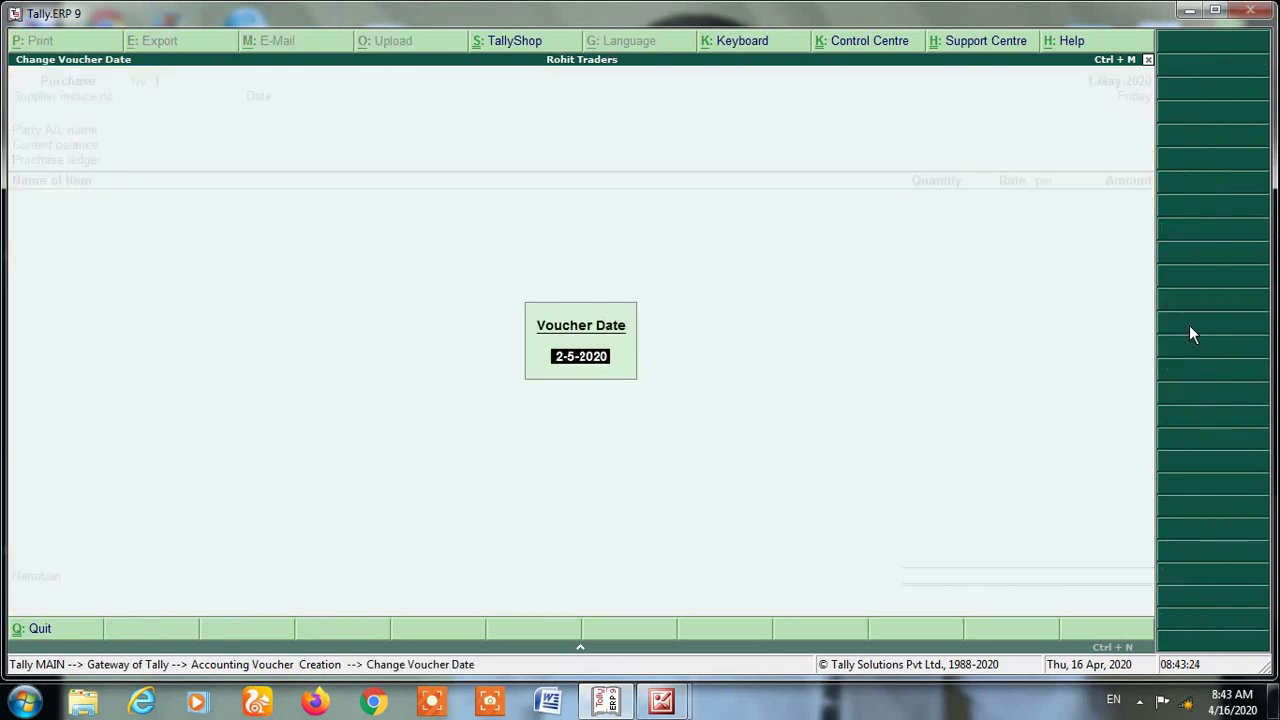
{"action": "key", "text": "BackSpace"}
{"action": "type", "text": "2-5"}
{"action": "key", "text": "Return"}
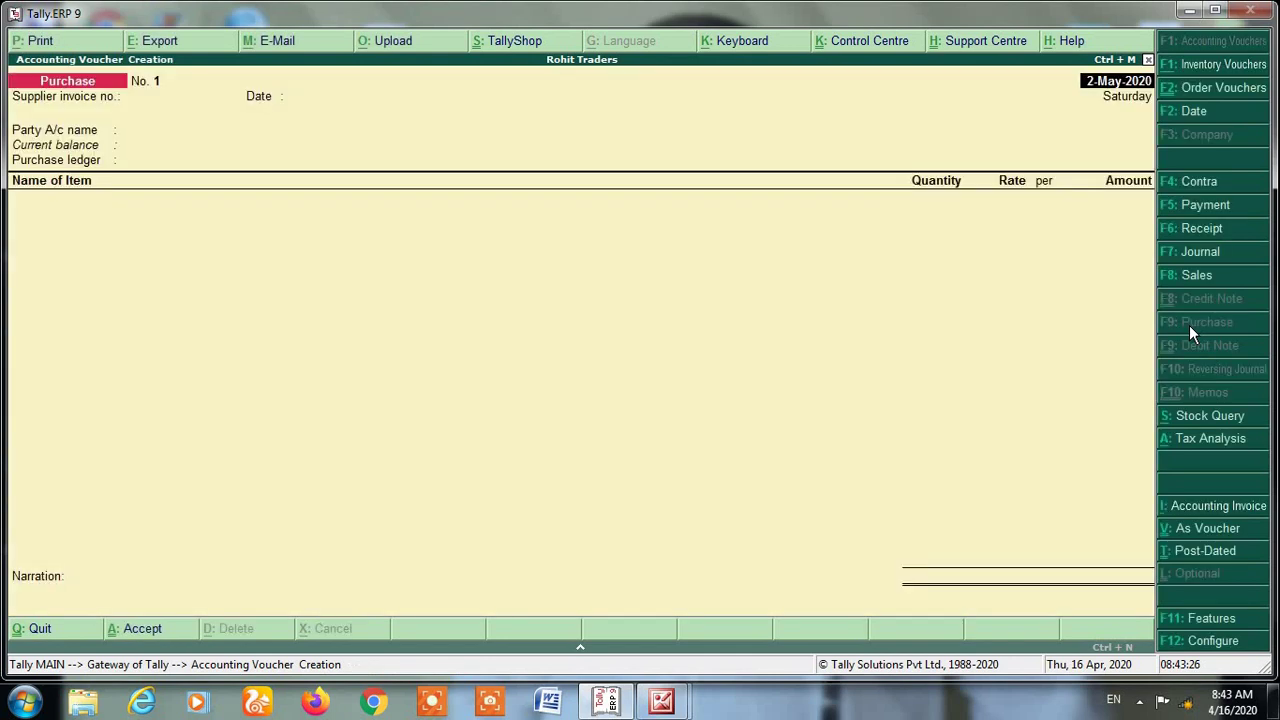
{"action": "type", "text": "125"}
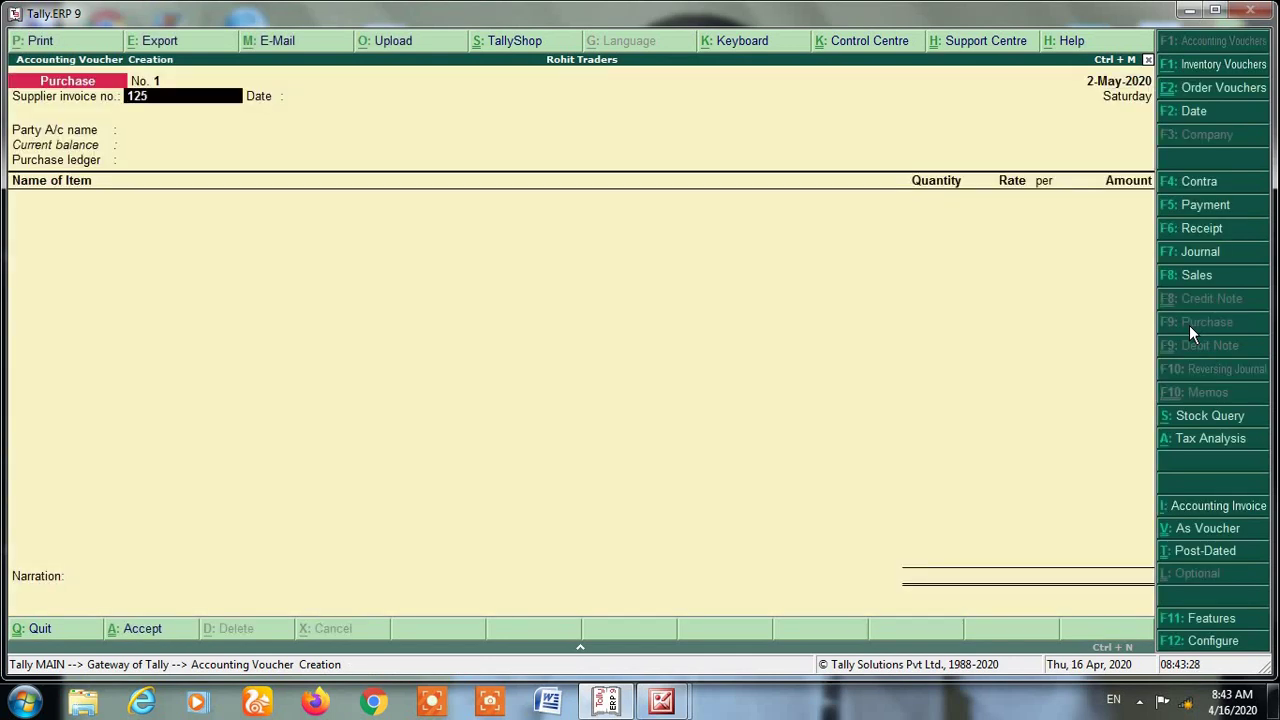
{"action": "key", "text": "Return"}
{"action": "key", "text": "Return"}
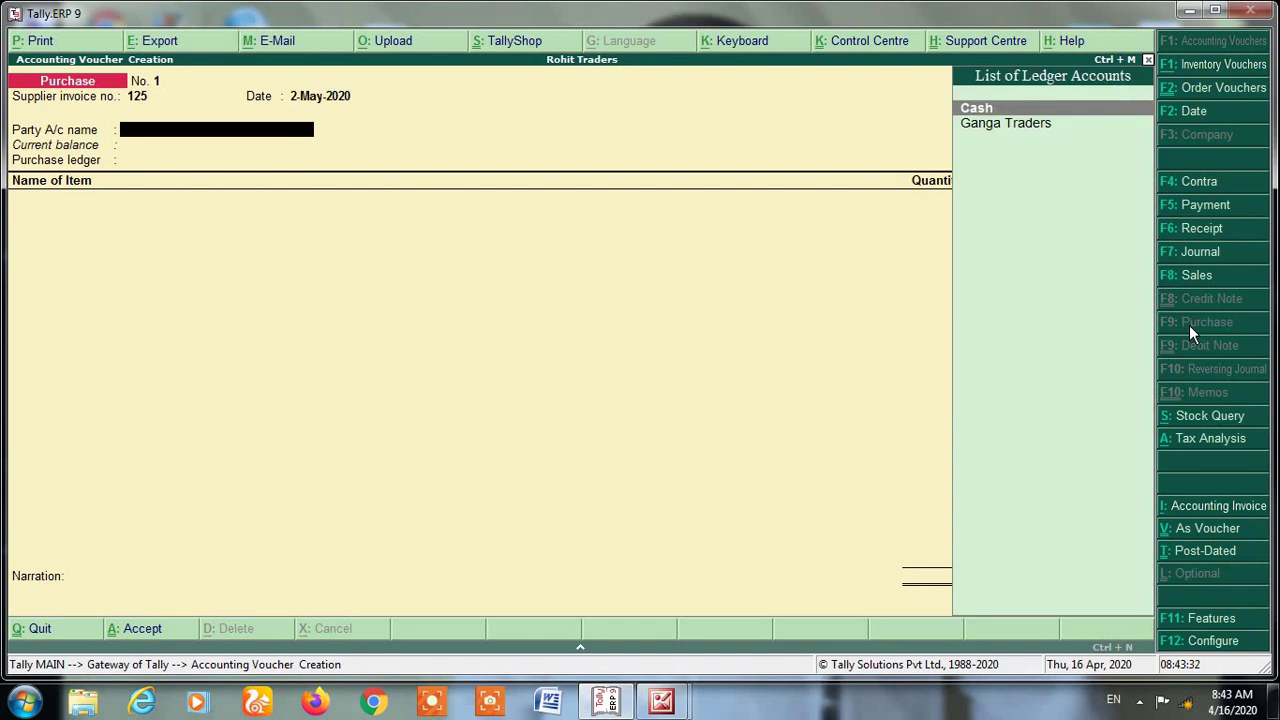
Choose Ganga Traders as the party and link its pending order of 1-May-2020 to the purchase voucher
{"action": "type", "text": "Ga"}
{"action": "key", "text": "Return"}
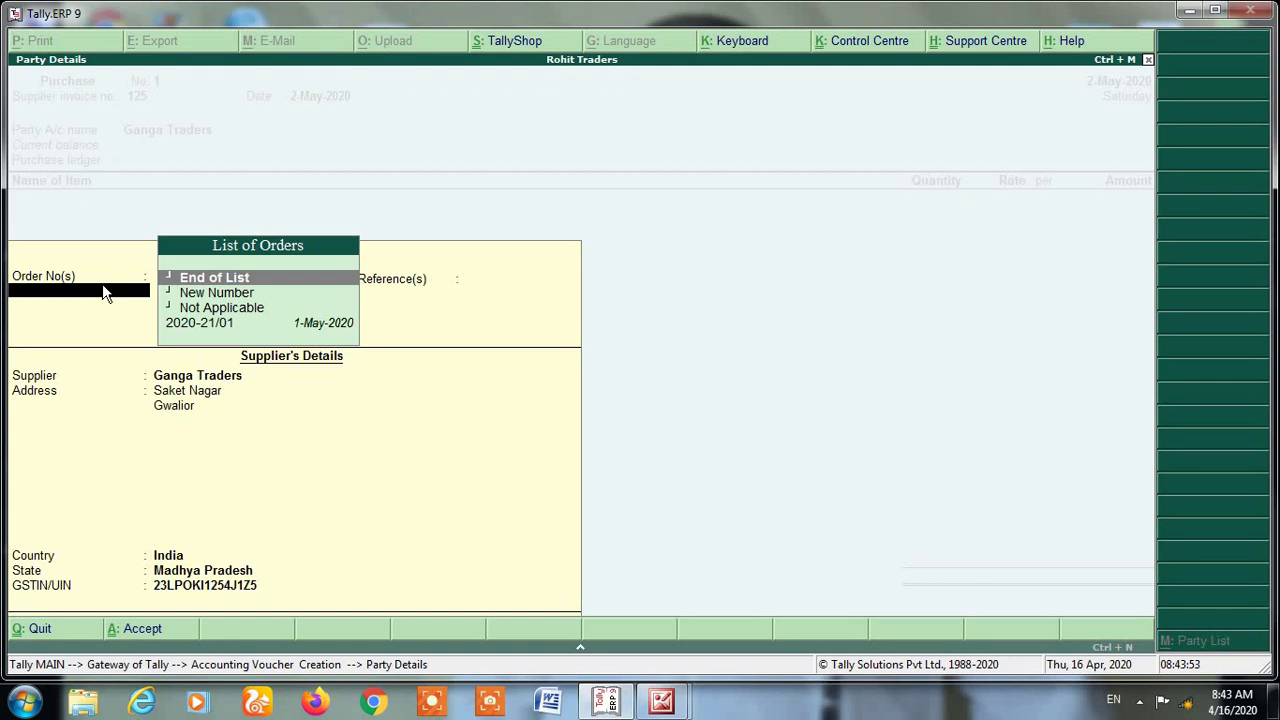
{"action": "key", "text": "Down"}
{"action": "key", "text": "Down"}
{"action": "key", "text": "Down"}
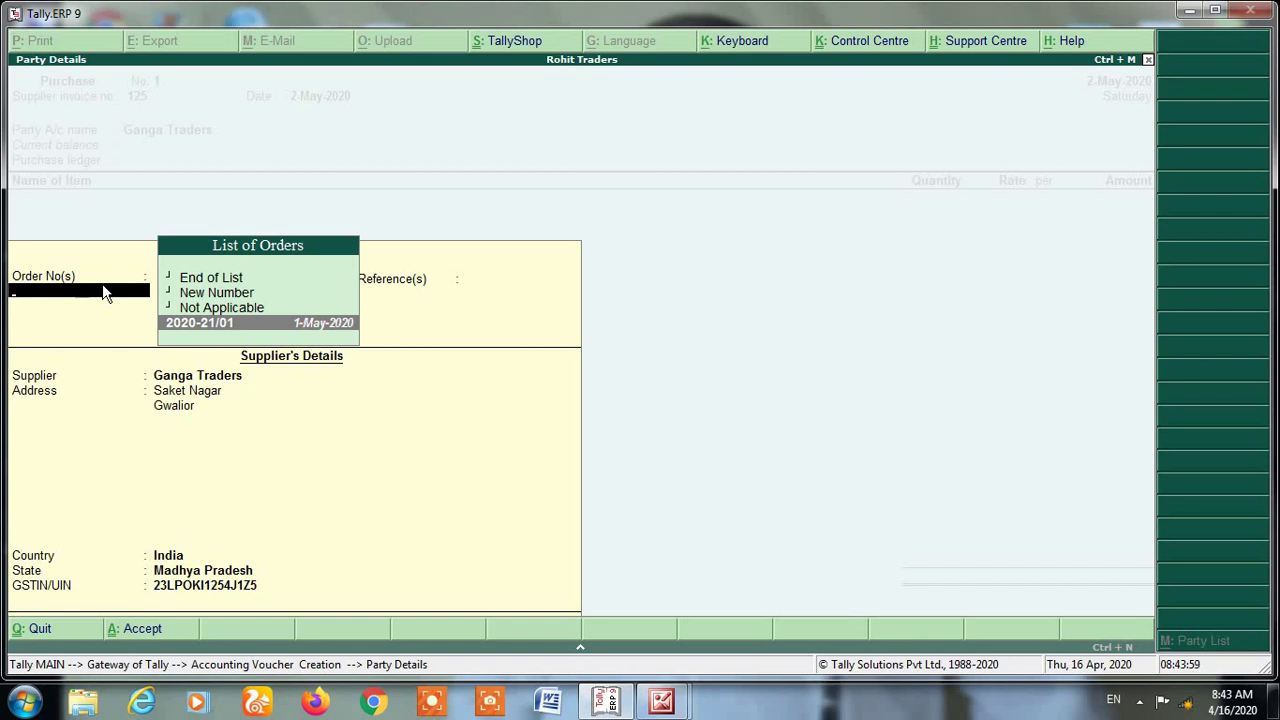
{"action": "key", "text": "Return"}
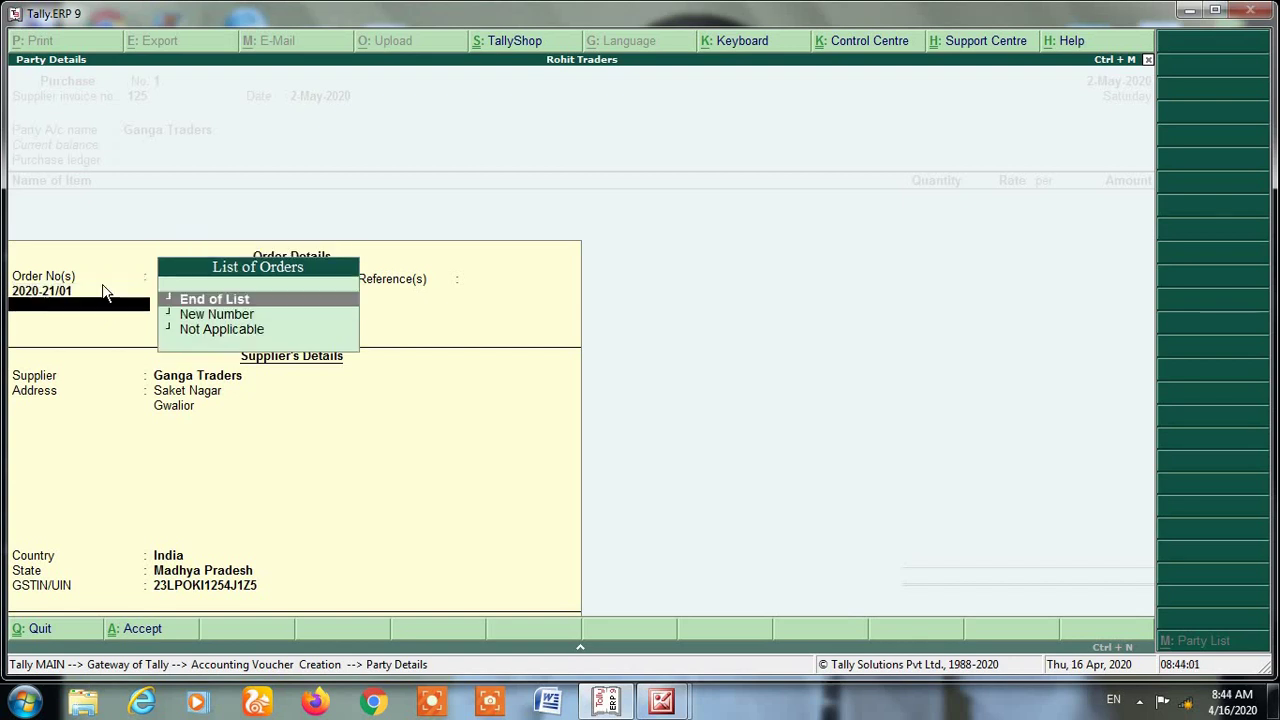
{"action": "key", "text": "Return"}
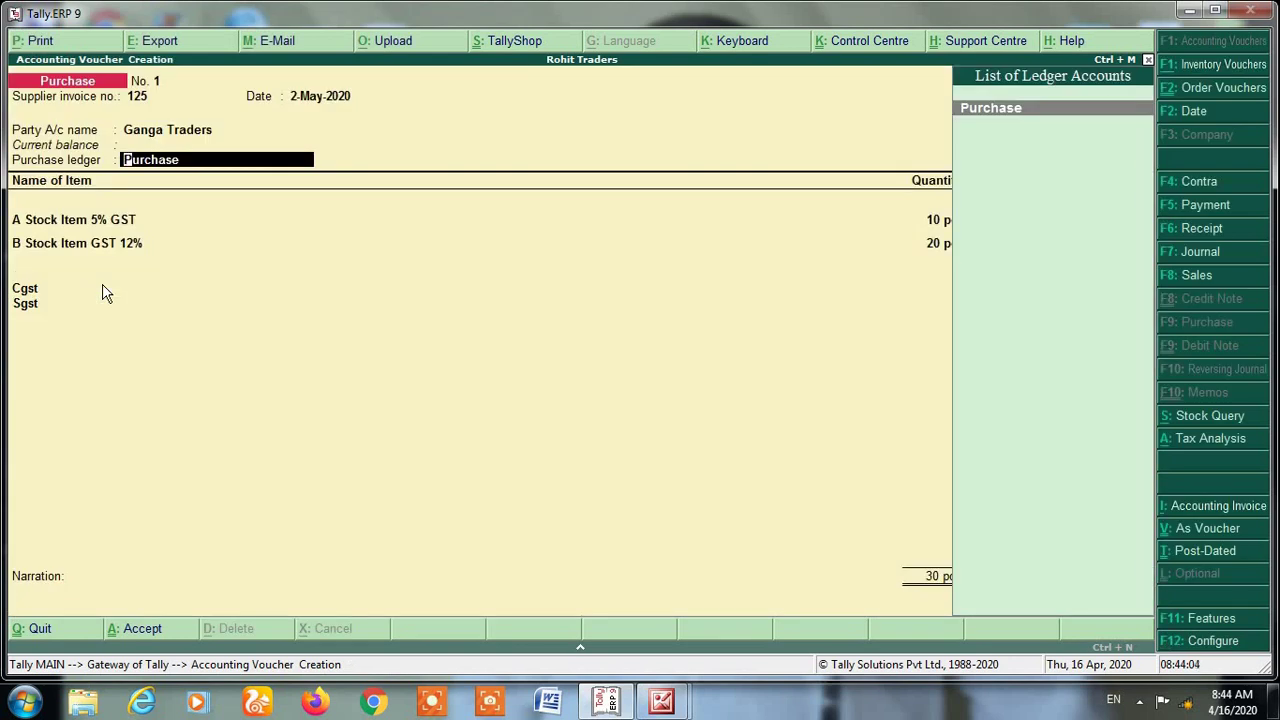
Use the Purchase ledger and accept A Stock Item 5% GST with 10 pcs. at 1,000.00 against the pending order
{"action": "key", "text": "Return"}
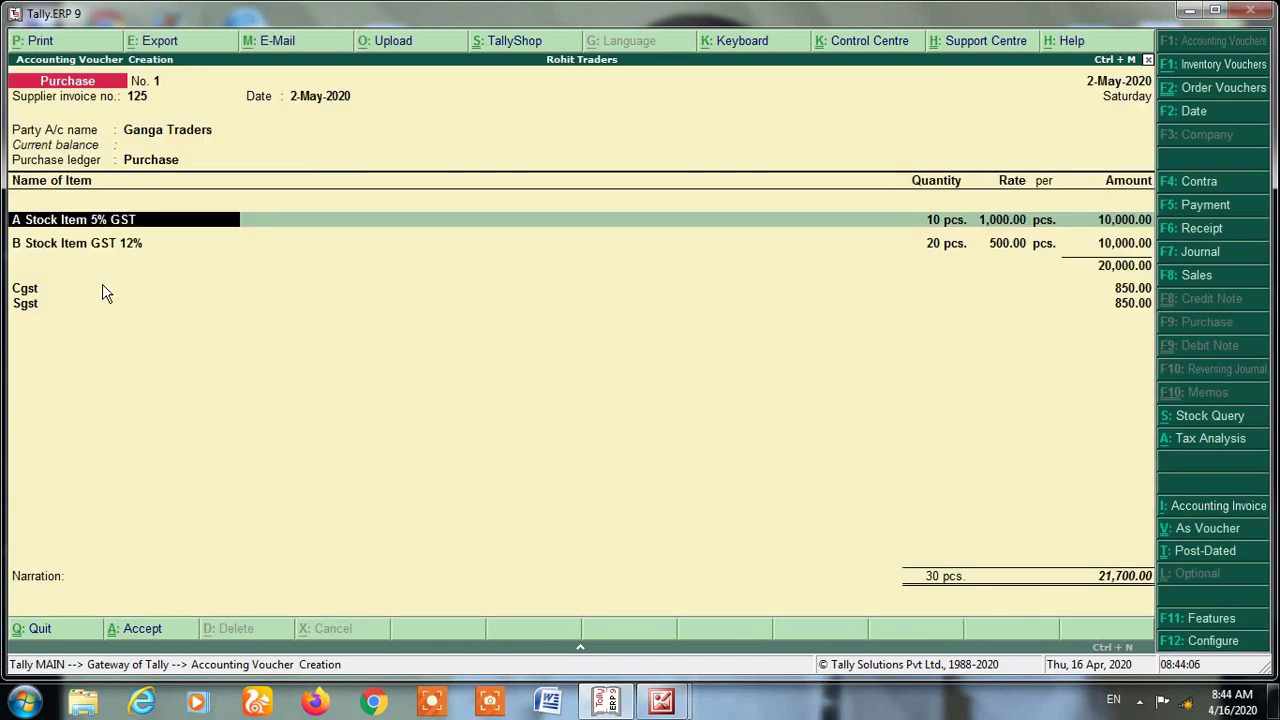
{"action": "key", "text": "Return"}
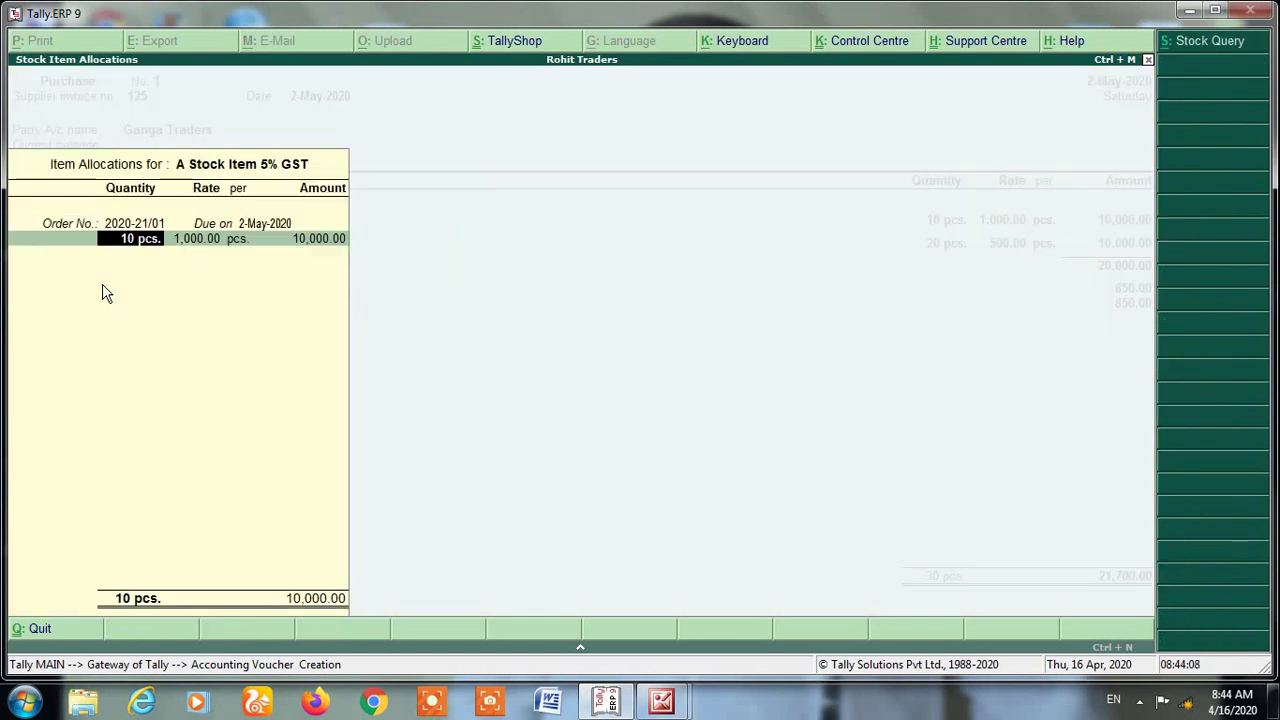
{"action": "key", "text": "Return"}
{"action": "key", "text": "Return"}
{"action": "key", "text": "Return"}
{"action": "key", "text": "Return"}
{"action": "key", "text": "Return"}
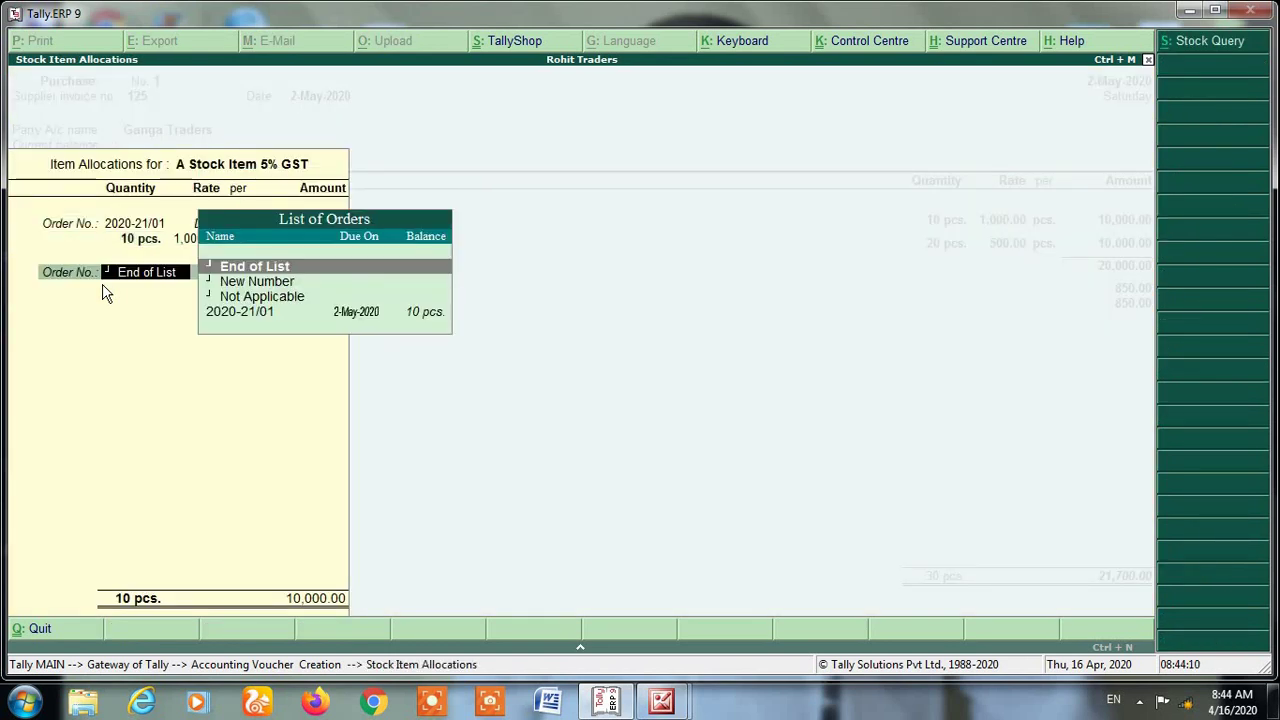
{"action": "key", "text": "Return"}
Accept B Stock Item GST 12% with 20 pcs. at 500.00 against the pending order
{"action": "key", "text": "Return"}
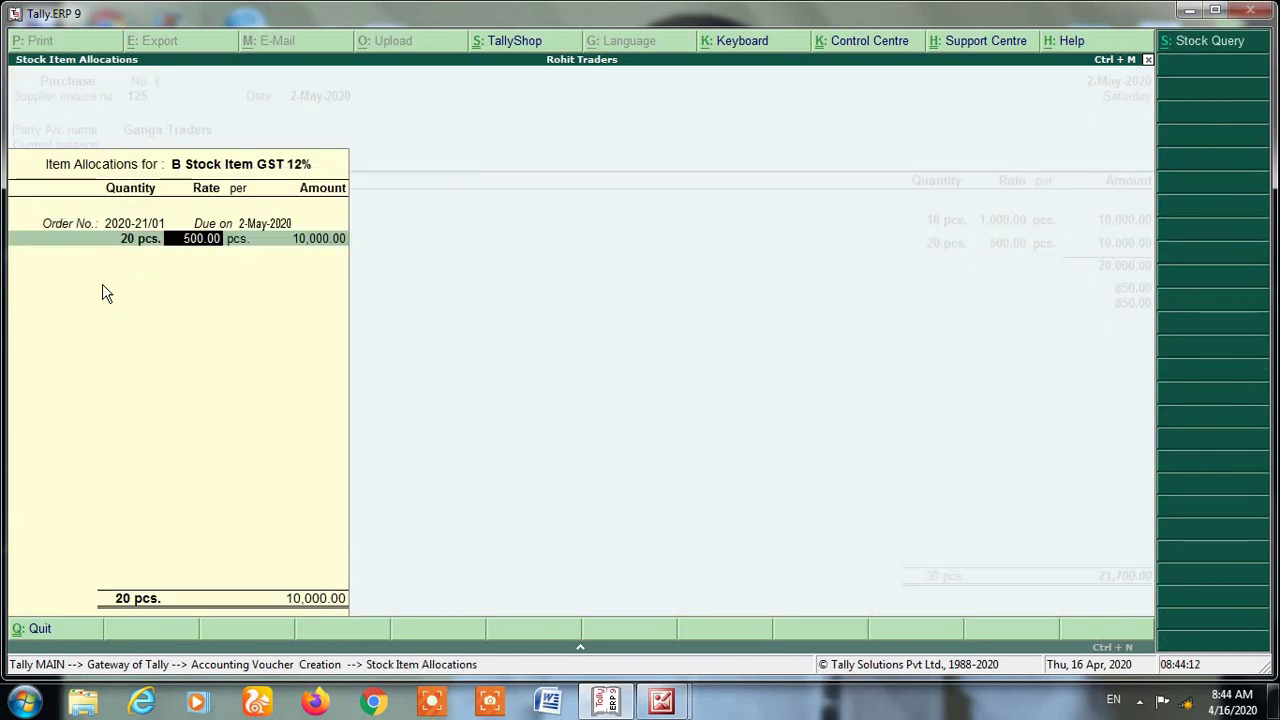
{"action": "key", "text": "Return"}
{"action": "key", "text": "Return"}
{"action": "key", "text": "Return"}
{"action": "key", "text": "Return"}
{"action": "key", "text": "Return"}
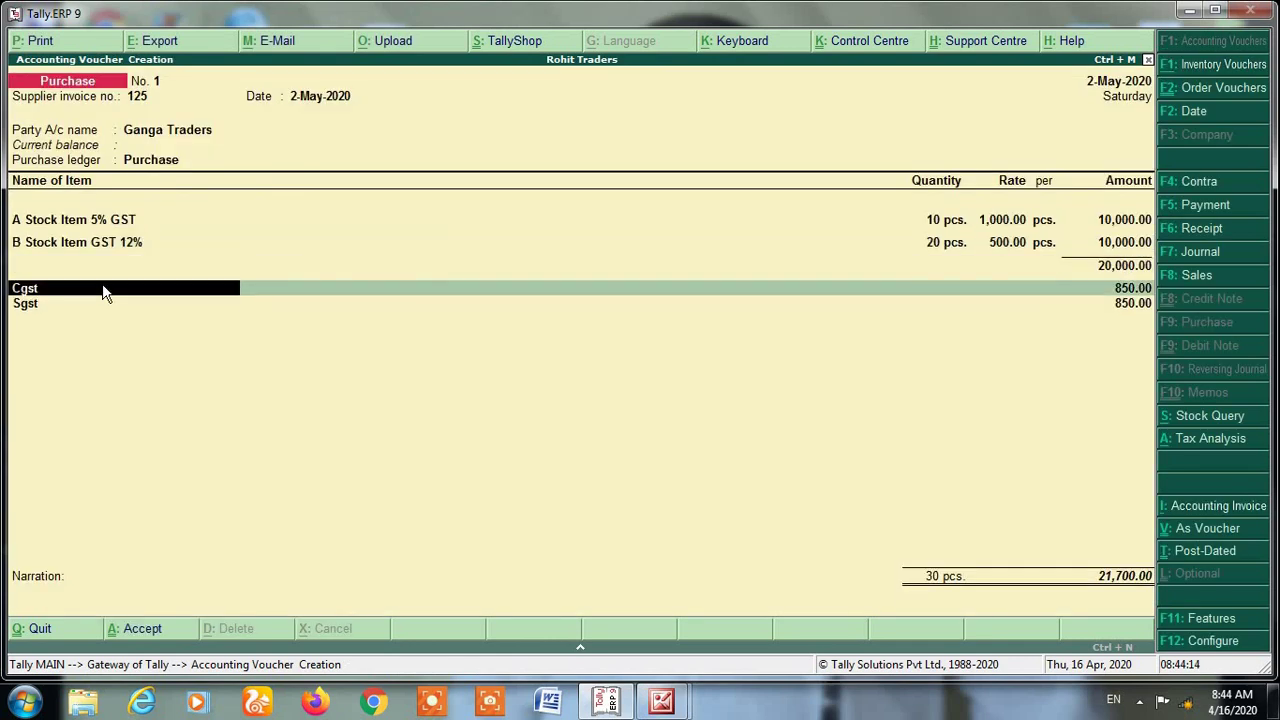
Accept Cgst and Sgst at 850.00 each without a narration and save the purchase voucher
{"action": "key", "text": "Return"}
{"action": "key", "text": "Return"}
{"action": "key", "text": "Return"}
{"action": "key", "text": "Return"}
{"action": "key", "text": "Return"}
{"action": "key", "text": "Return"}
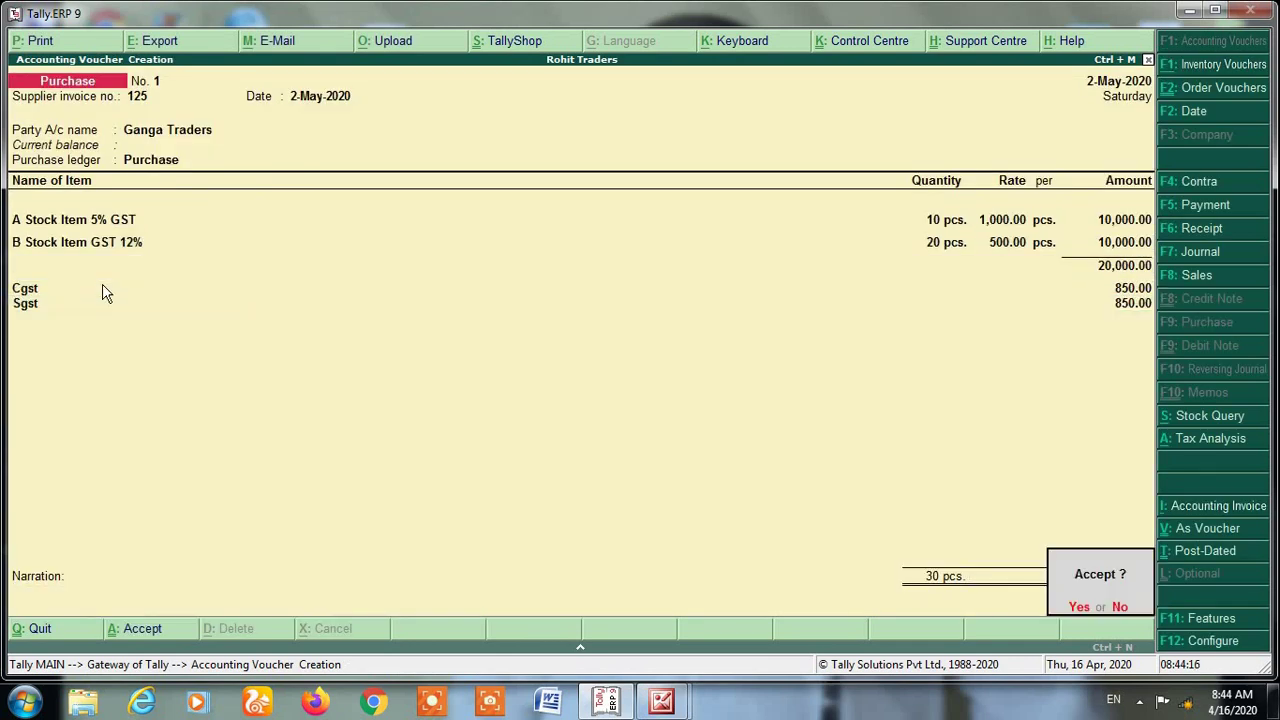
{"action": "key", "text": "Return"}
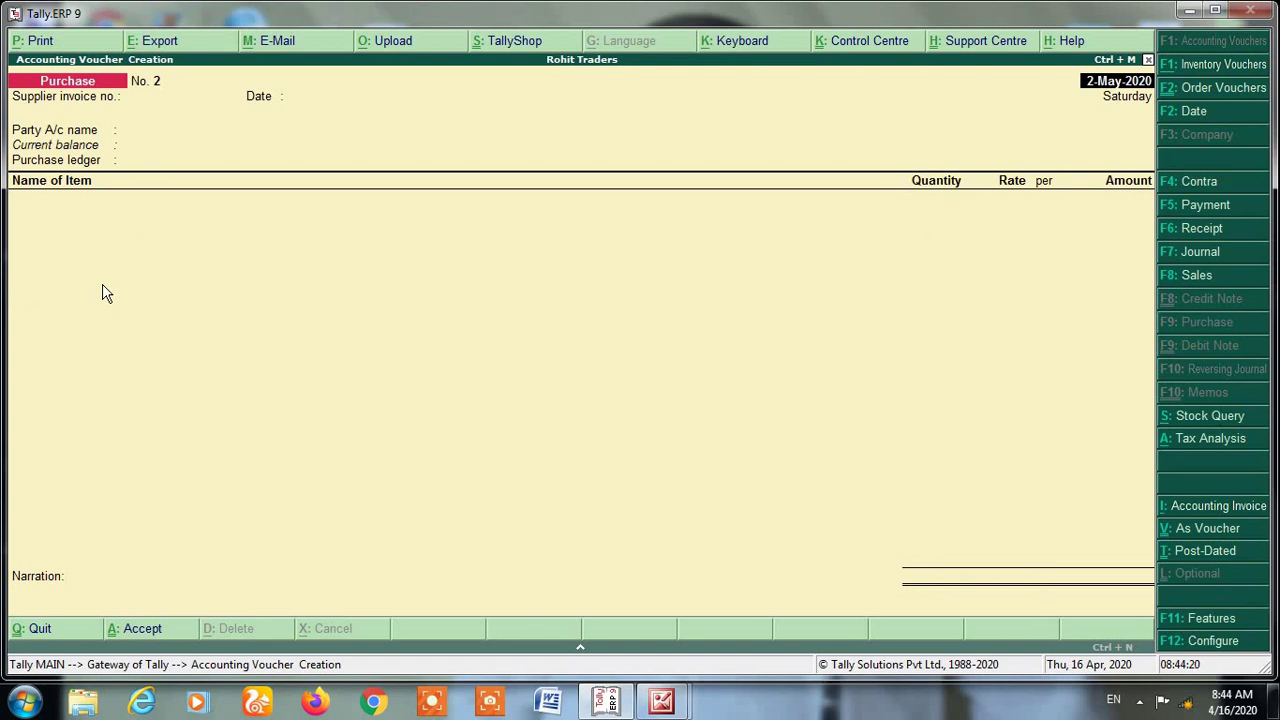
{"action": "key", "text": "Escape"}
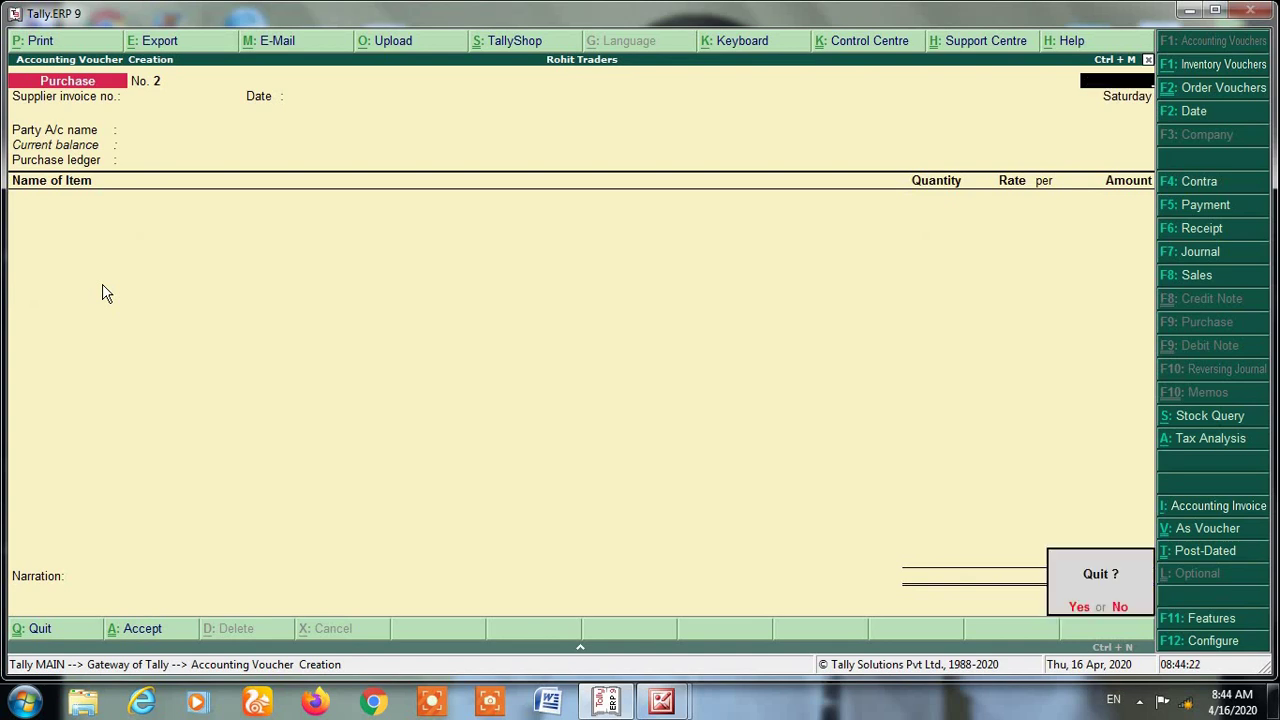
{"action": "key", "text": "Return"}
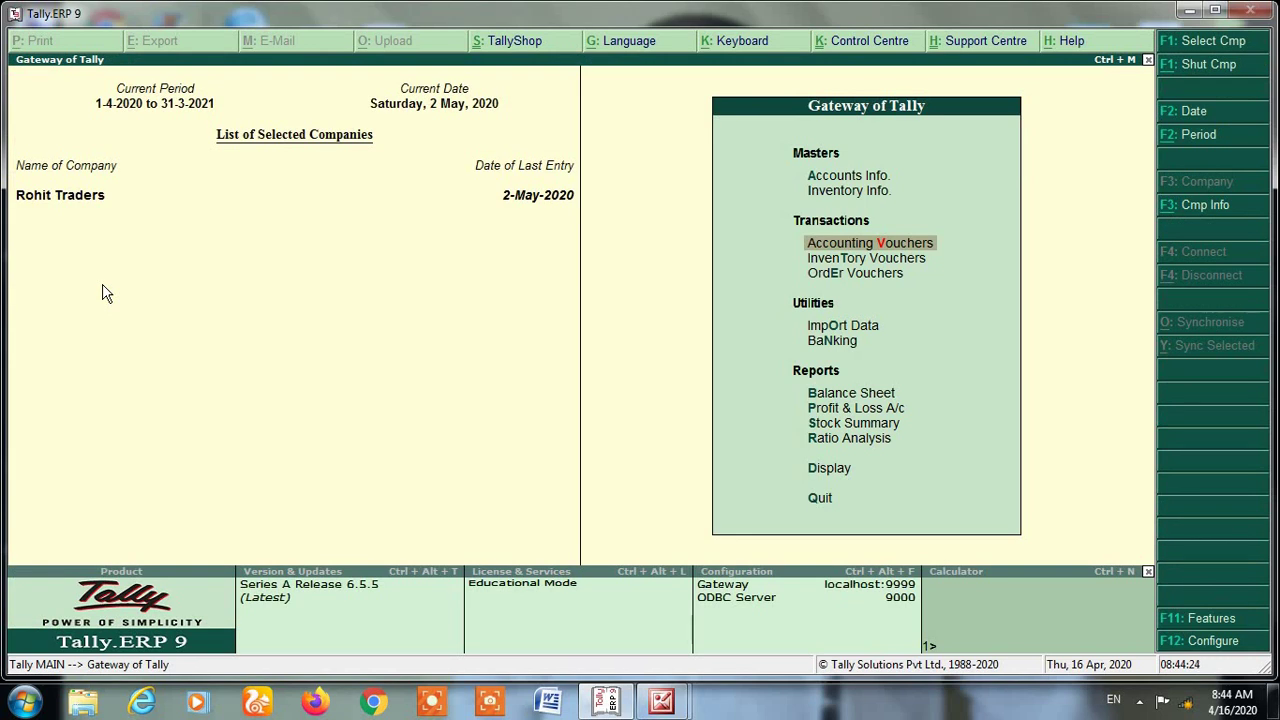
Open the Statements of Inventory among the display reports
{"action": "key", "text": "Down"}
{"action": "key", "text": "Down"}
{"action": "key", "text": "Down"}
{"action": "key", "text": "Down"}
{"action": "key", "text": "Down"}
{"action": "key", "text": "Down"}
{"action": "key", "text": "Down"}
{"action": "key", "text": "Down"}
{"action": "key", "text": "Down"}
{"action": "key", "text": "Down"}
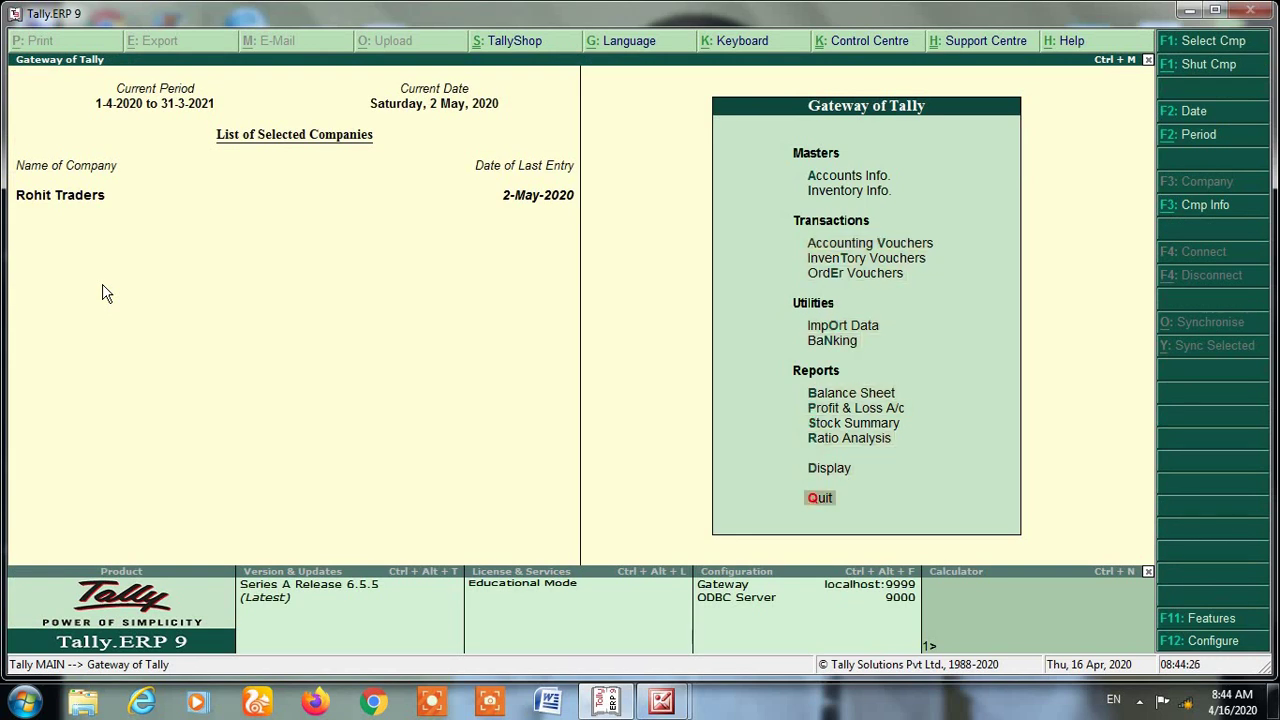
{"action": "key", "text": "Up"}
{"action": "key", "text": "Return"}
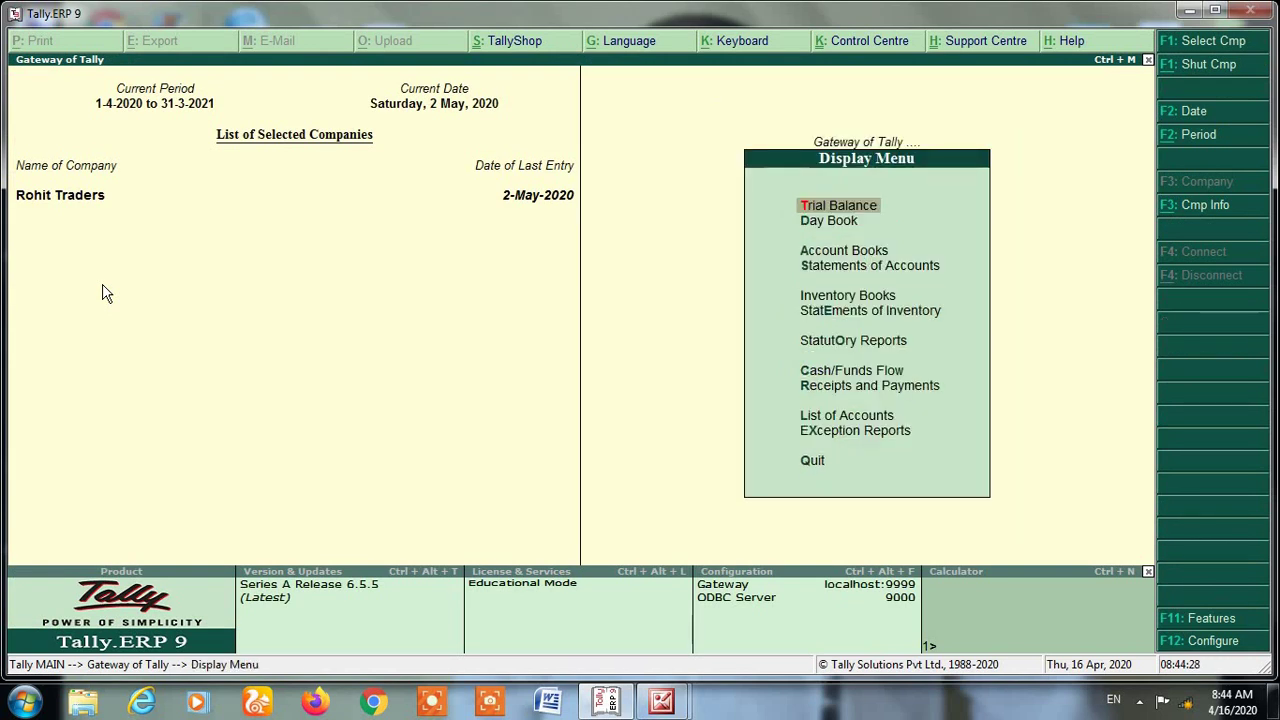
{"action": "key", "text": "Down"}
{"action": "key", "text": "Down"}
{"action": "key", "text": "Down"}
{"action": "key", "text": "Down"}
{"action": "key", "text": "Down"}
{"action": "key", "text": "Return"}
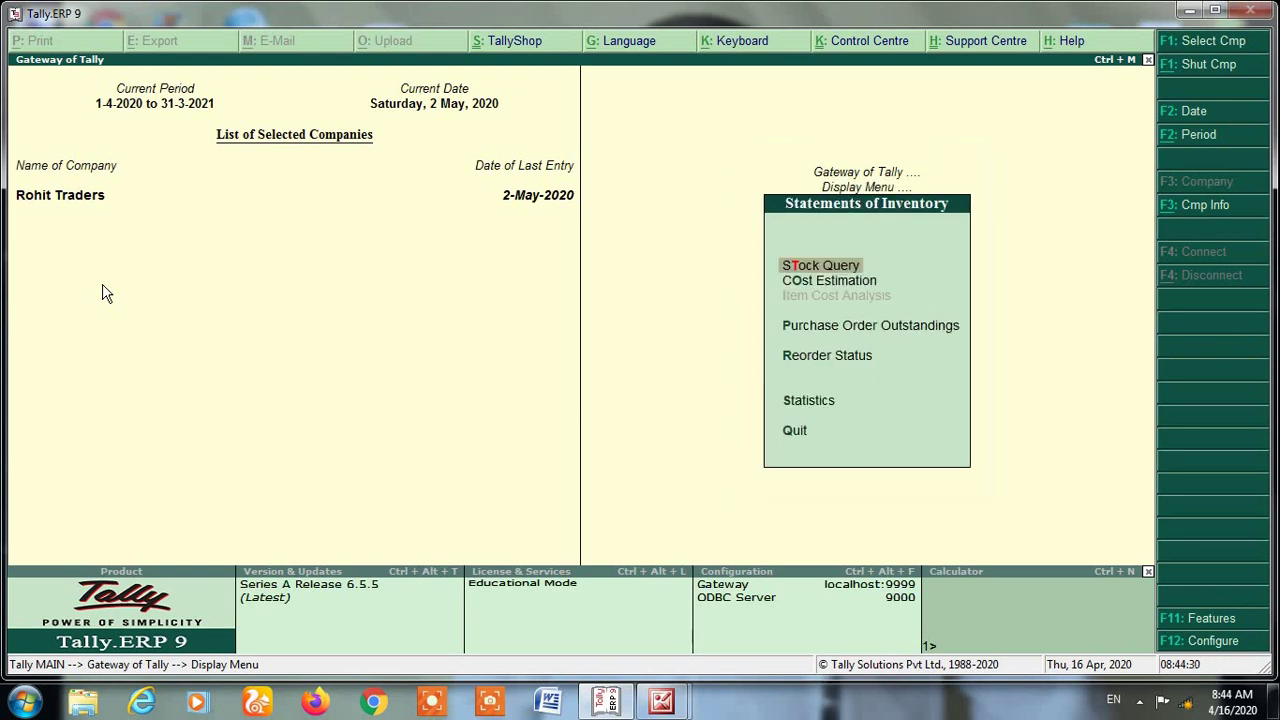
Open the Purchase Order Outstandings report for all orders
{"action": "key", "text": "Down"}
{"action": "key", "text": "Down"}
{"action": "key", "text": "Down"}
{"action": "key", "text": "Up"}
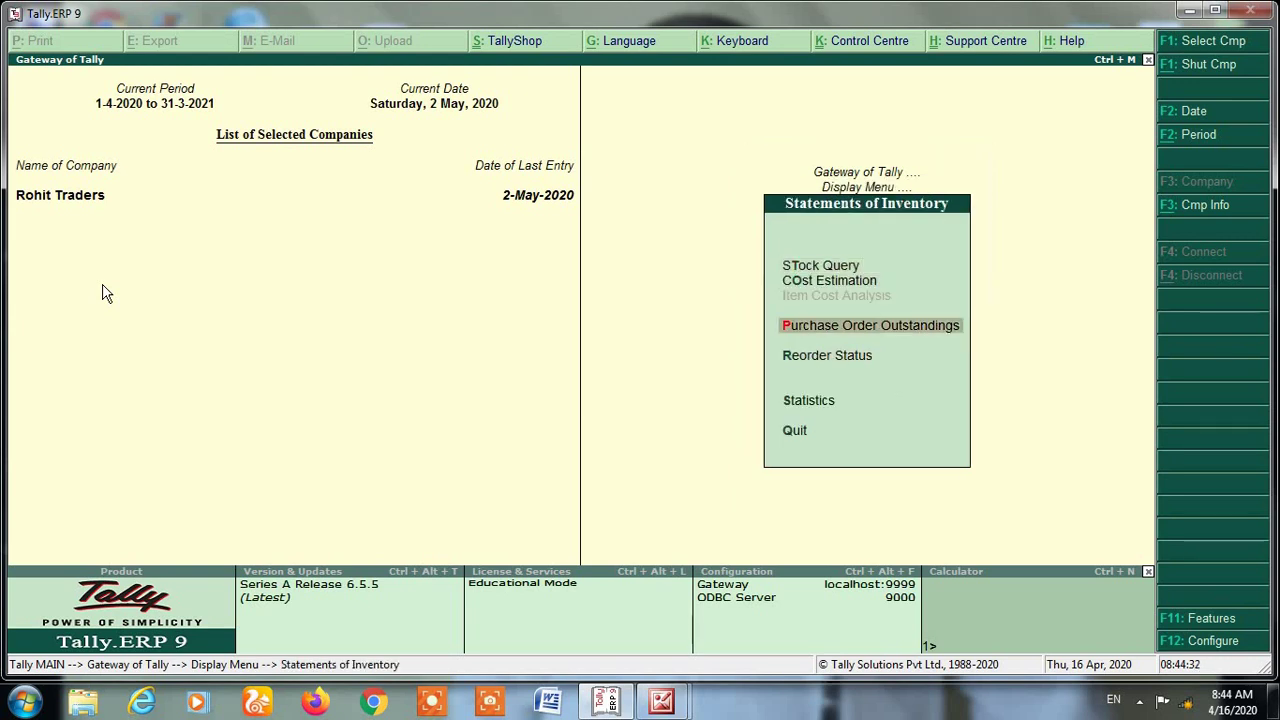
{"action": "key", "text": "Return"}
{"action": "key", "text": "Down"}
{"action": "key", "text": "Down"}
{"action": "key", "text": "Down"}
{"action": "key", "text": "Down"}
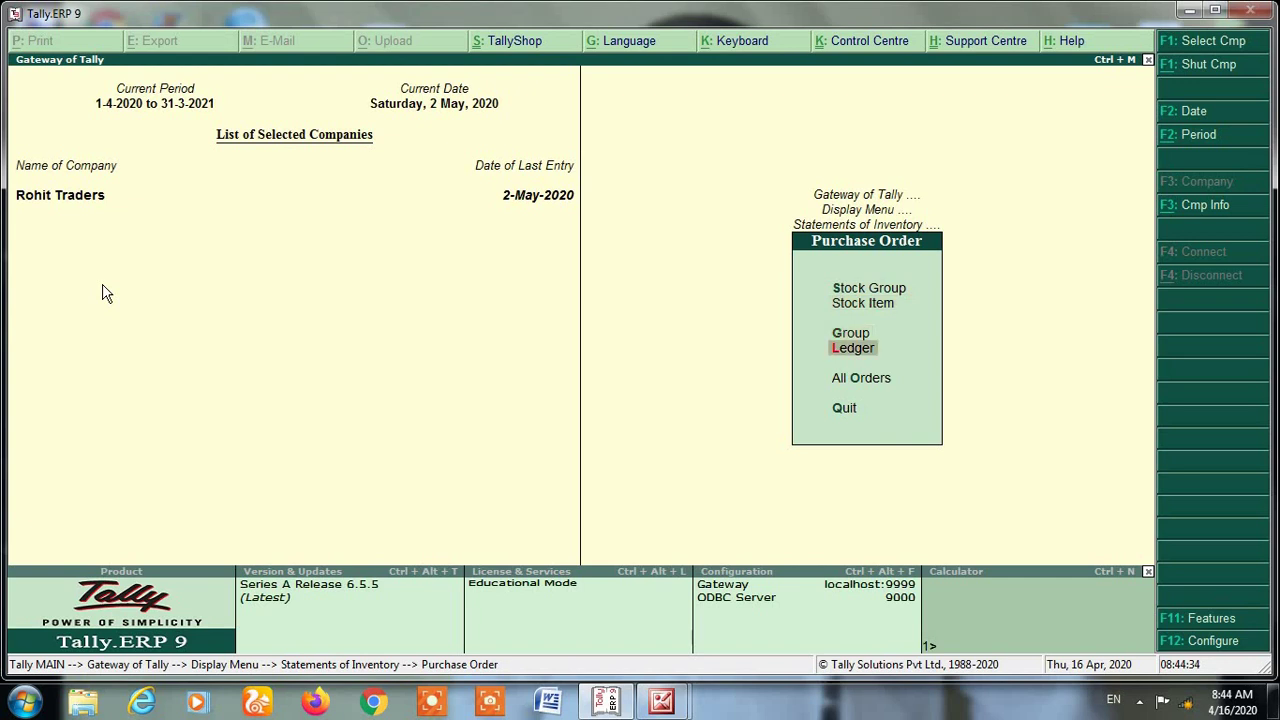
{"action": "key", "text": "Return"}
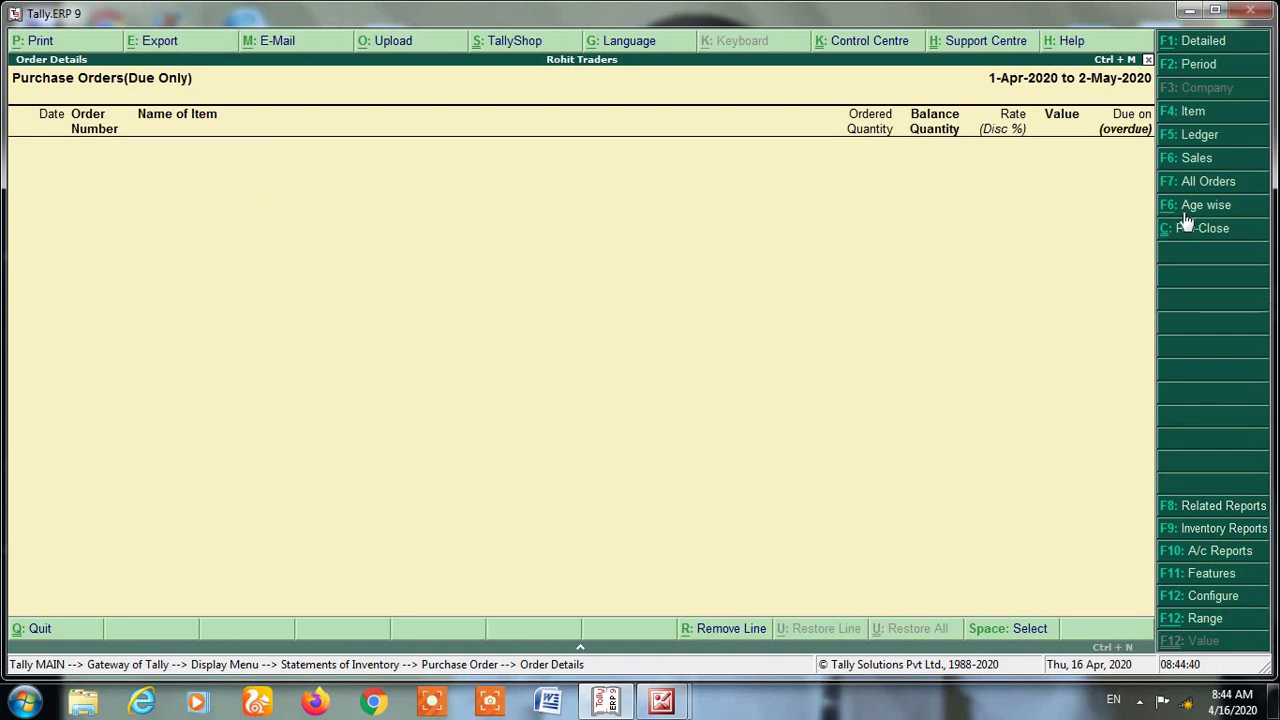
Switch the outstanding purchase orders from due only to all orders, check them, and return to the Gateway of Tally
{"action": "left_click", "coordinate": [1203, 186]}
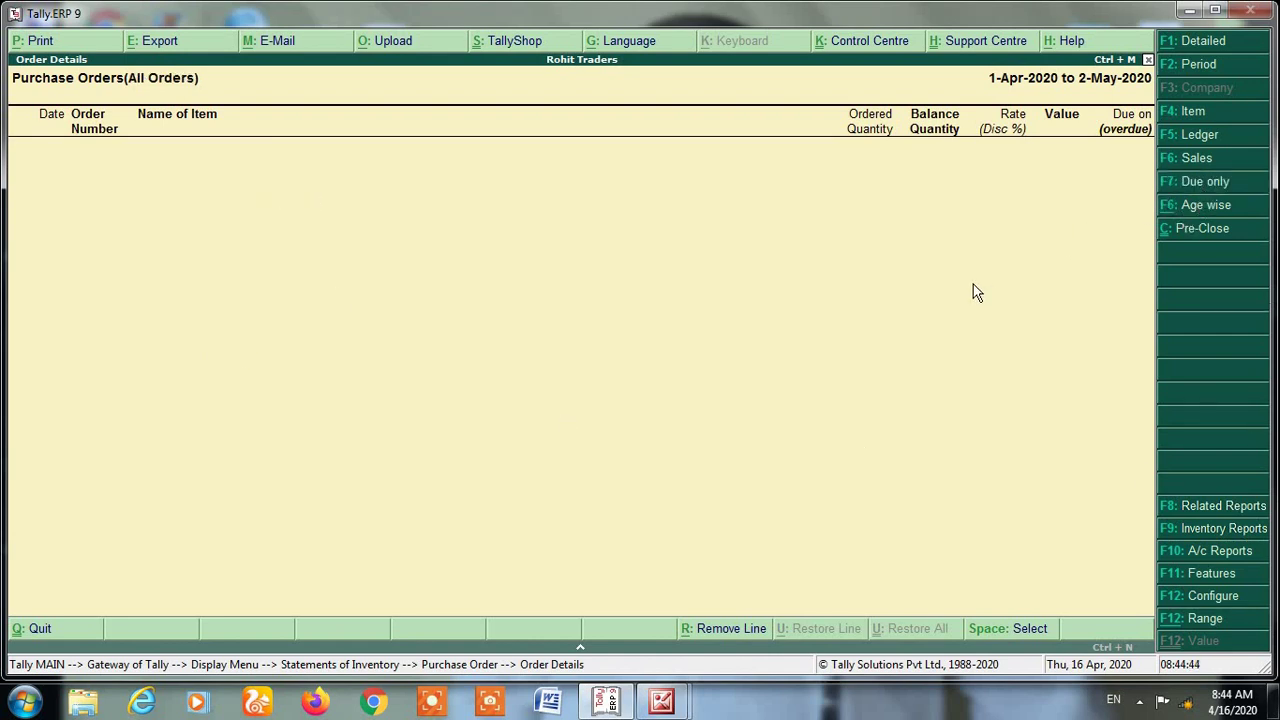
{"action": "key", "text": "Escape"}
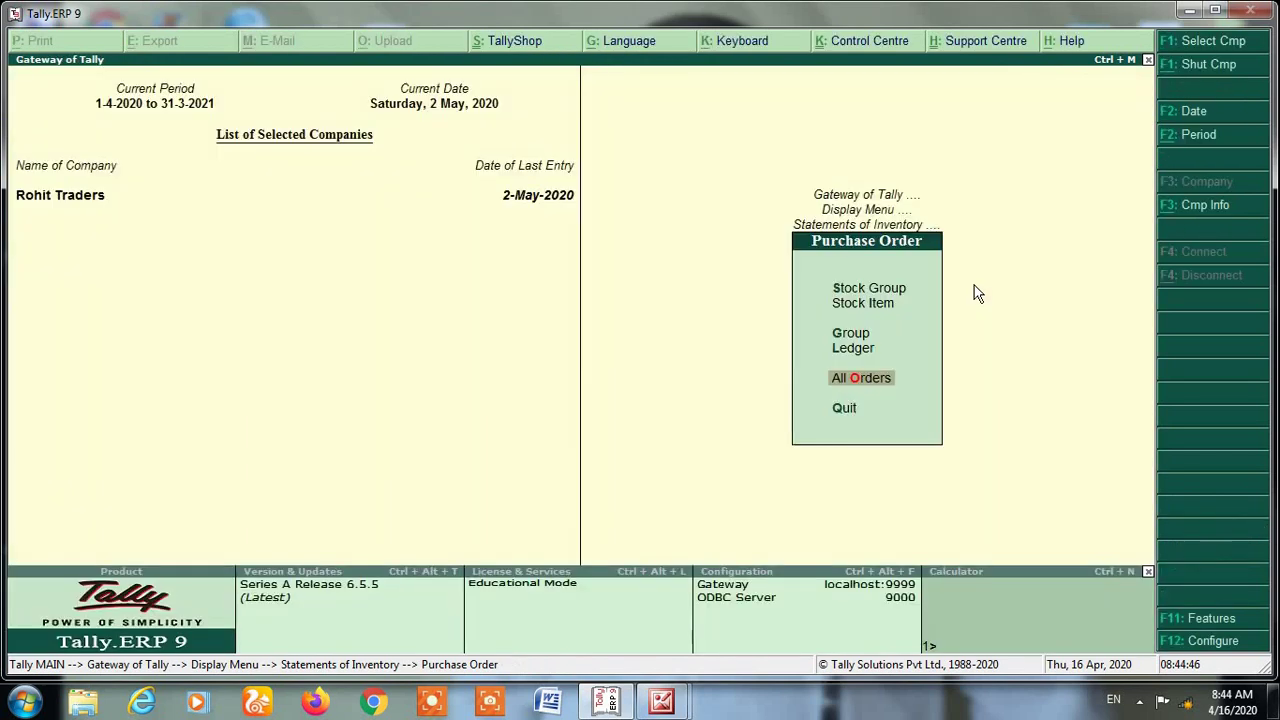
{"action": "key", "text": "Escape"}
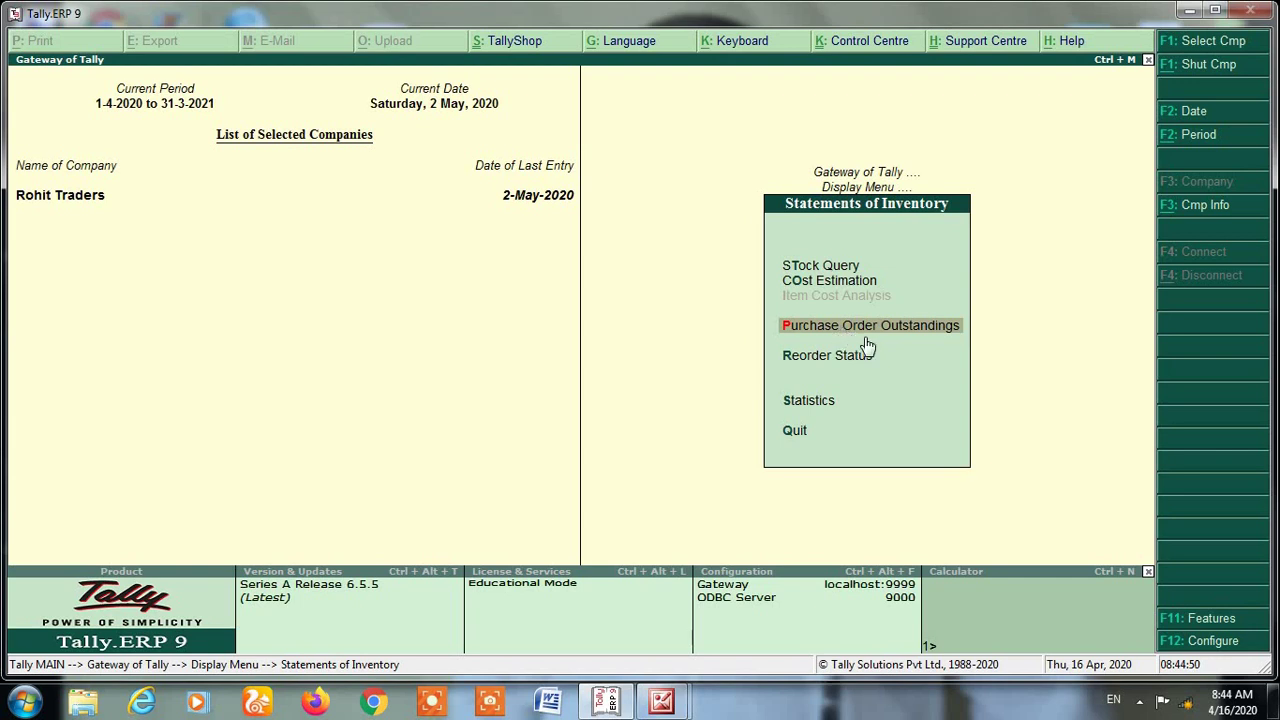
{"action": "key", "text": "Escape"}
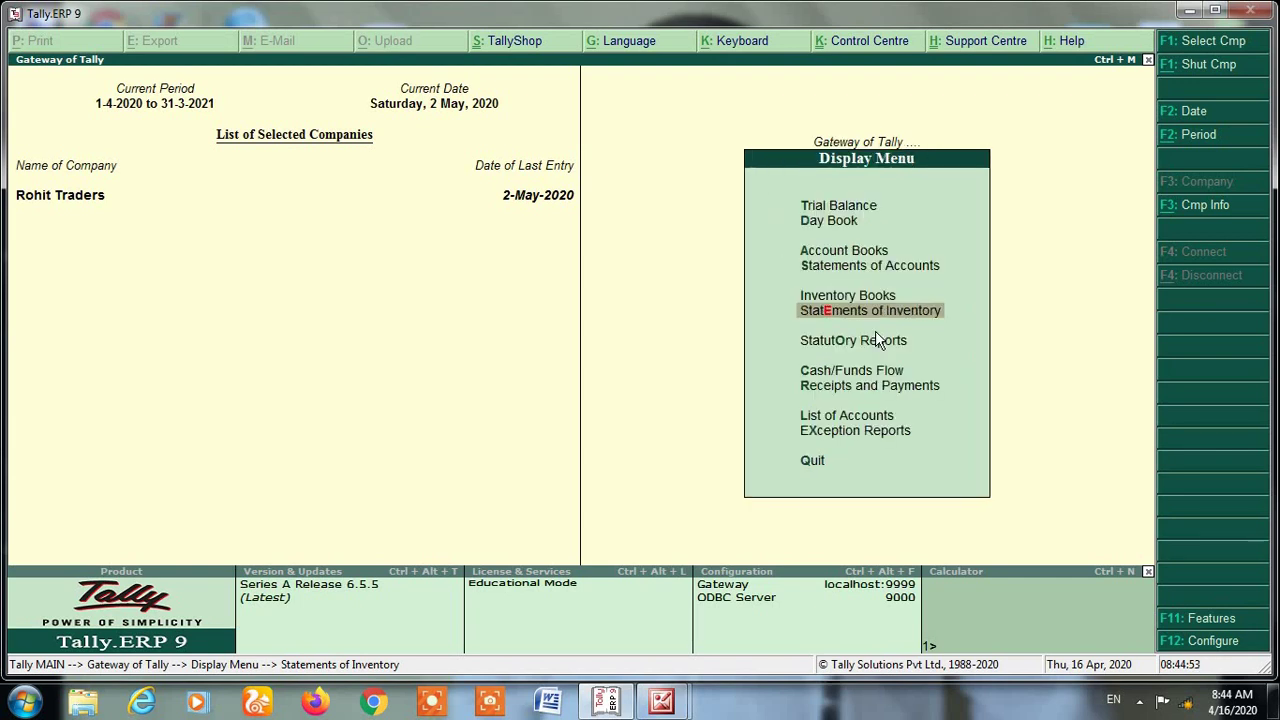
{"action": "key", "text": "Escape"}
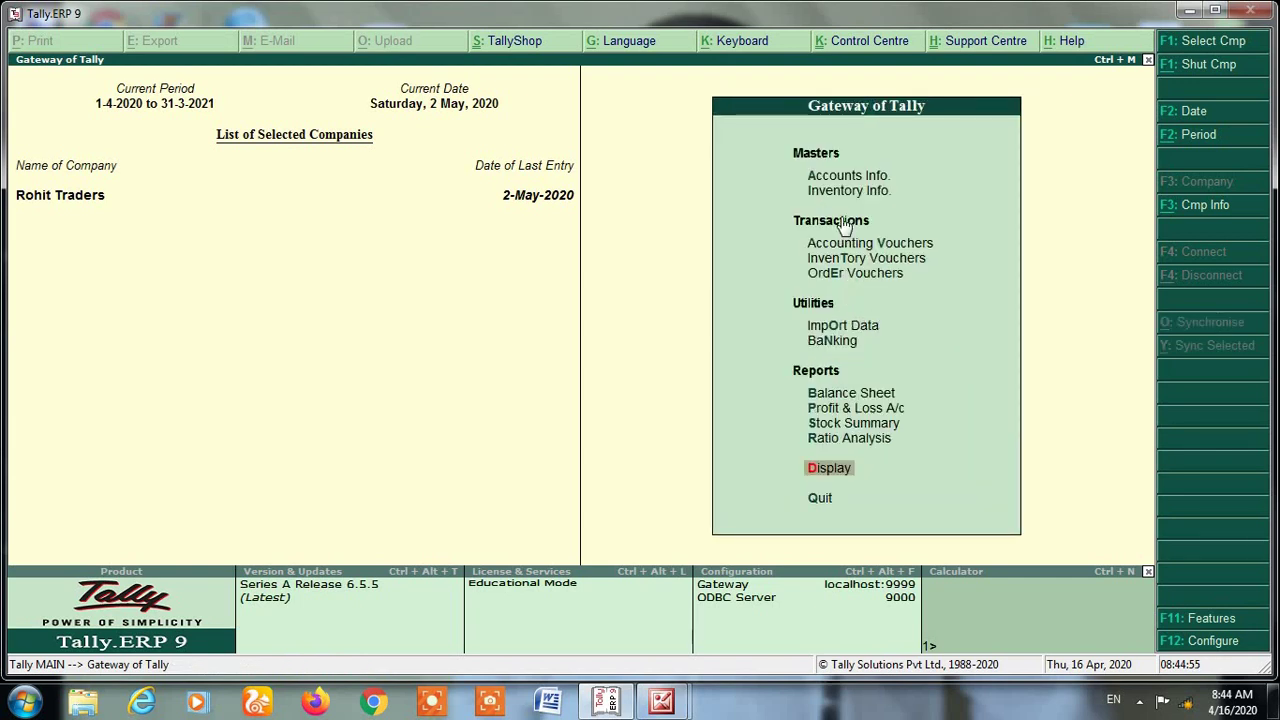
Delete the Ganga Traders purchase voucher of 2-5-2020 from the Day Book
{"action": "key", "text": "d"}
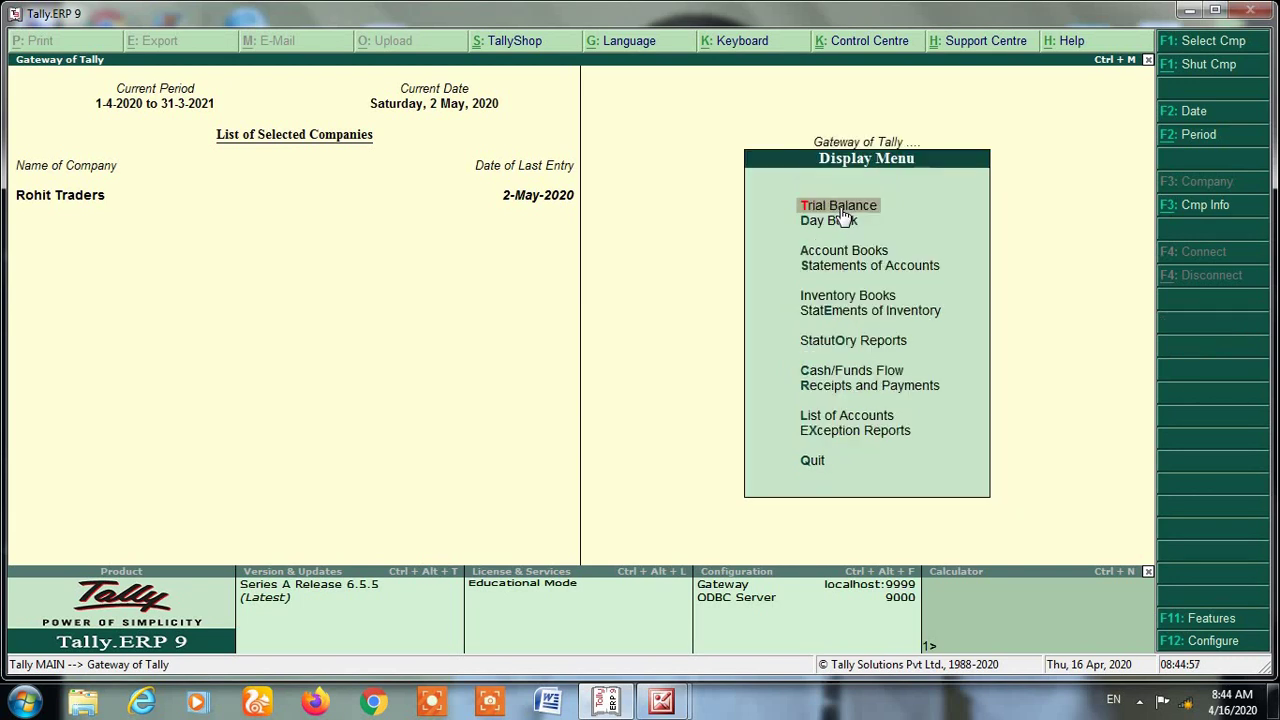
{"action": "key", "text": "y"}
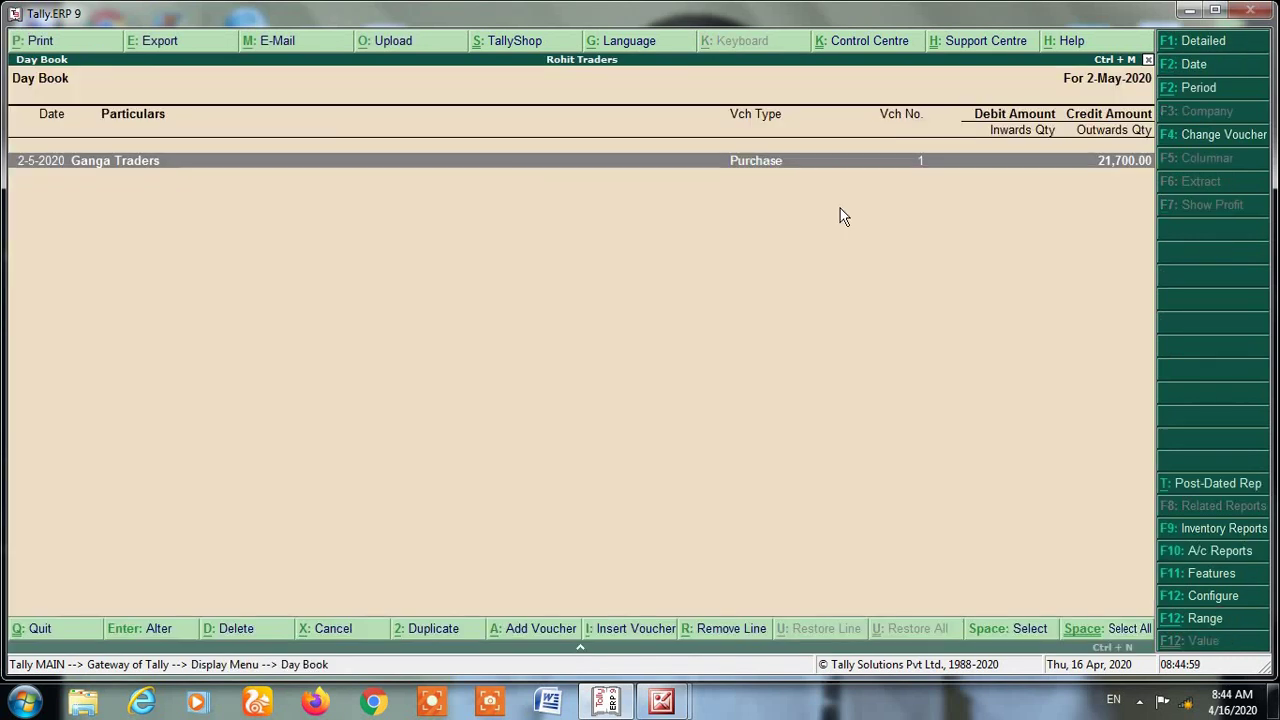
{"action": "key", "text": "Return"}
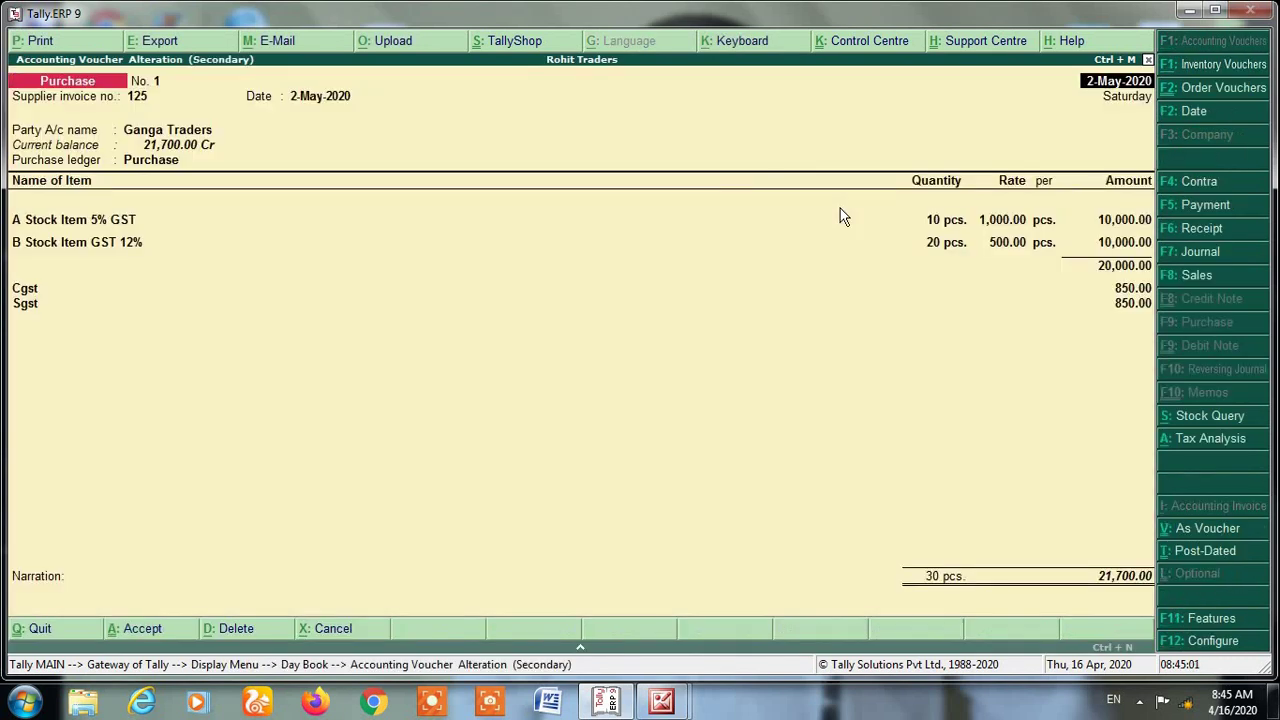
{"action": "key", "text": "alt+d"}
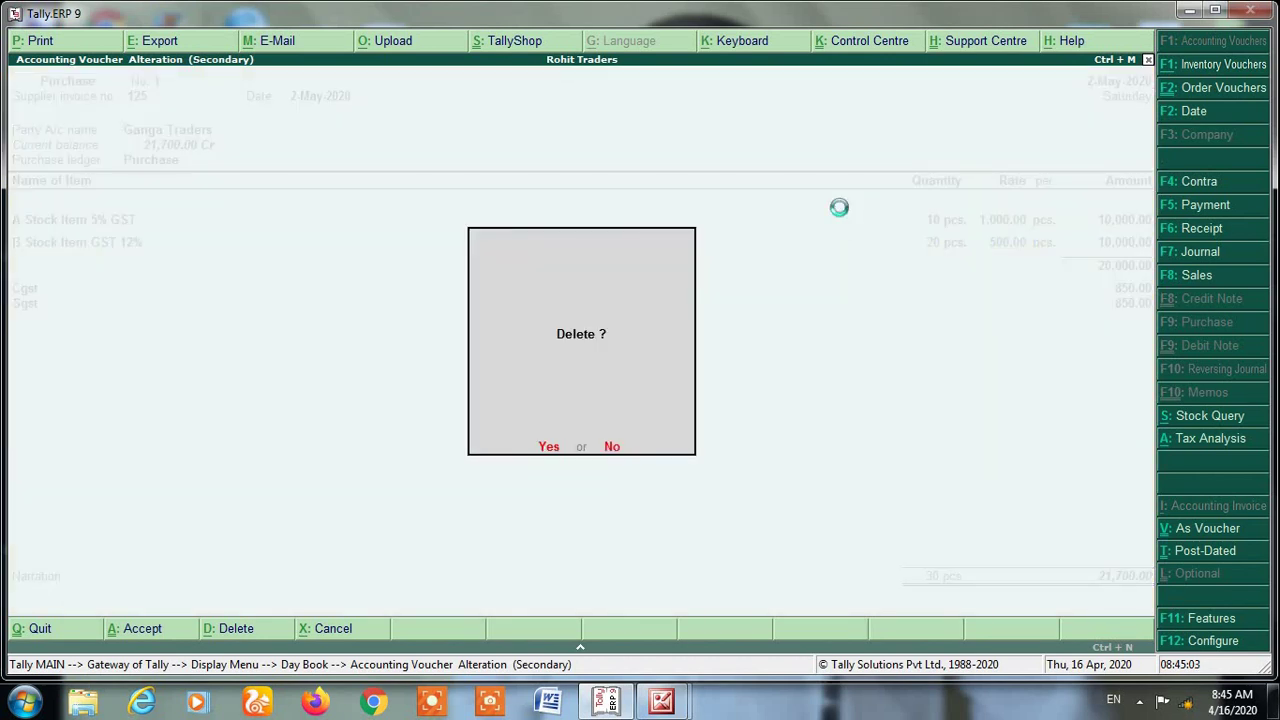
{"action": "key", "text": "y"}
{"action": "key", "text": "Escape"}
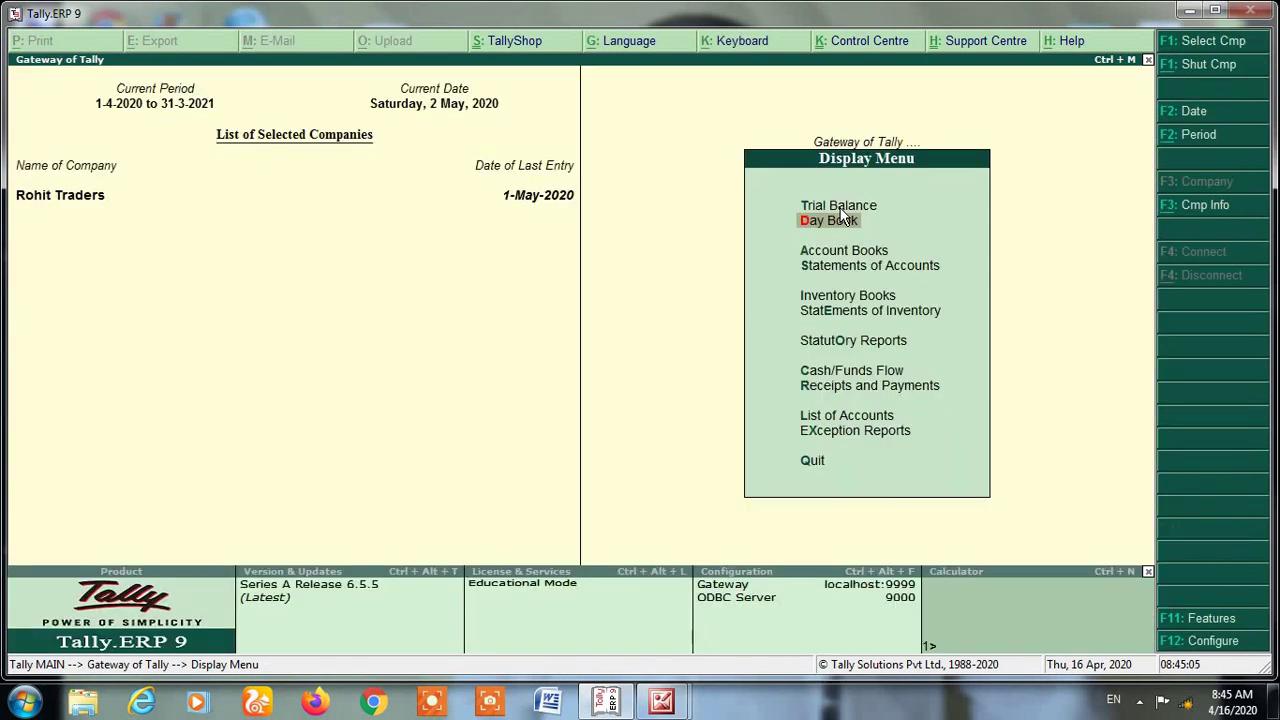
{"action": "key", "text": "Escape"}
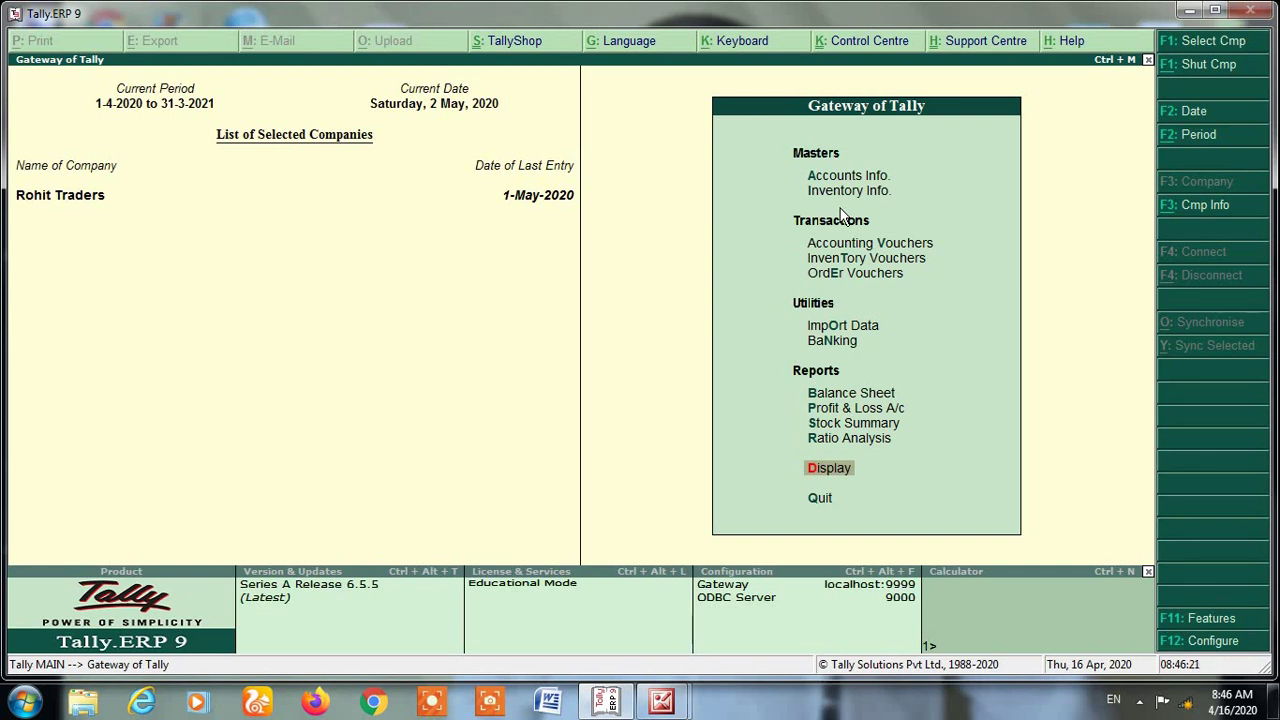
Start a new inventory voucher from the Gateway of Tally
{"action": "key", "text": "Down"}
{"action": "key", "text": "Down"}
{"action": "key", "text": "Up"}
{"action": "key", "text": "Up"}
{"action": "key", "text": "Up"}
{"action": "key", "text": "Up"}
{"action": "key", "text": "Up"}
{"action": "key", "text": "Up"}
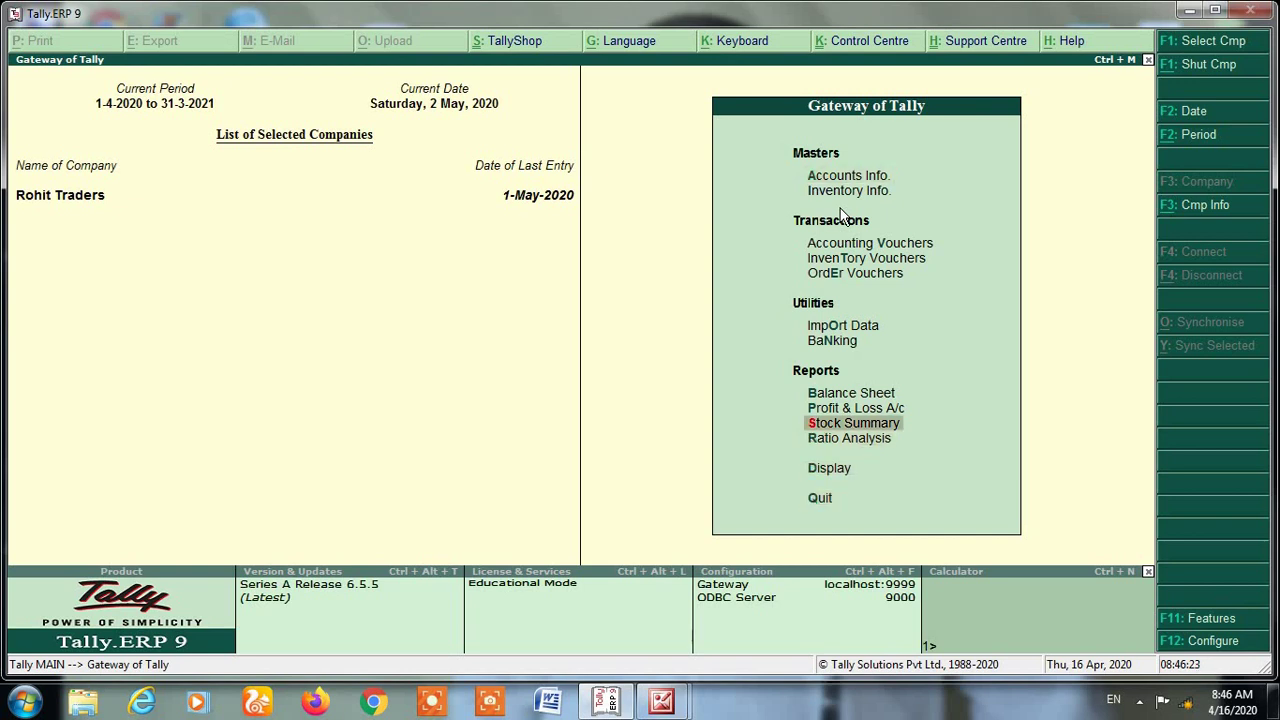
{"action": "key", "text": "Up"}
{"action": "key", "text": "Up"}
{"action": "key", "text": "Up"}
{"action": "key", "text": "Up"}
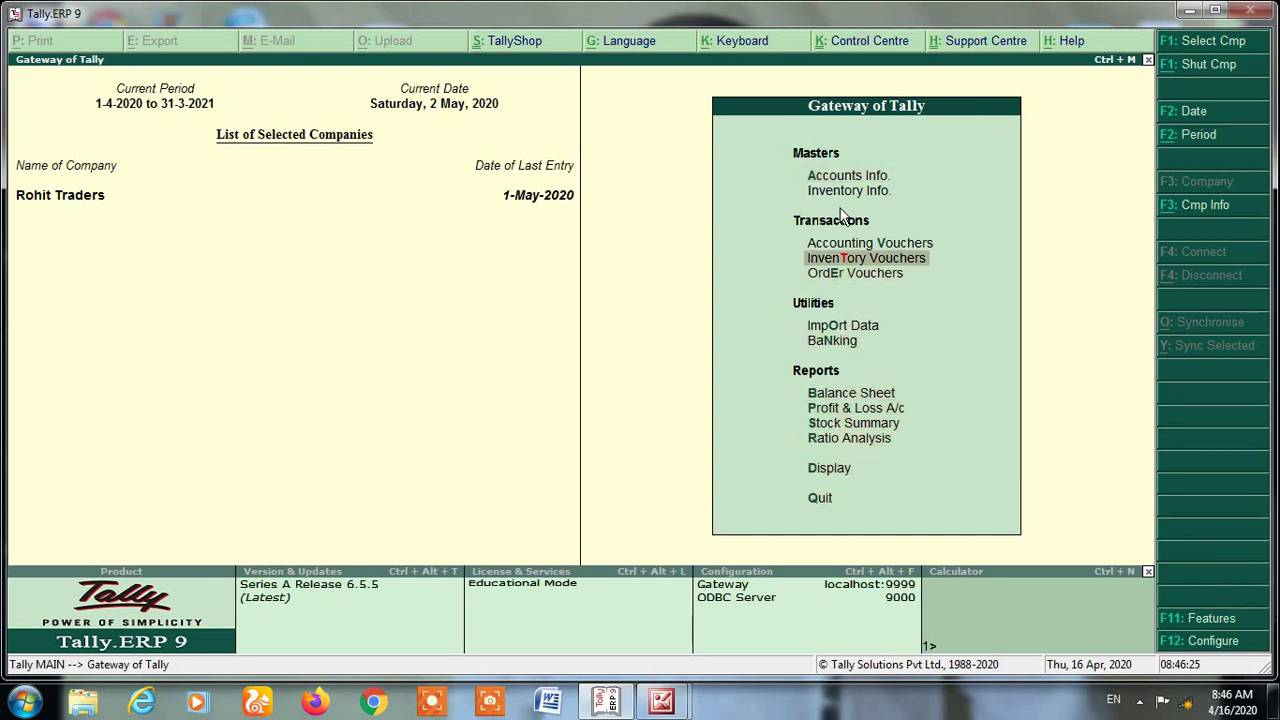
{"action": "key", "text": "Return"}
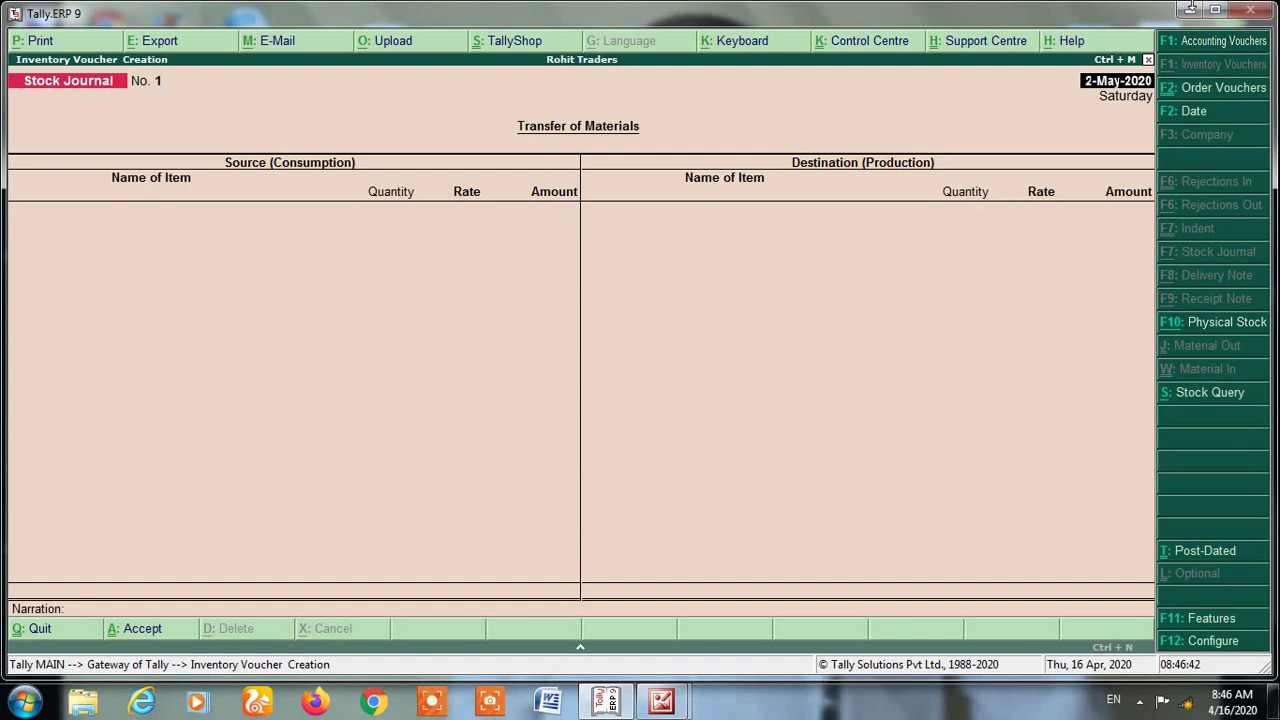
Set tracking numbers, which enable delivery and receipt notes, to Yes in the company's inventory features and save the settings
{"action": "key", "text": "F11"}
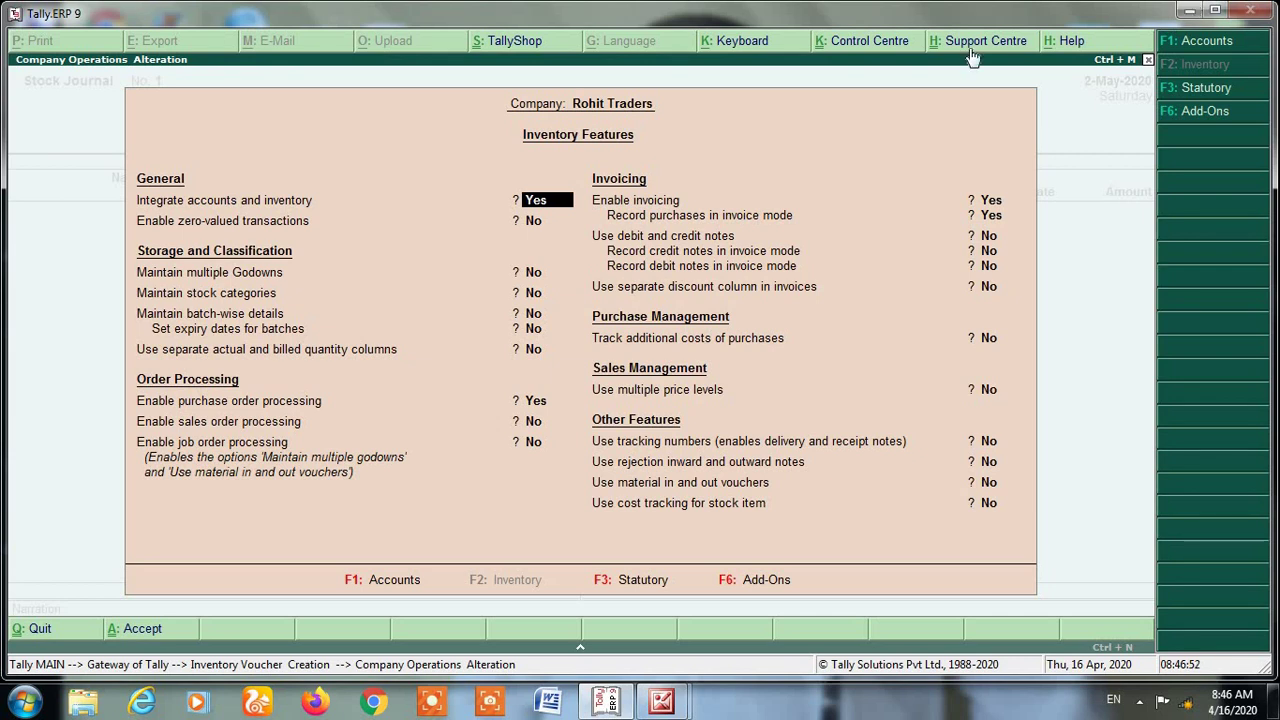
{"action": "key", "text": "Return"}
{"action": "key", "text": "Return"}
{"action": "key", "text": "Return"}
{"action": "key", "text": "Return"}
{"action": "key", "text": "Return"}
{"action": "key", "text": "Return"}
{"action": "key", "text": "Return"}
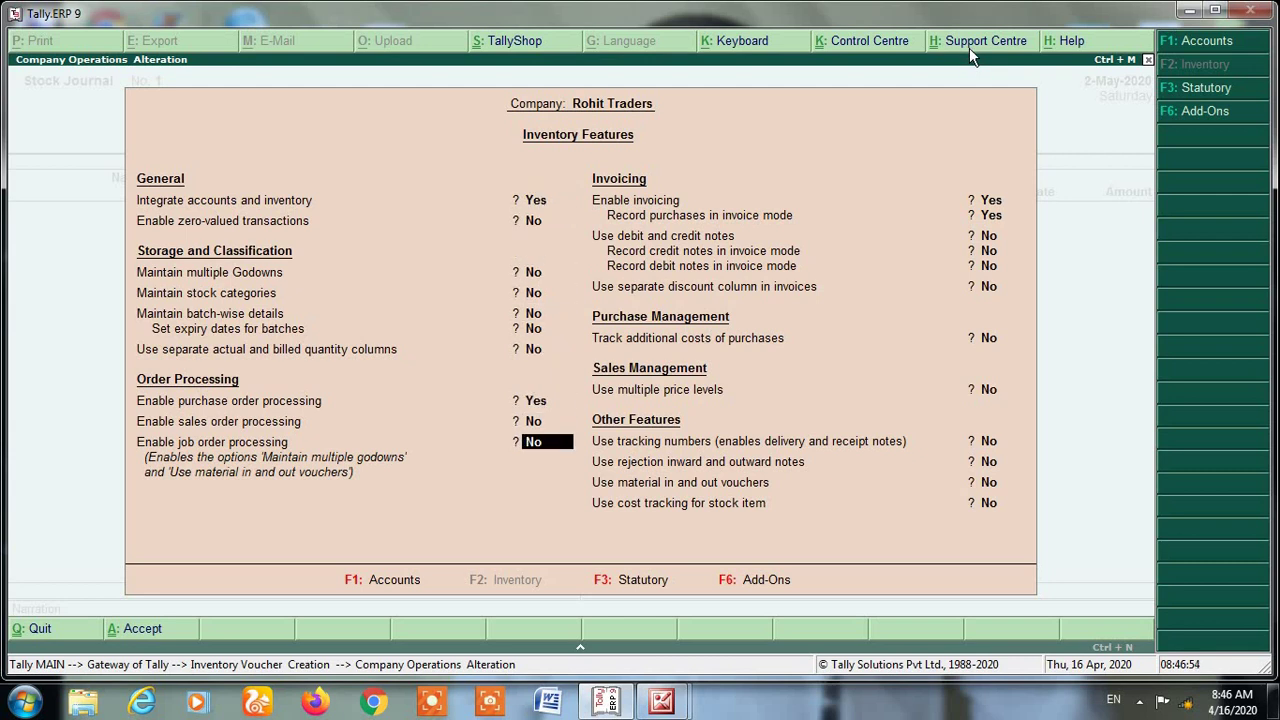
{"action": "key", "text": "Return"}
{"action": "key", "text": "Return"}
{"action": "key", "text": "Return"}
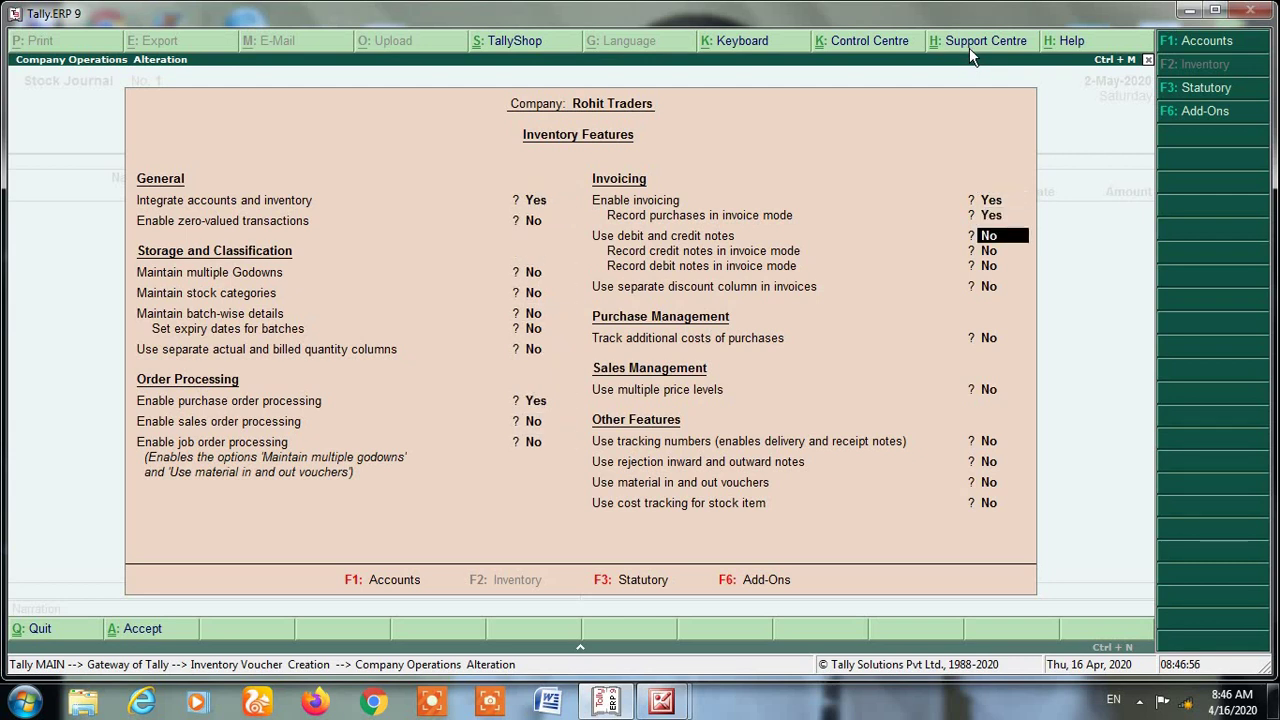
{"action": "key", "text": "Return"}
{"action": "key", "text": "Return"}
{"action": "key", "text": "Return"}
{"action": "key", "text": "Return"}
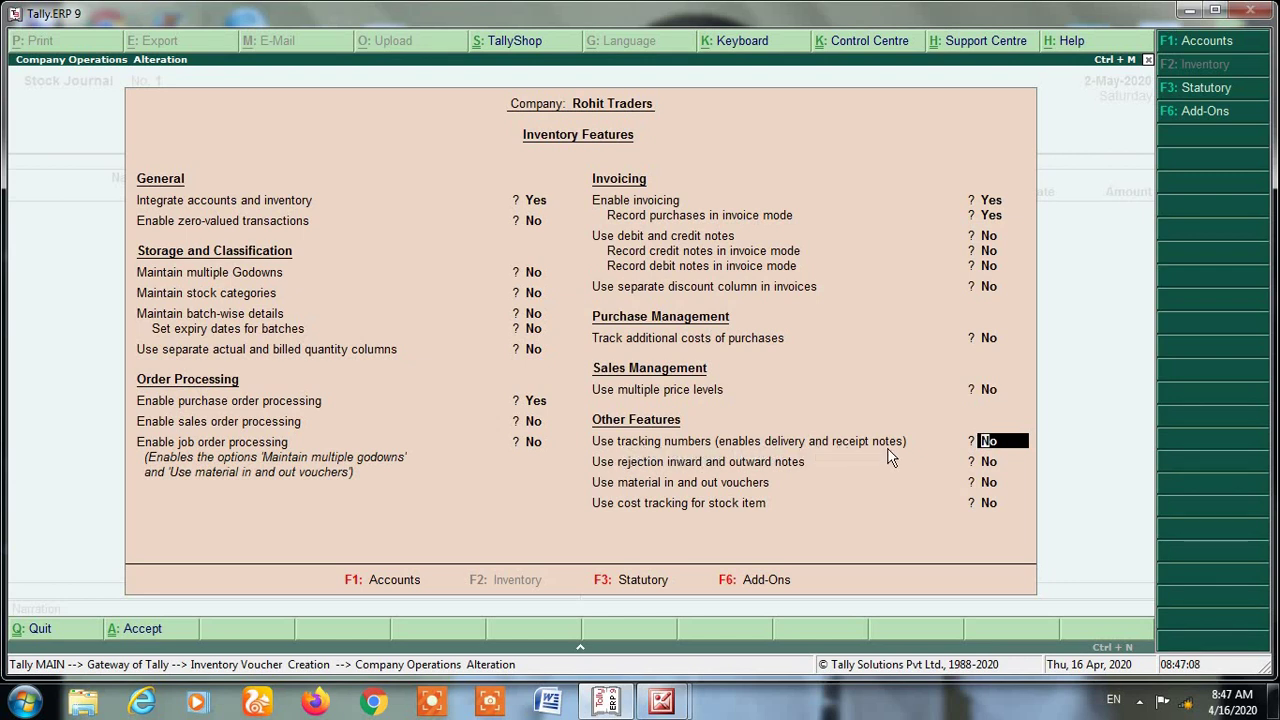
{"action": "type", "text": "y"}
{"action": "key", "text": "Return"}
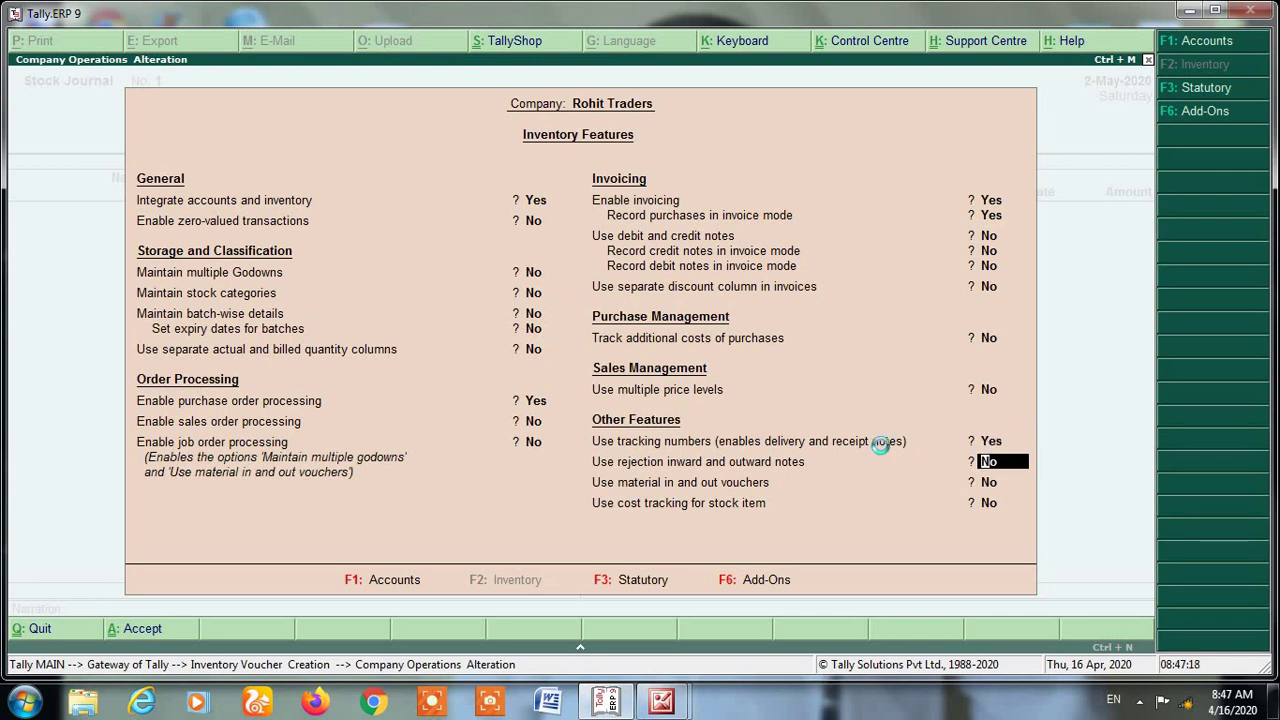
{"action": "key", "text": "ctrl+a"}
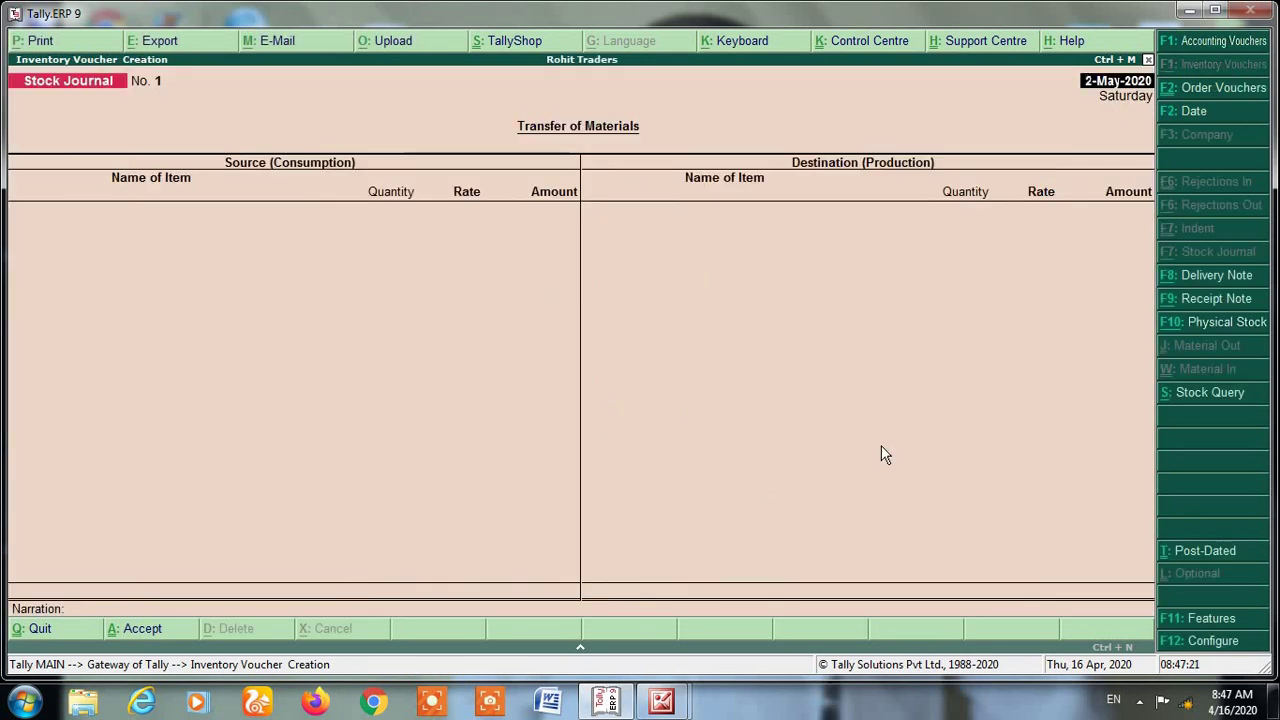
Start a receipt note dated 2-May-2020 with reference number CH0003 and Ganga Traders as the party account
{"action": "left_click", "coordinate": [1209, 305]}
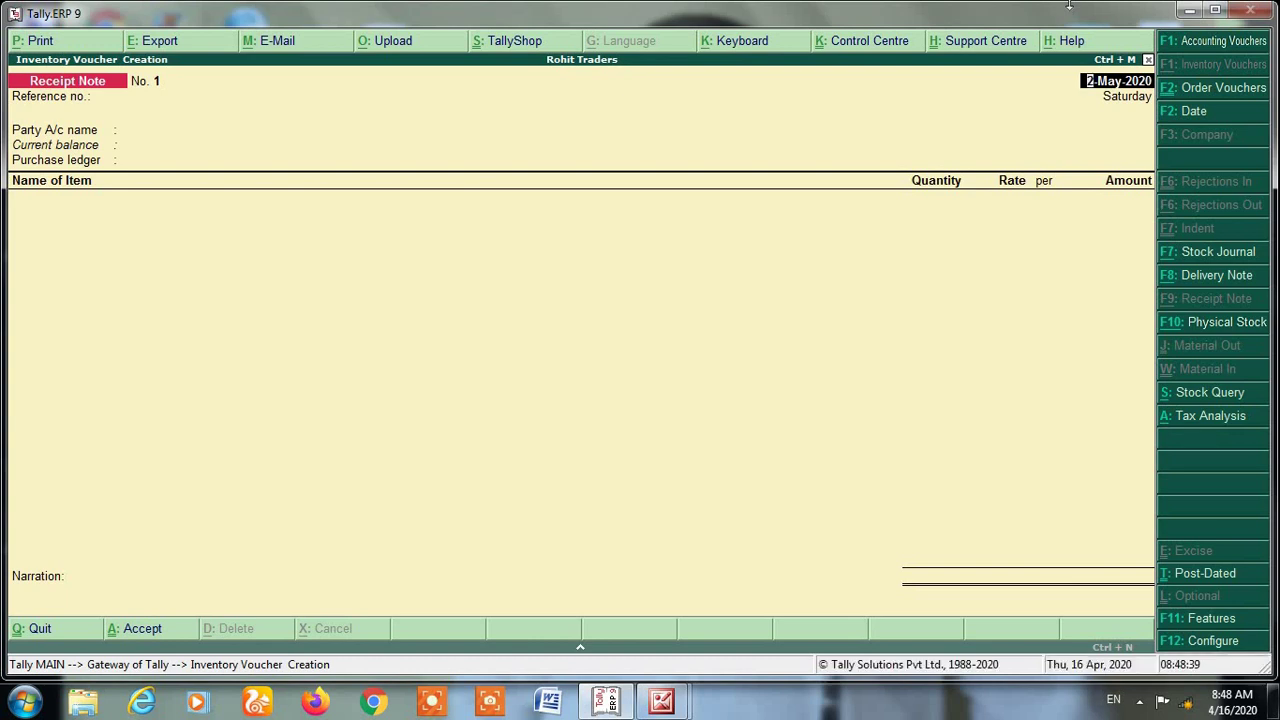
{"action": "key", "text": "Return"}
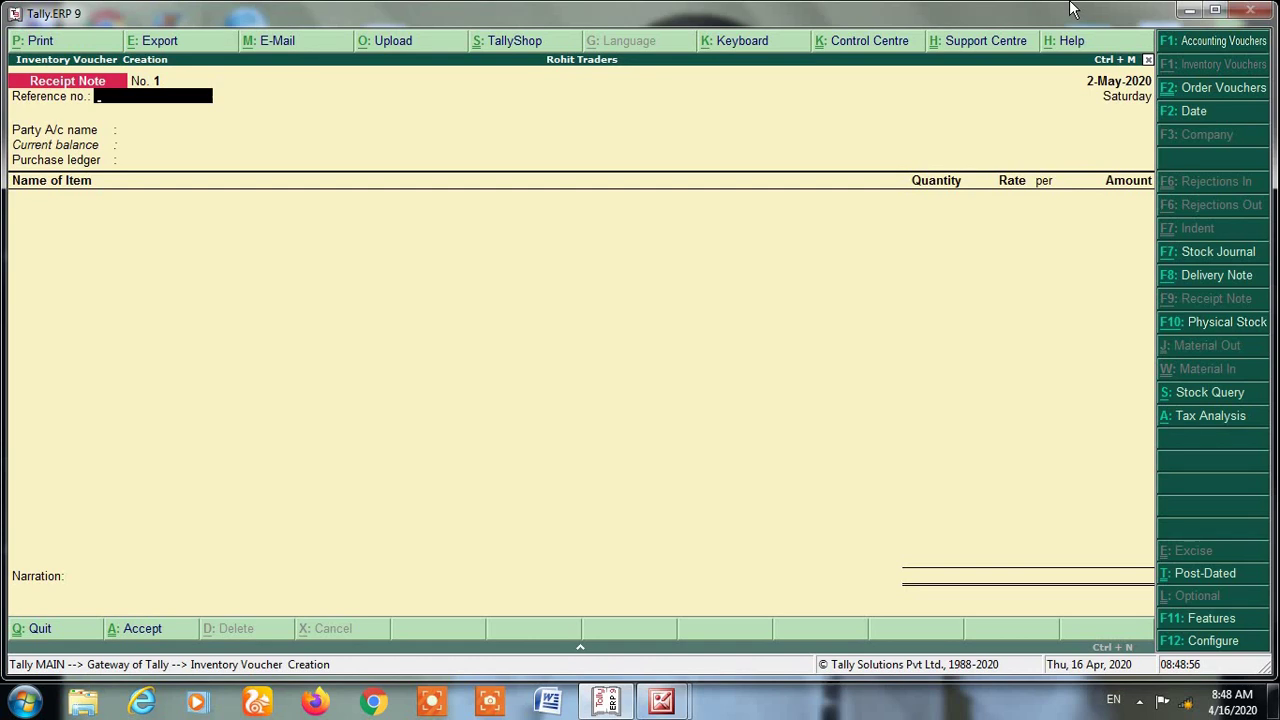
{"action": "type", "text": "c"}
{"action": "key", "text": "BackSpace"}
{"action": "type", "text": "CH0003"}
{"action": "key", "text": "Return"}
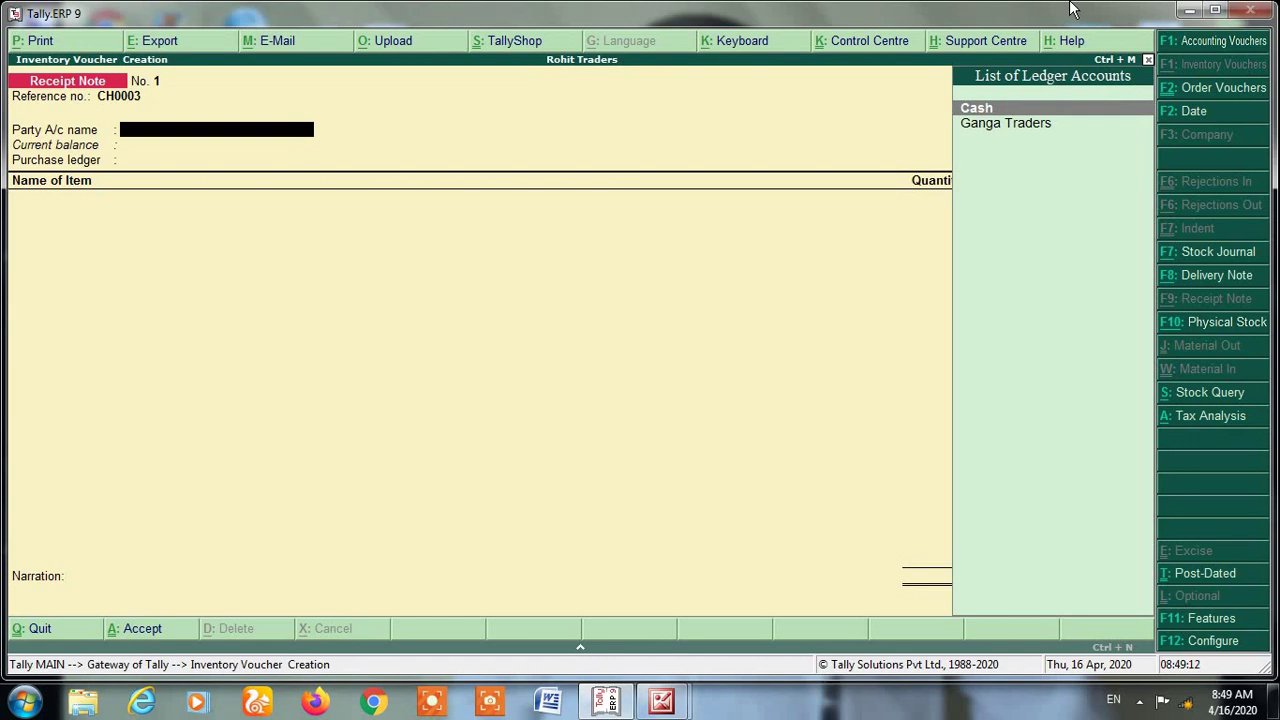
{"action": "key", "text": "Down"}
{"action": "key", "text": "Return"}
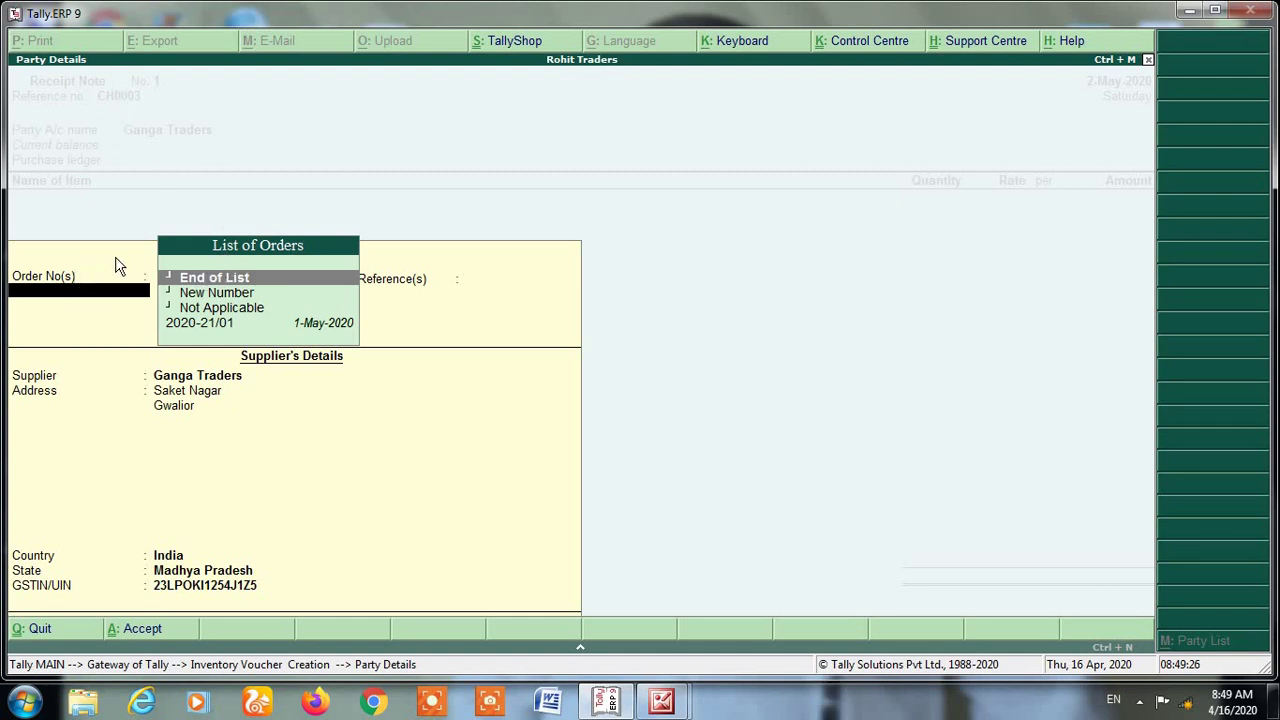
Link the receipt note to the Ganga Traders order dated 1-May-2020, keep the supplier's details, and use the Purchase ledger
{"action": "key", "text": "Down"}
{"action": "key", "text": "Down"}
{"action": "key", "text": "Down"}
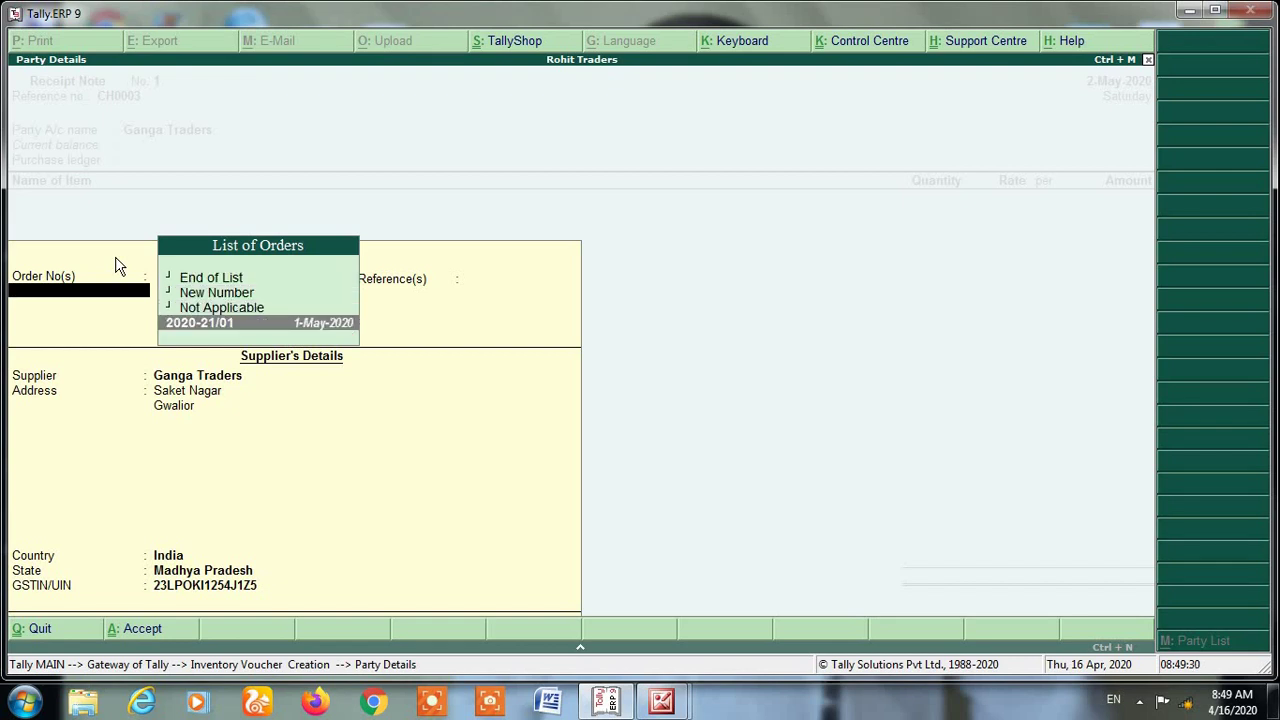
{"action": "key", "text": "Return"}
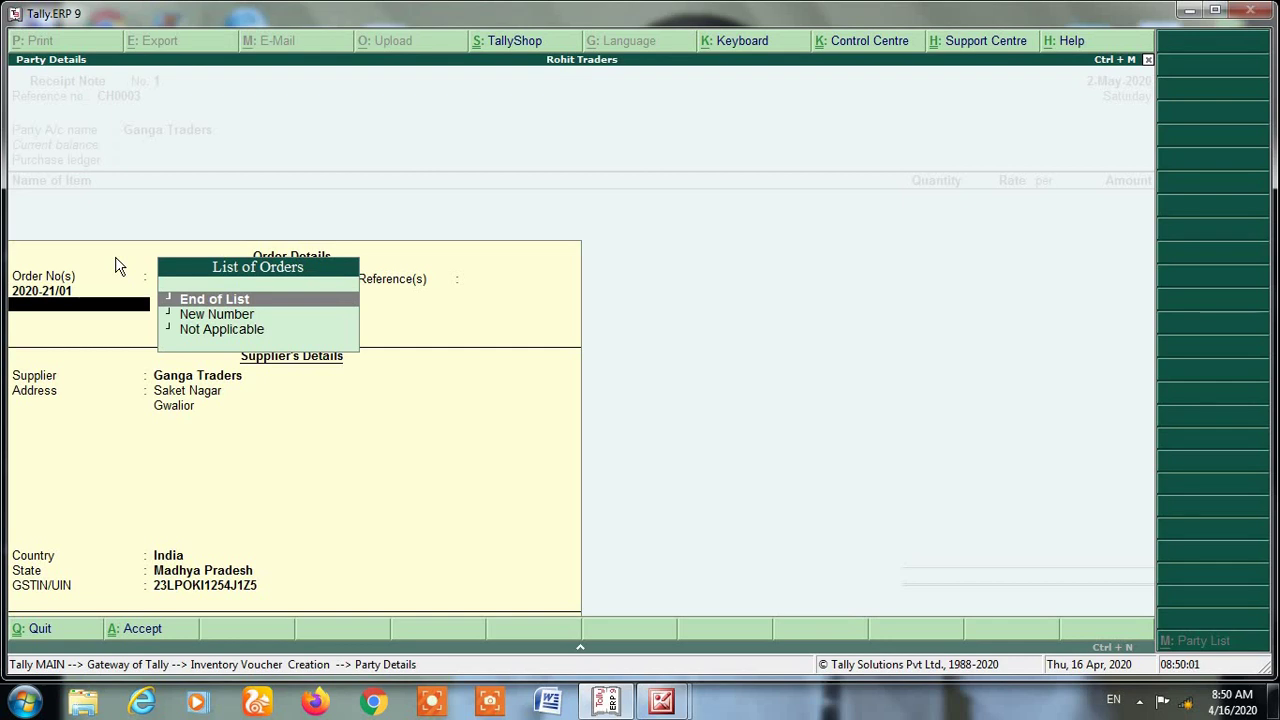
{"action": "key", "text": "Return"}
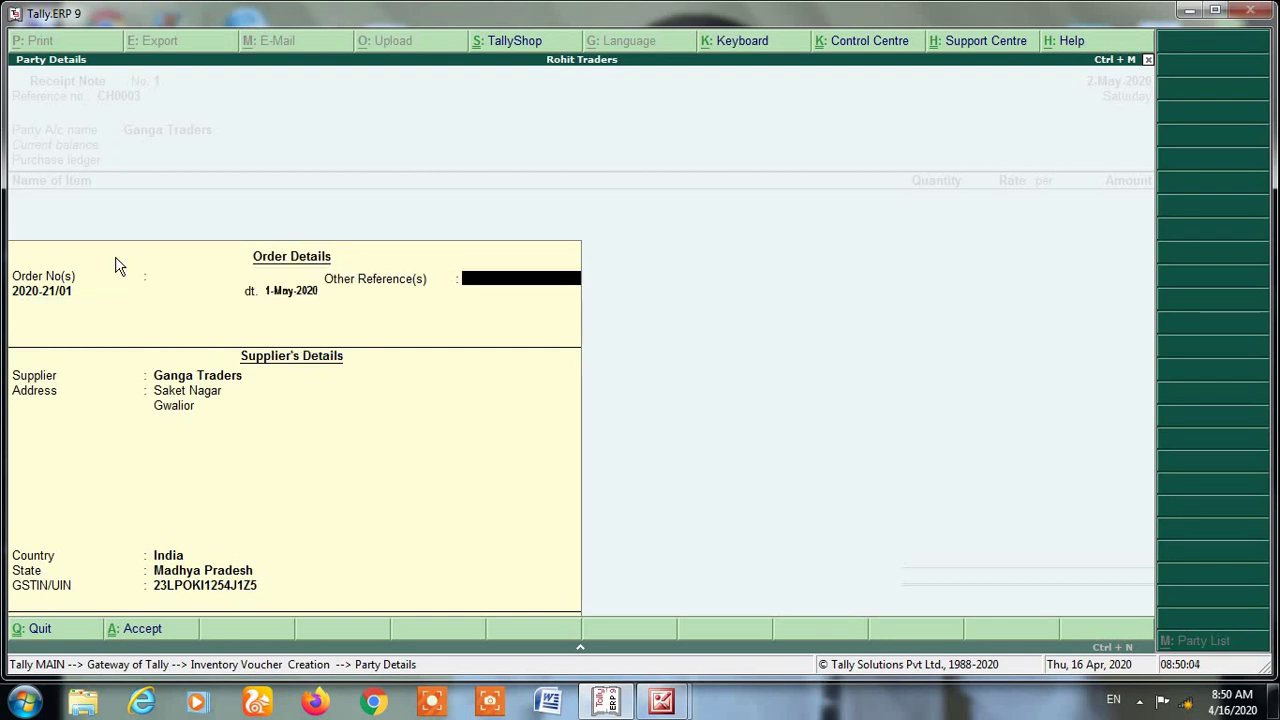
{"action": "key", "text": "Return"}
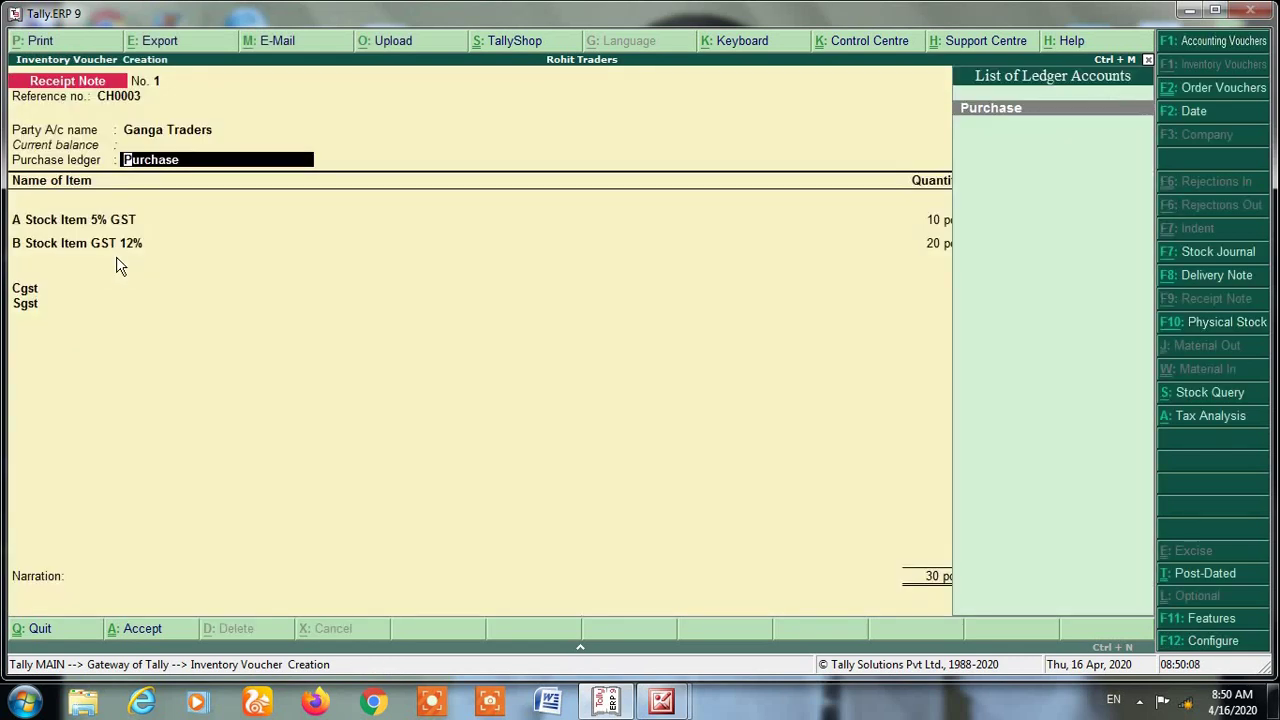
{"action": "key", "text": "Return"}
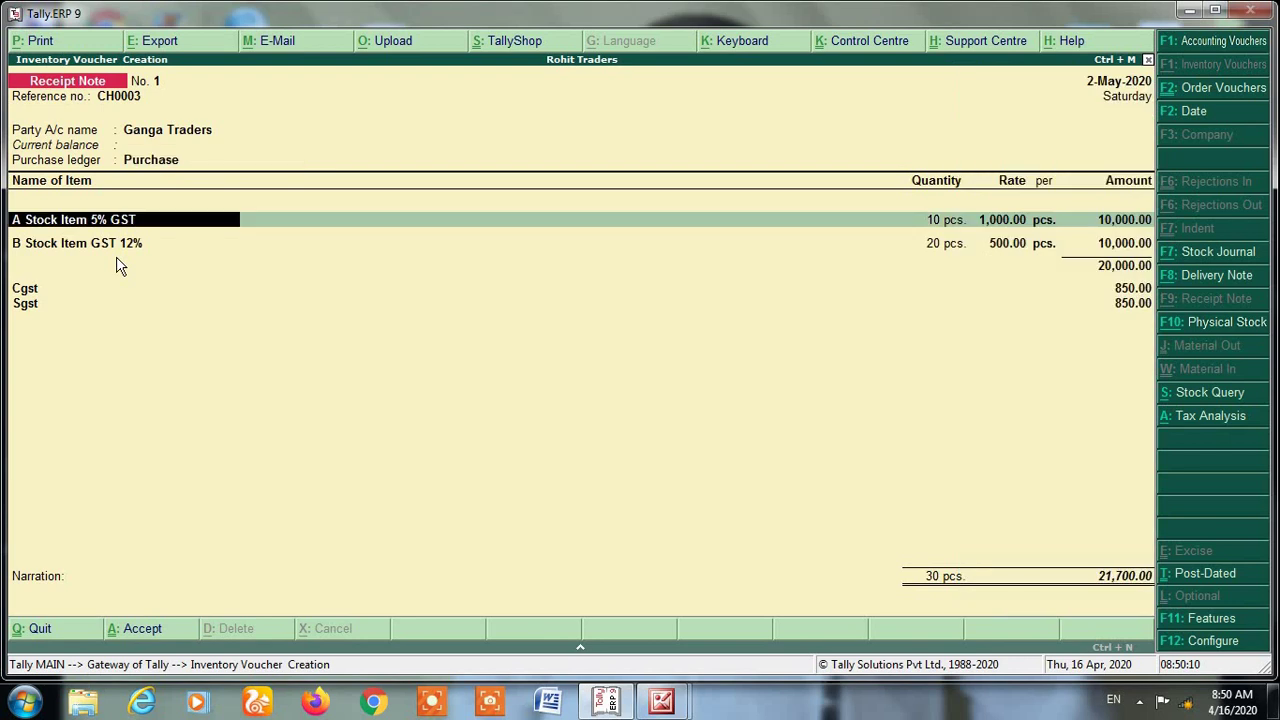
Allocate A Stock Item 5% GST to tracking number CH0003 and the linked purchase order, keeping 10 pcs. at 1,000.00
{"action": "key", "text": "Return"}
{"action": "key", "text": "Return"}
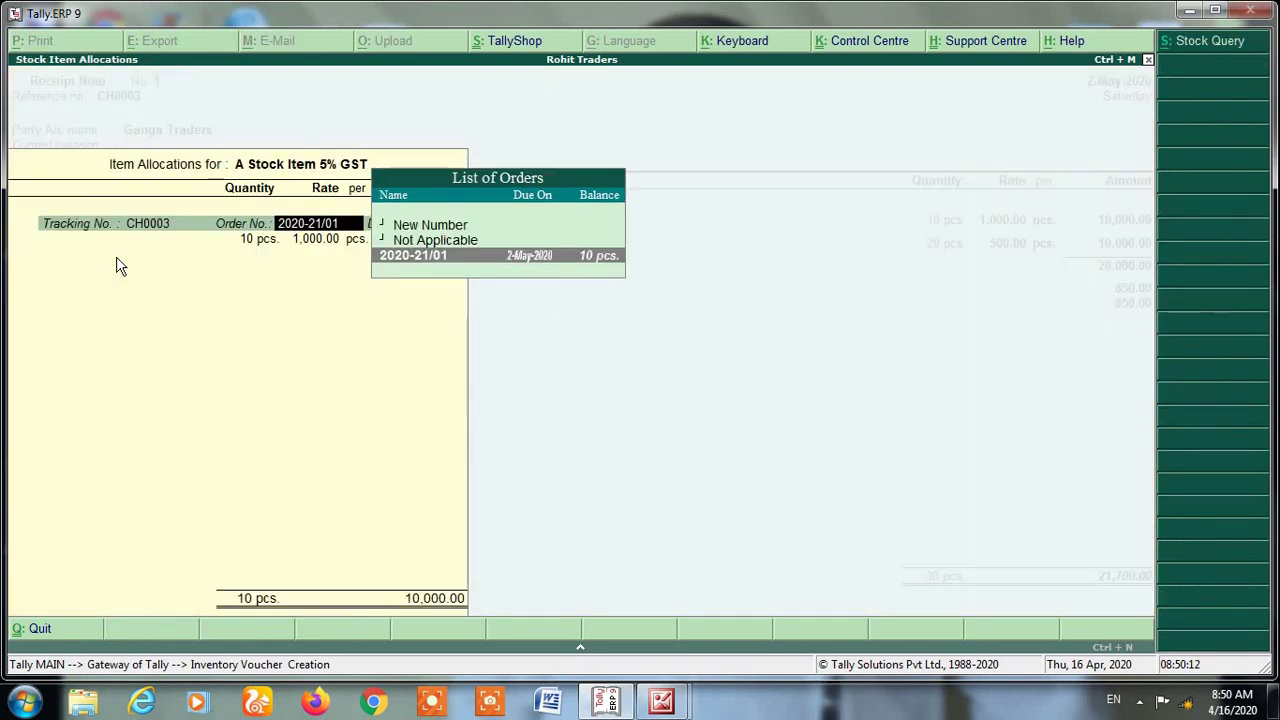
{"action": "key", "text": "BackSpace"}
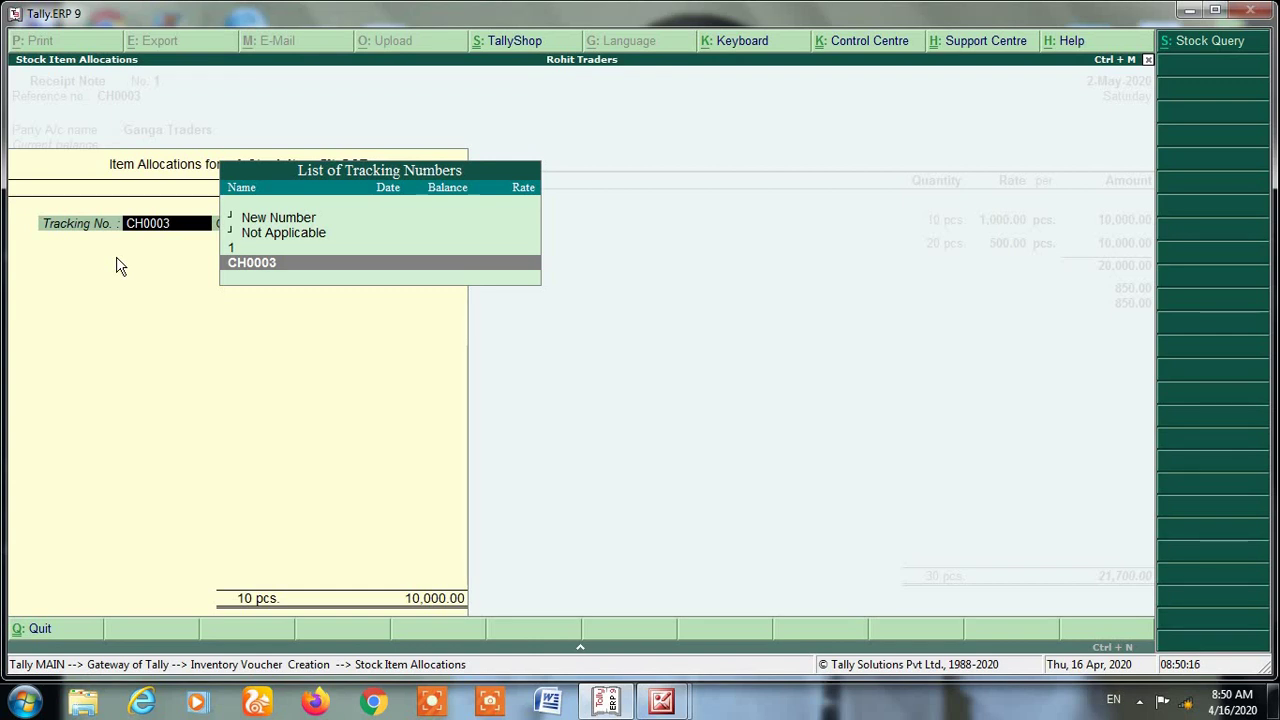
{"action": "key", "text": "Return"}
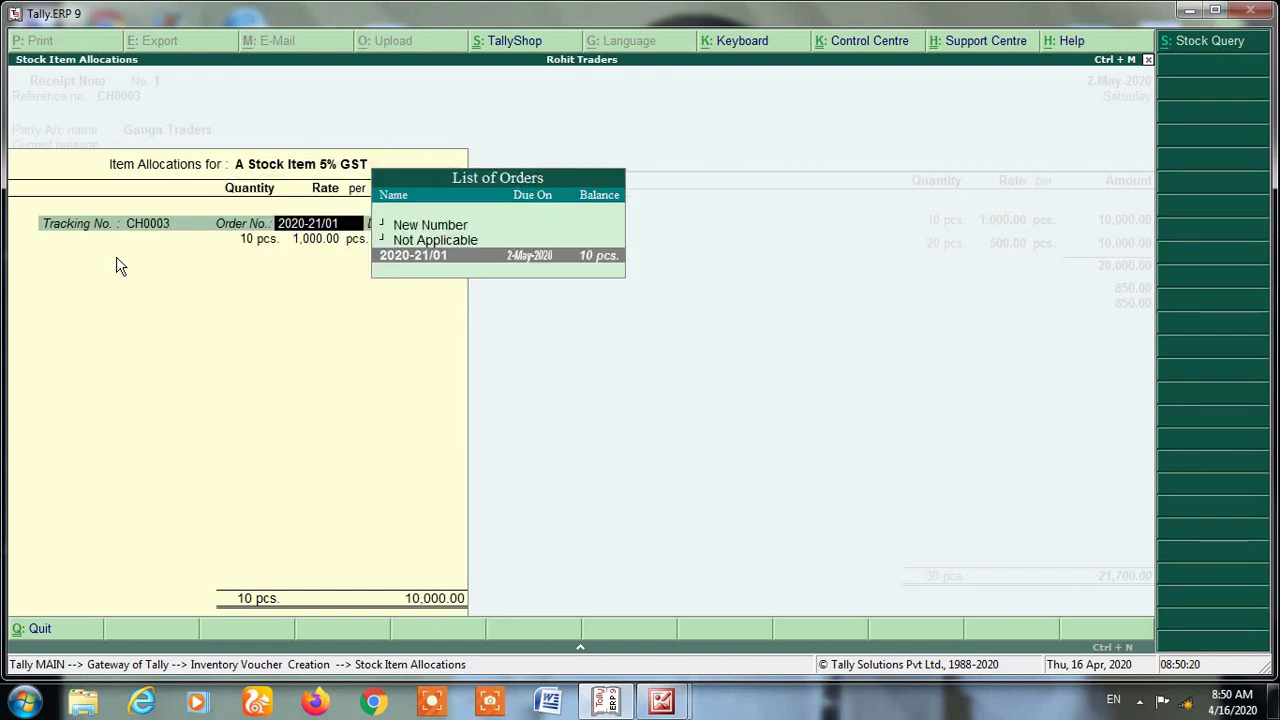
{"action": "key", "text": "Return"}
{"action": "key", "text": "Return"}
{"action": "key", "text": "Return"}
{"action": "key", "text": "Return"}
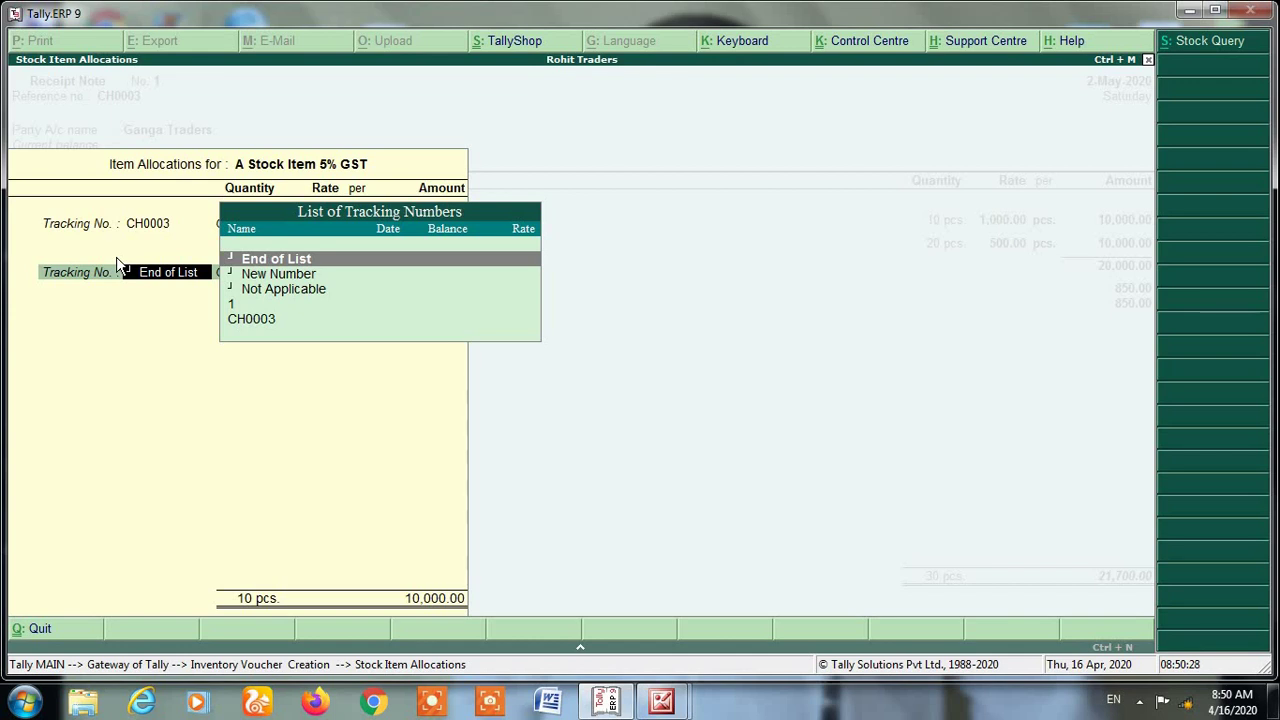
{"action": "key", "text": "Return"}
Allocate B Stock Item GST 12% to tracking number CH0003 and the linked purchase order, keeping 20 pcs. at 500.00
{"action": "key", "text": "Down"}
{"action": "key", "text": "Return"}
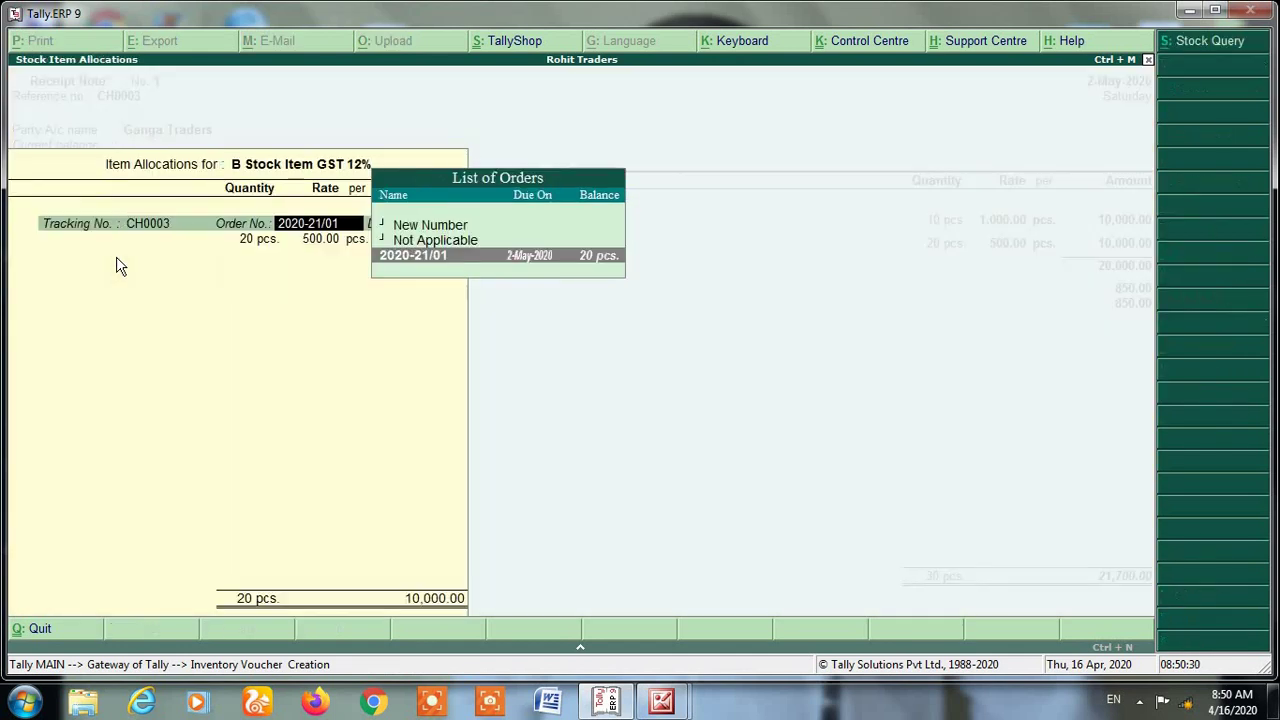
{"action": "key", "text": "Return"}
{"action": "key", "text": "Return"}
{"action": "key", "text": "Return"}
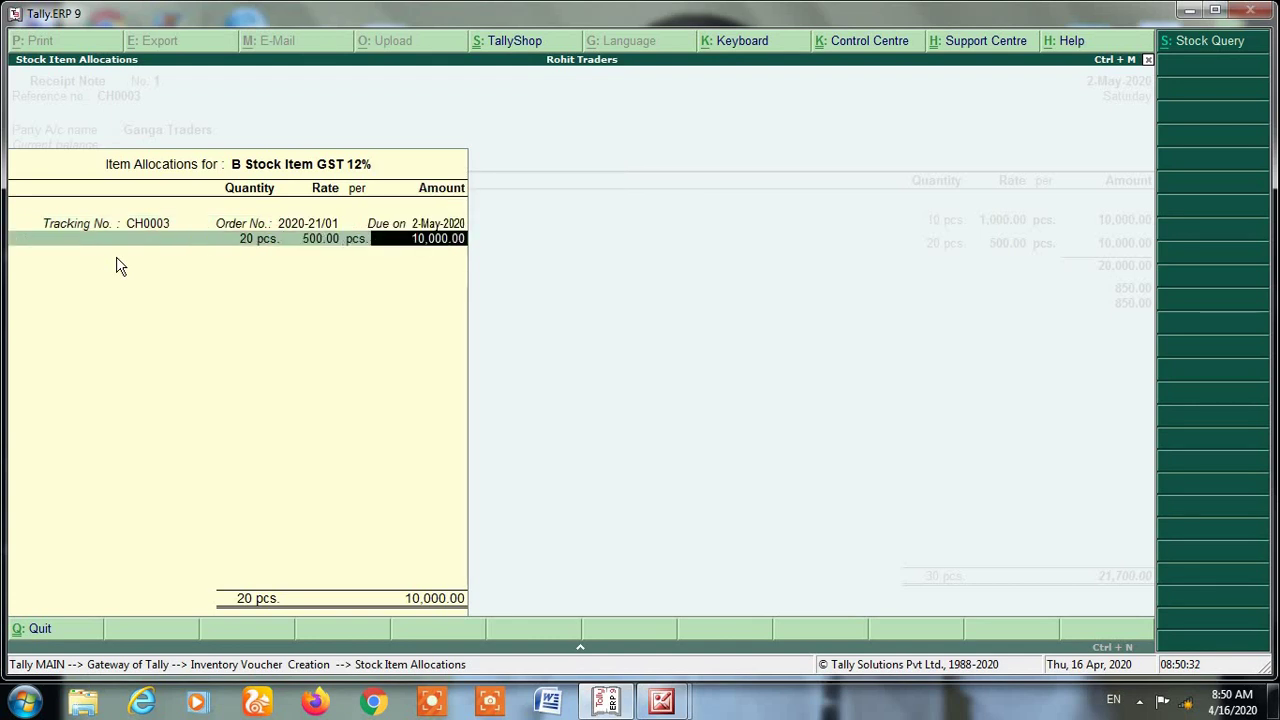
{"action": "key", "text": "Return"}
{"action": "key", "text": "Return"}
{"action": "key", "text": "Return"}
{"action": "key", "text": "Return"}
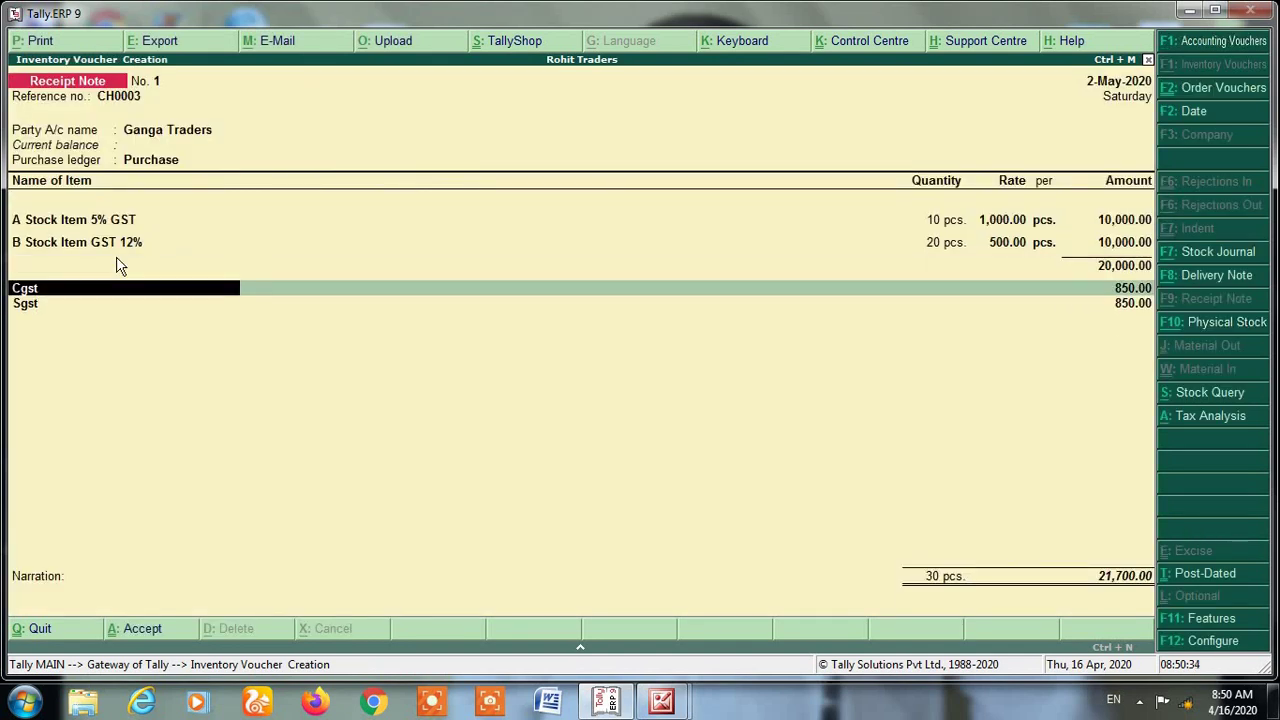
Keep the Cgst and Sgst lines, leave the narration empty, and save the receipt note
{"action": "key", "text": "Return"}
{"action": "key", "text": "Return"}
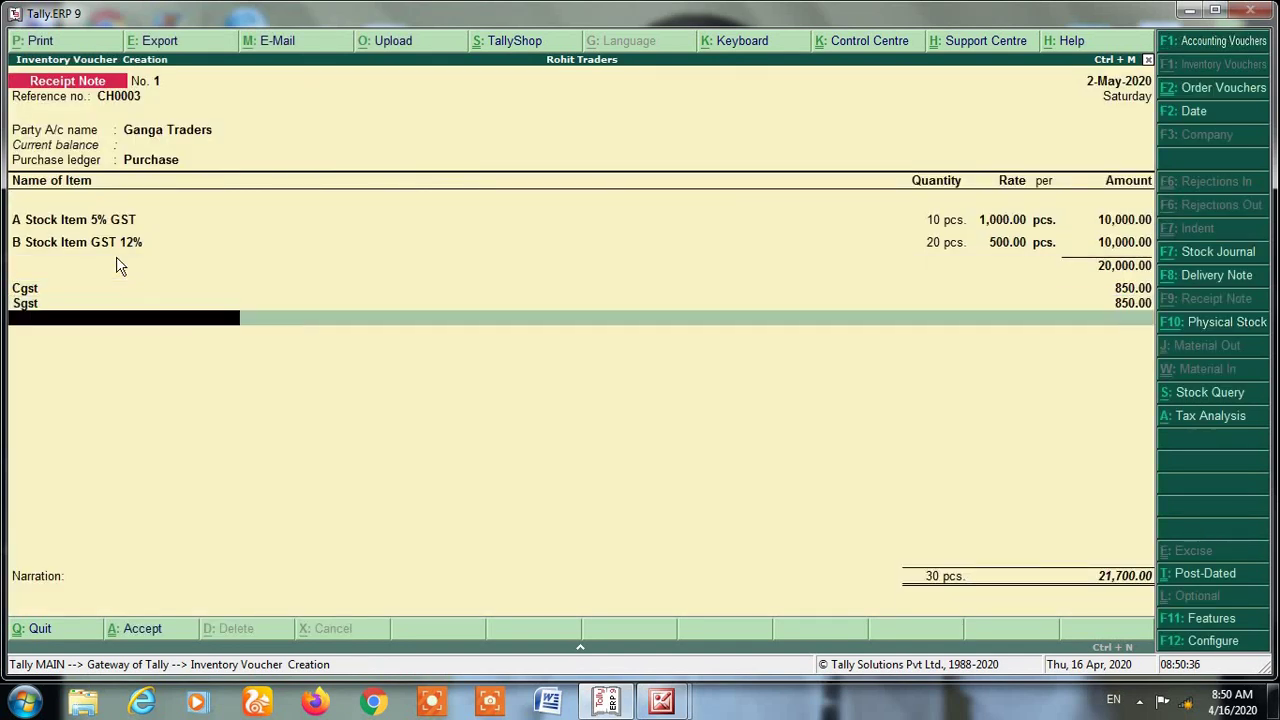
{"action": "key", "text": "Return"}
{"action": "key", "text": "Return"}
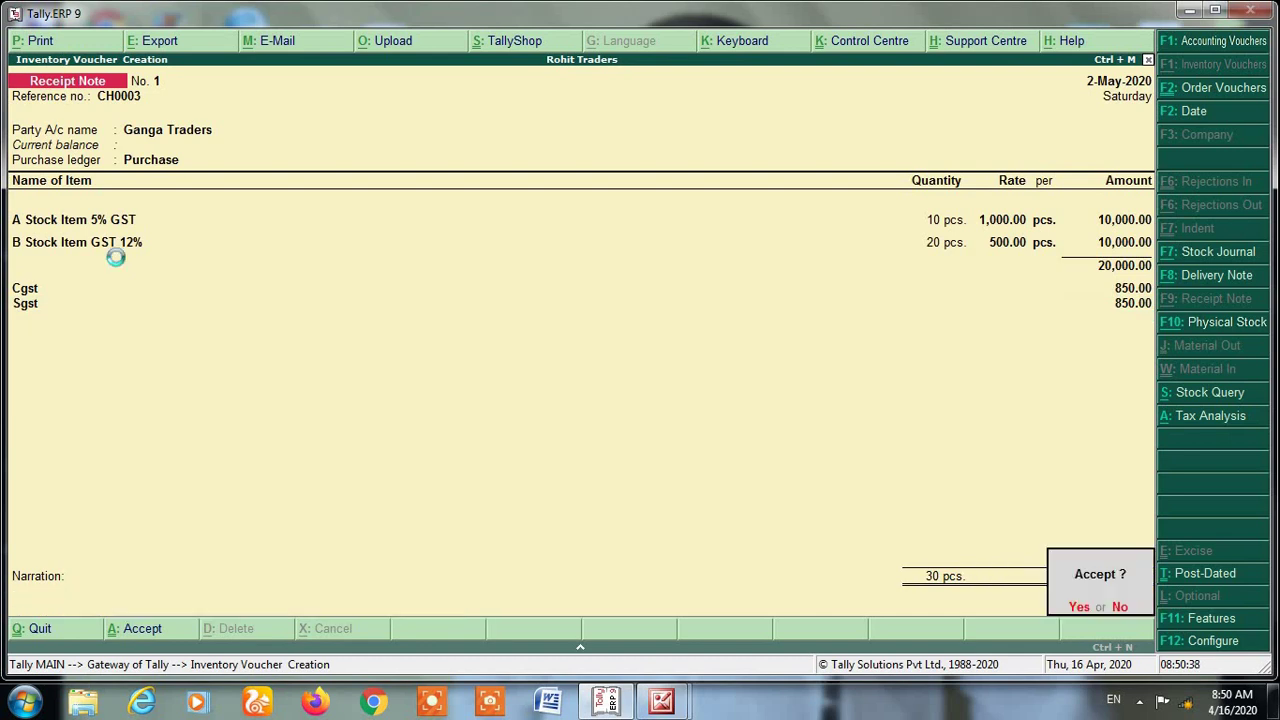
{"action": "key", "text": "Return"}
Reopen the saved Ganga Traders receipt note and examine its zoomed print preview
{"action": "key", "text": "Page_Up"}
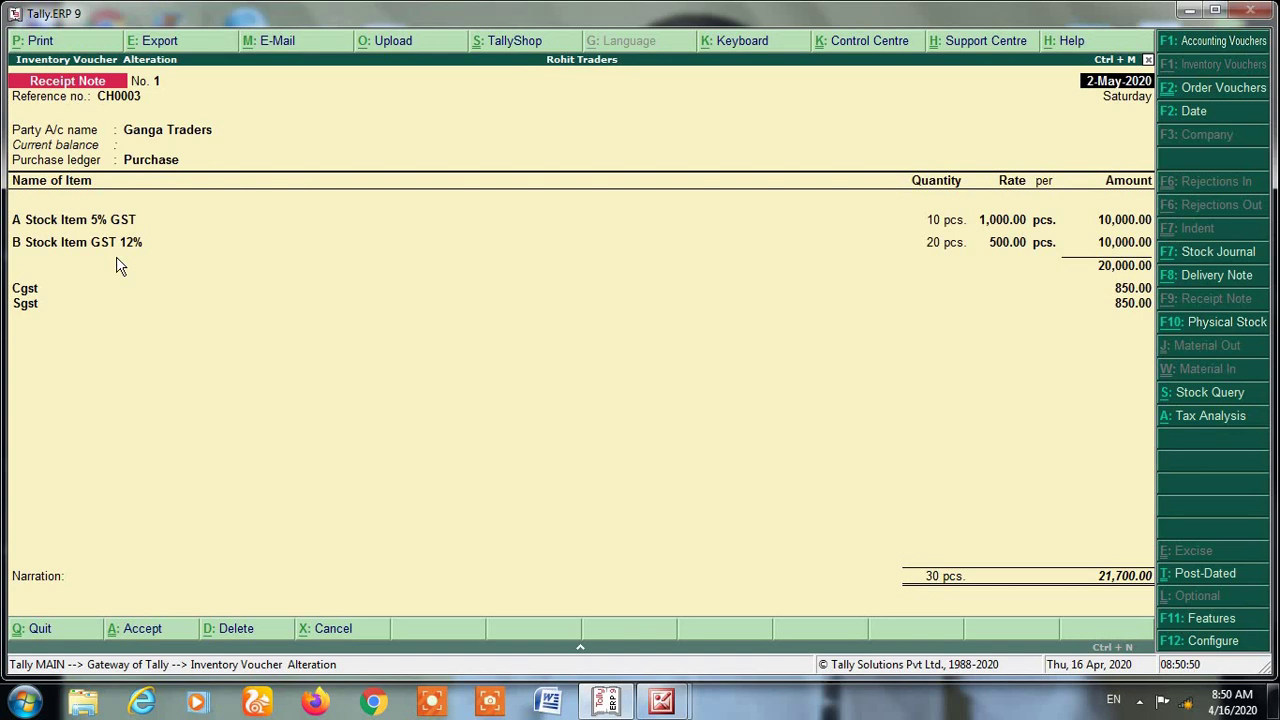
{"action": "key", "text": "alt+p"}
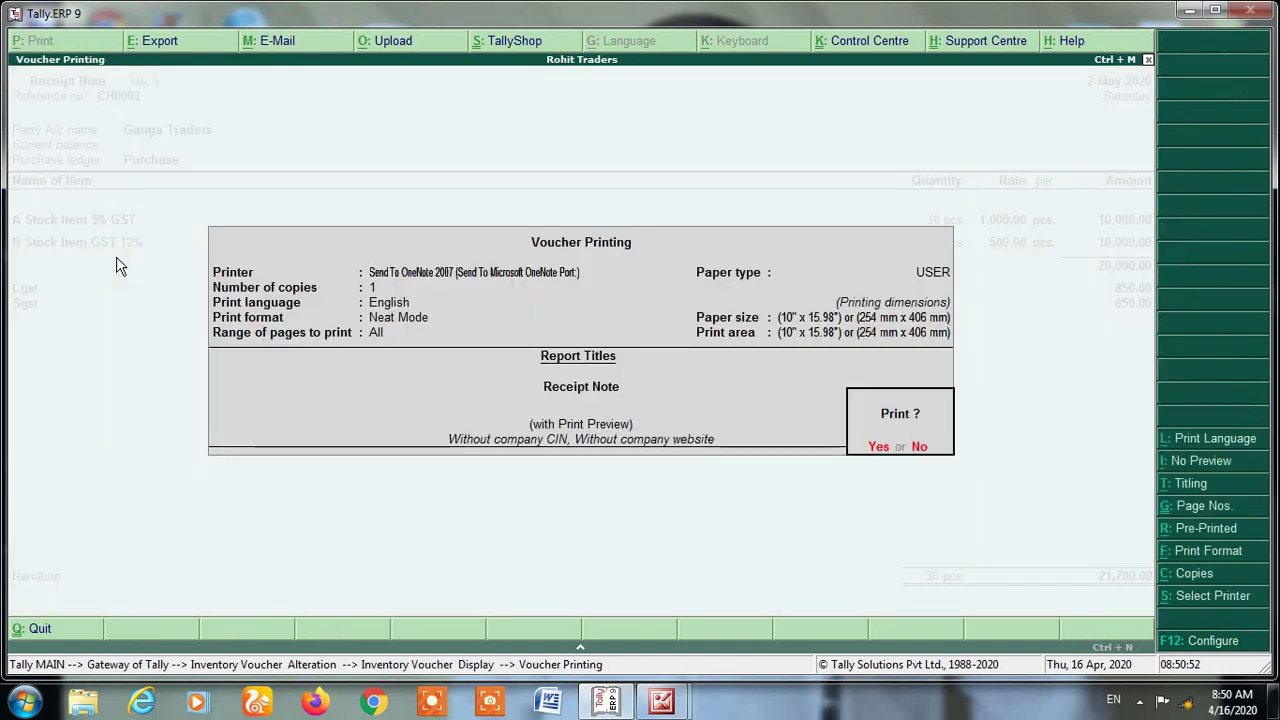
{"action": "left_click", "coordinate": [878, 449]}
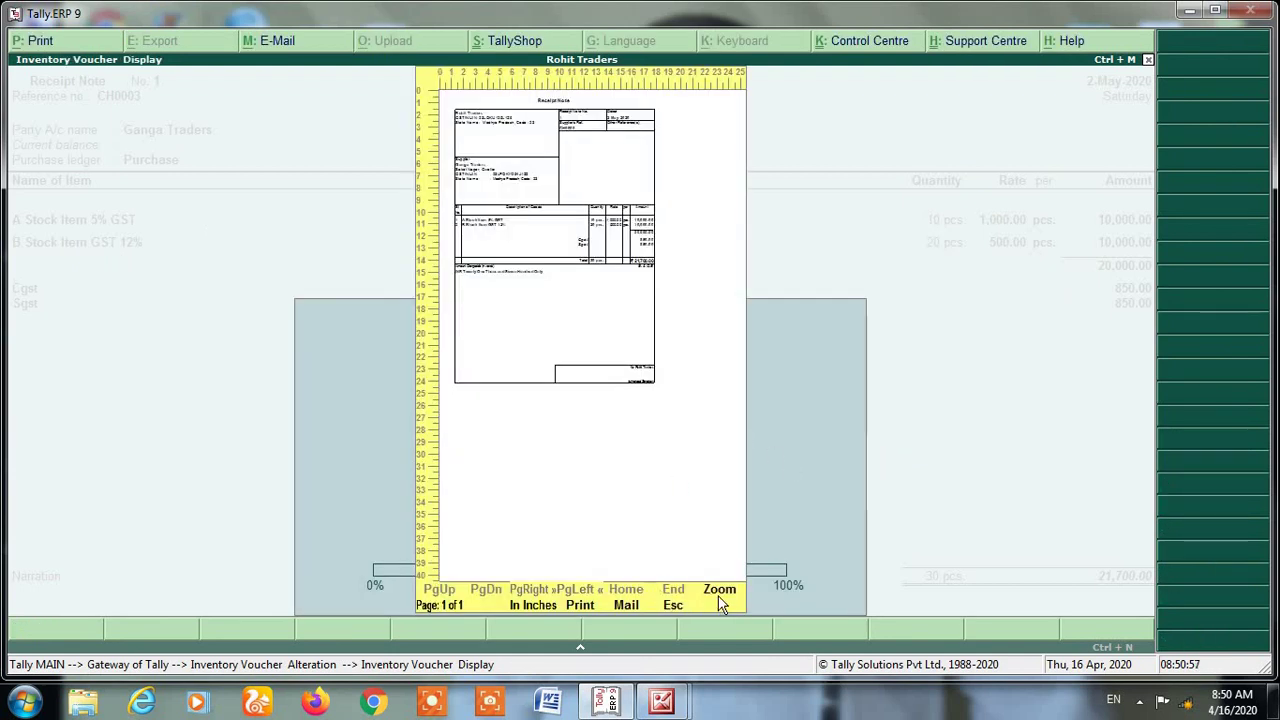
{"action": "left_click", "coordinate": [719, 590]}
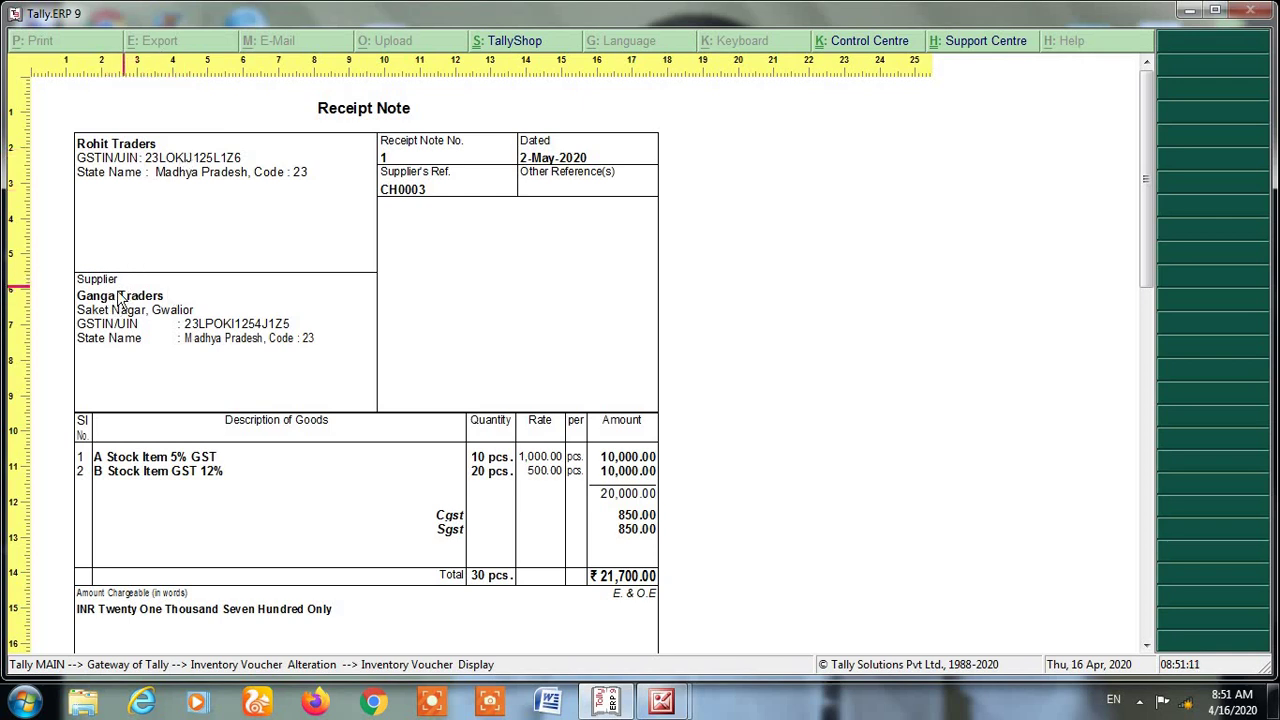
{"action": "scroll", "coordinate": [192, 340], "scroll_direction": "down", "scroll_amount": 2}
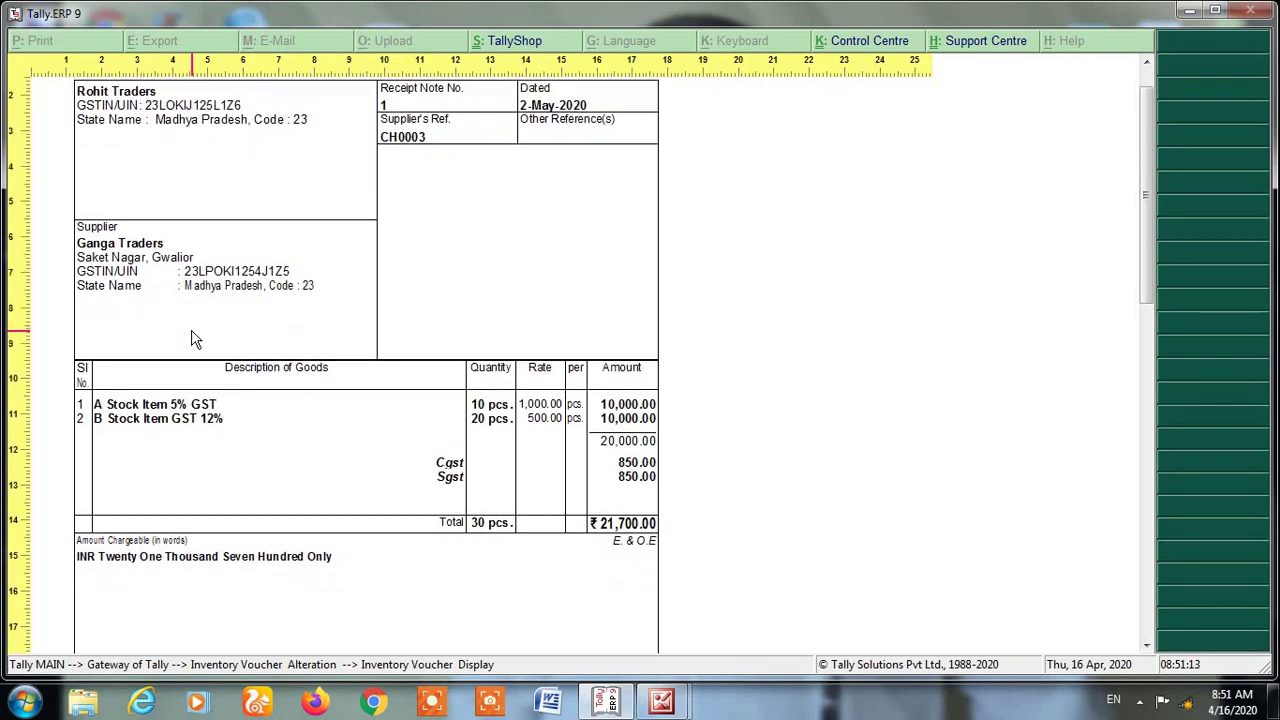
{"action": "scroll", "coordinate": [195, 340], "scroll_direction": "down", "scroll_amount": 3}
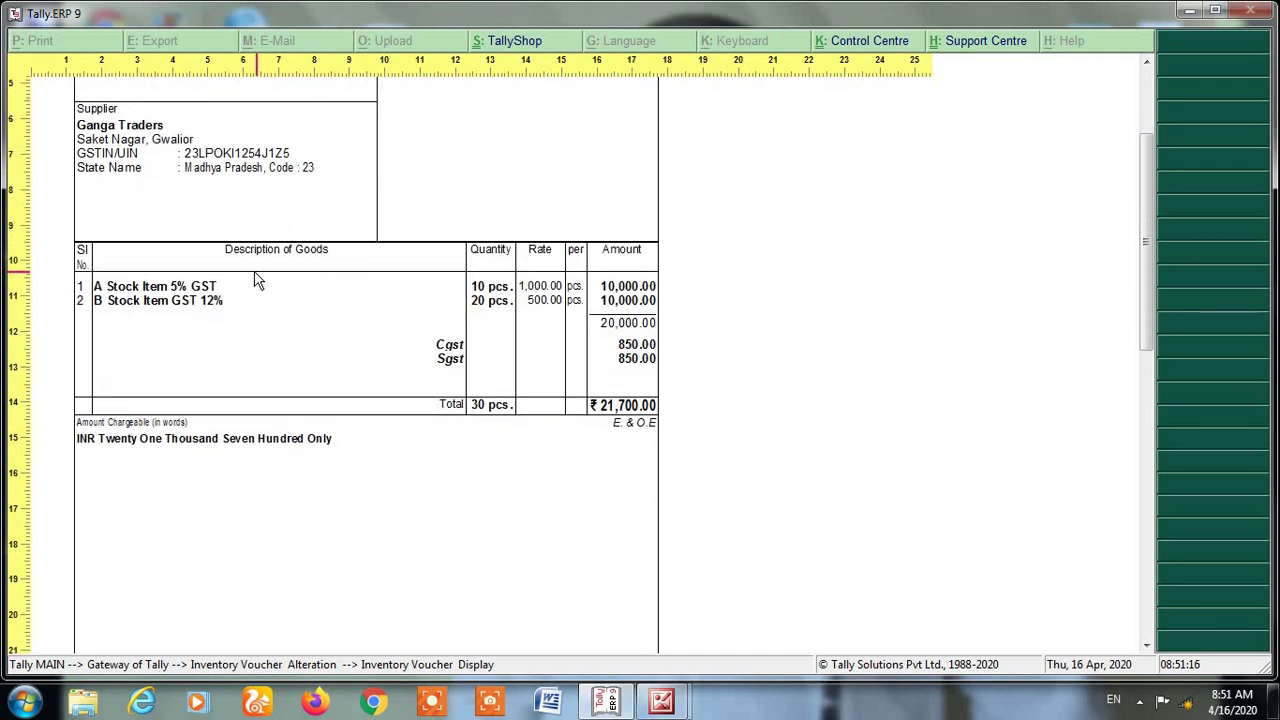
{"action": "key", "text": "Escape"}
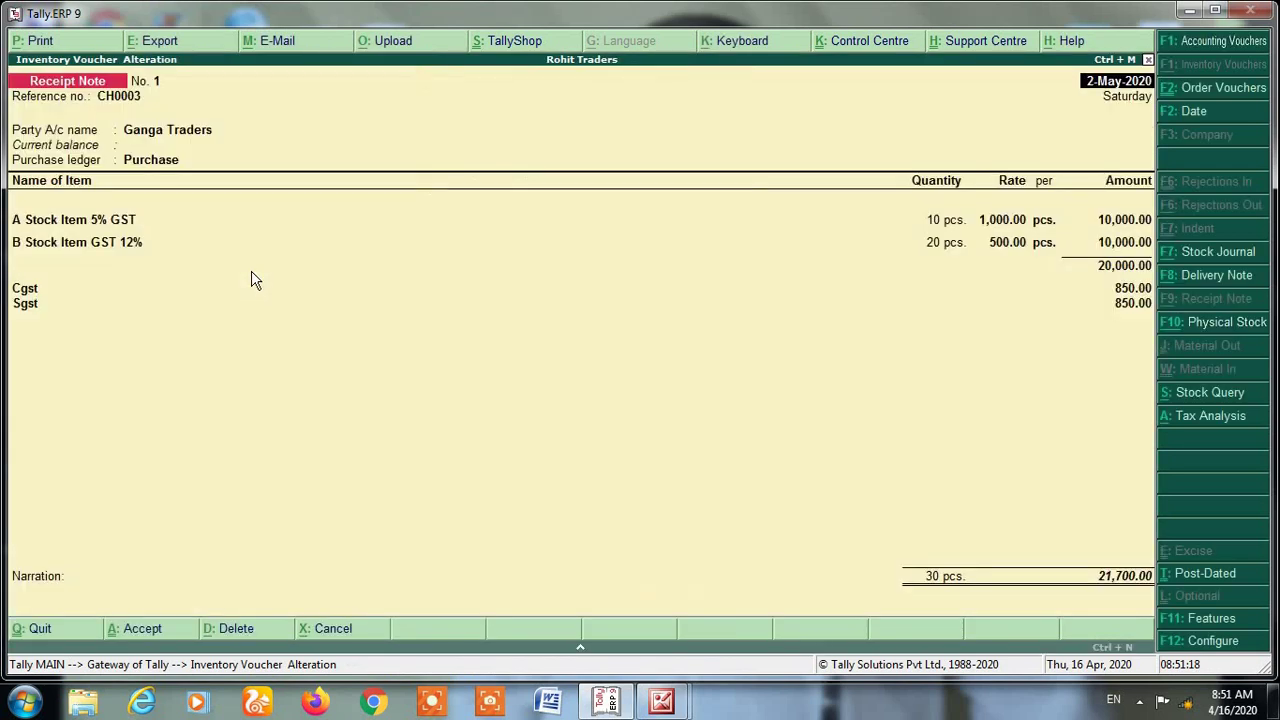
Leave the inventory vouchers for the Gateway of Tally and check the closing stock in the Stock Summary
{"action": "key", "text": "Escape"}
{"action": "key", "text": "Return"}
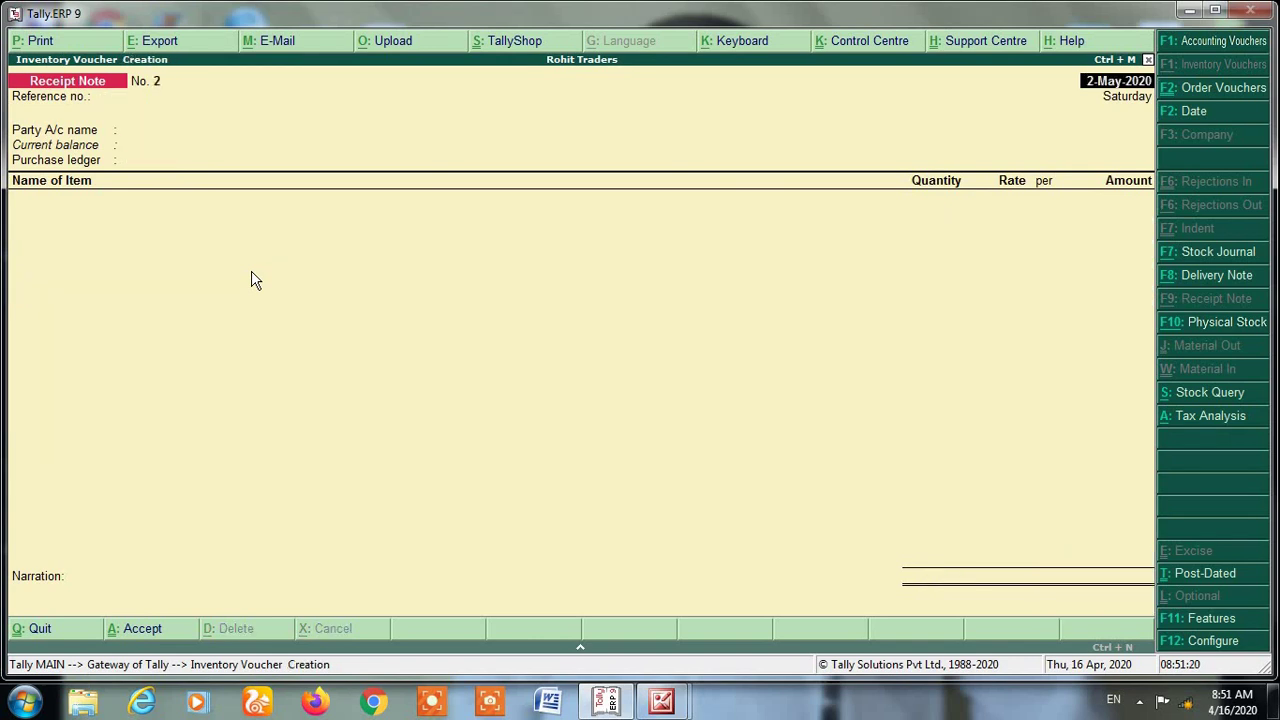
{"action": "key", "text": "Escape"}
{"action": "key", "text": "Return"}
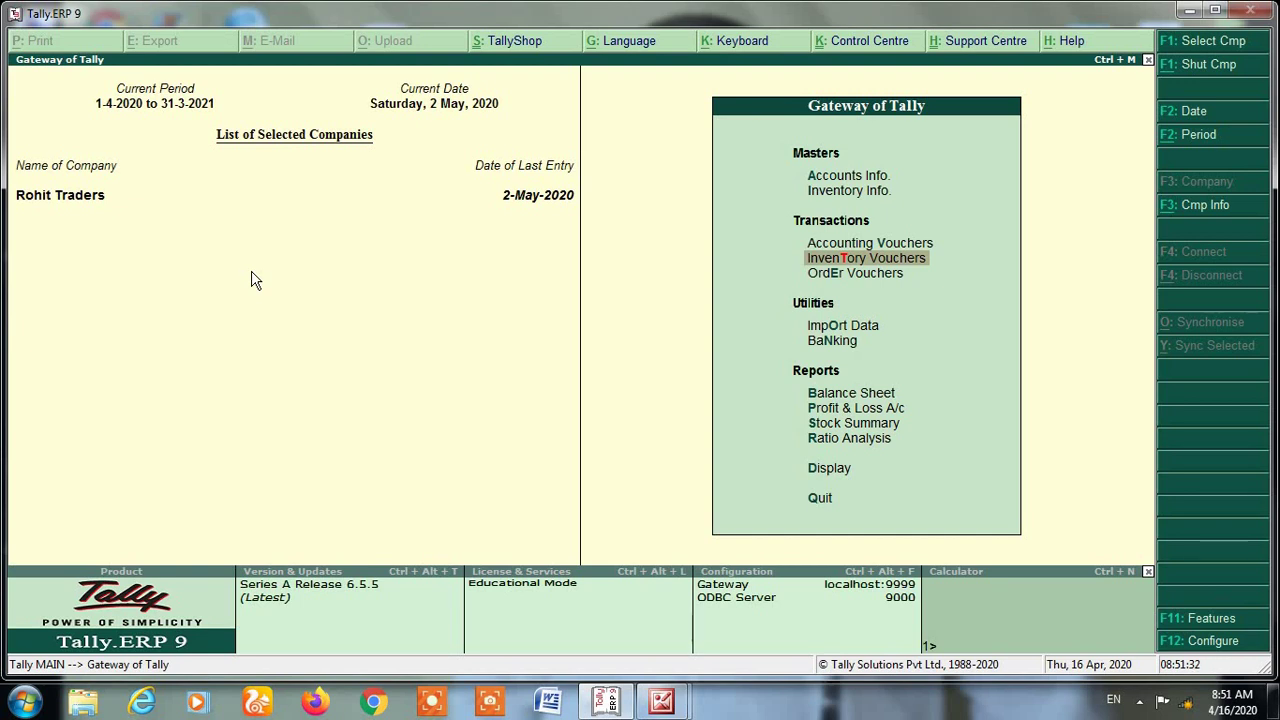
{"action": "key", "text": "s"}
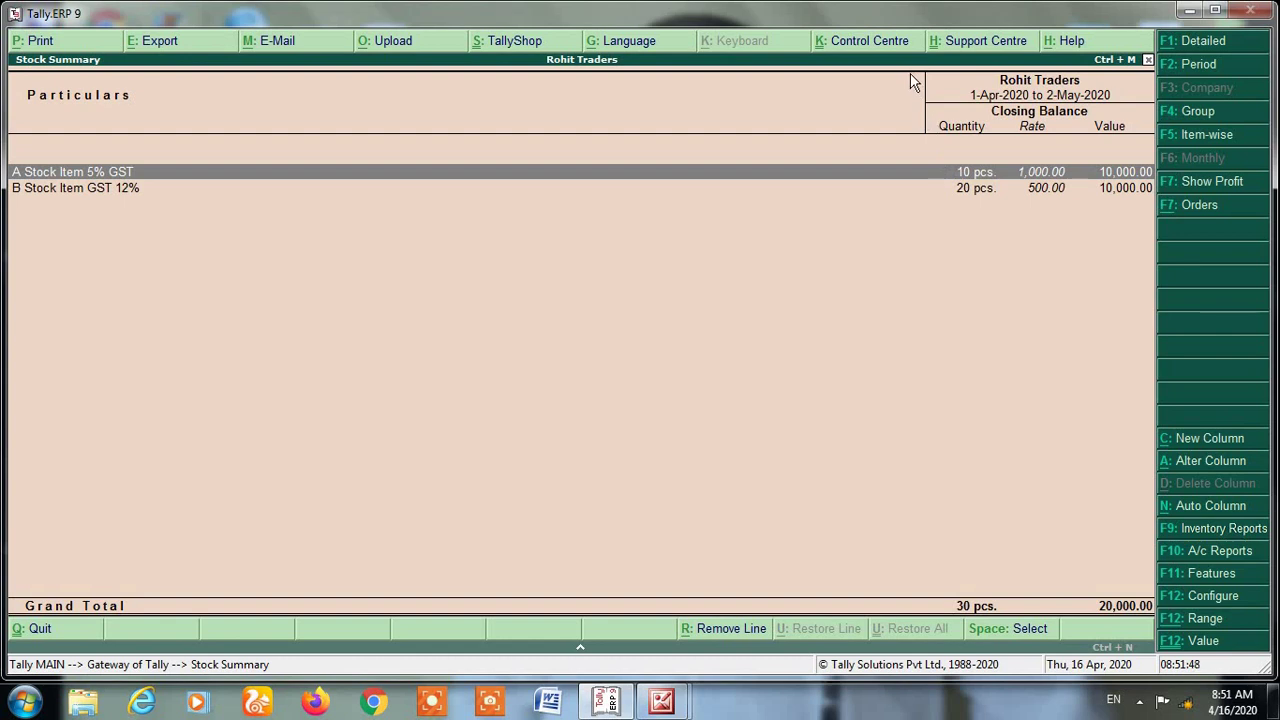
{"action": "key", "text": "Escape"}
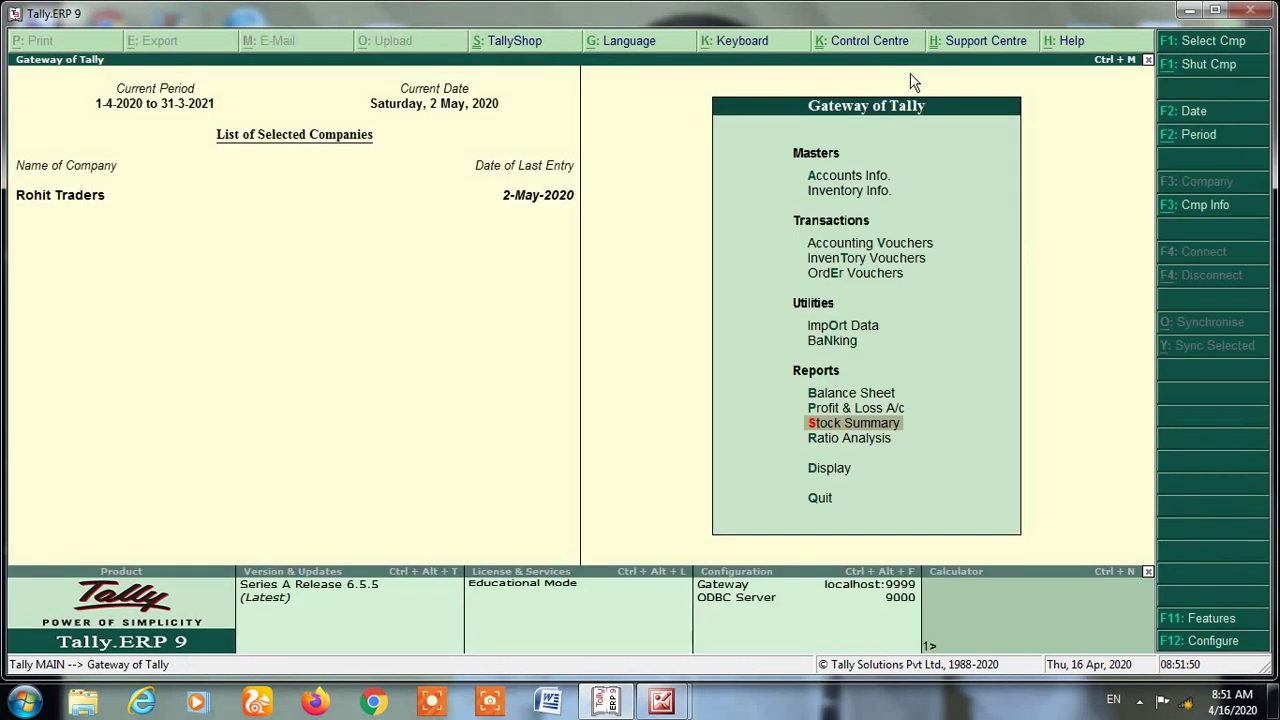
Show the Balance Sheet in detail and drill down through Sundry Creditors into Purchase Bills to Come to examine the pending bills
{"action": "key", "text": "b"}
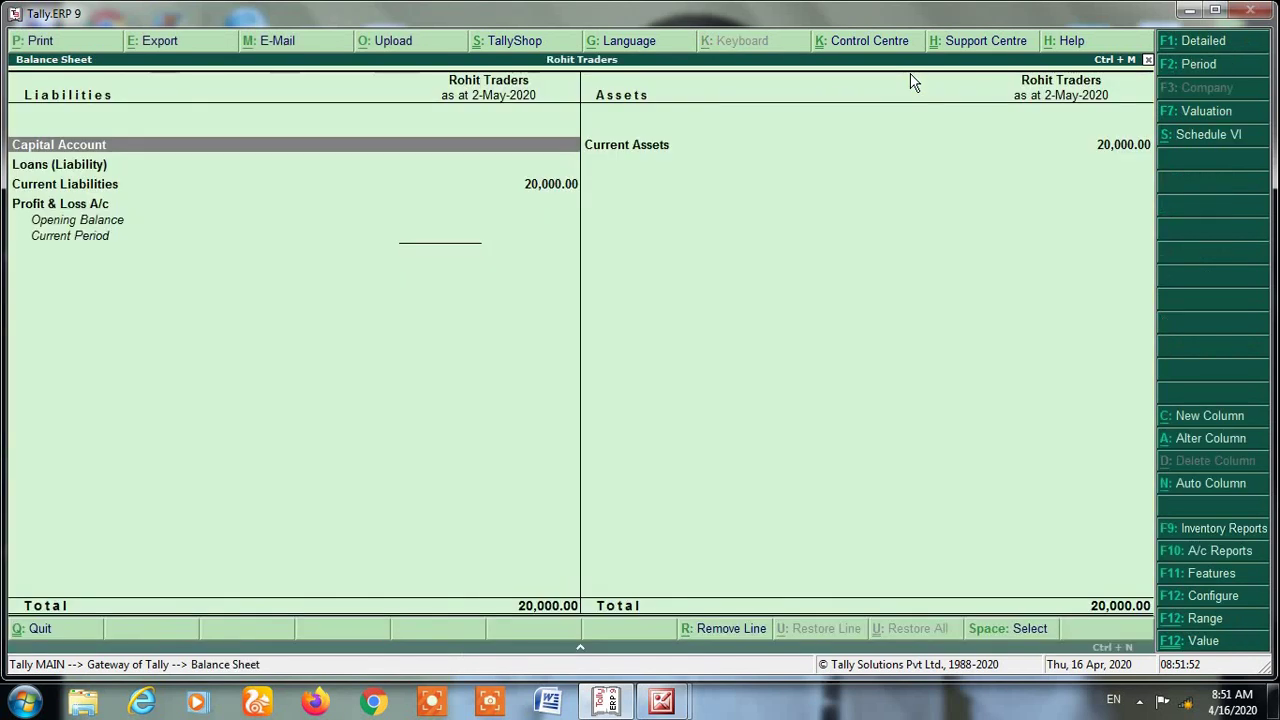
{"action": "key", "text": "alt+F1"}
{"action": "key", "text": "Down"}
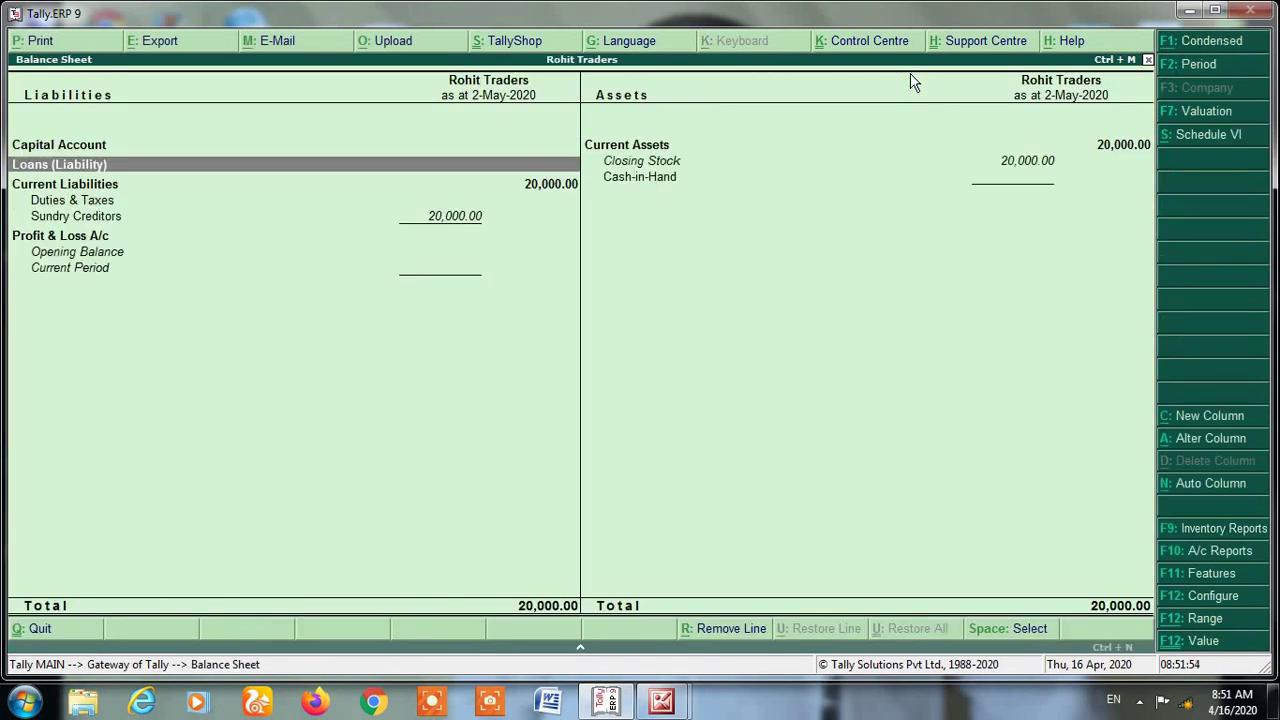
{"action": "key", "text": "Down"}
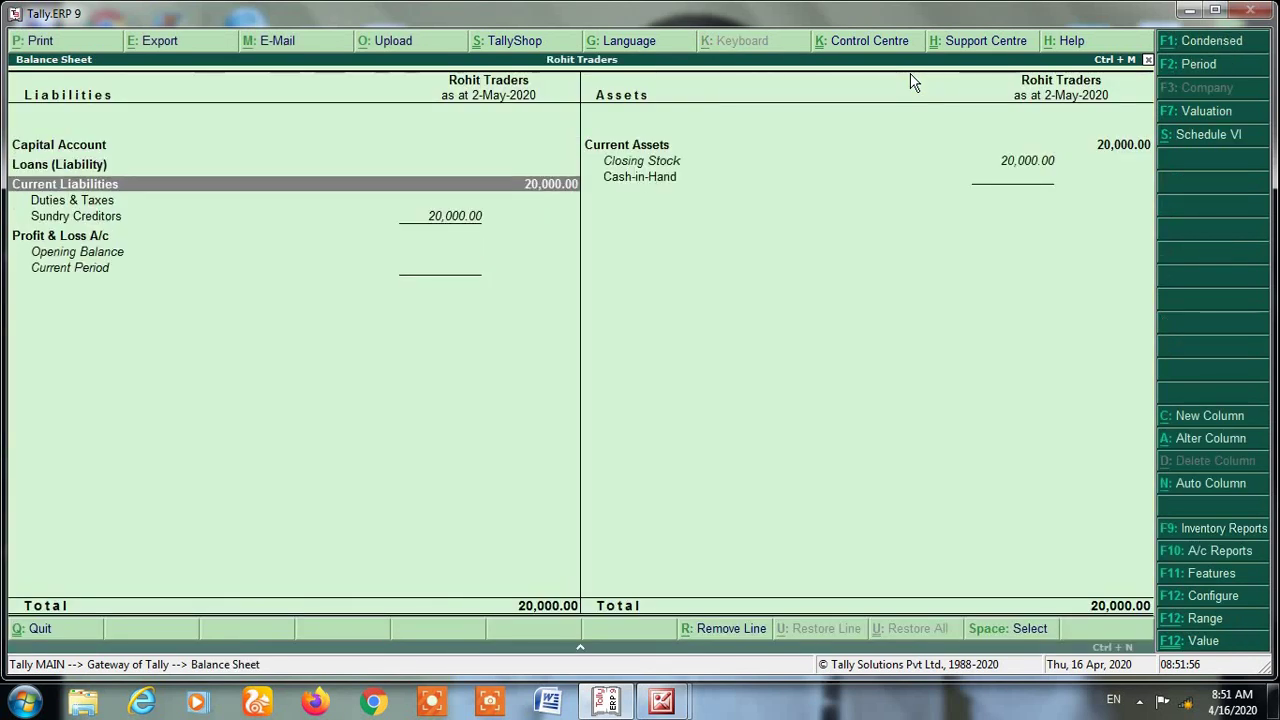
{"action": "key", "text": "Down"}
{"action": "key", "text": "Down"}
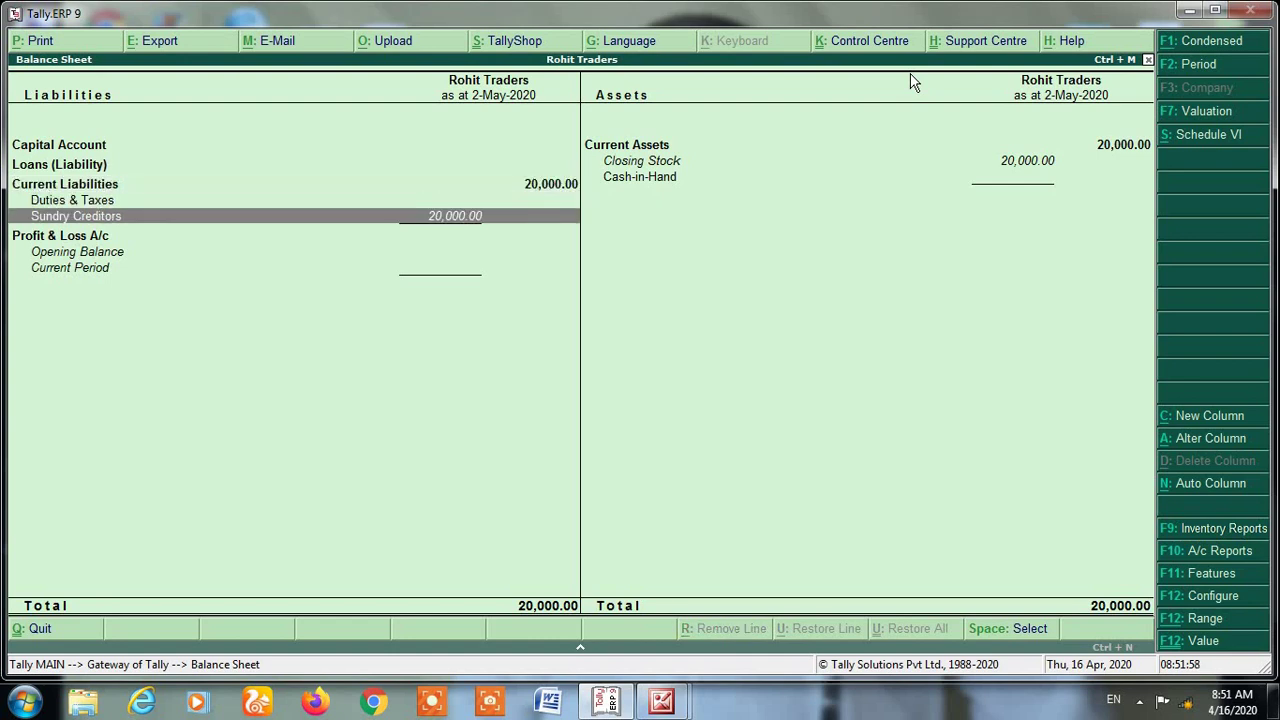
{"action": "key", "text": "Return"}
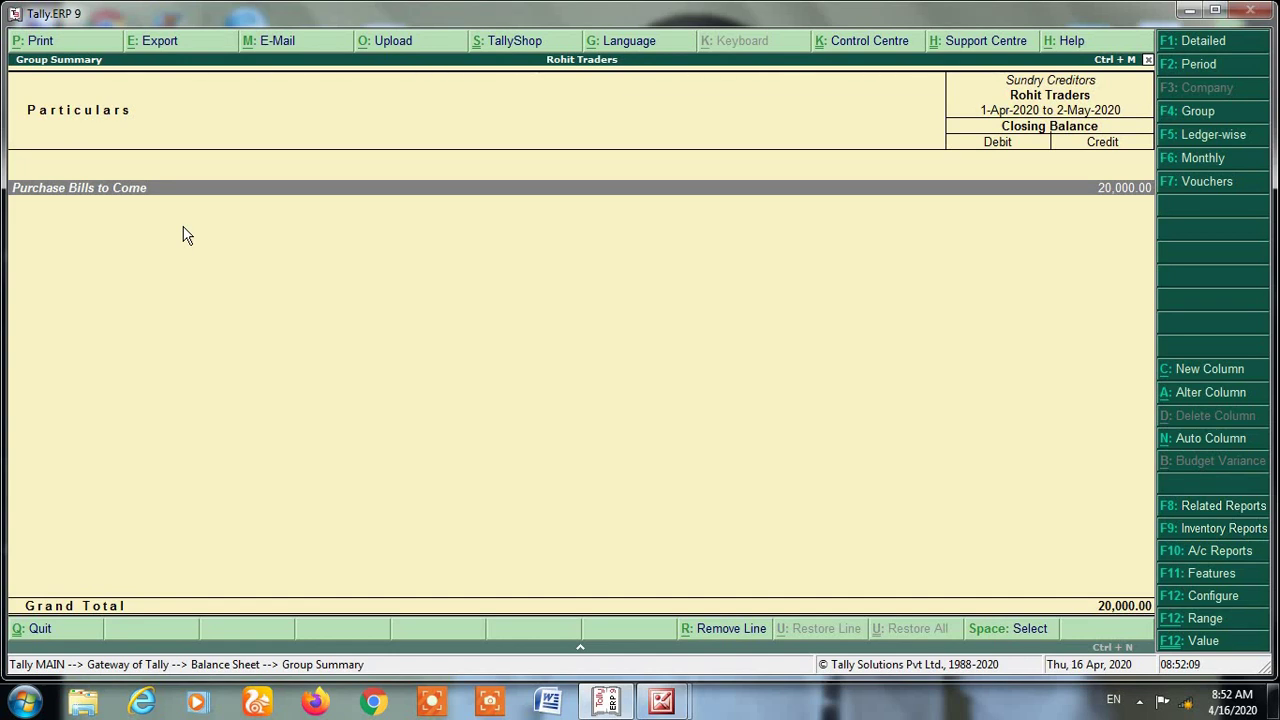
{"action": "key", "text": "Return"}
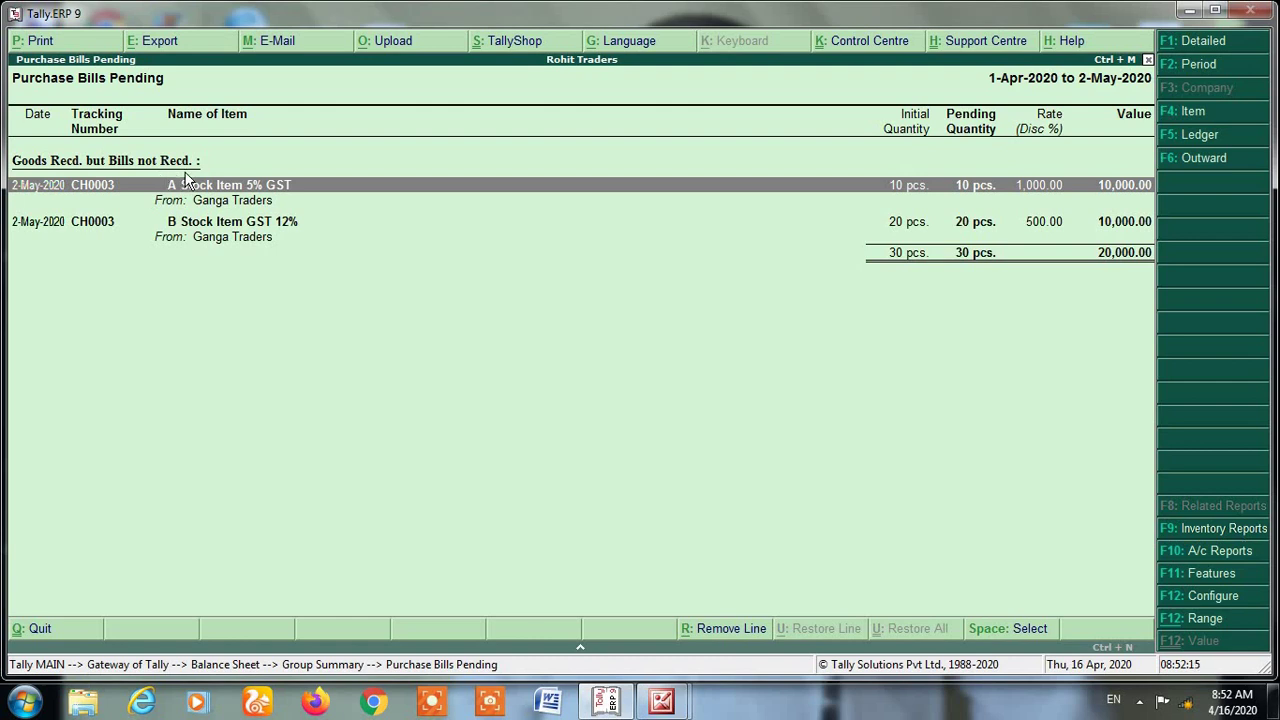
Recheck the pending purchase bills behind Purchase Bills to Come under Sundry Creditors, and return to the Gateway of Tally
{"action": "key", "text": "Escape"}
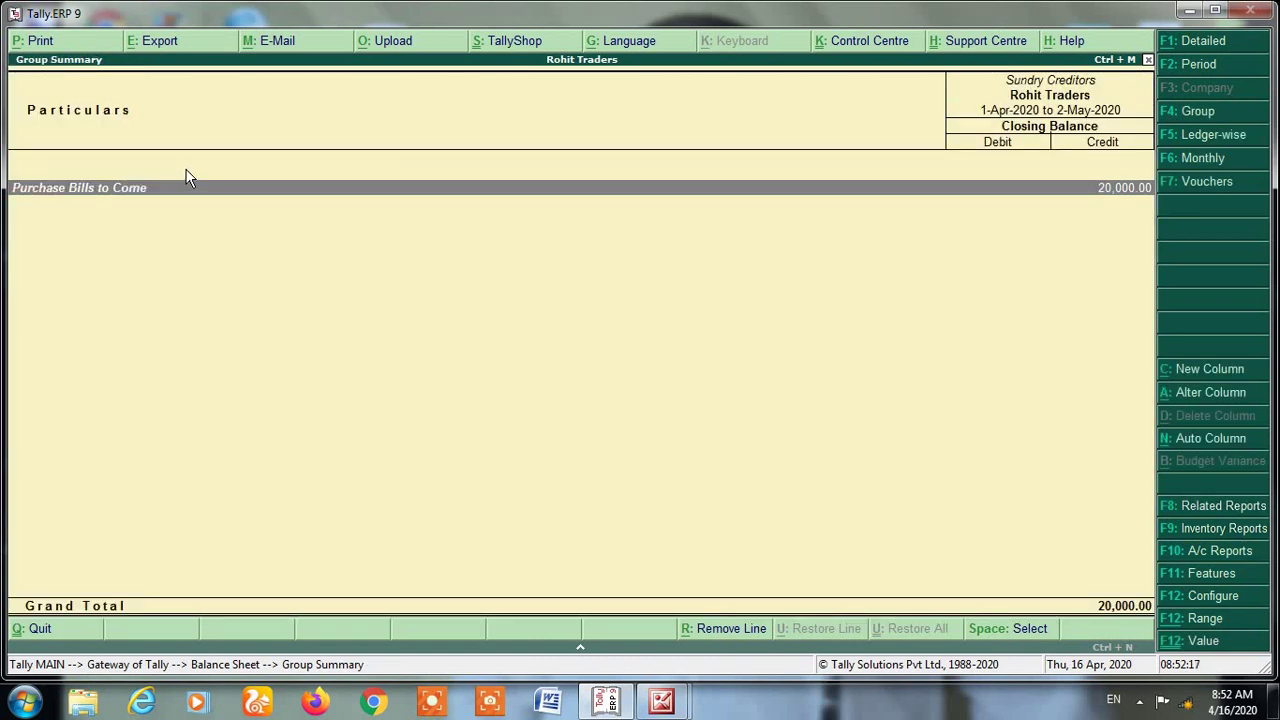
{"action": "key", "text": "Return"}
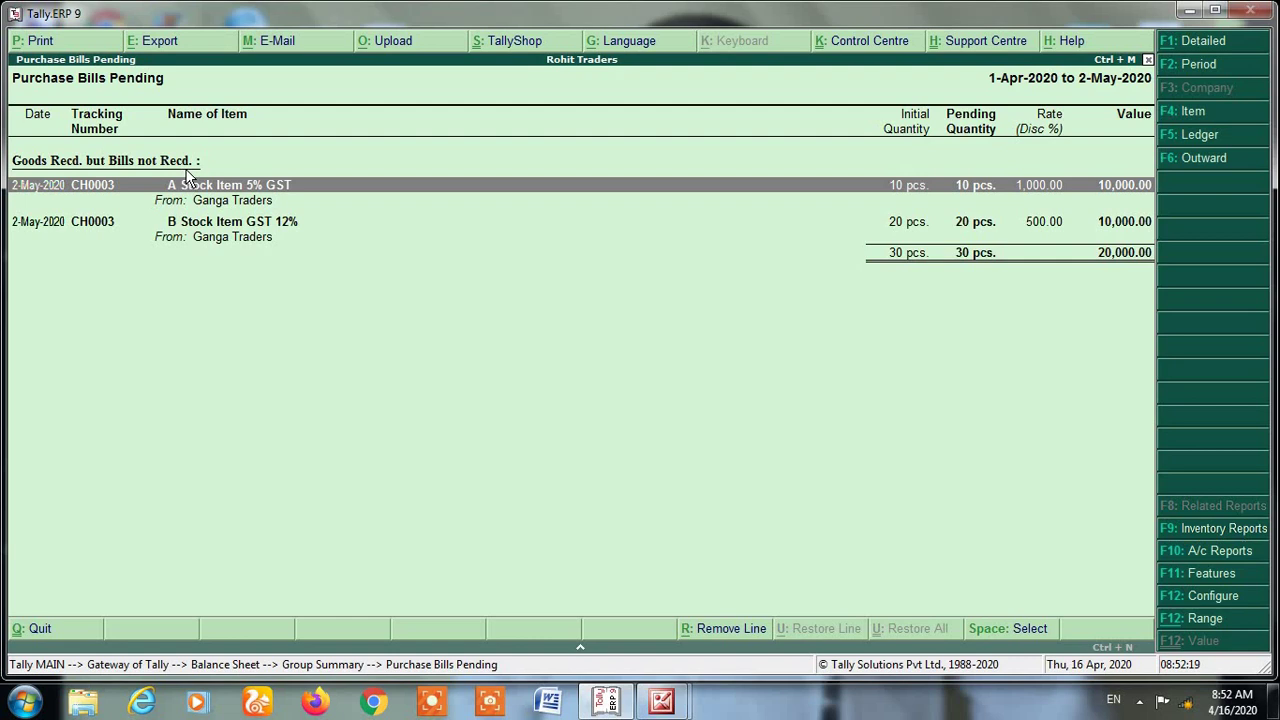
{"action": "key", "text": "Escape"}
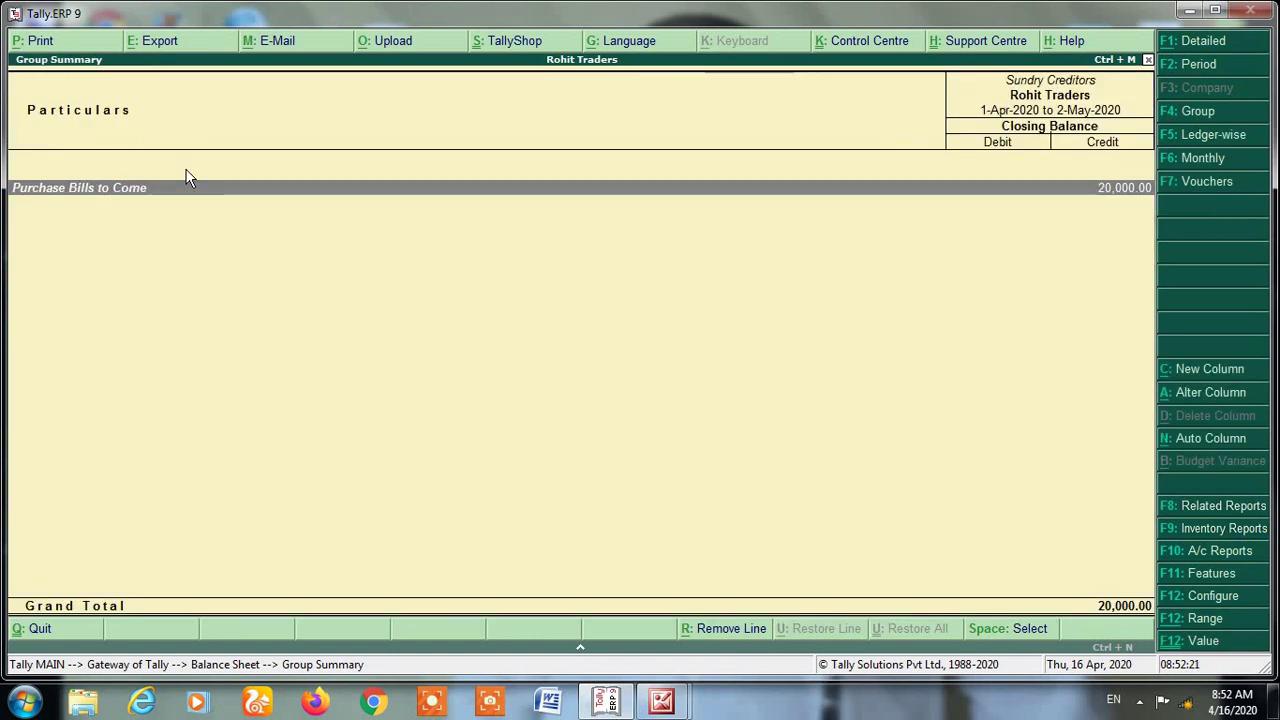
{"action": "key", "text": "Escape"}
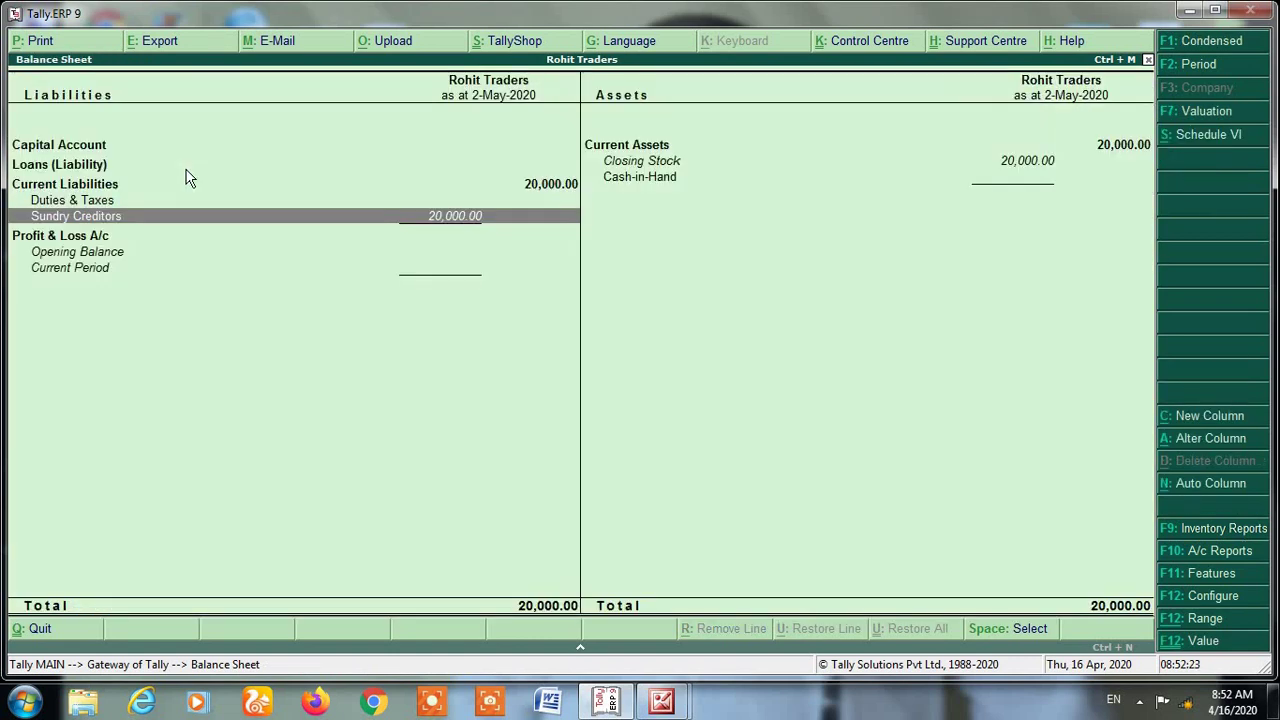
{"action": "key", "text": "Escape"}
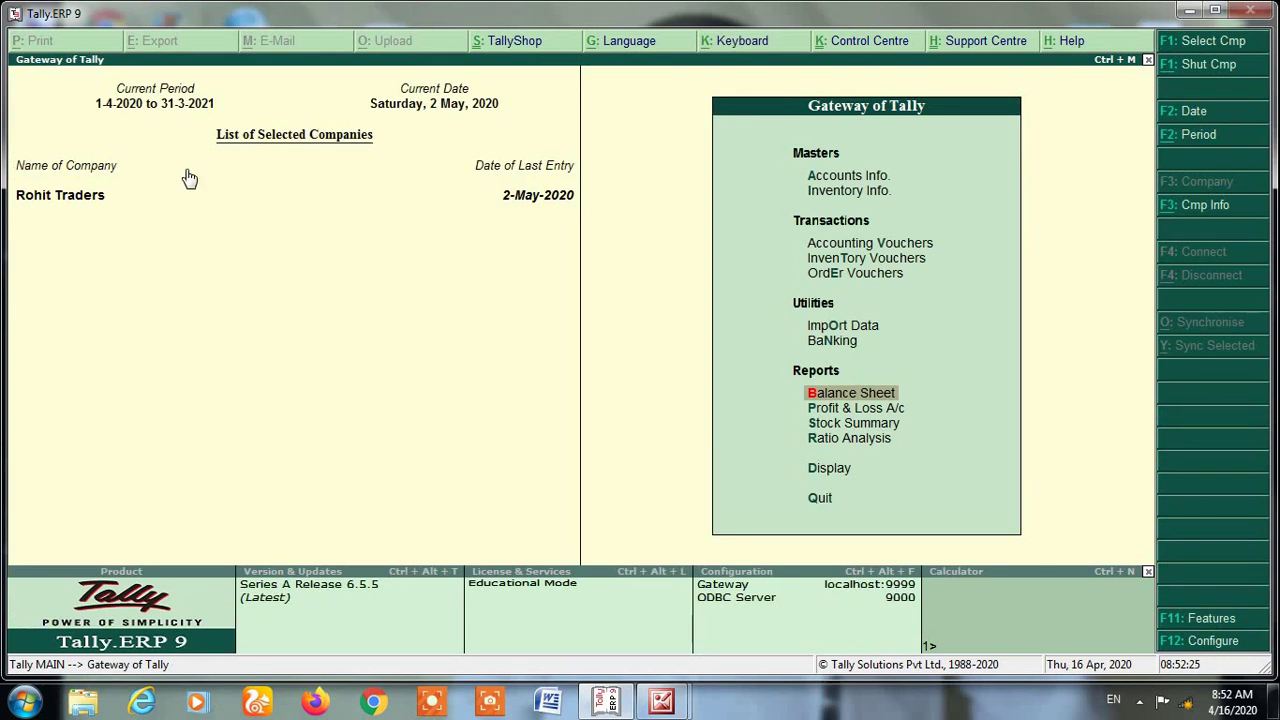
Show the Profit & Loss A/c in detail, examine the bills behind Purchase Bills to Come, and return to the Gateway of Tally
{"action": "key", "text": "p"}
{"action": "key", "text": "alt+F1"}
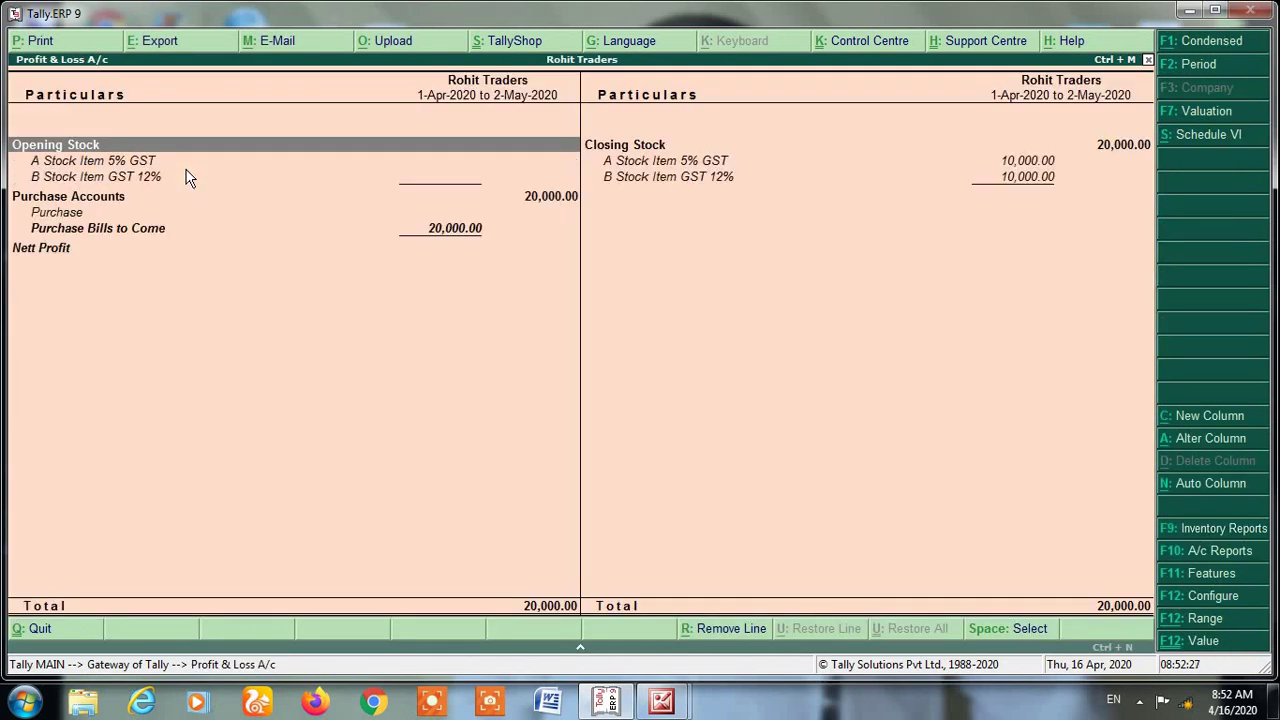
{"action": "key", "text": "Down"}
{"action": "key", "text": "Down"}
{"action": "key", "text": "Down"}
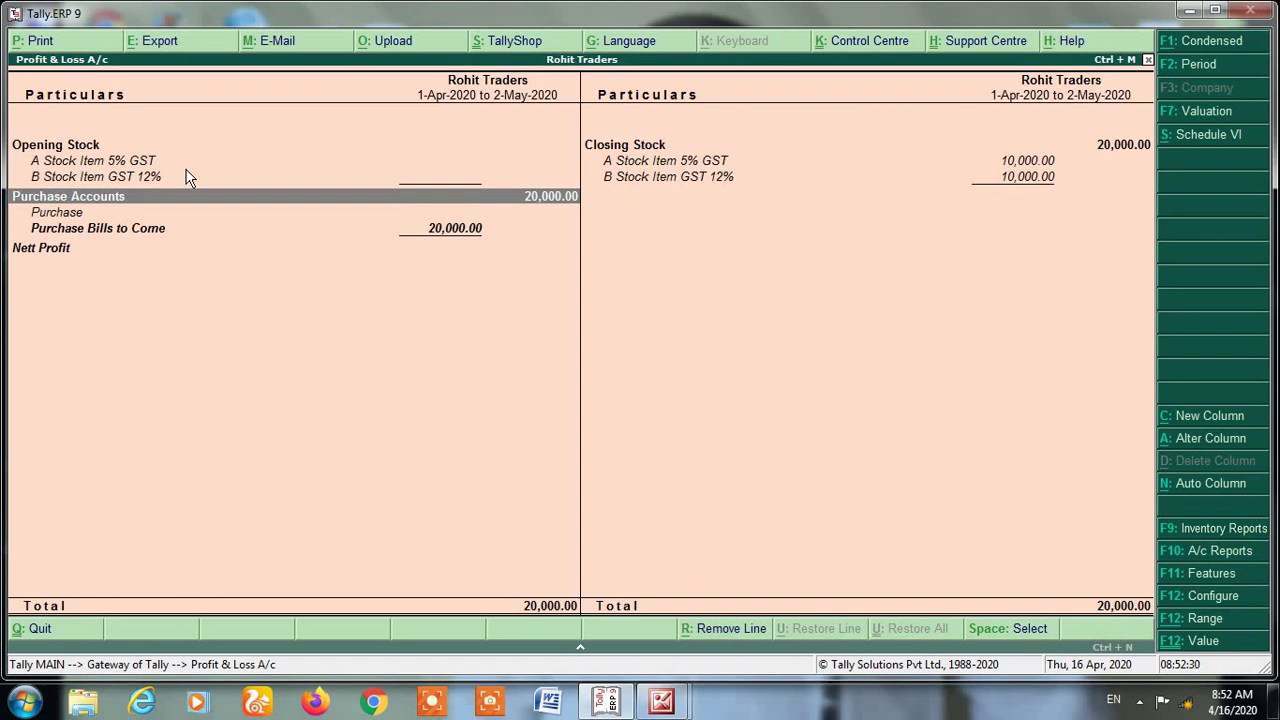
{"action": "key", "text": "Down"}
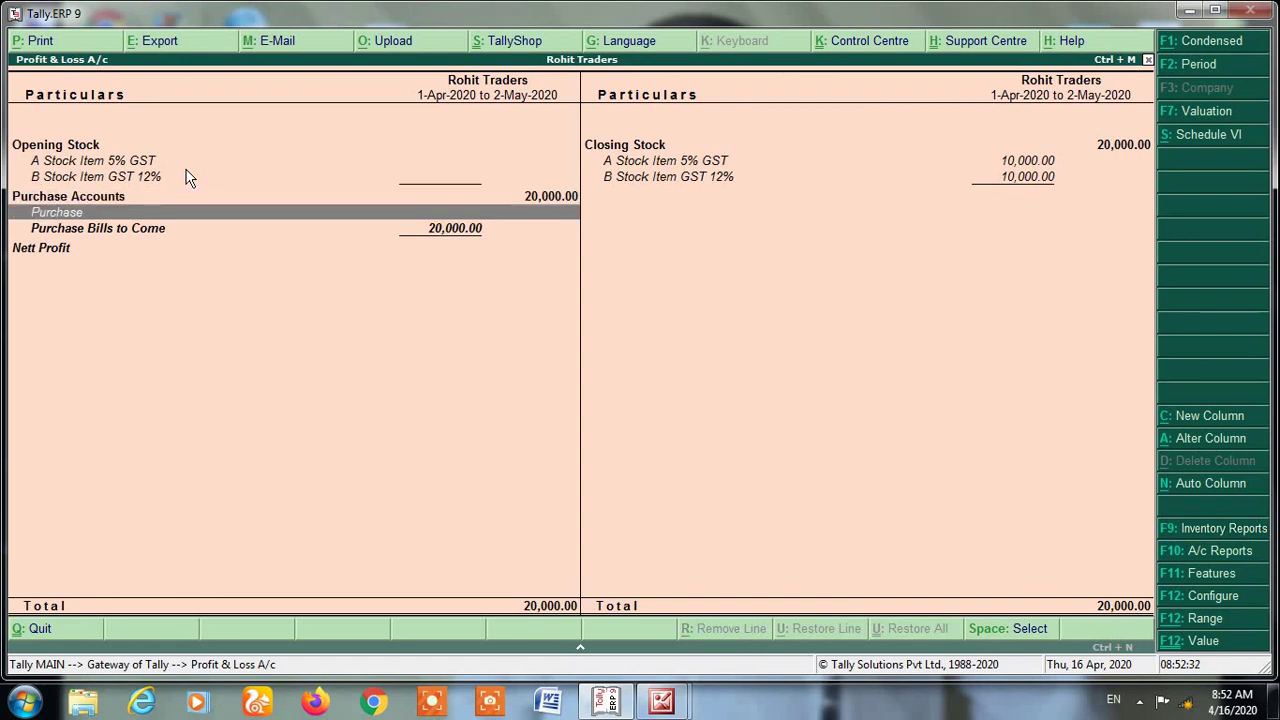
{"action": "key", "text": "Down"}
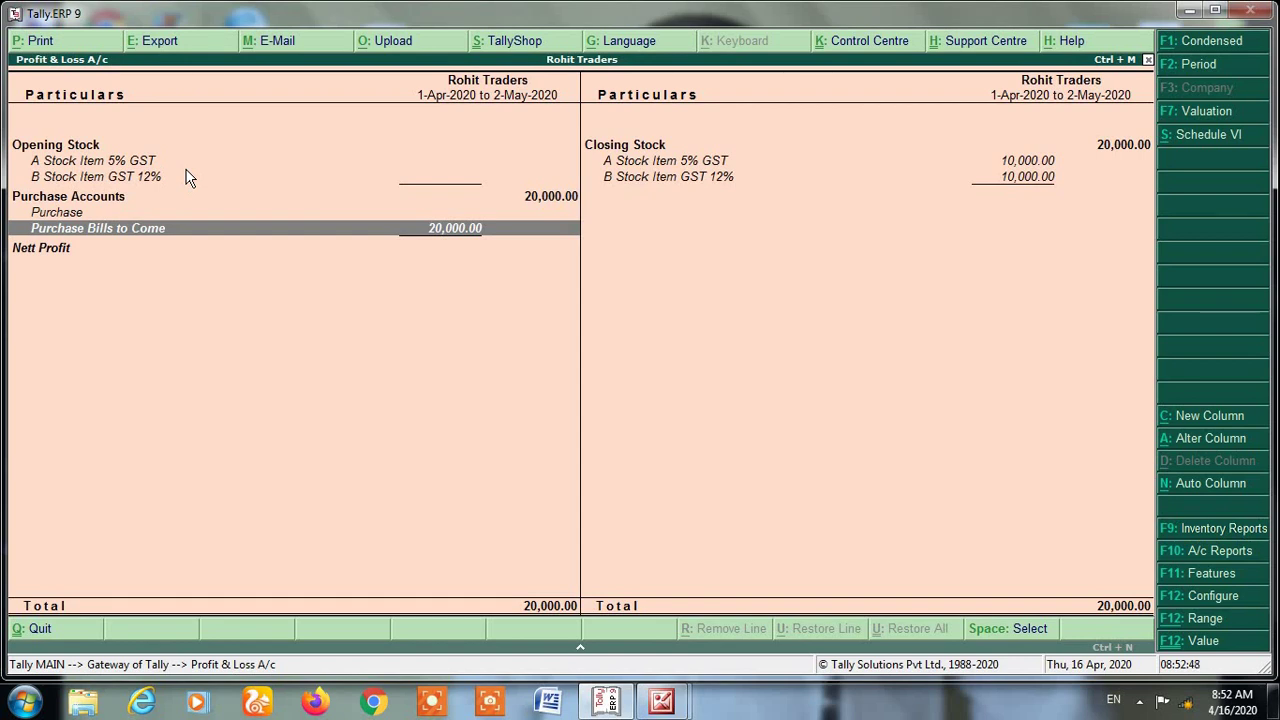
{"action": "key", "text": "Return"}
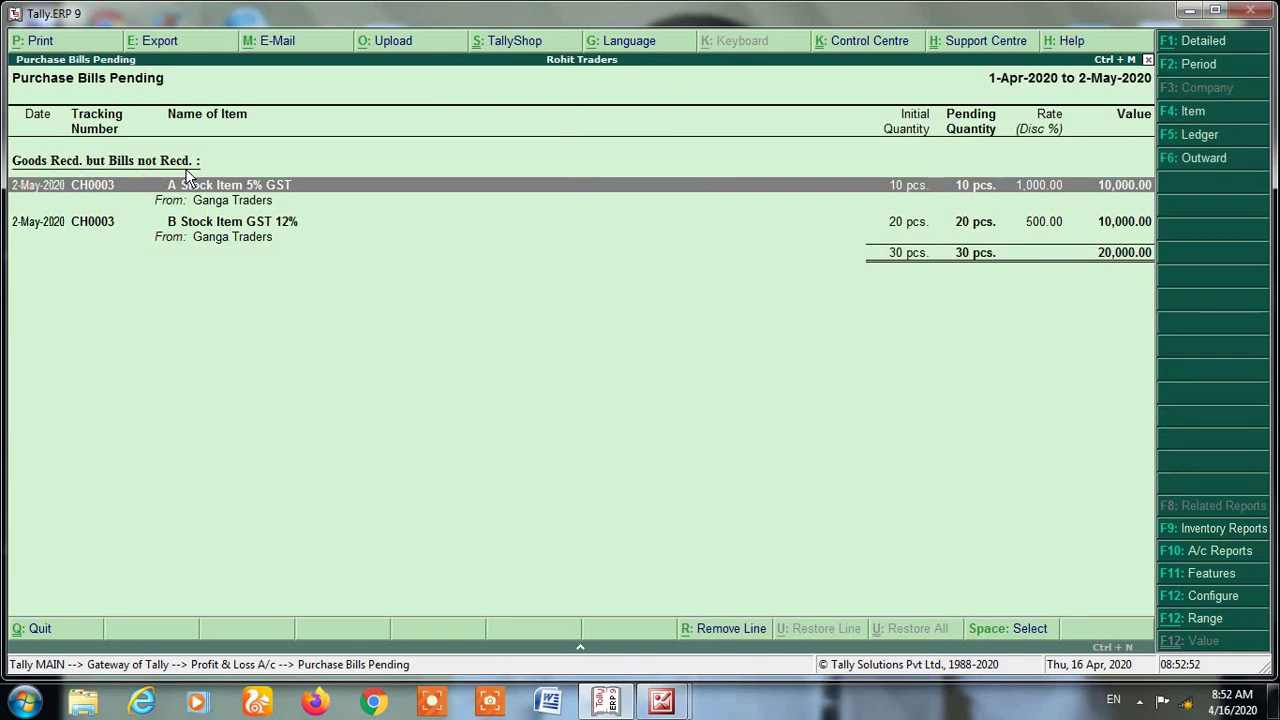
{"action": "key", "text": "Escape"}
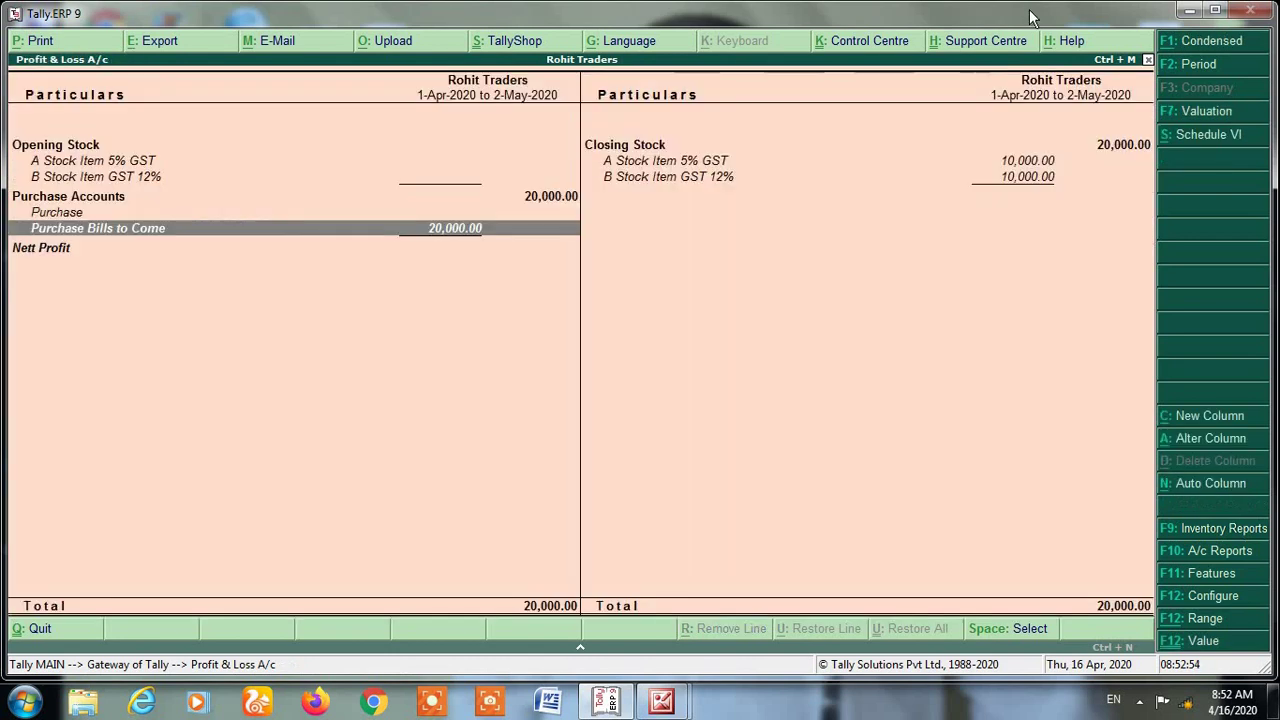
{"action": "key", "text": "Escape"}
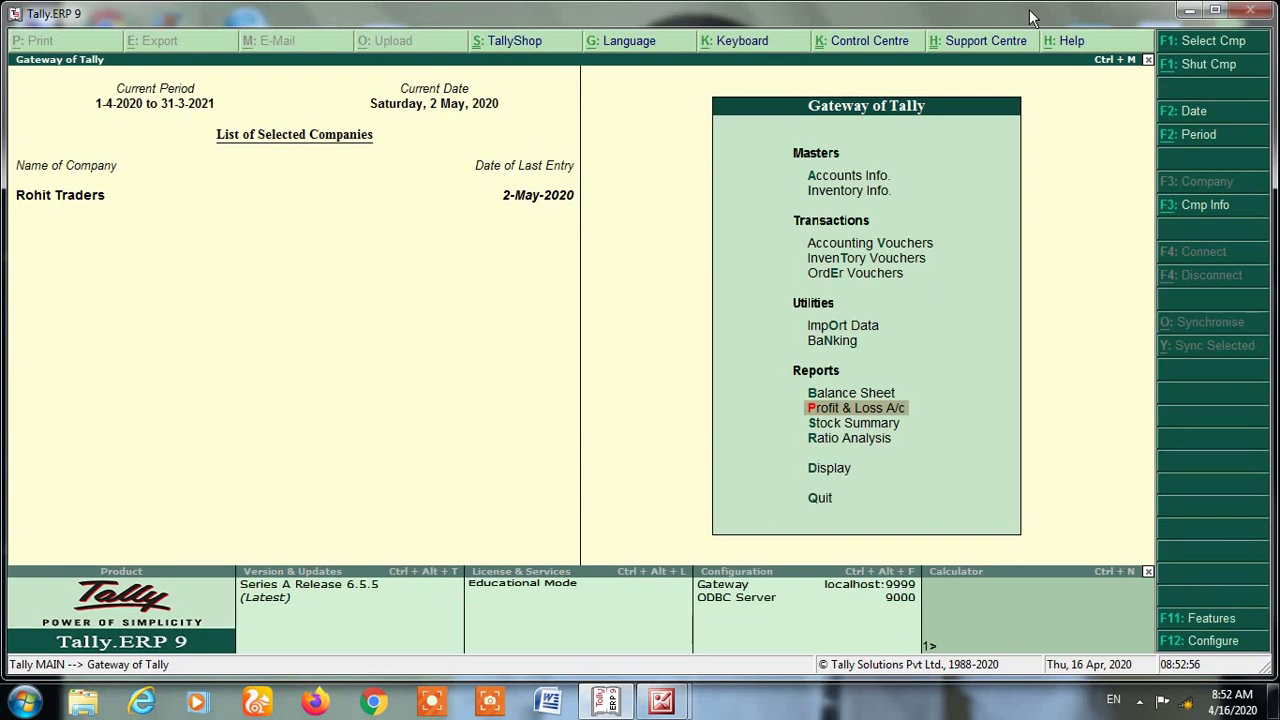
Check the Ganga Traders ledger in the account books for voucher entries, and return to the Gateway of Tally
{"action": "key", "text": "d"}
{"action": "key", "text": "a"}
{"action": "key", "text": "l"}
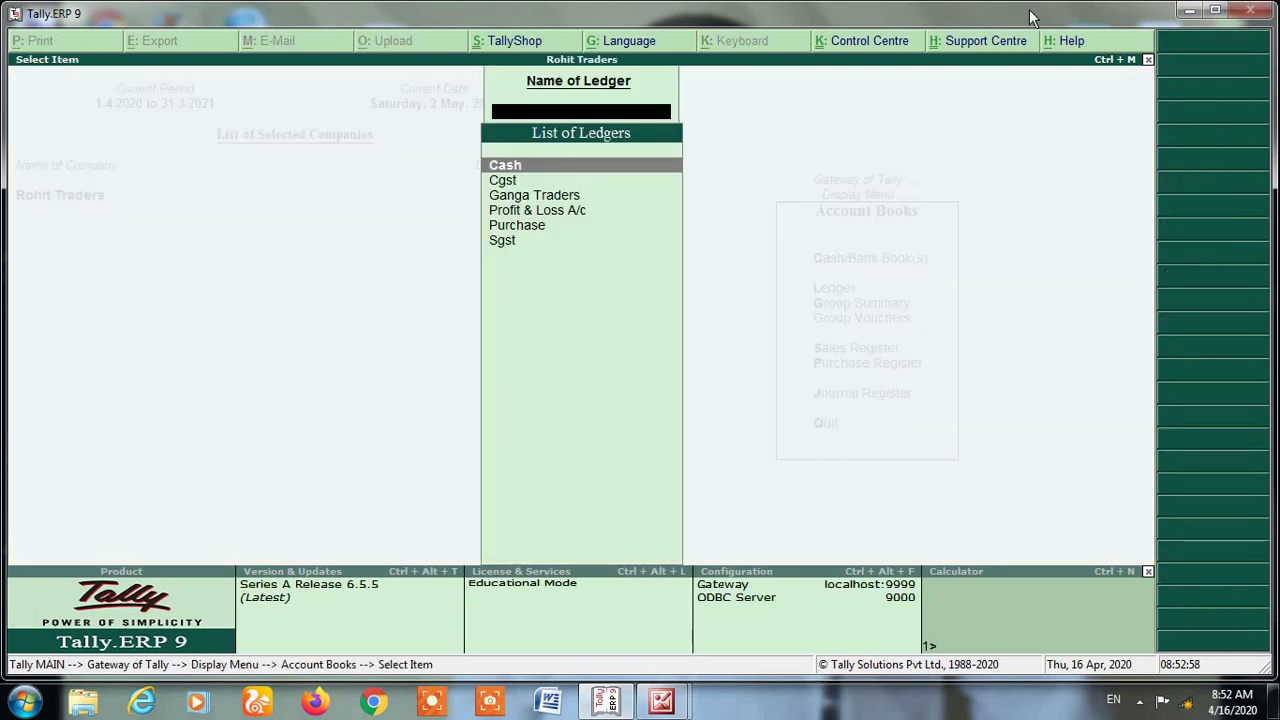
{"action": "key", "text": "Down"}
{"action": "key", "text": "Down"}
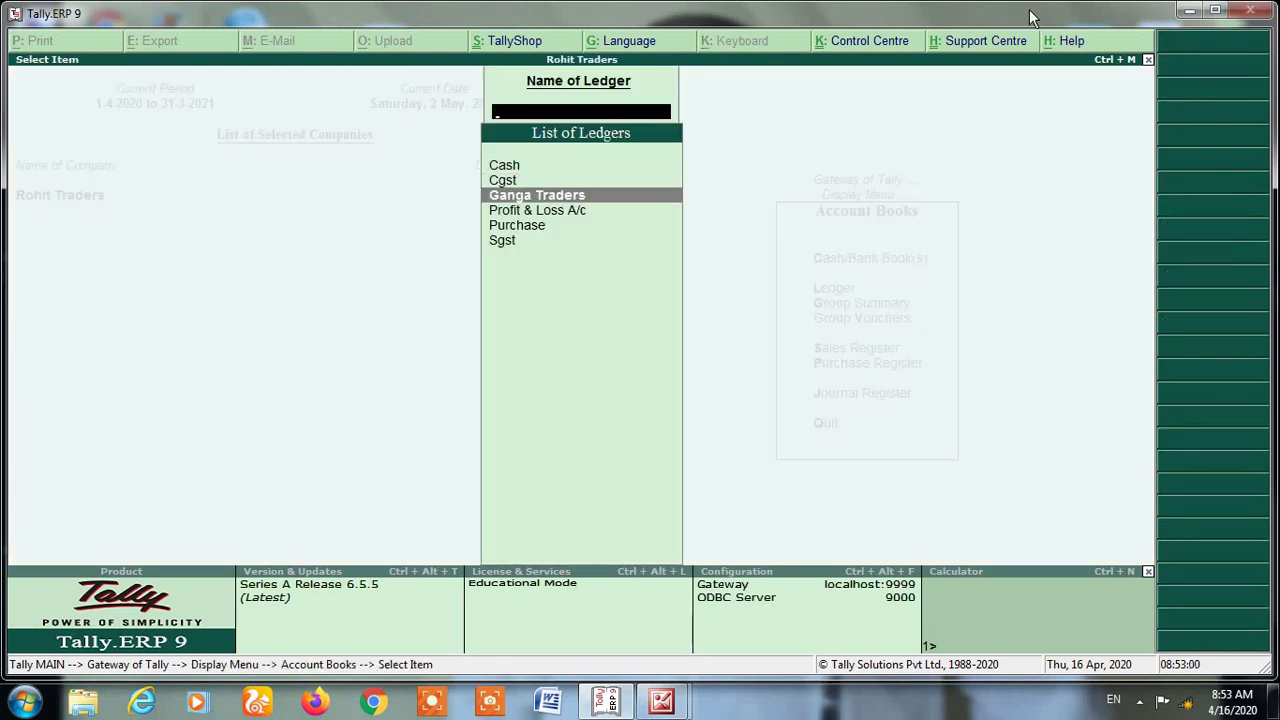
{"action": "key", "text": "Return"}
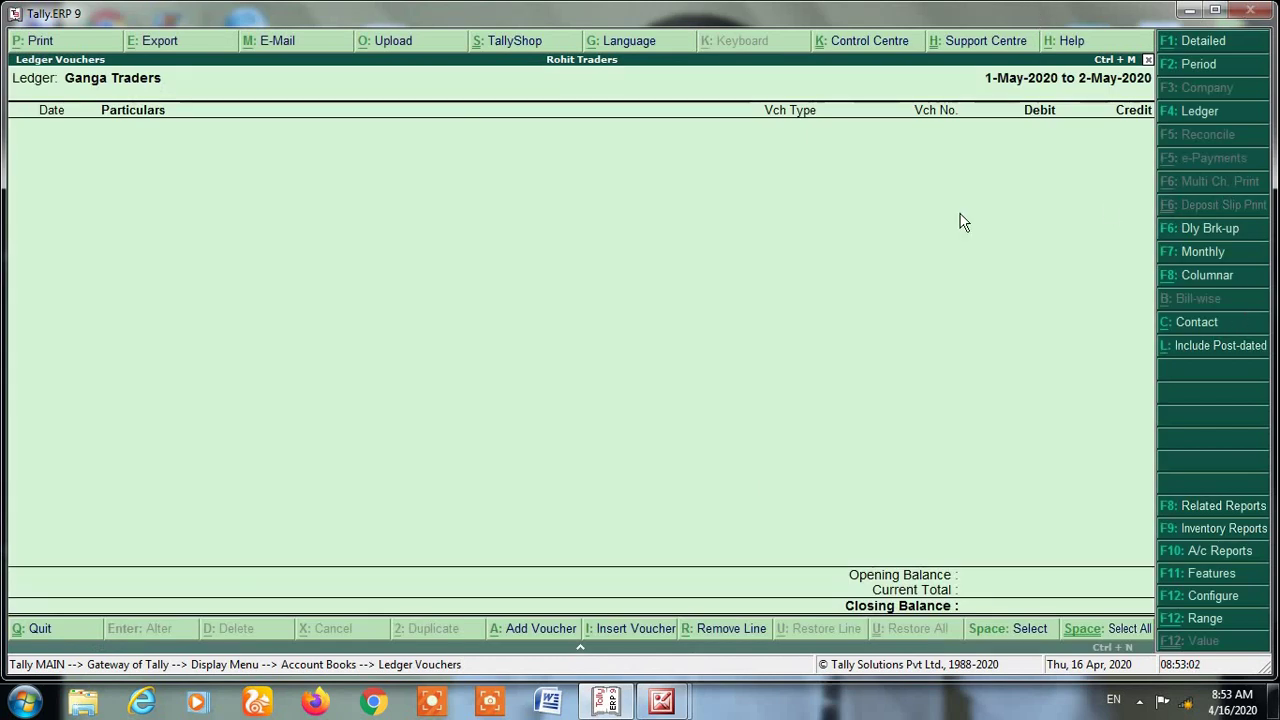
{"action": "key", "text": "Escape"}
{"action": "key", "text": "Escape"}
{"action": "key", "text": "Escape"}
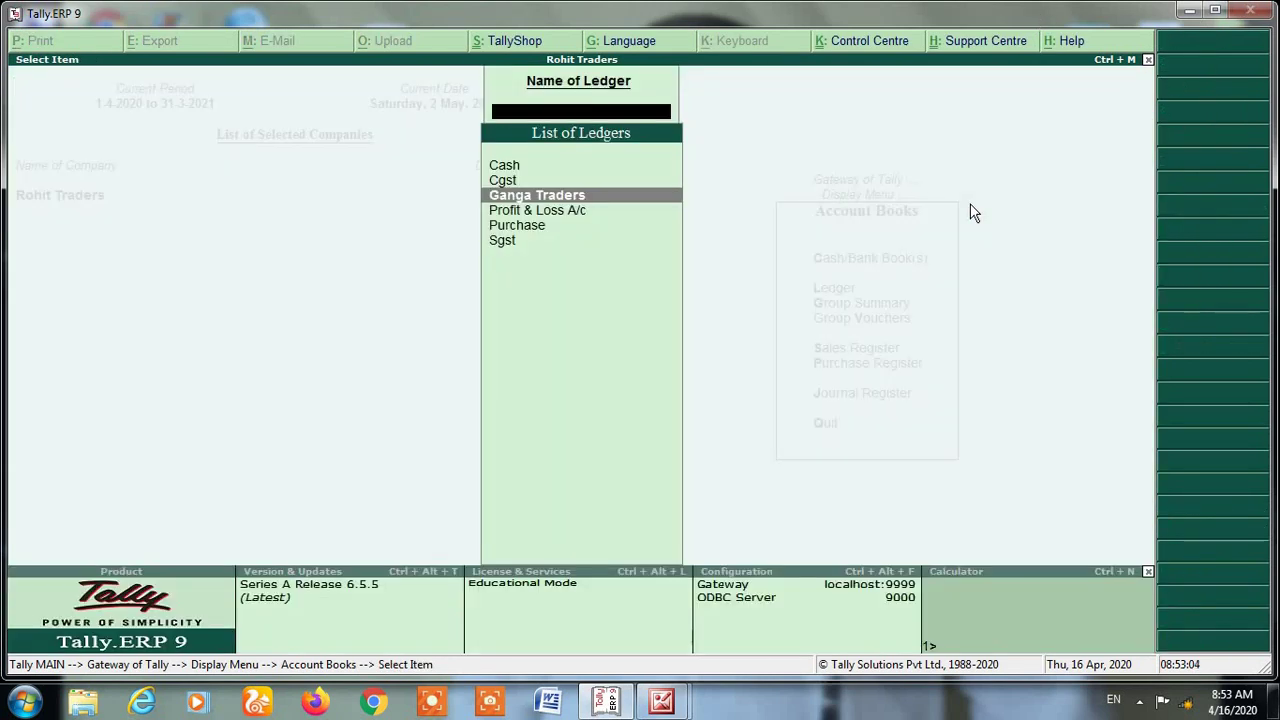
{"action": "key", "text": "Escape"}
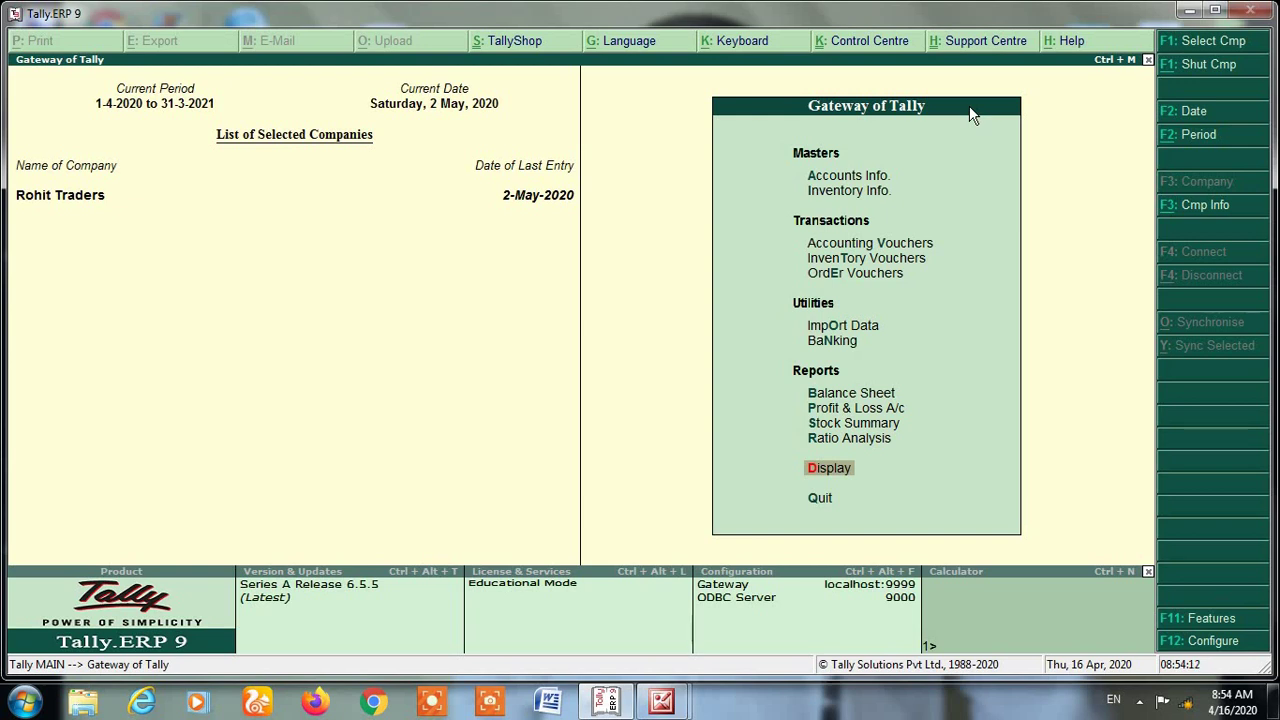
Open inventory voucher creation from the Gateway of Tally
{"action": "key", "text": "Down"}
{"action": "key", "text": "Down"}
{"action": "key", "text": "Down"}
{"action": "key", "text": "Down"}
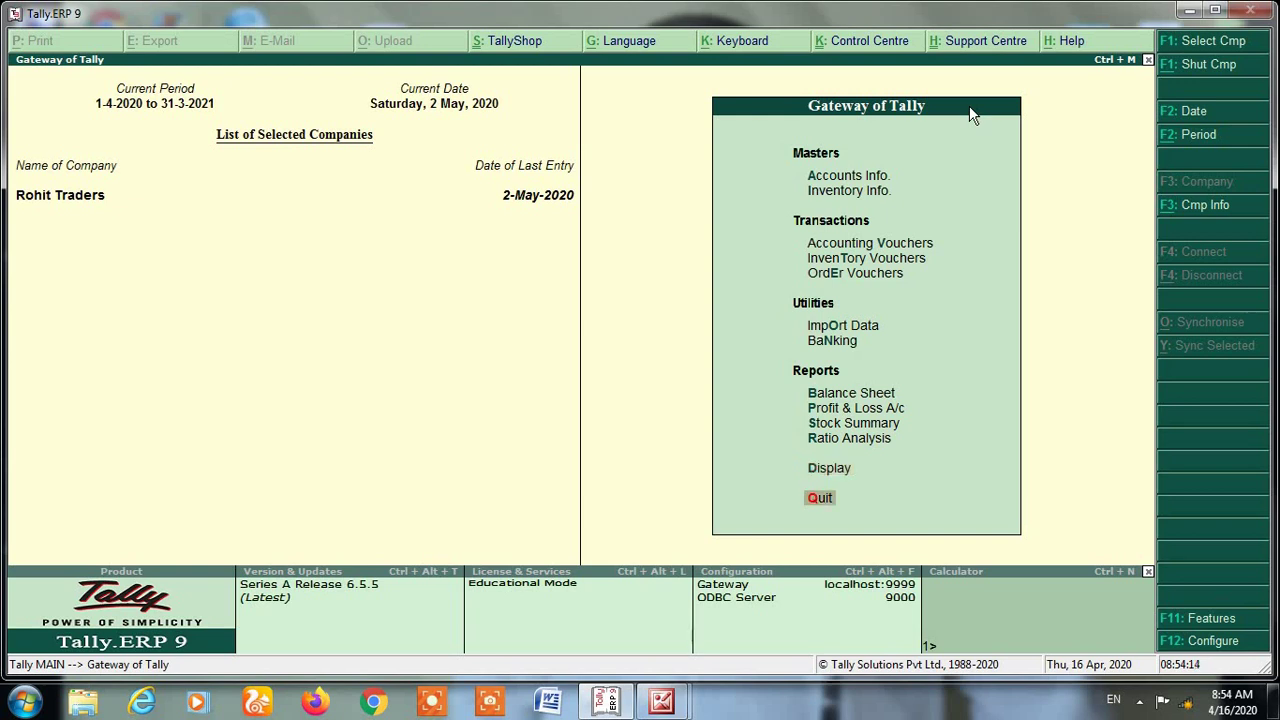
{"action": "key", "text": "Down"}
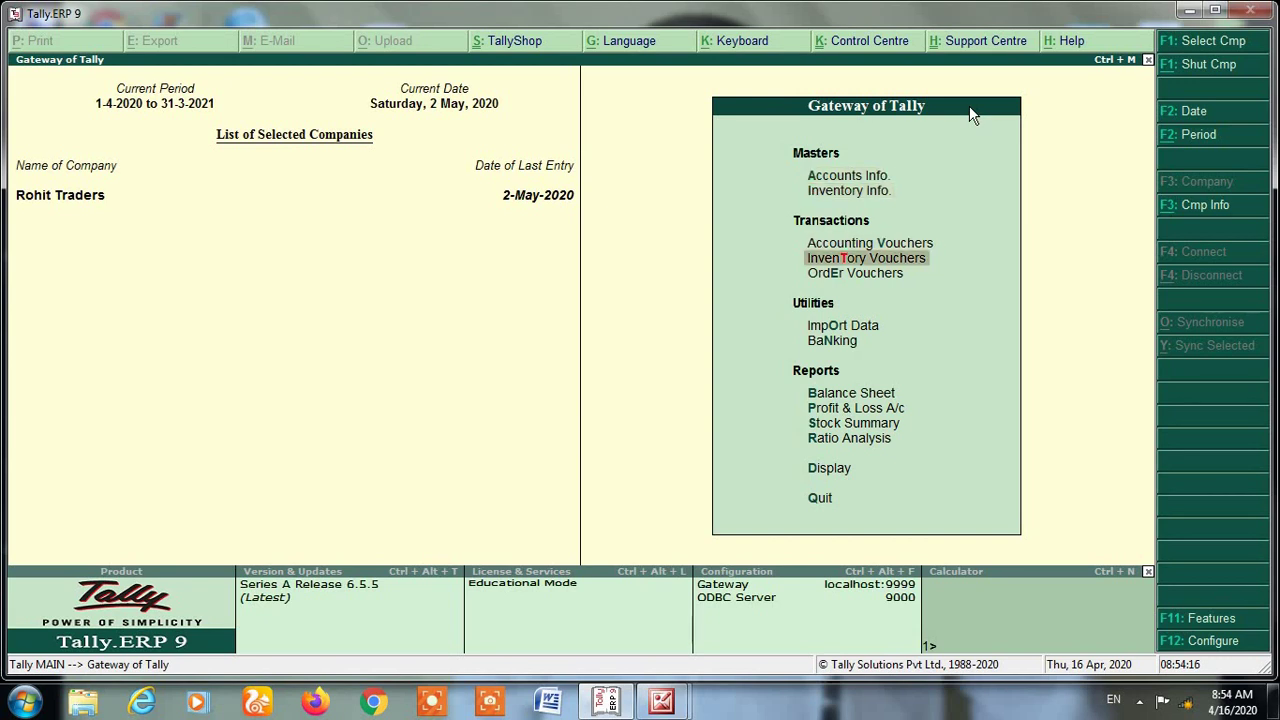
{"action": "key", "text": "Return"}
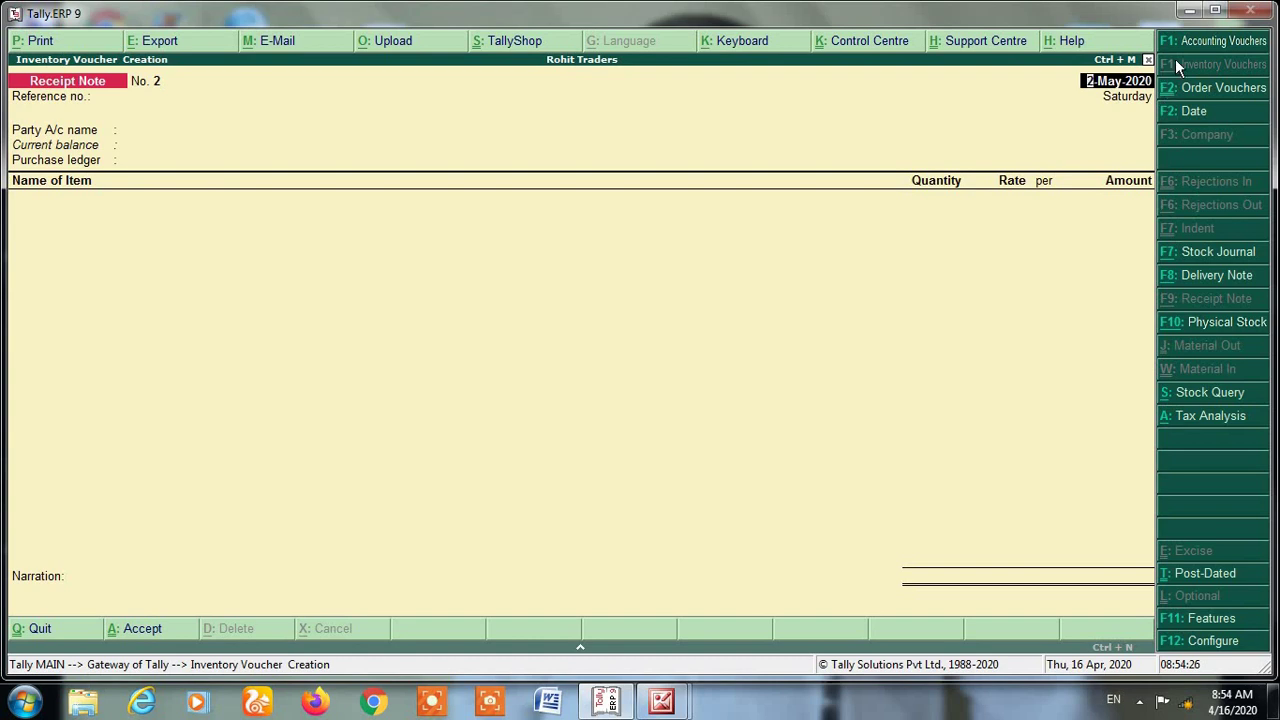
Enable the use of rejection inward and outward notes in Rohit Traders' inventory features, and save the settings
{"action": "key", "text": "F11"}
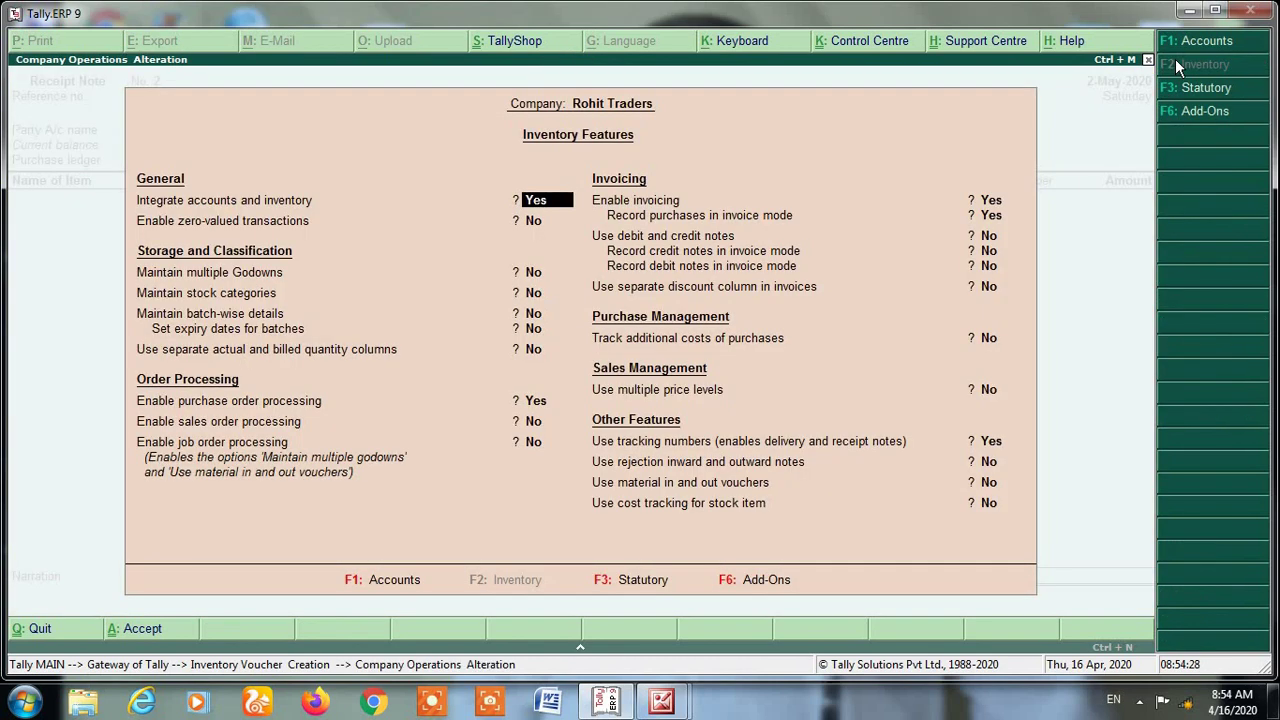
{"action": "key", "text": "Return"}
{"action": "key", "text": "Return"}
{"action": "key", "text": "Return"}
{"action": "key", "text": "Return"}
{"action": "key", "text": "Return"}
{"action": "key", "text": "Return"}
{"action": "key", "text": "Return"}
{"action": "key", "text": "Return"}
{"action": "key", "text": "Return"}
{"action": "key", "text": "Return"}
{"action": "key", "text": "Return"}
{"action": "key", "text": "Return"}
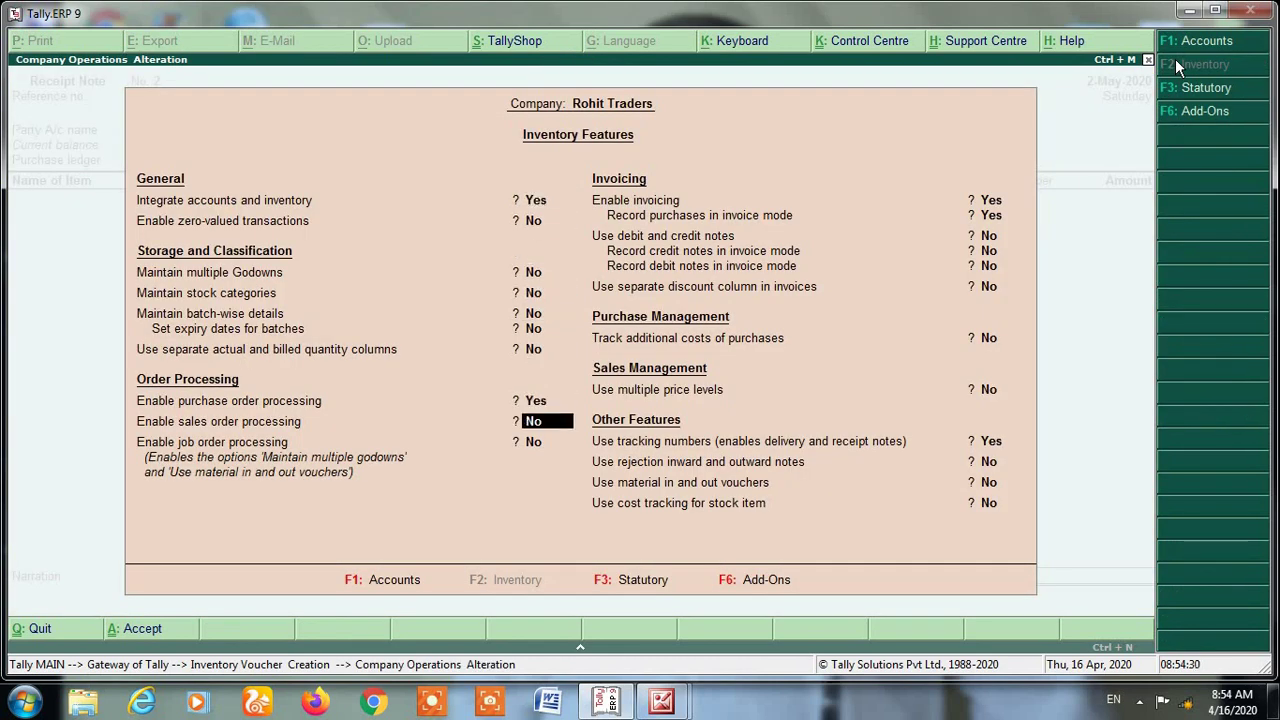
{"action": "key", "text": "Return"}
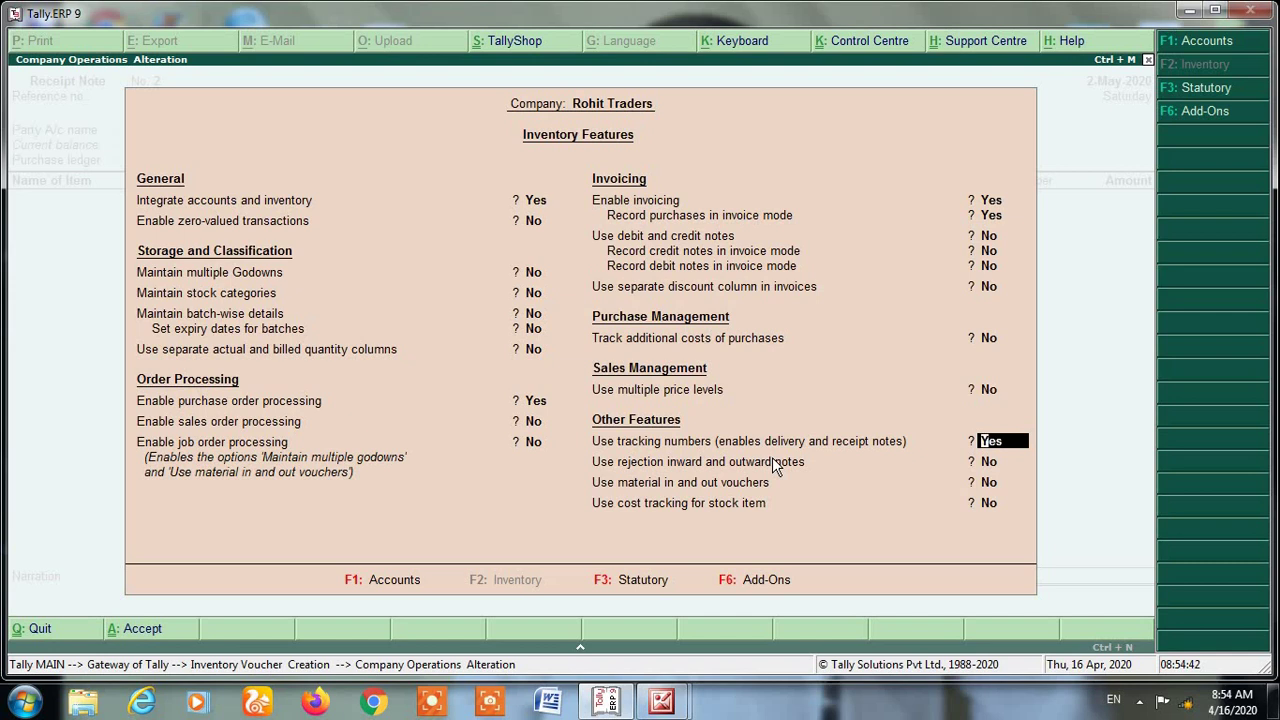
{"action": "key", "text": "Return"}
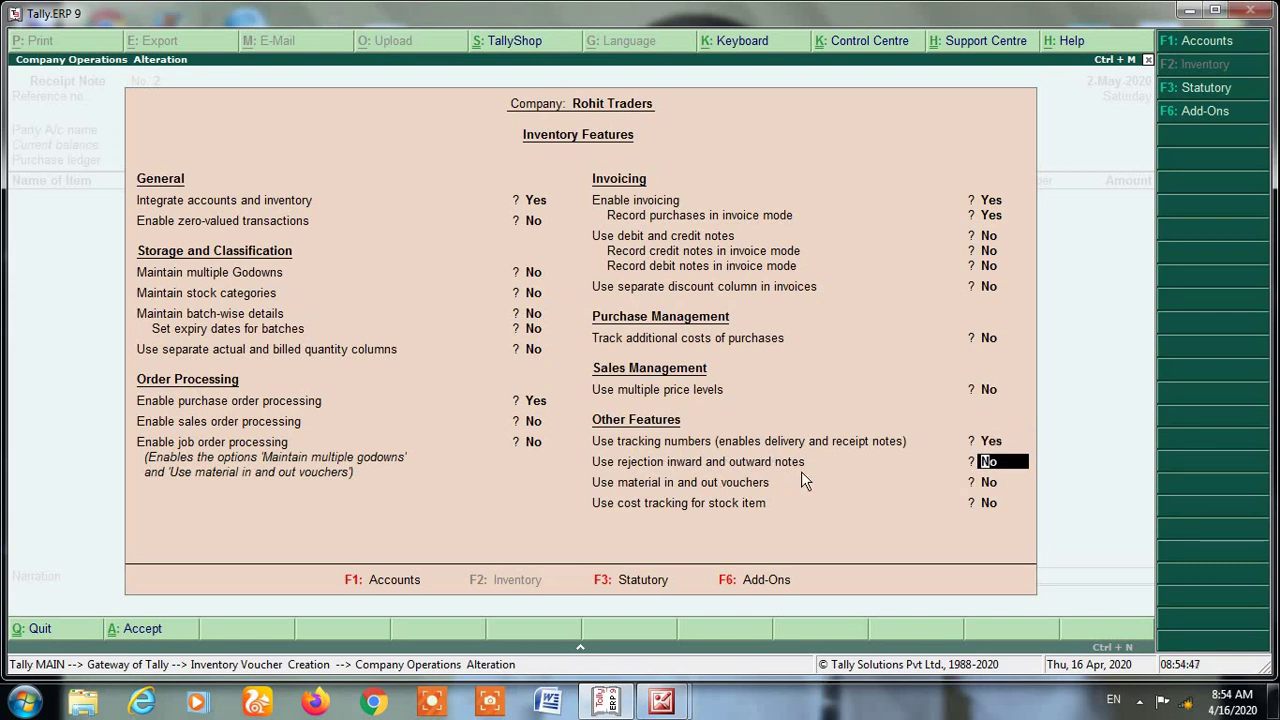
{"action": "type", "text": "y"}
{"action": "key", "text": "Return"}
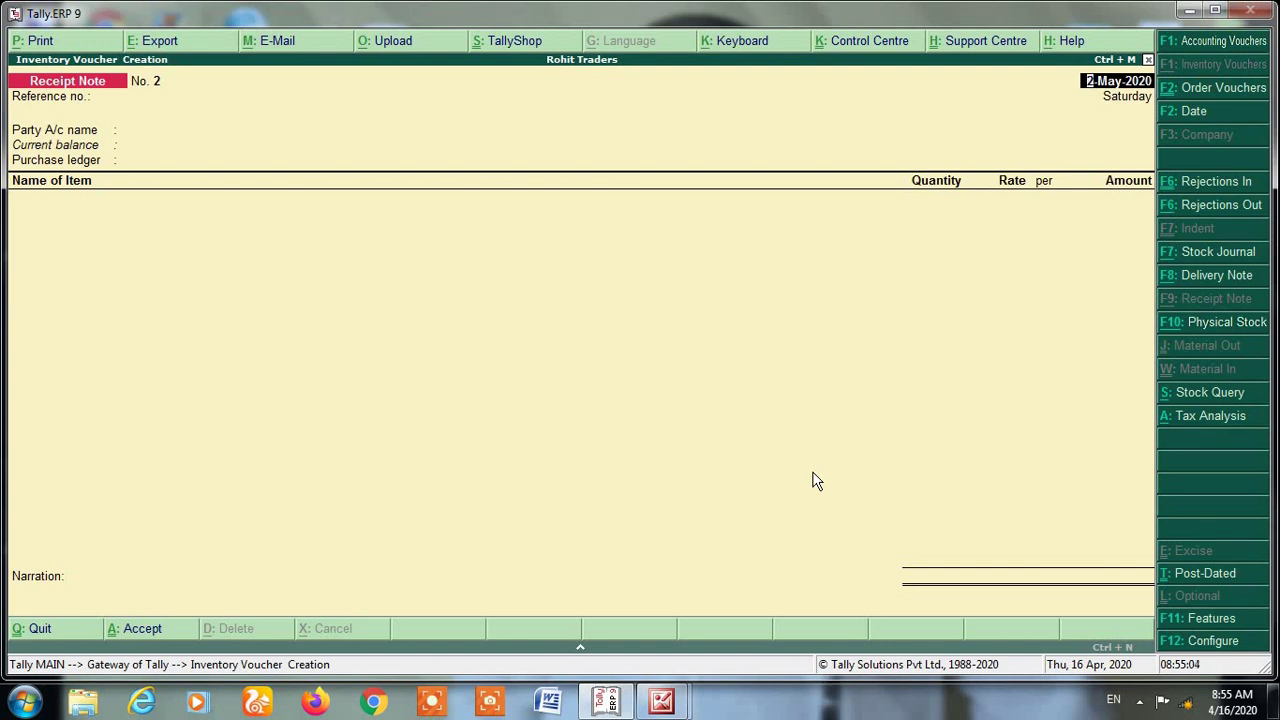
Start a Rejections Out voucher dated 2-May-2020 for the Ganga Traders ledger, keeping the supplier's default name and address
{"action": "left_click", "coordinate": [1209, 207]}
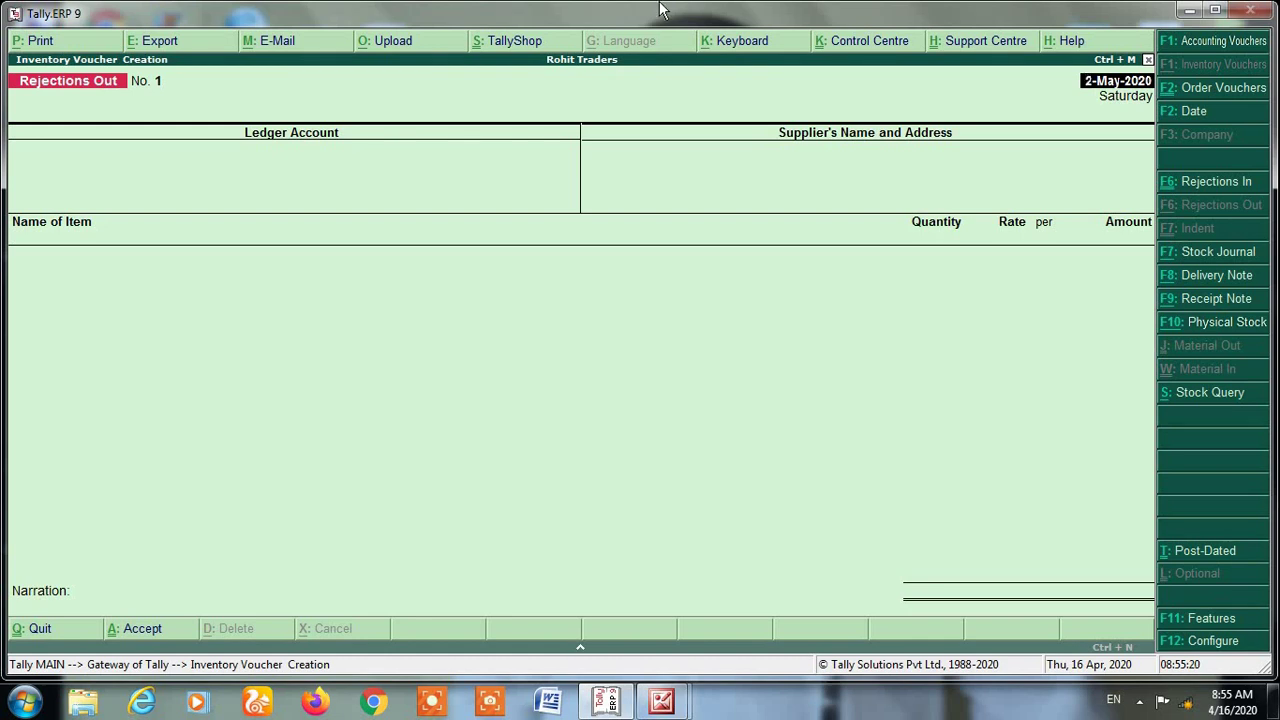
{"action": "key", "text": "Return"}
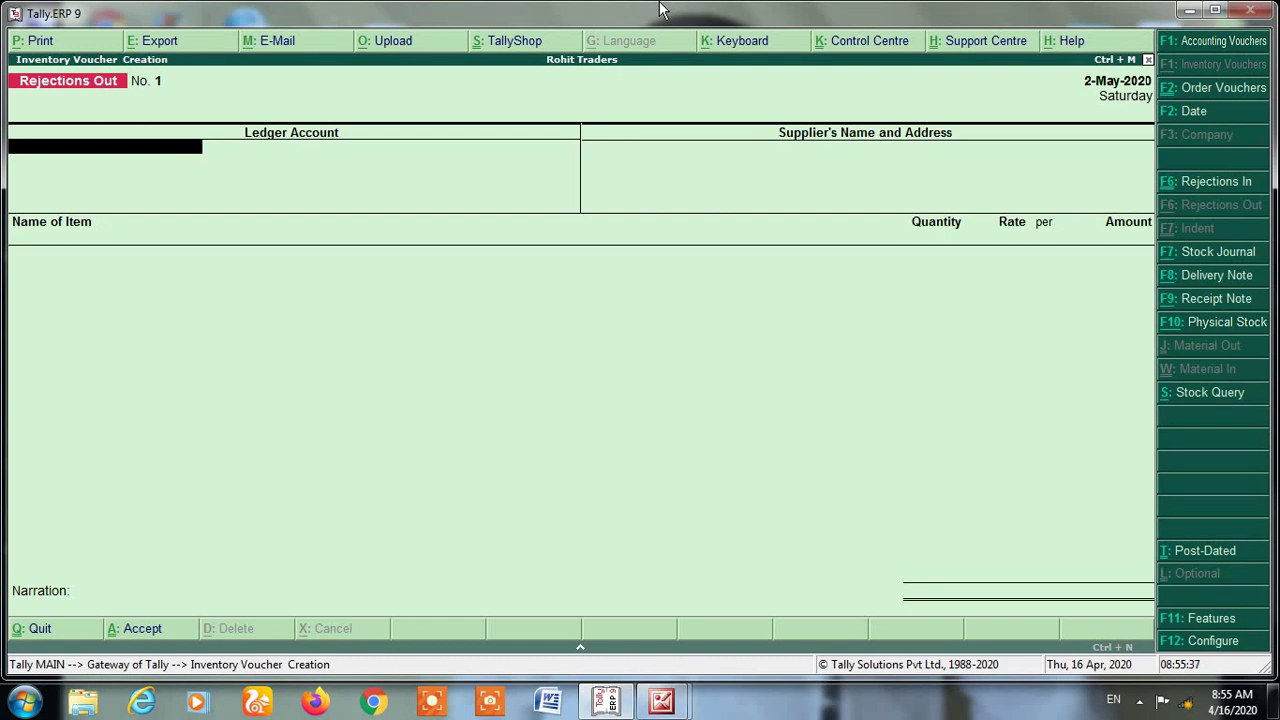
{"action": "type", "text": "G"}
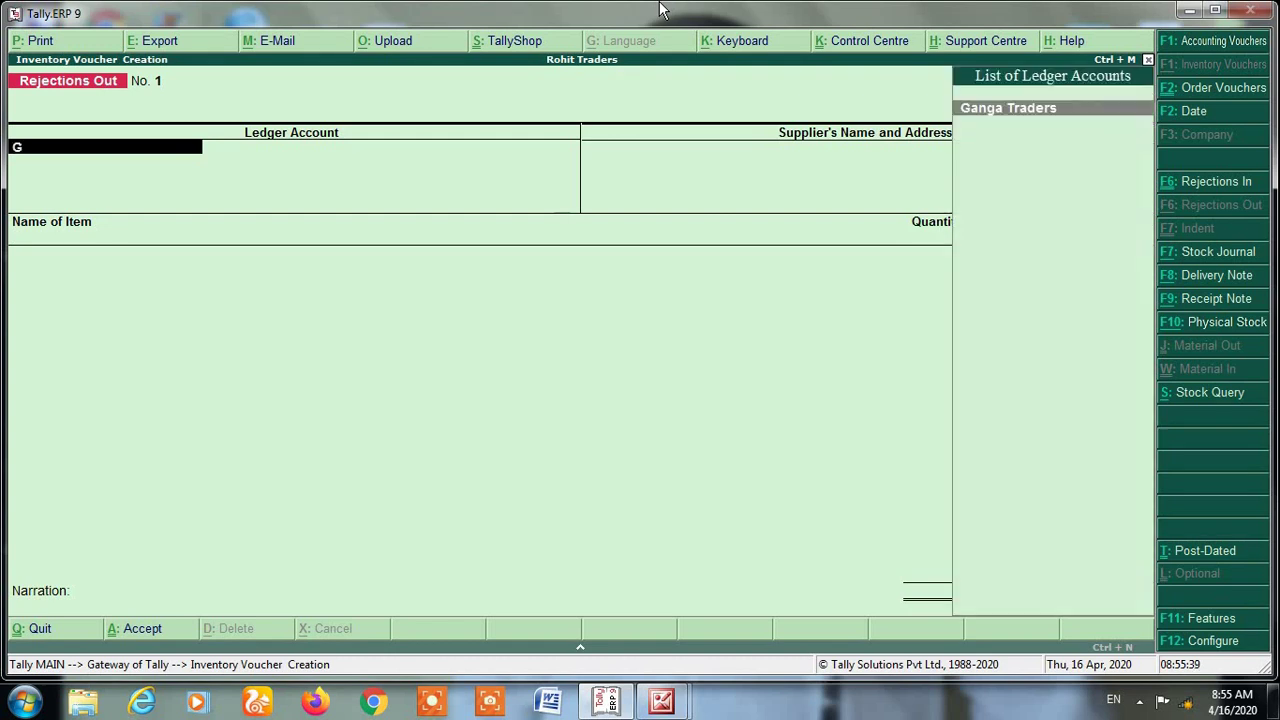
{"action": "key", "text": "Return"}
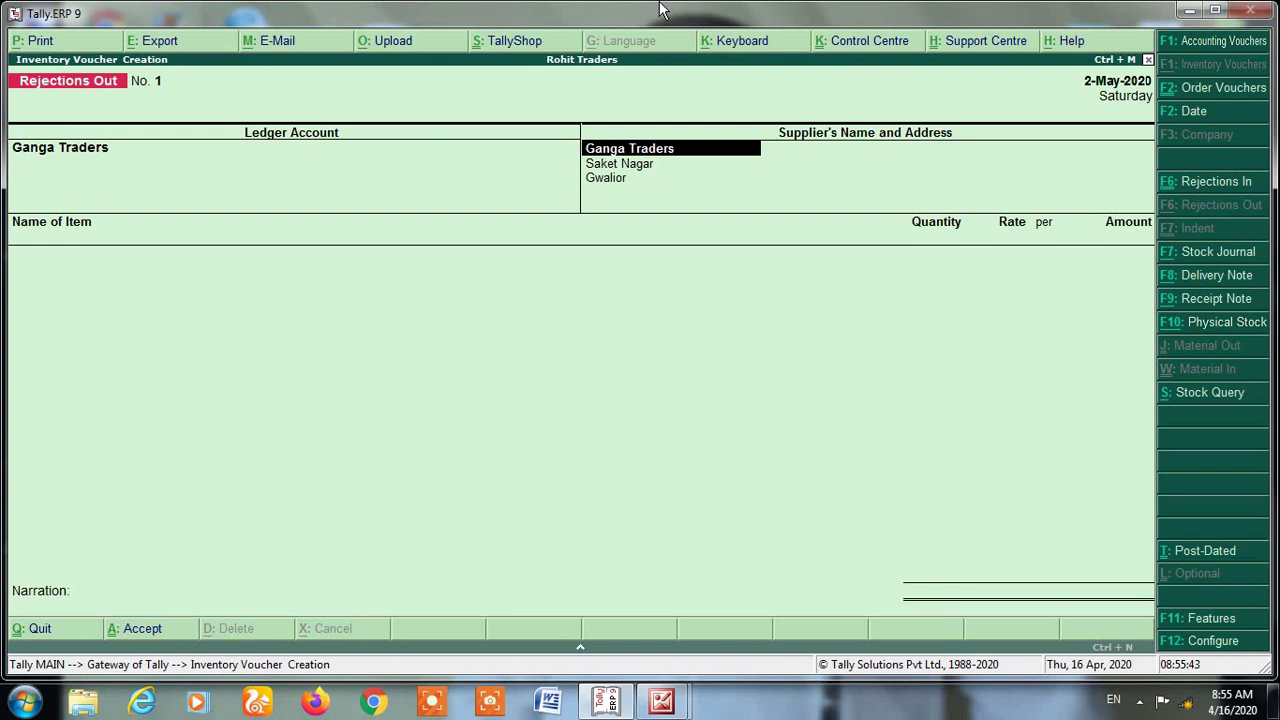
{"action": "key", "text": "Return"}
{"action": "key", "text": "Return"}
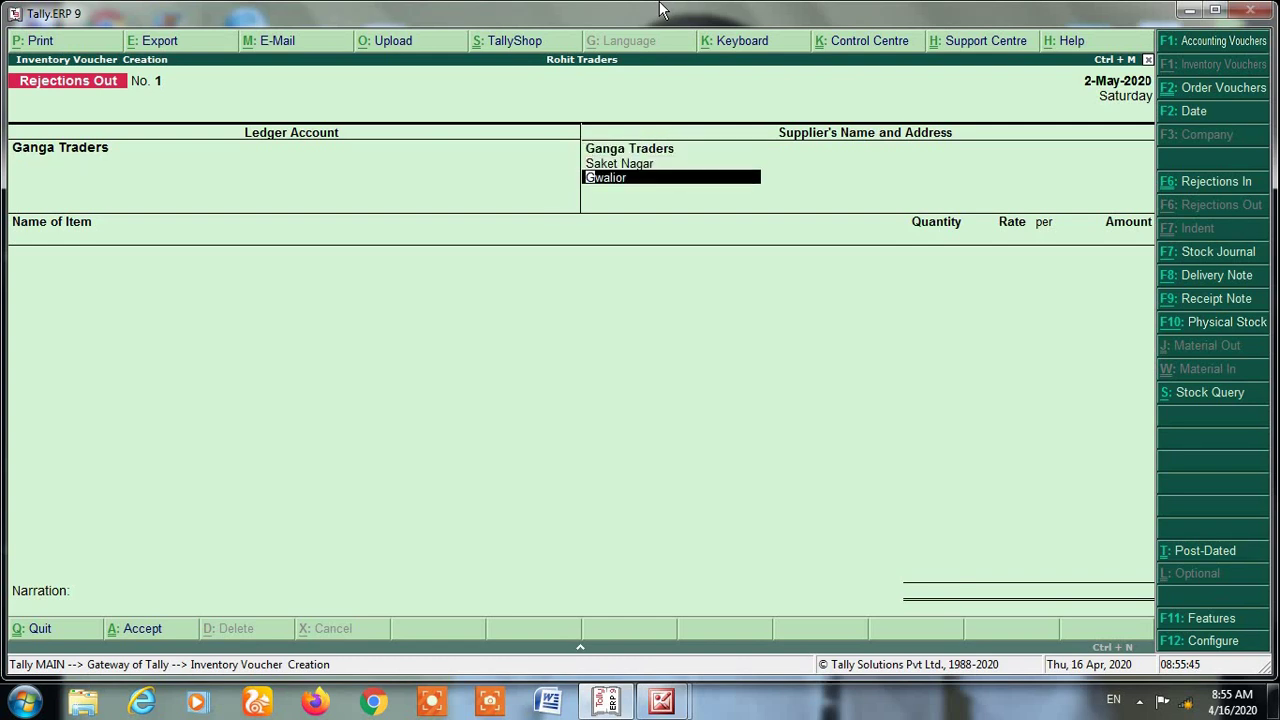
{"action": "key", "text": "Return"}
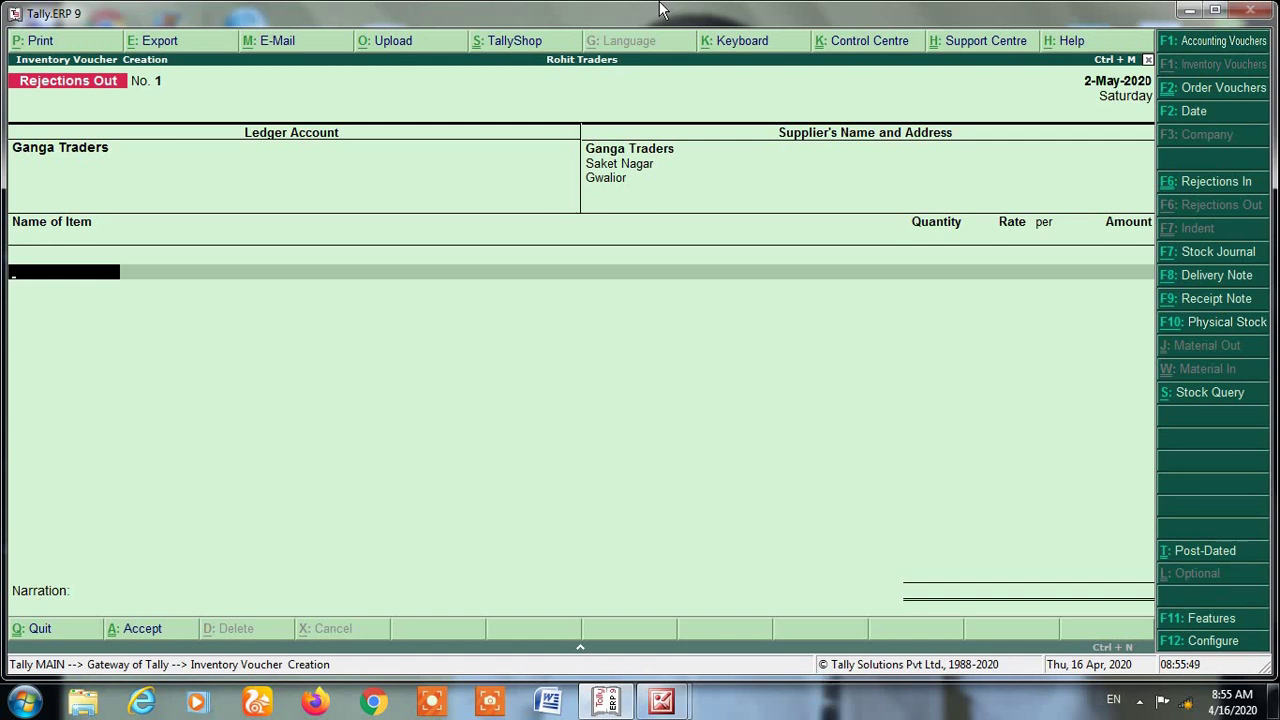
Add A Stock Item 5% GST to the Rejections Out voucher against tracking number CH0003, with quantity 5 pcs at the default rate of 1,000
{"action": "type", "text": "A"}
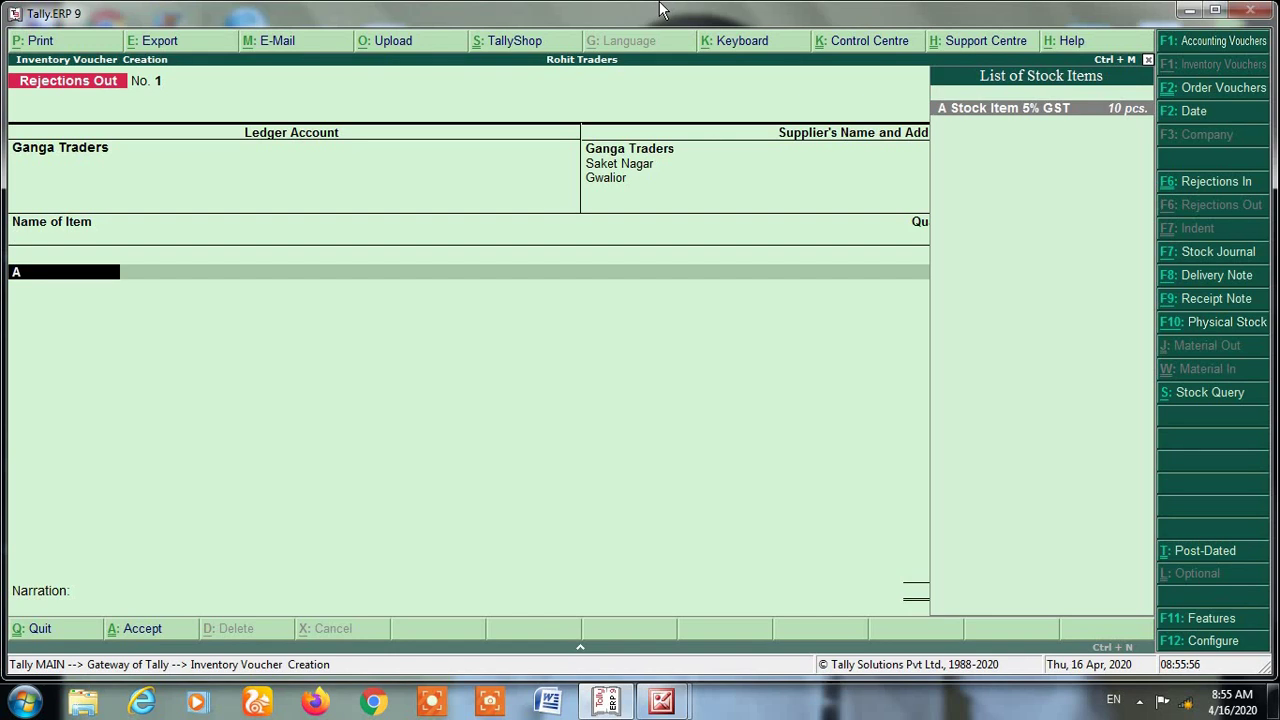
{"action": "key", "text": "Return"}
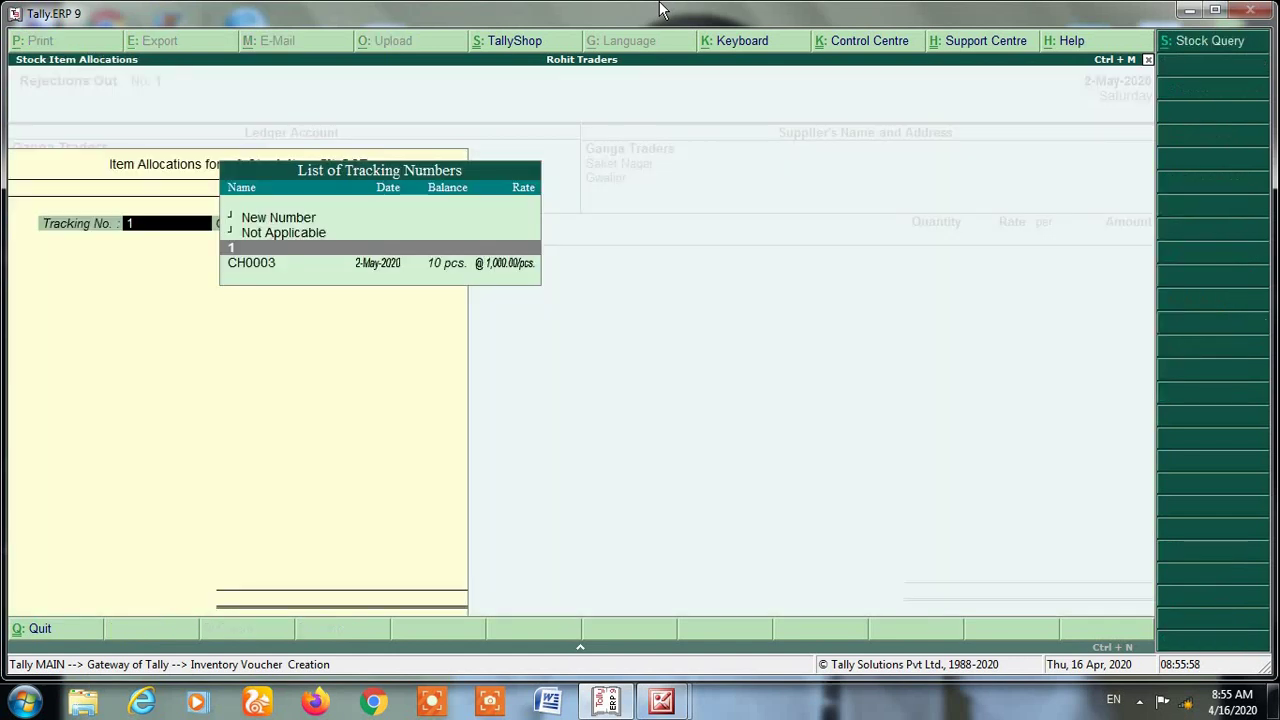
{"action": "type", "text": "1"}
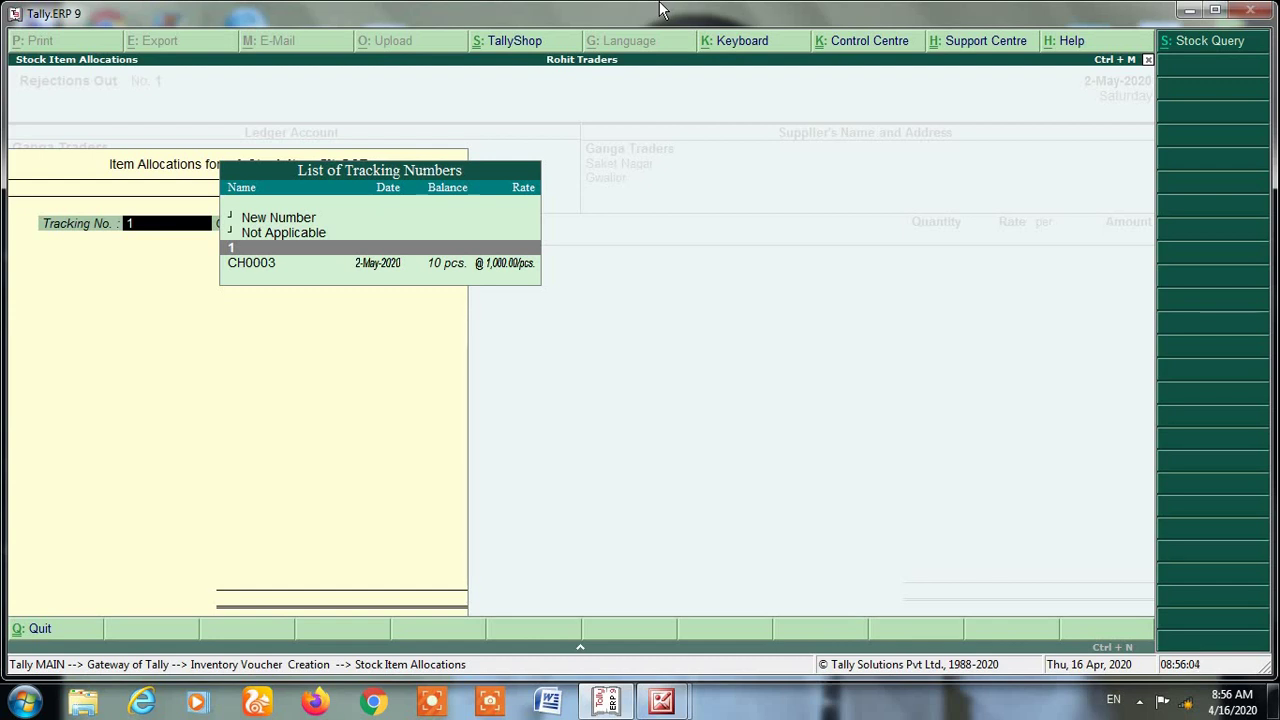
{"action": "key", "text": "Down"}
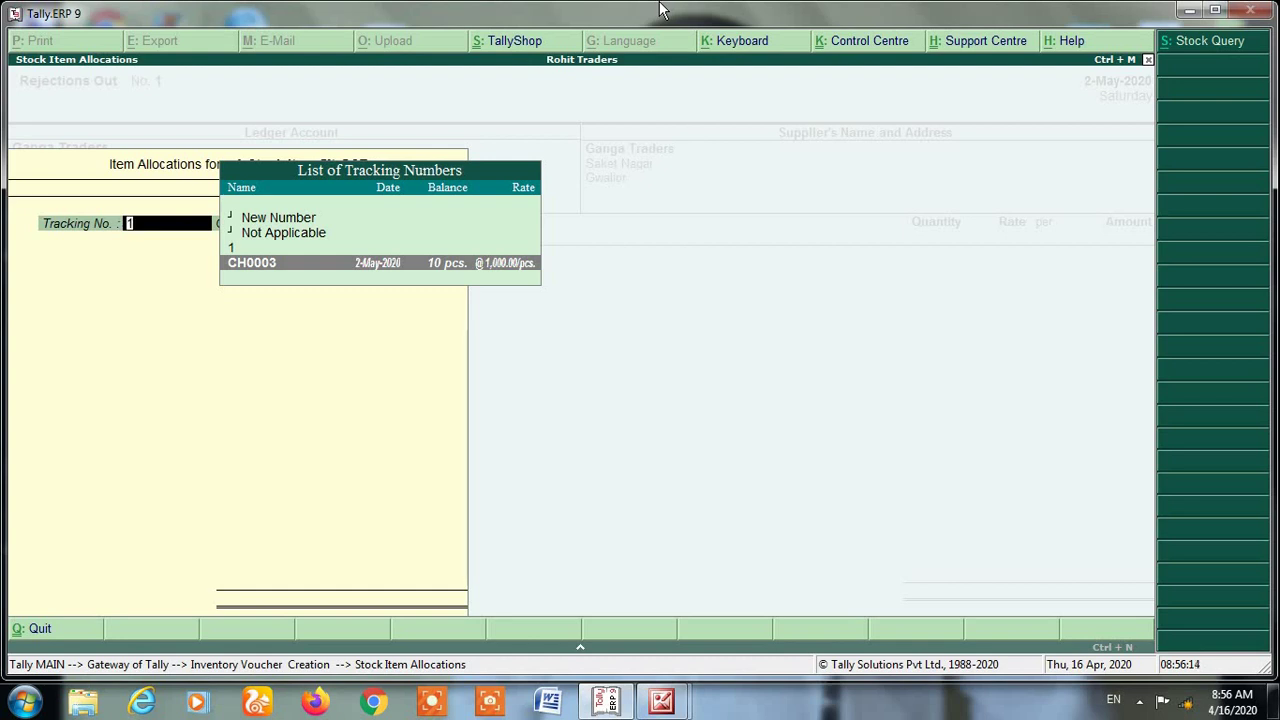
{"action": "key", "text": "Return"}
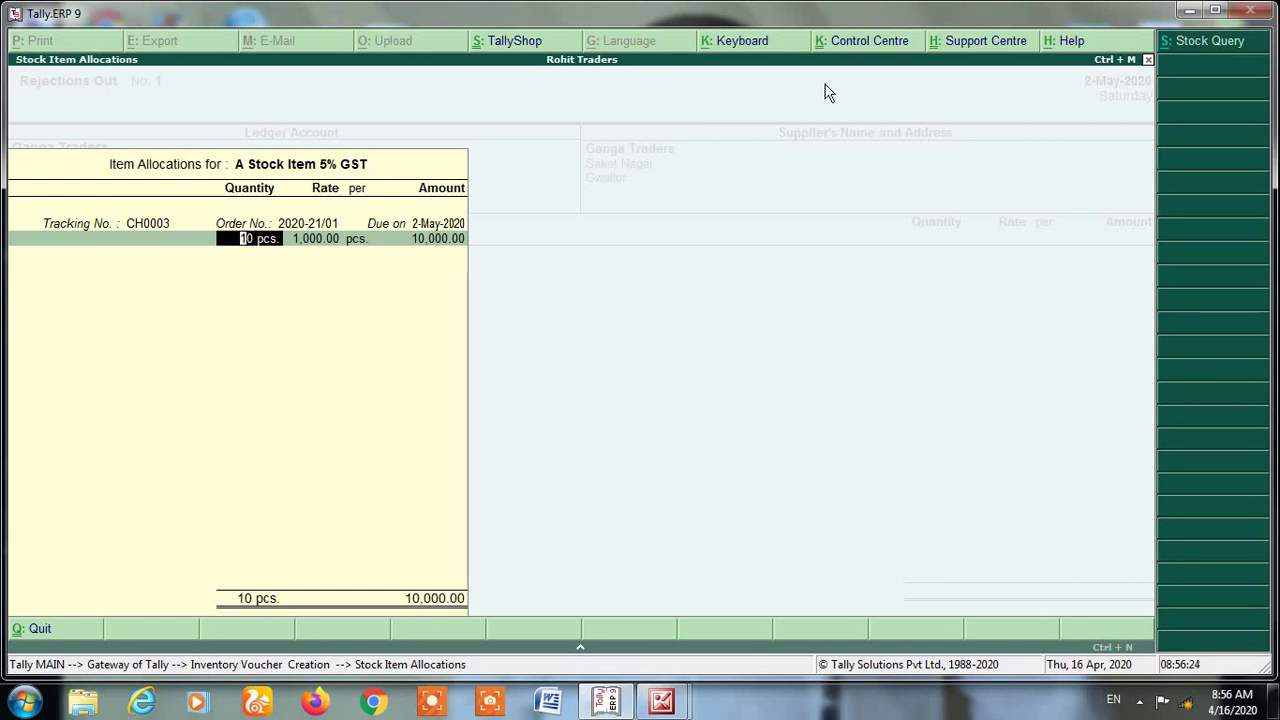
{"action": "type", "text": "5"}
{"action": "key", "text": "Return"}
{"action": "key", "text": "Return"}
{"action": "key", "text": "Return"}
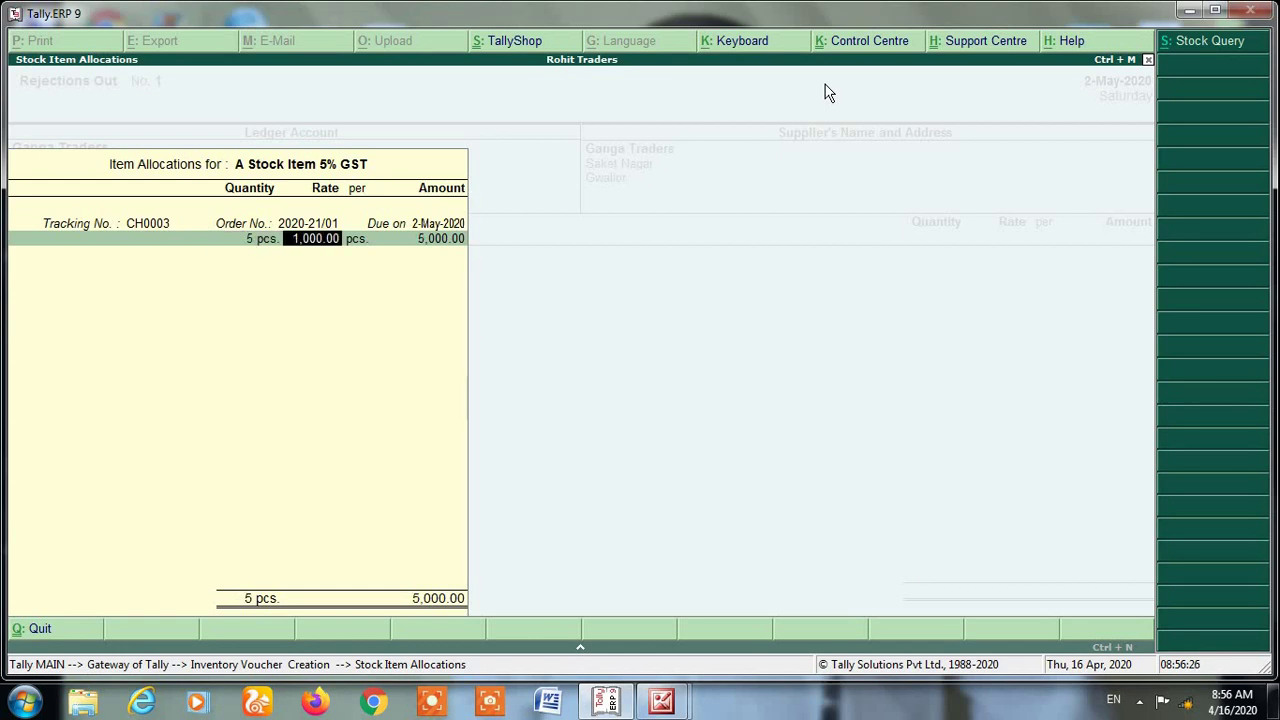
{"action": "key", "text": "Return"}
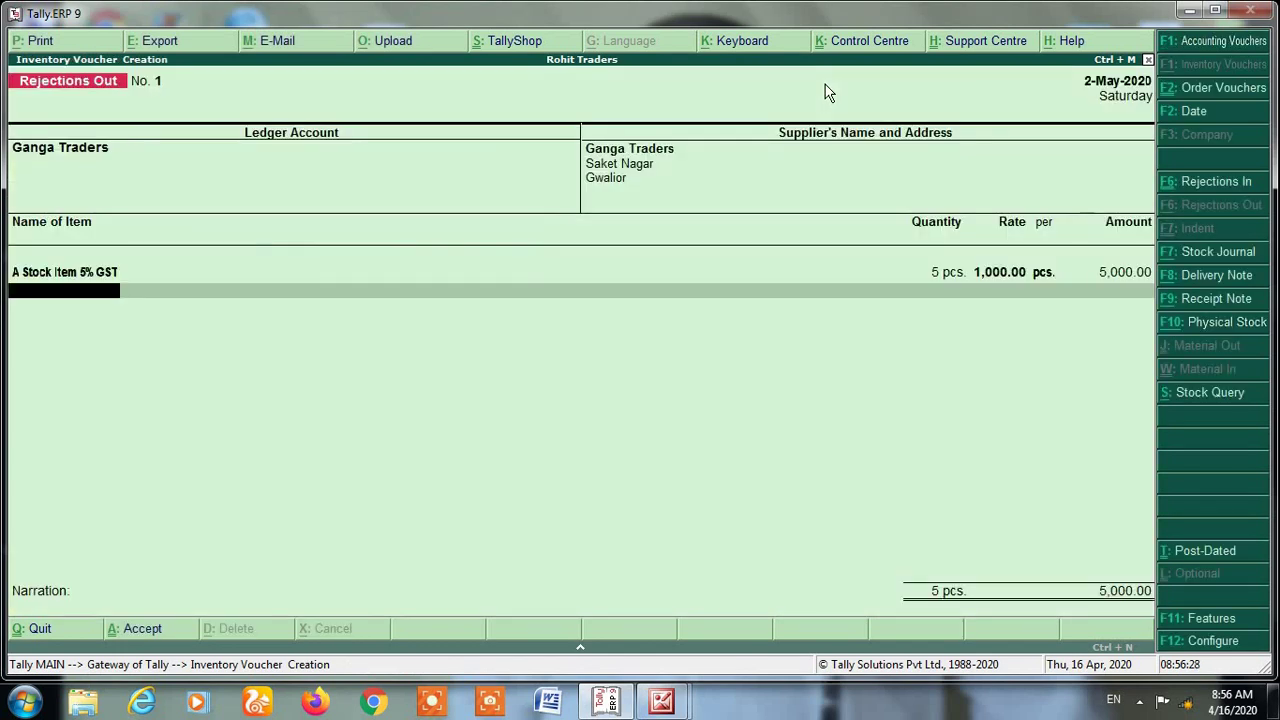
End the item list and save the Rejections Out voucher without a narration
{"action": "key", "text": "Return"}
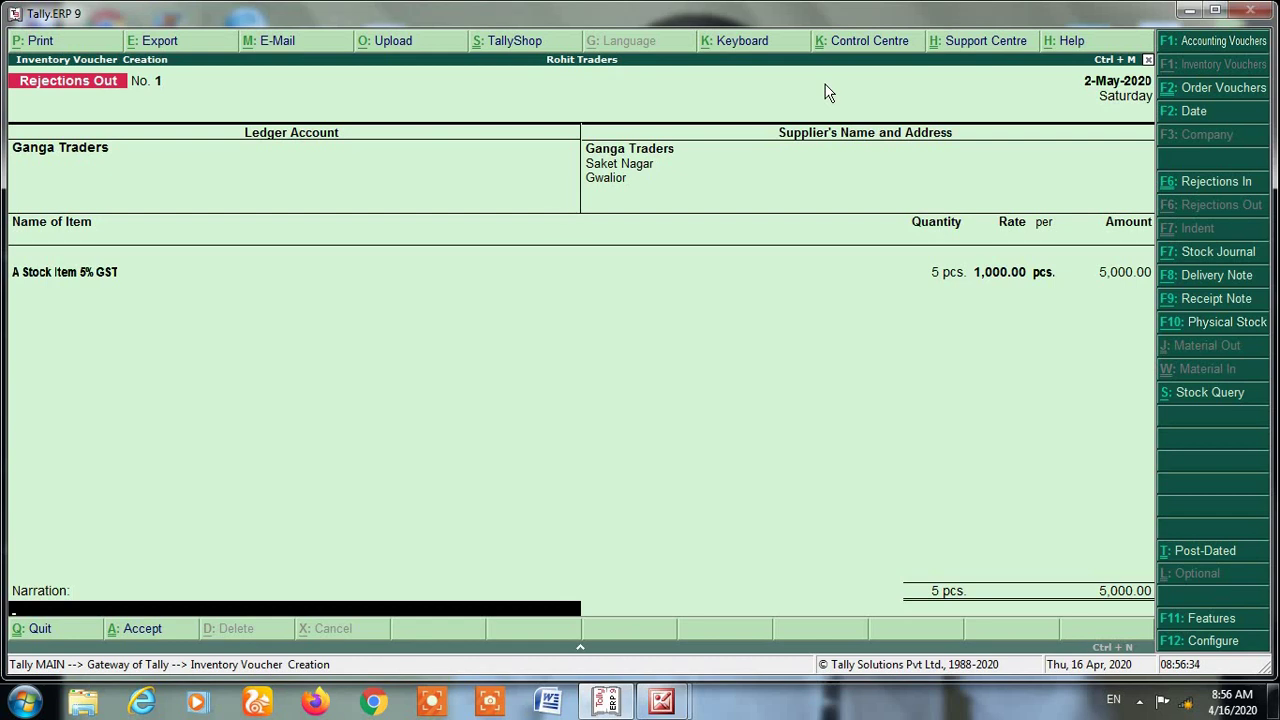
{"action": "key", "text": "Return"}
{"action": "key", "text": "Return"}
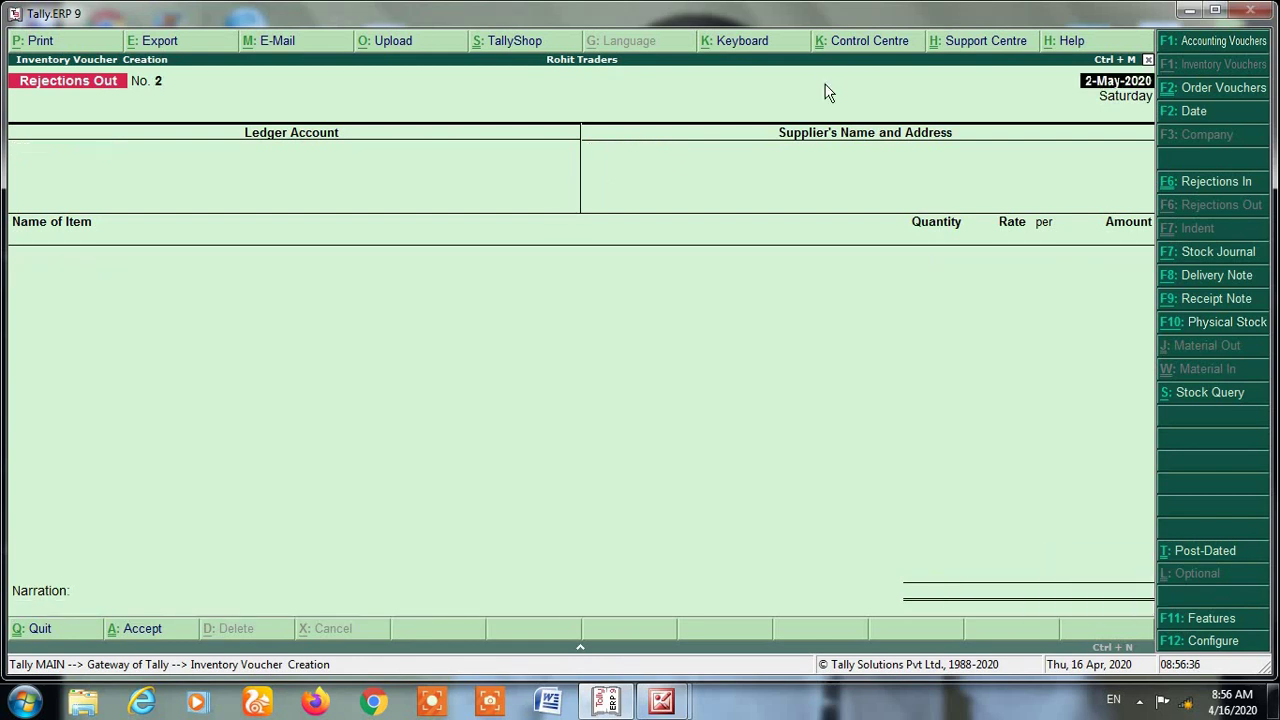
Leave inventory voucher creation, check the closing quantities in the Stock Summary, and return to the Gateway of Tally
{"action": "key", "text": "Escape"}
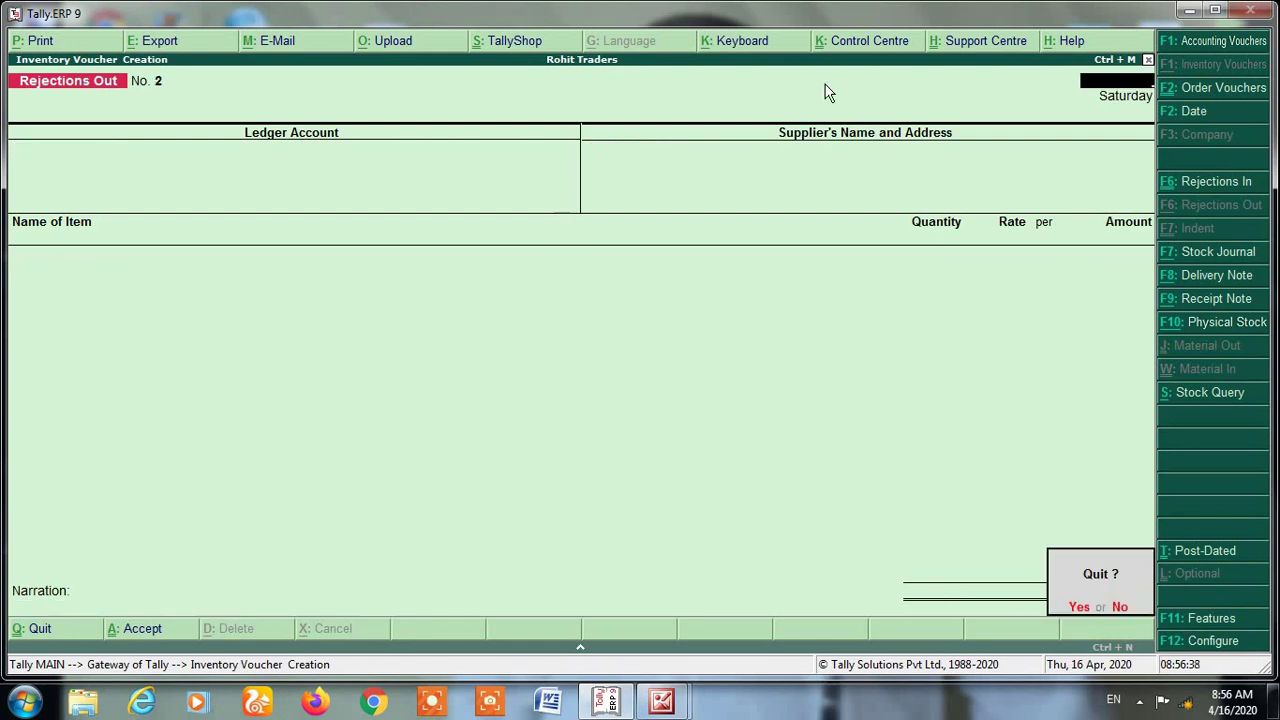
{"action": "key", "text": "Return"}
{"action": "key", "text": "s"}
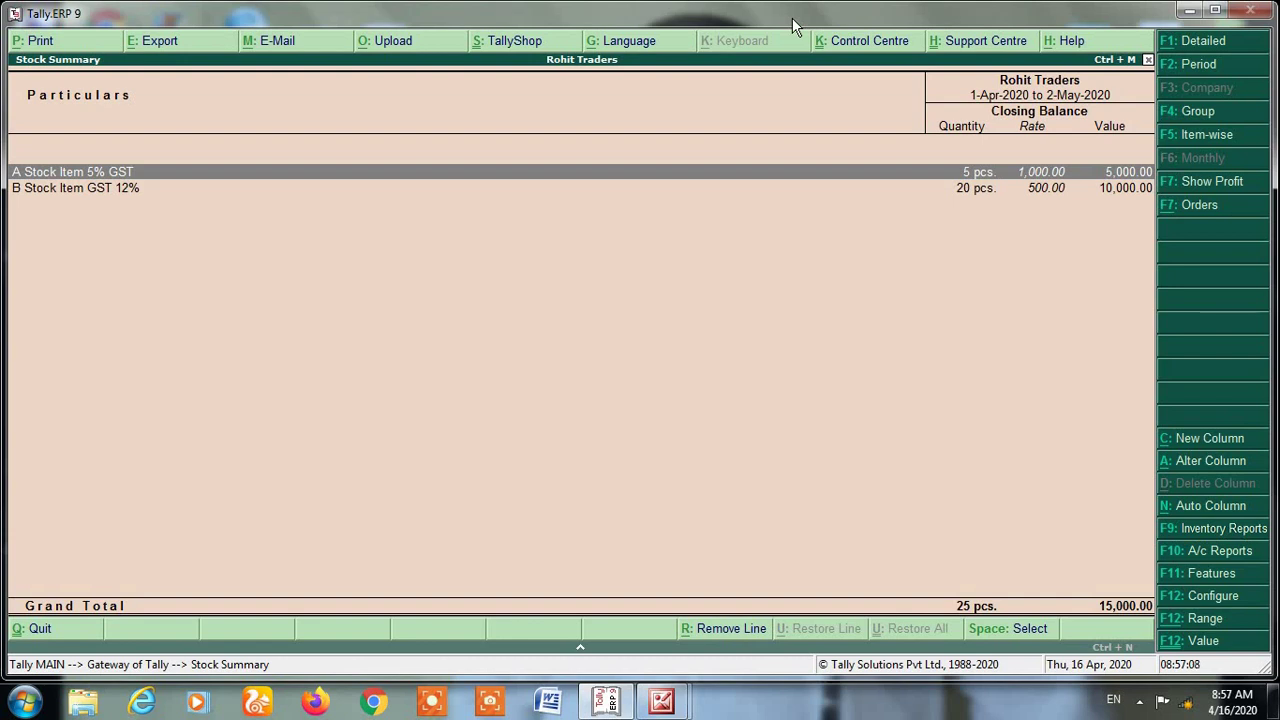
{"action": "key", "text": "Escape"}
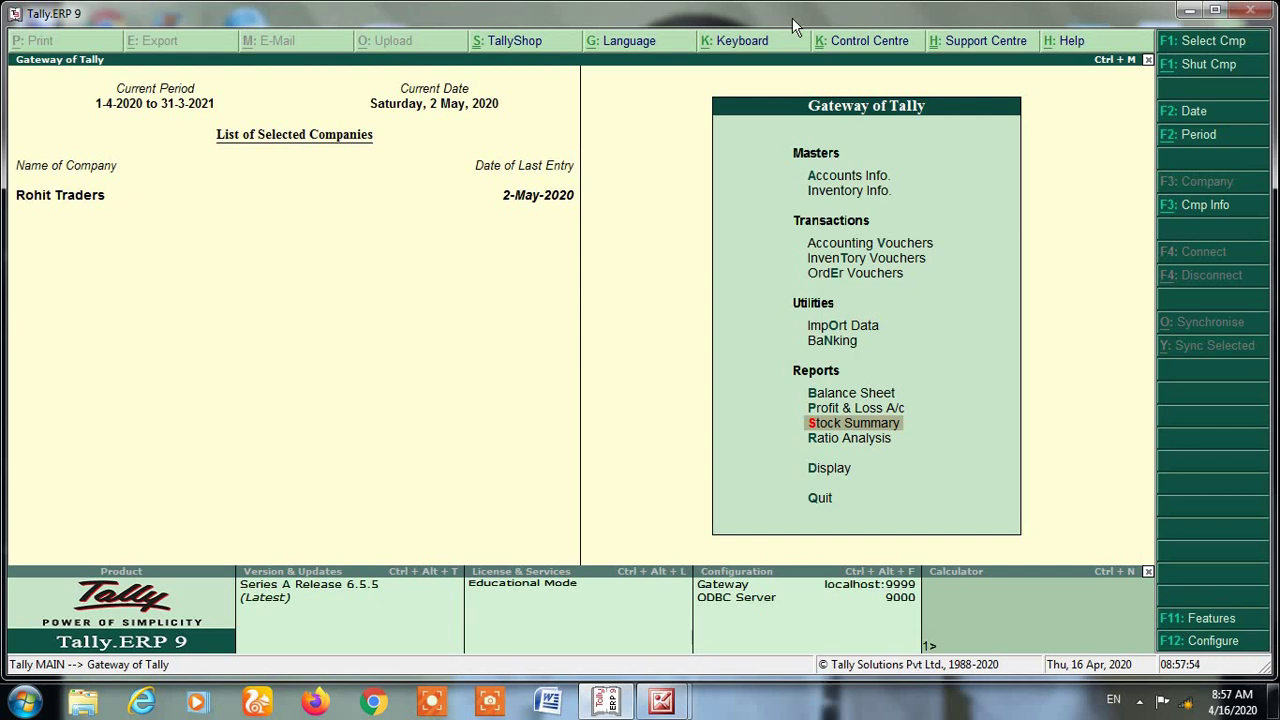
Open accounting voucher creation from the Gateway of Tally and switch to a Purchase voucher
{"action": "key", "text": "Up"}
{"action": "key", "text": "Up"}
{"action": "key", "text": "Up"}
{"action": "key", "text": "Up"}
{"action": "key", "text": "Up"}
{"action": "key", "text": "Up"}
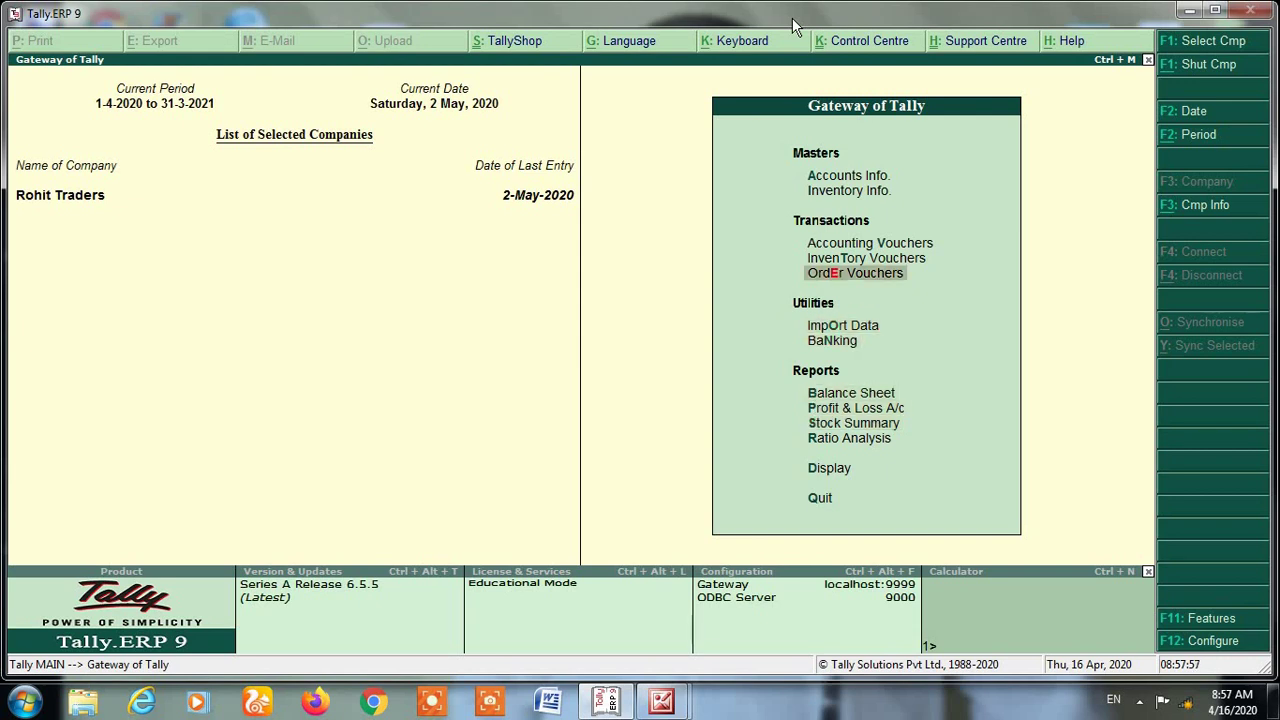
{"action": "key", "text": "Up"}
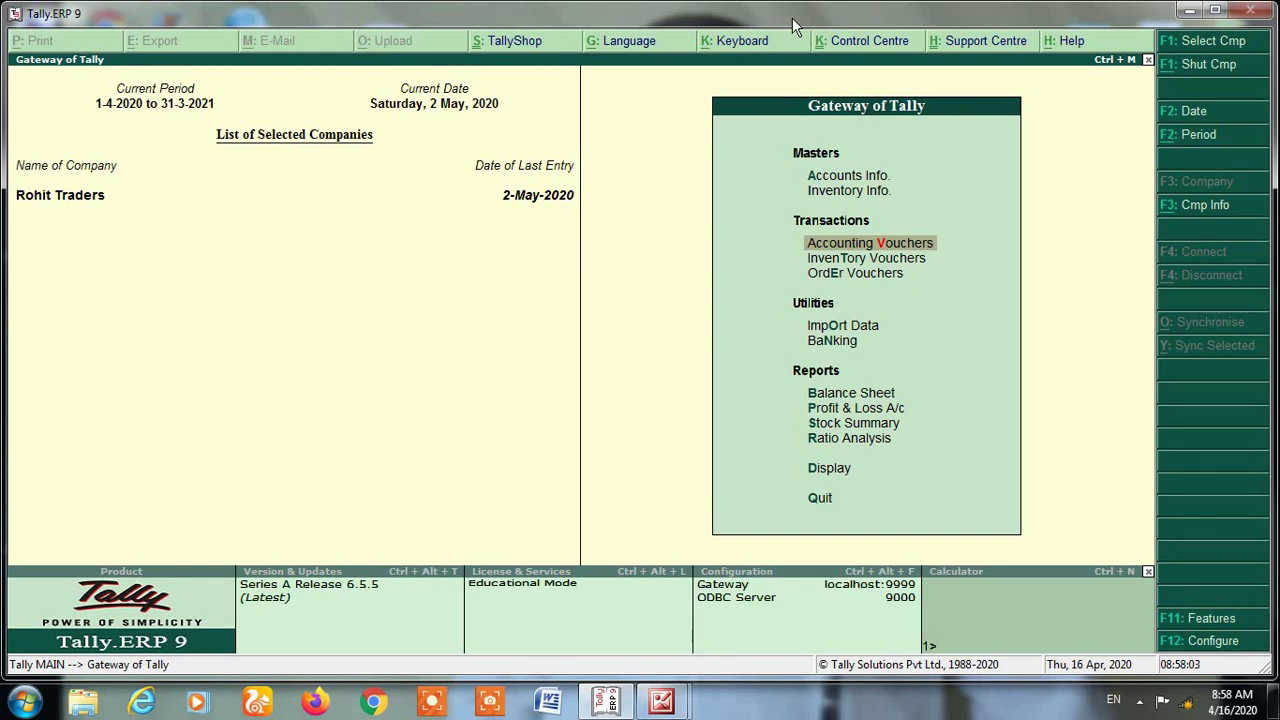
{"action": "key", "text": "Return"}
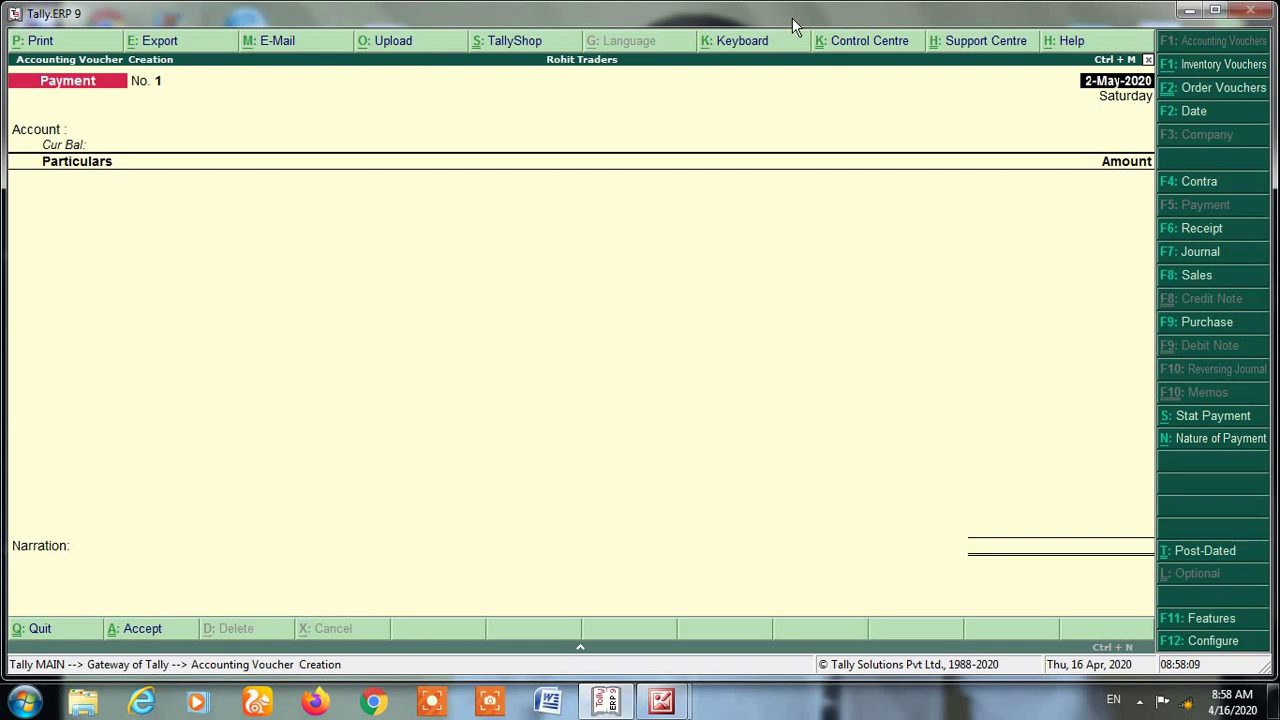
{"action": "left_click", "coordinate": [1237, 330]}
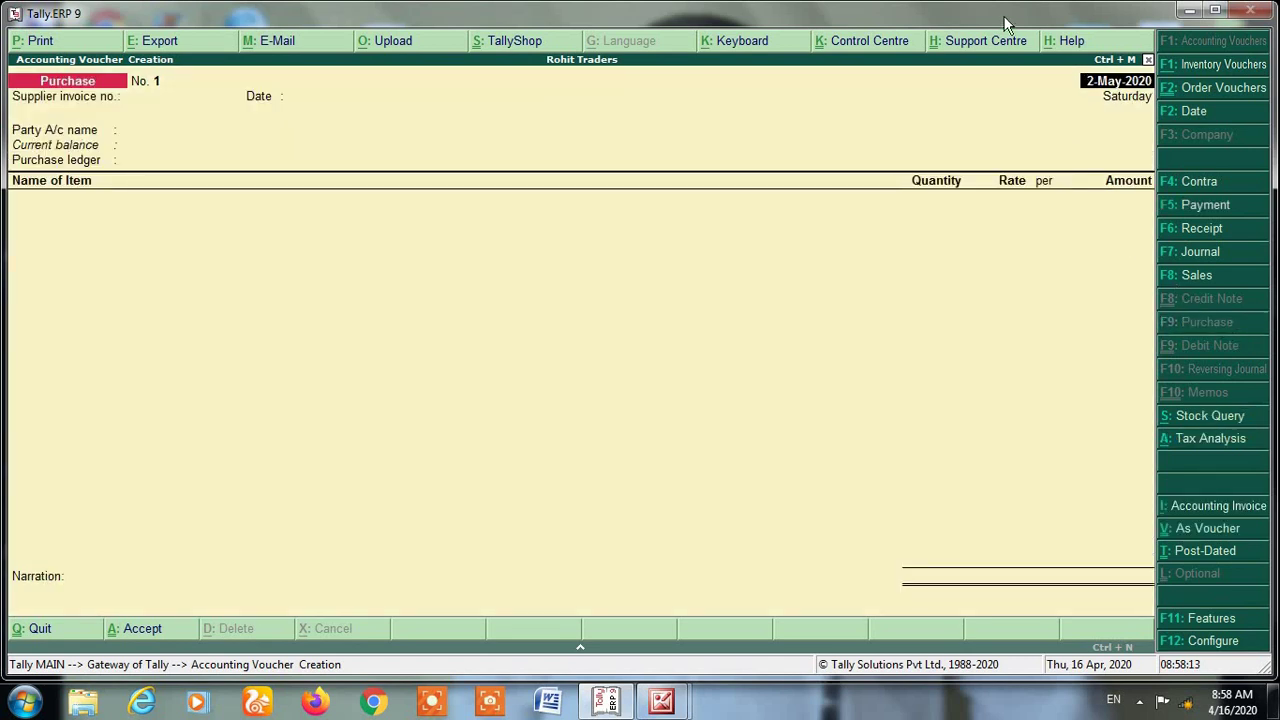
Set the Purchase voucher's date to 31-May-2020
{"action": "key", "text": "F2"}
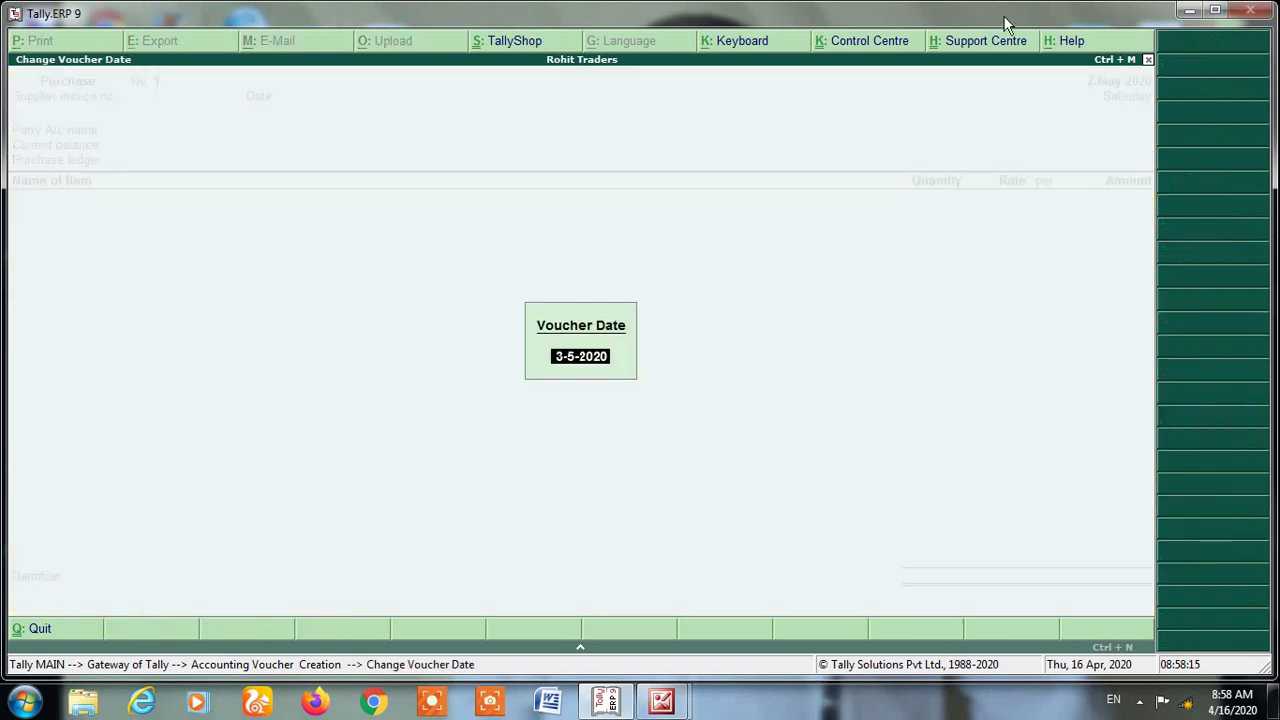
{"action": "key", "text": "BackSpace"}
{"action": "type", "text": "31 5"}
{"action": "key", "text": "Return"}
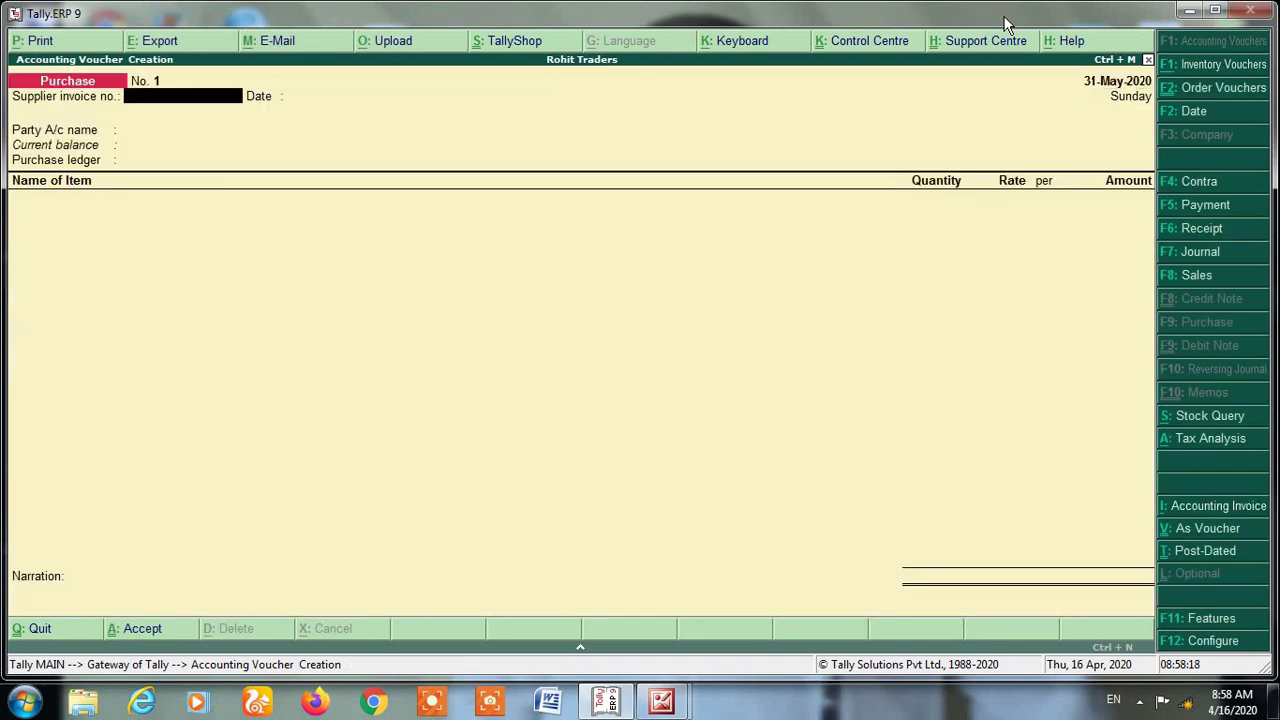
Enter supplier invoice number 125, keep the default invoice date, and choose Ganga Traders as the party account
{"action": "type", "text": "125"}
{"action": "key", "text": "Return"}
{"action": "key", "text": "Return"}
{"action": "type", "text": "Ga"}
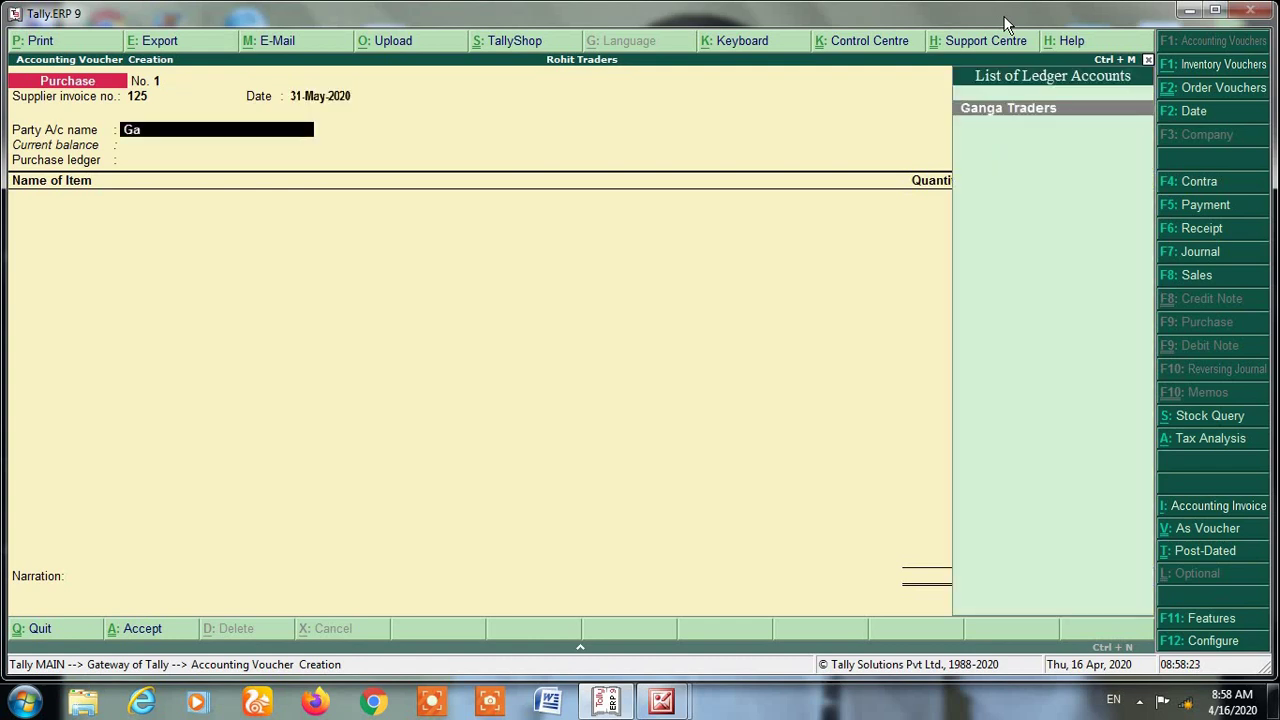
{"action": "key", "text": "Return"}
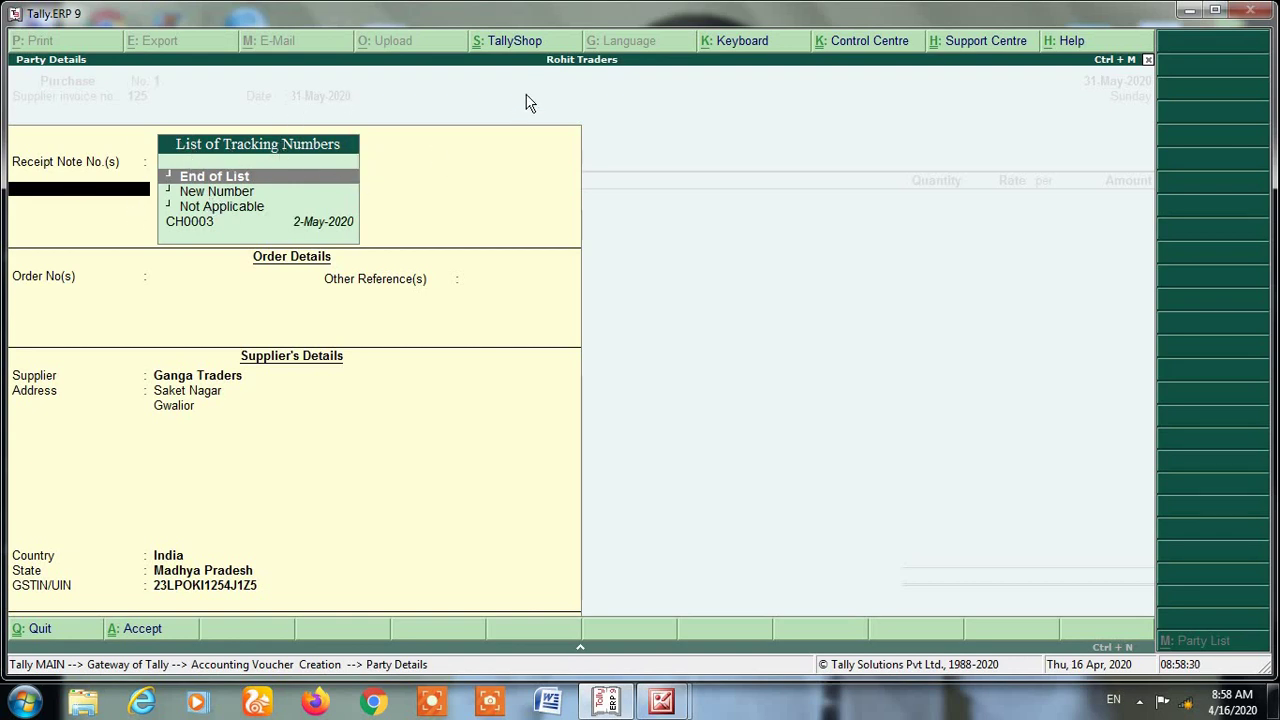
Link receipt note CH0003 in the party details, leave other references blank, and keep Purchase as the purchase ledger
{"action": "key", "text": "Down"}
{"action": "key", "text": "Down"}
{"action": "key", "text": "Down"}
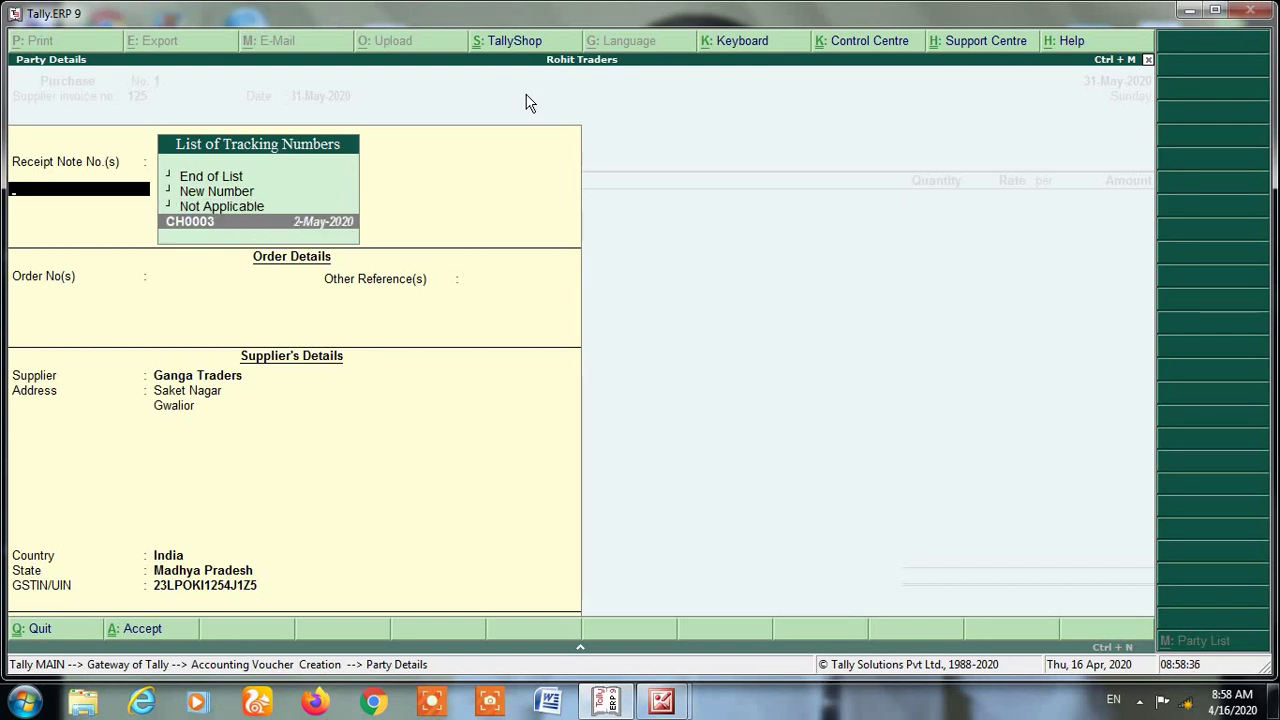
{"action": "key", "text": "Return"}
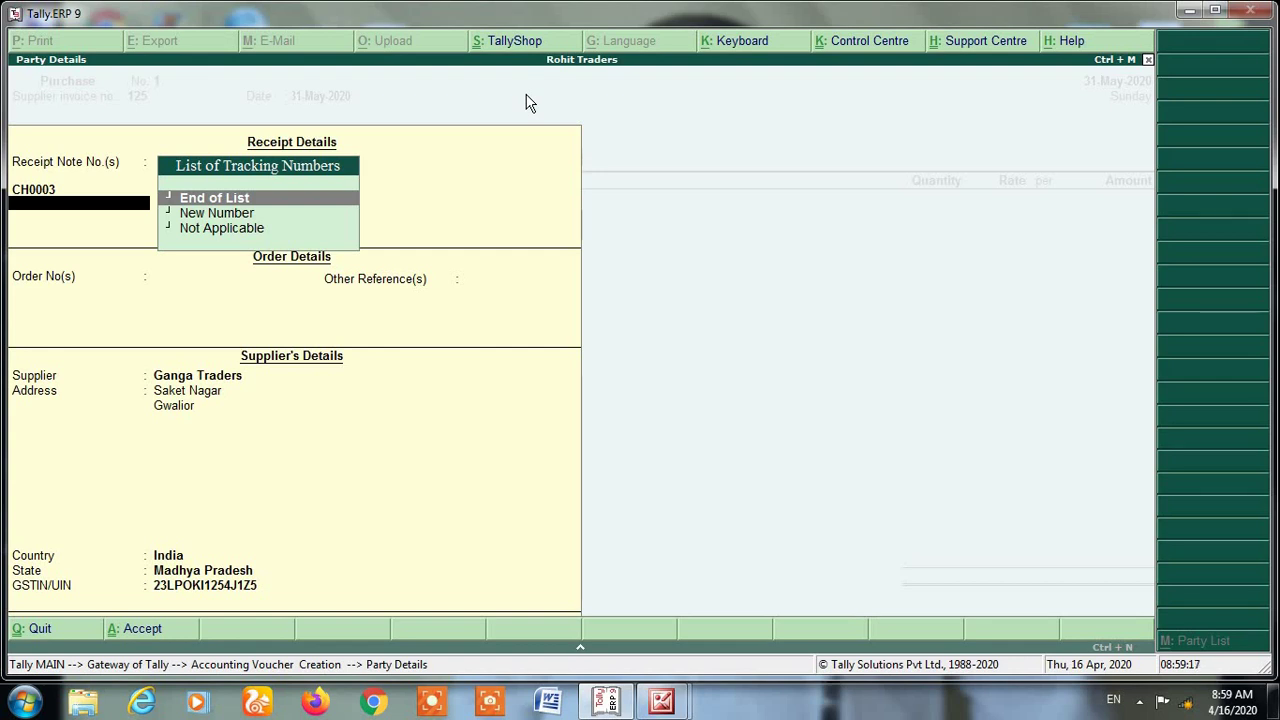
{"action": "key", "text": "Return"}
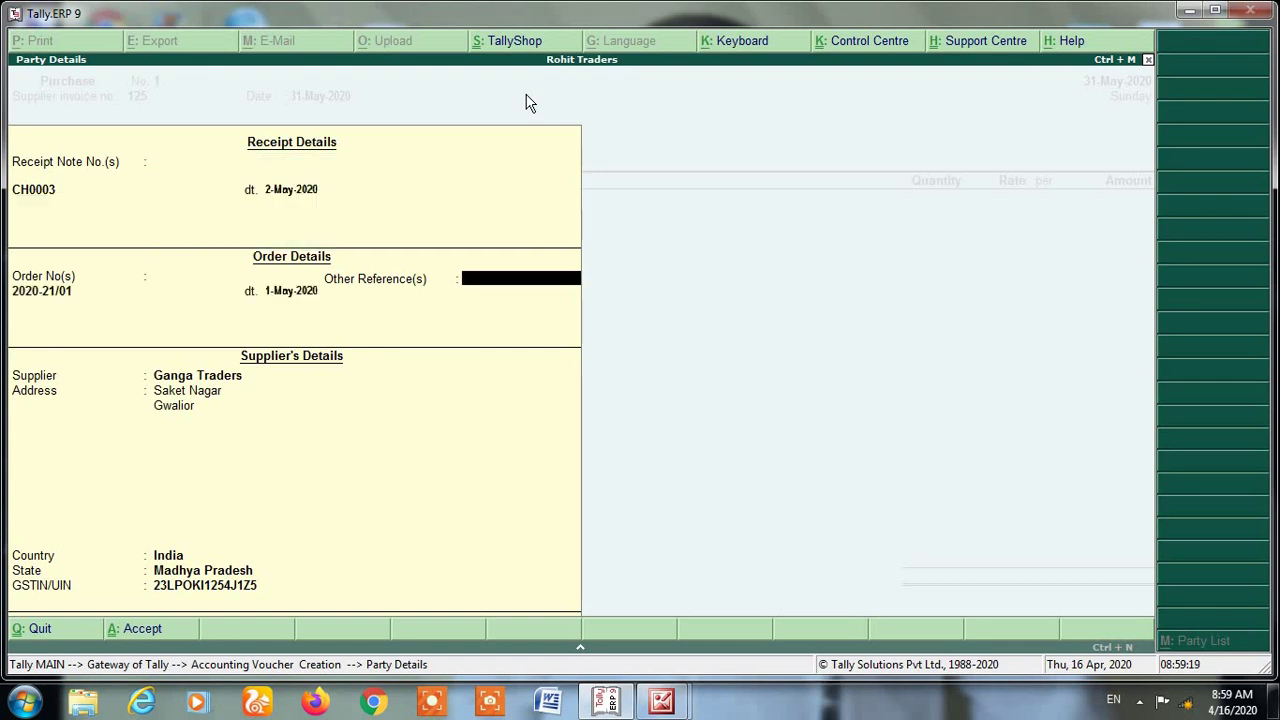
{"action": "key", "text": "Return"}
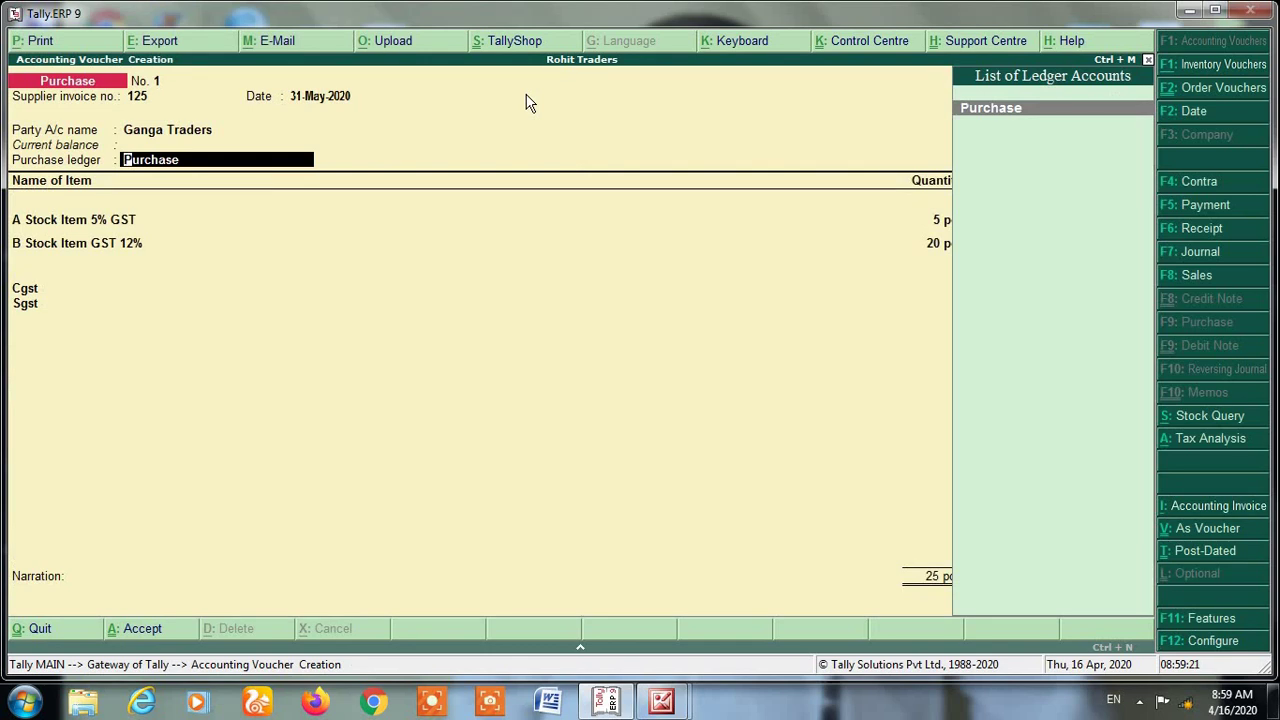
{"action": "key", "text": "Return"}
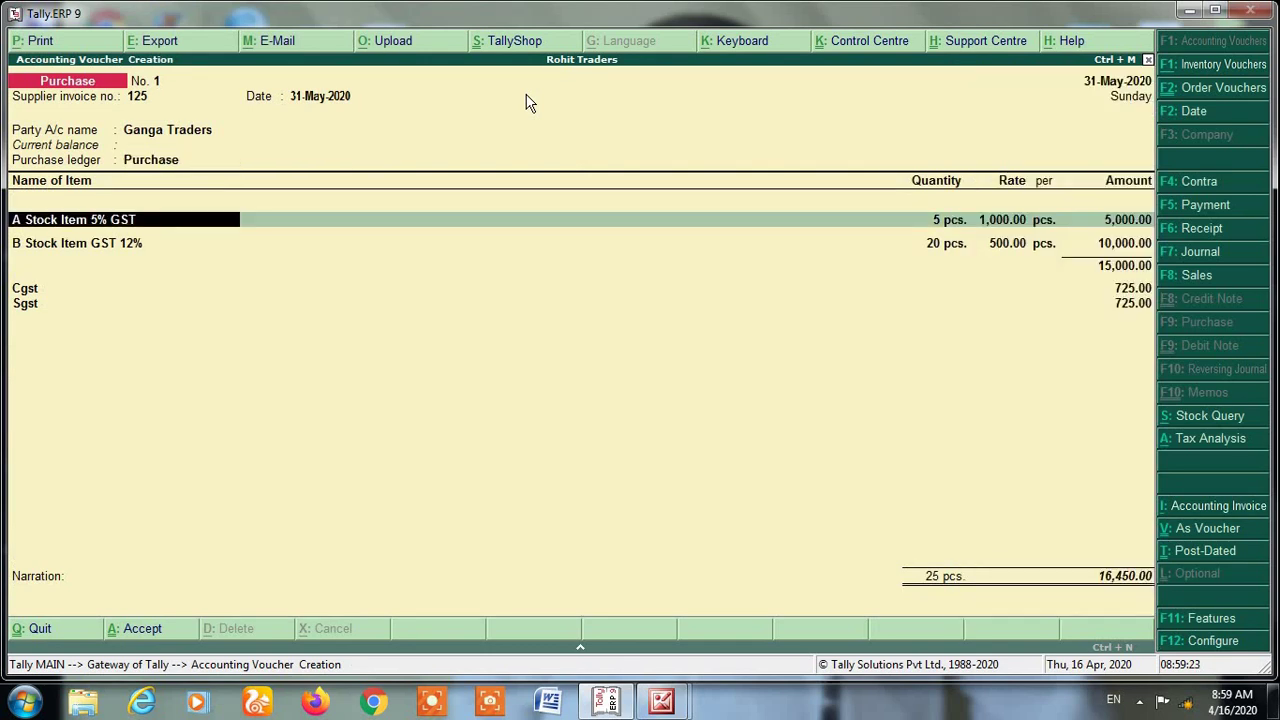
{"action": "key", "text": "Return"}
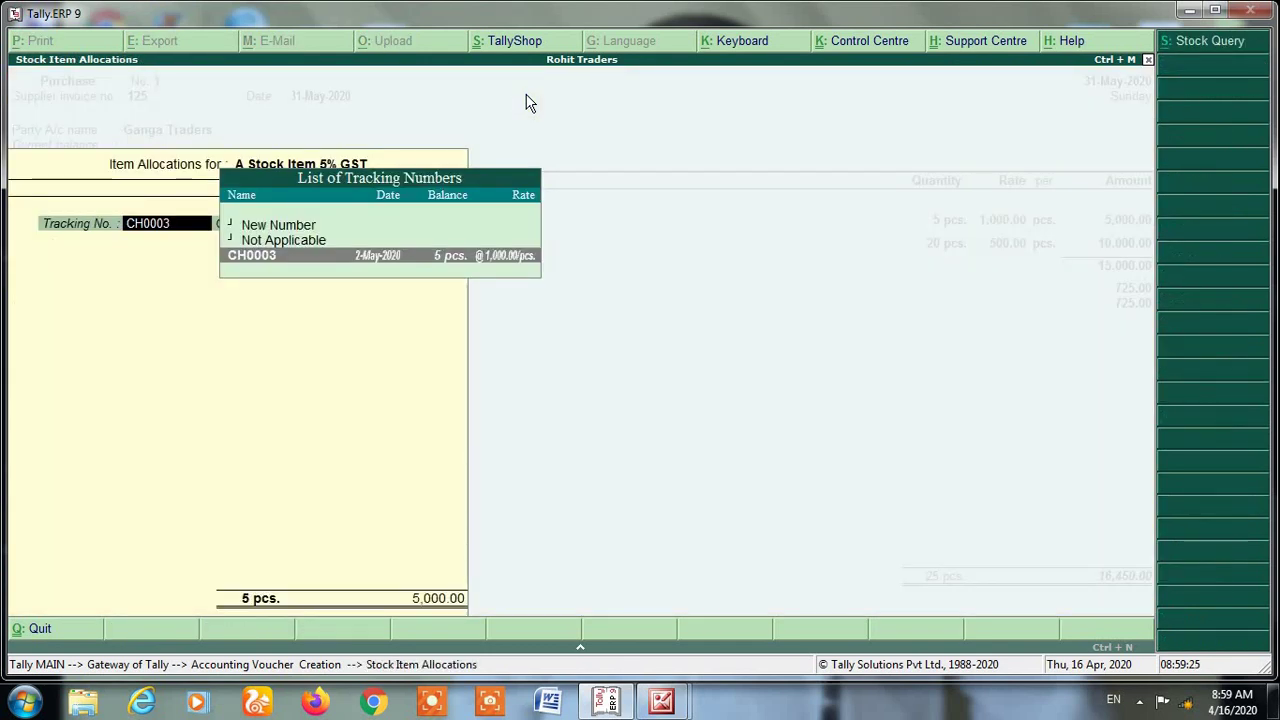
{"action": "key", "text": "Escape"}
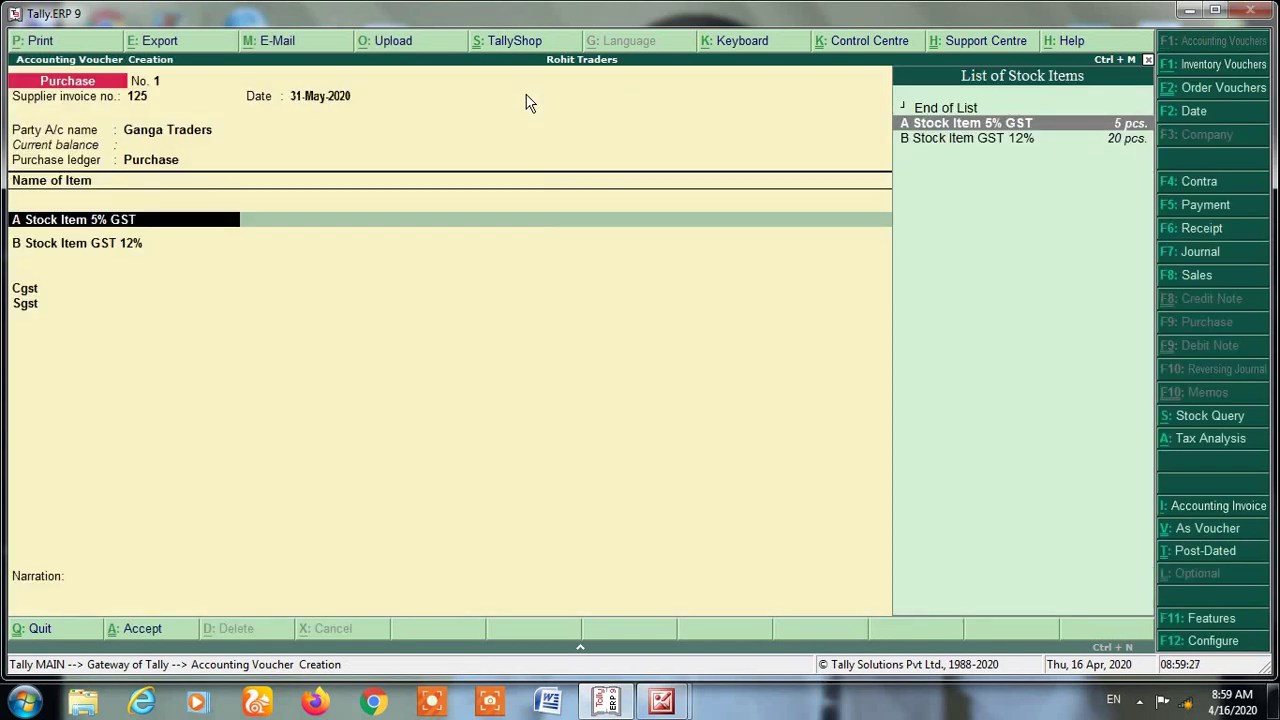
{"action": "key", "text": "BackSpace"}
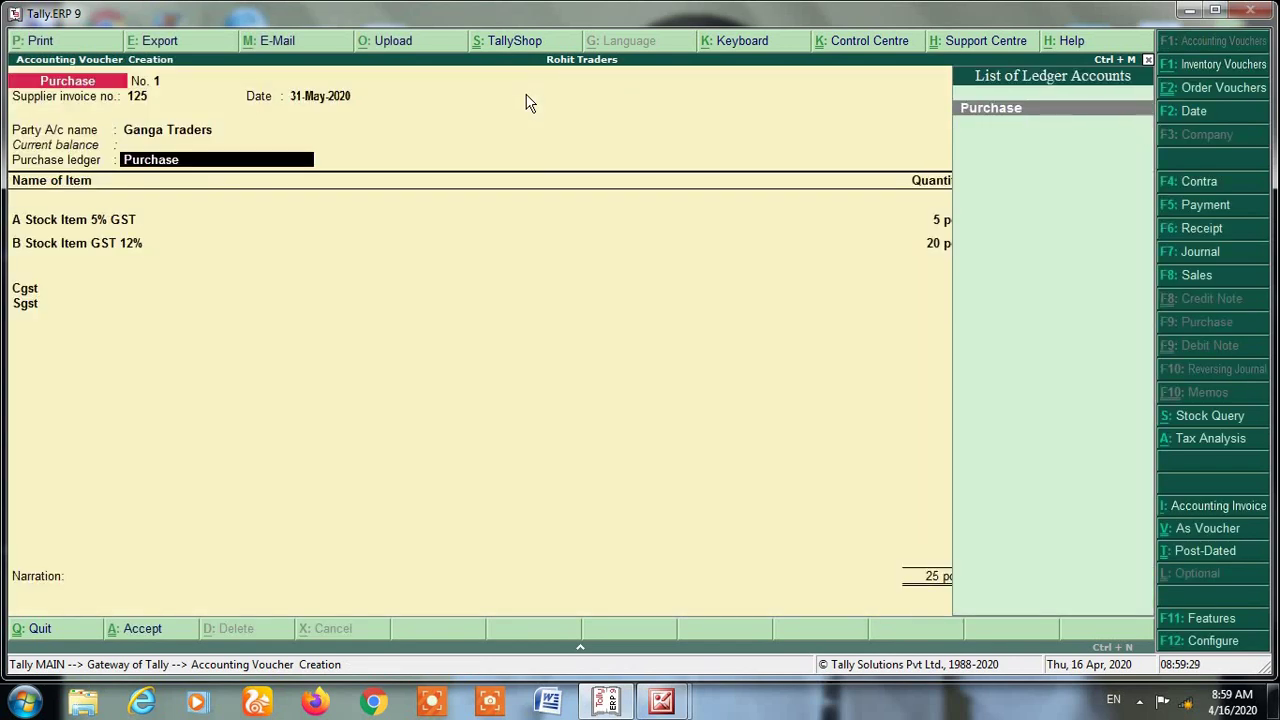
{"action": "key", "text": "Return"}
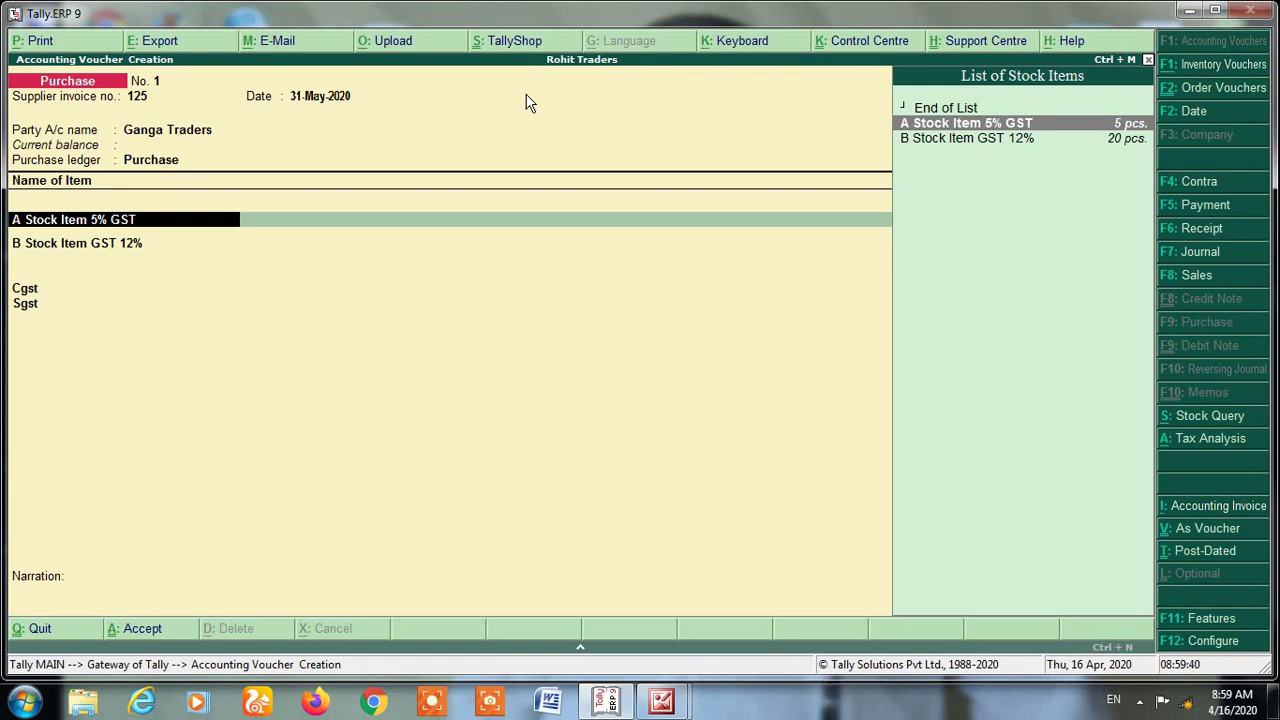
Accept the item allocation for A Stock Item 5% GST against tracking number CH0003, keeping 5 pcs at 1,000
{"action": "key", "text": "Return"}
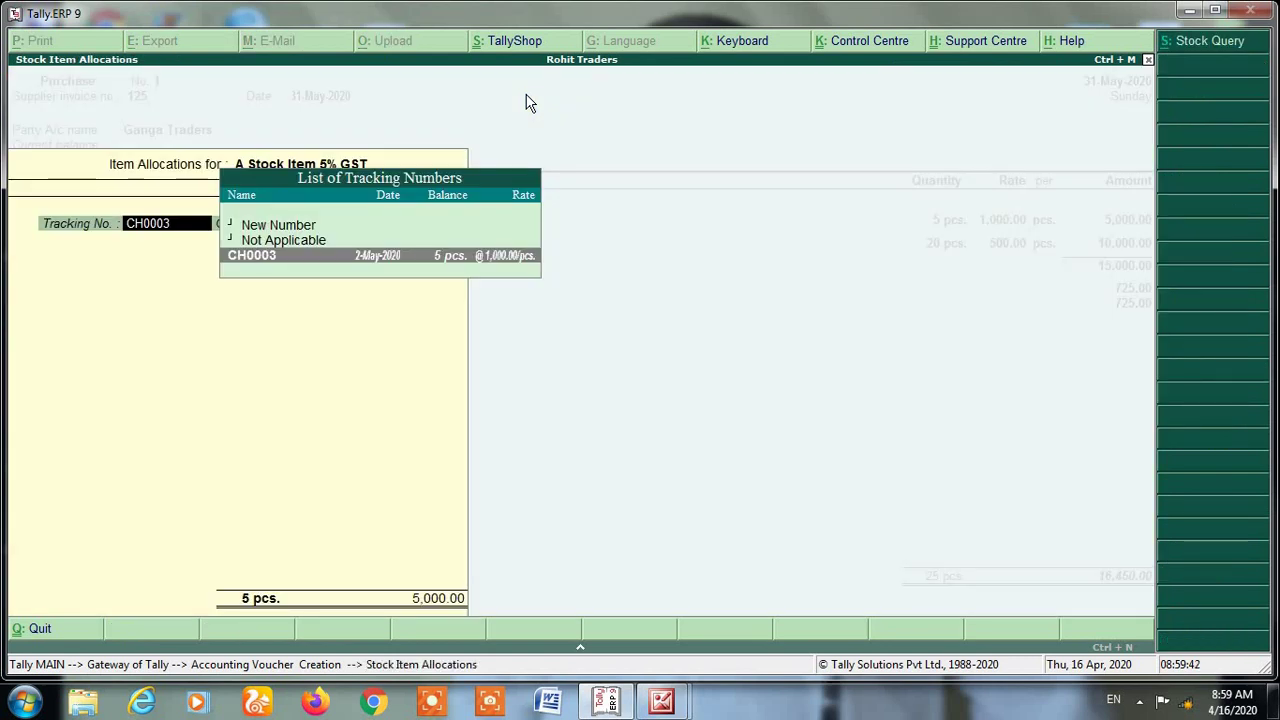
{"action": "key", "text": "Return"}
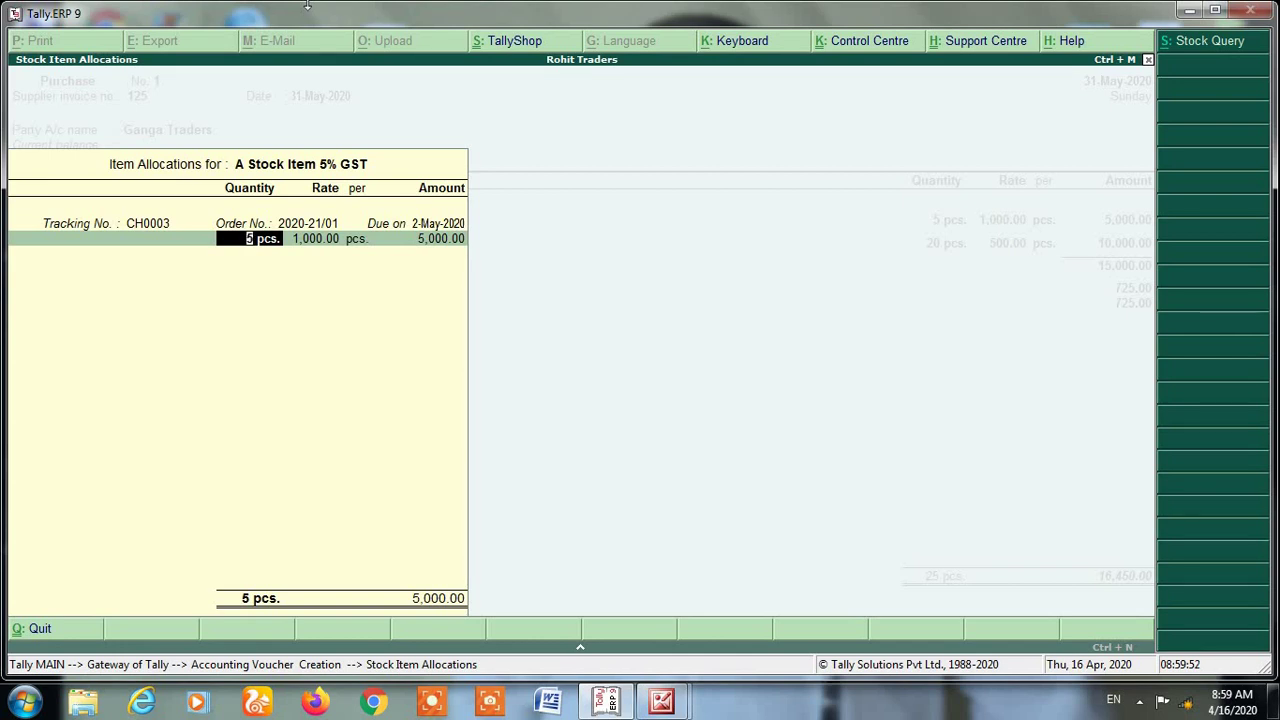
{"action": "key", "text": "Return"}
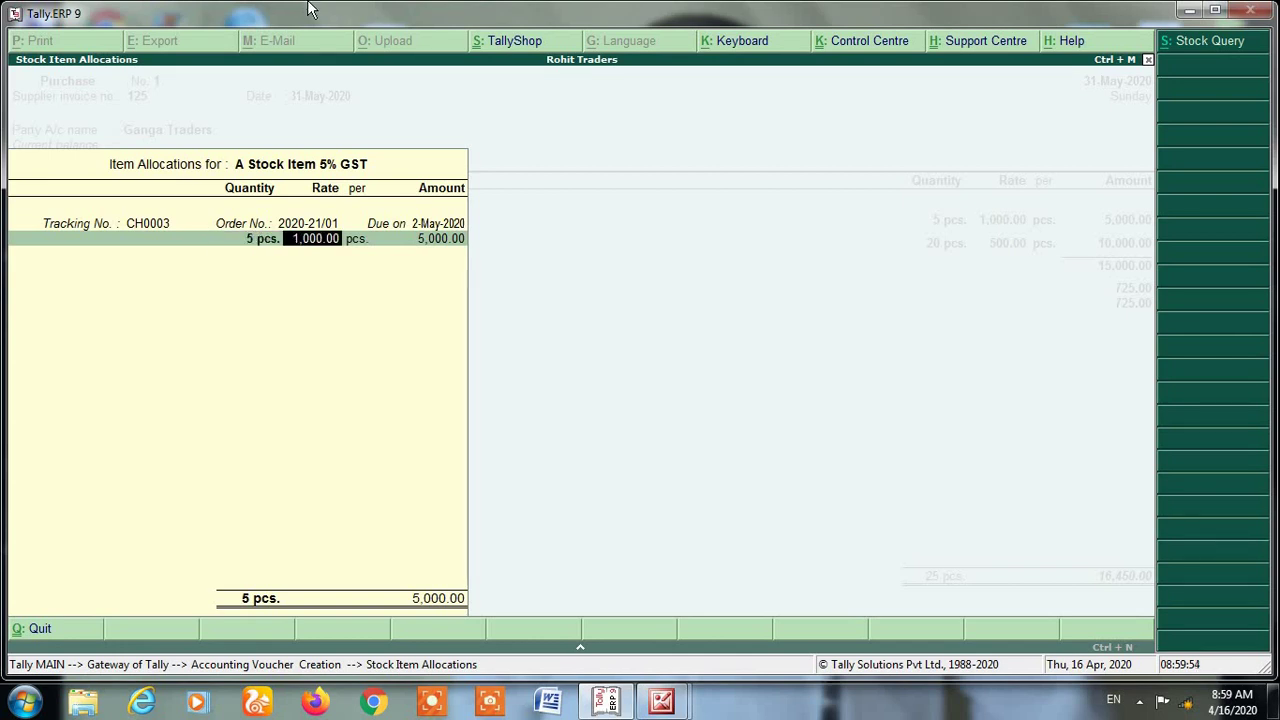
{"action": "key", "text": "Return"}
{"action": "key", "text": "Return"}
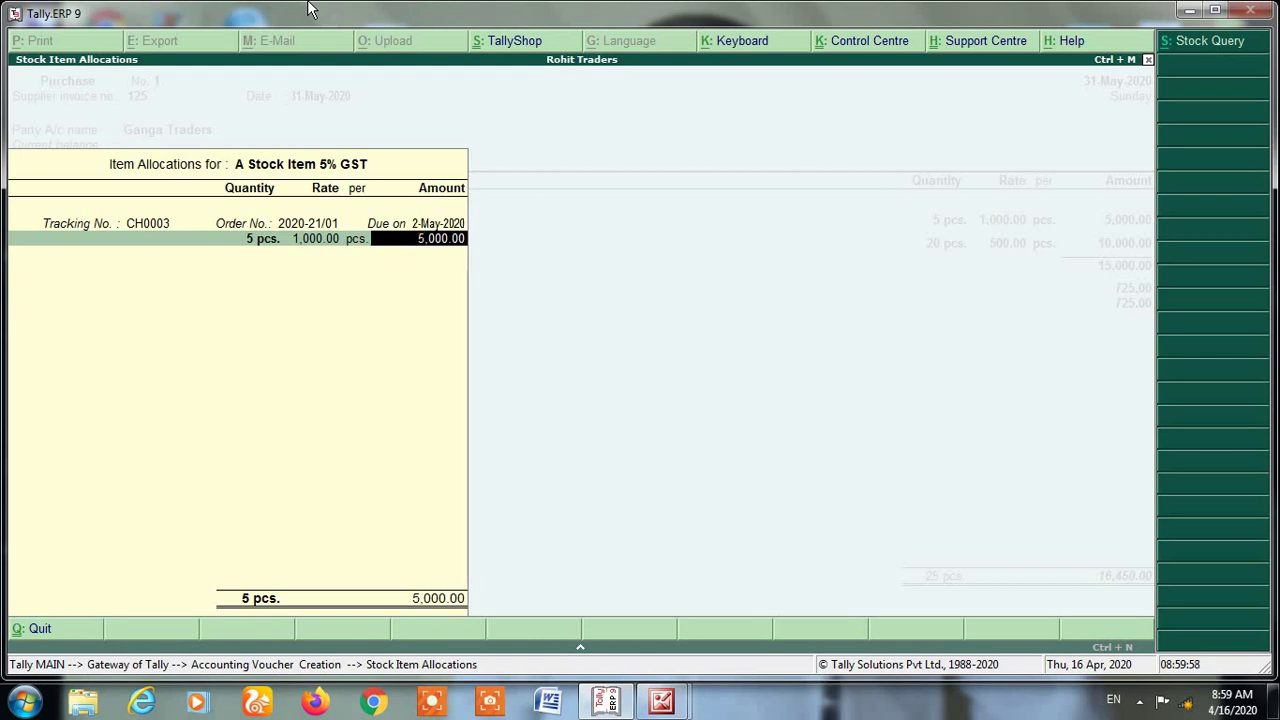
{"action": "key", "text": "Return"}
{"action": "key", "text": "Return"}
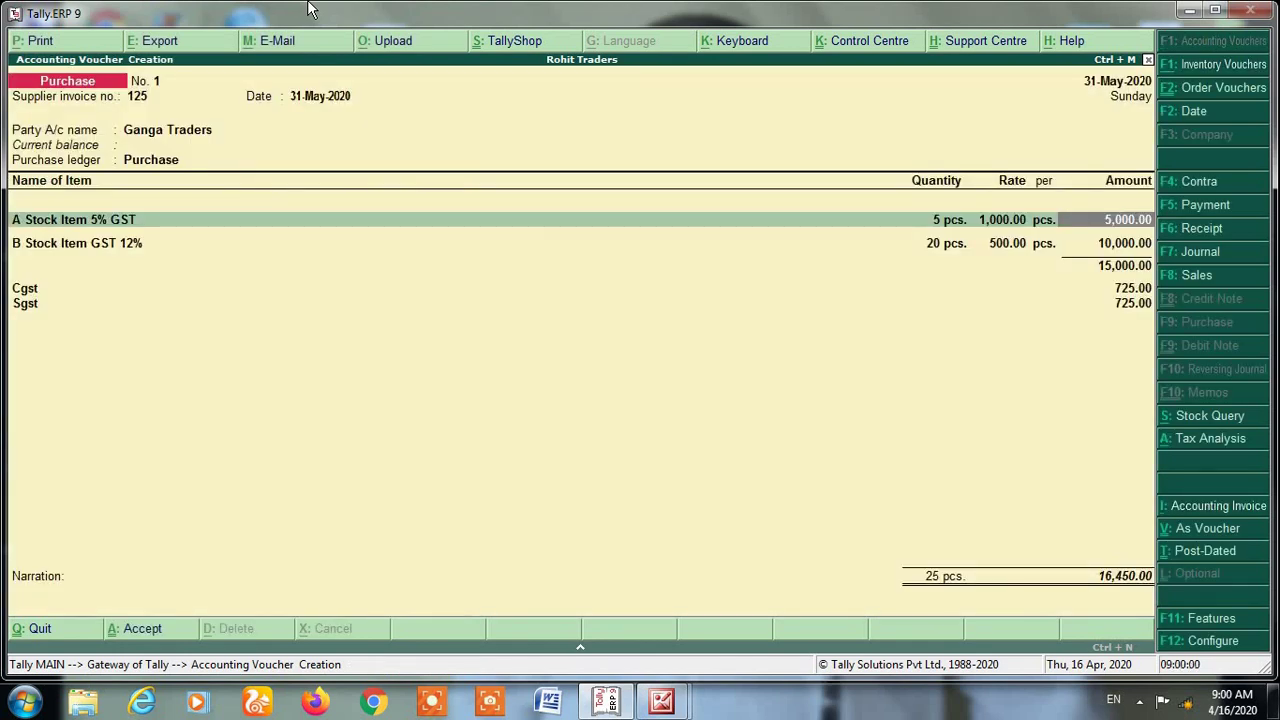
Accept the item allocation for B Stock Item GST 12% against tracking number CH0003, keeping 20 pcs at 500
{"action": "key", "text": "Return"}
{"action": "key", "text": "Return"}
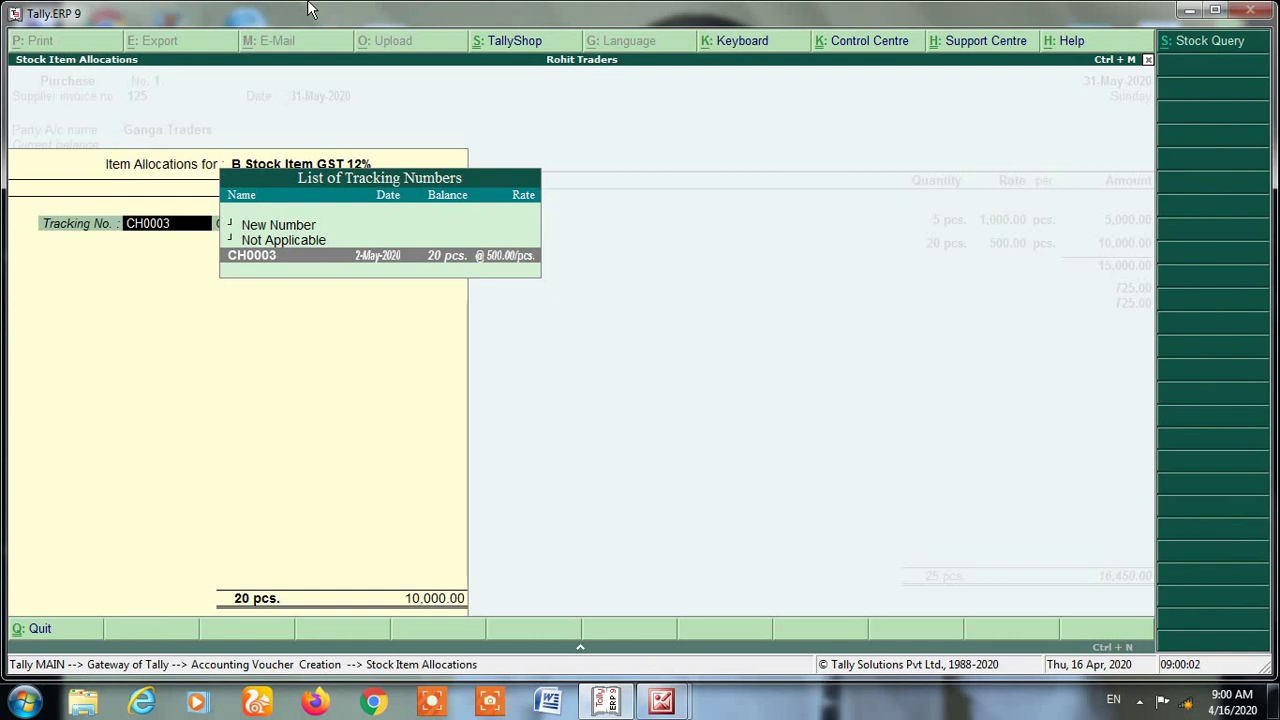
{"action": "key", "text": "Return"}
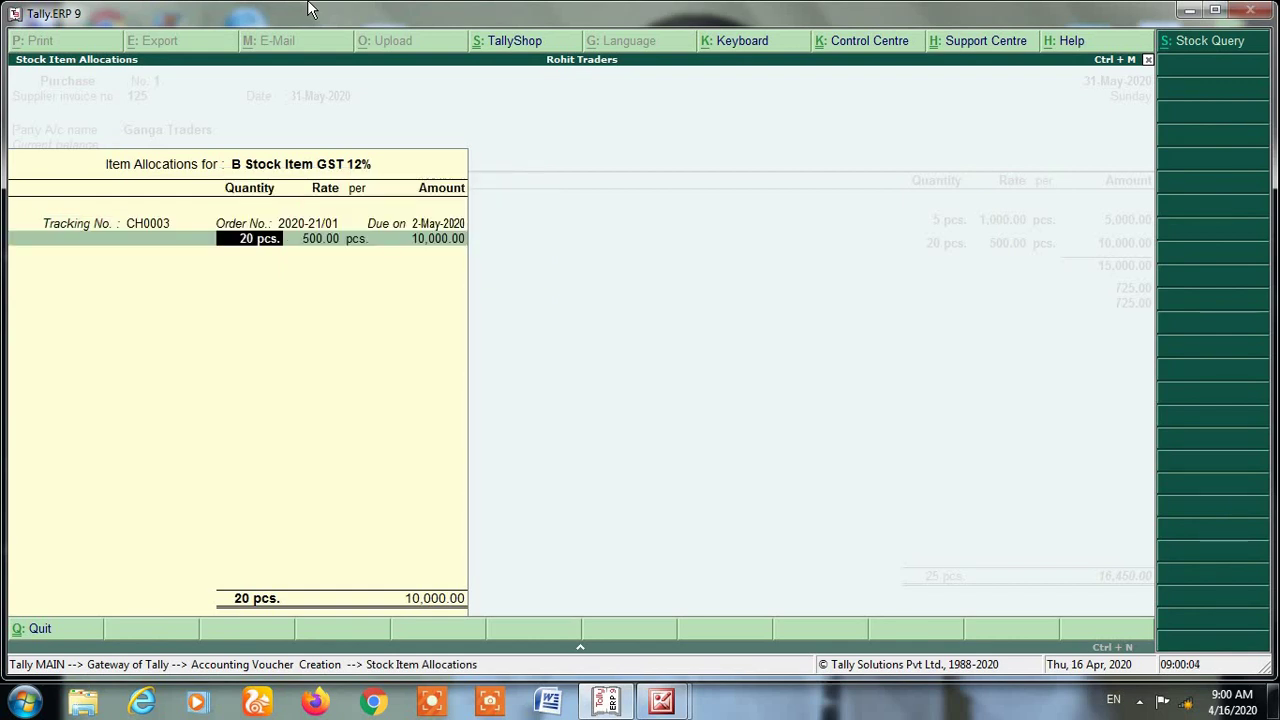
{"action": "key", "text": "Return"}
{"action": "key", "text": "Return"}
{"action": "key", "text": "Return"}
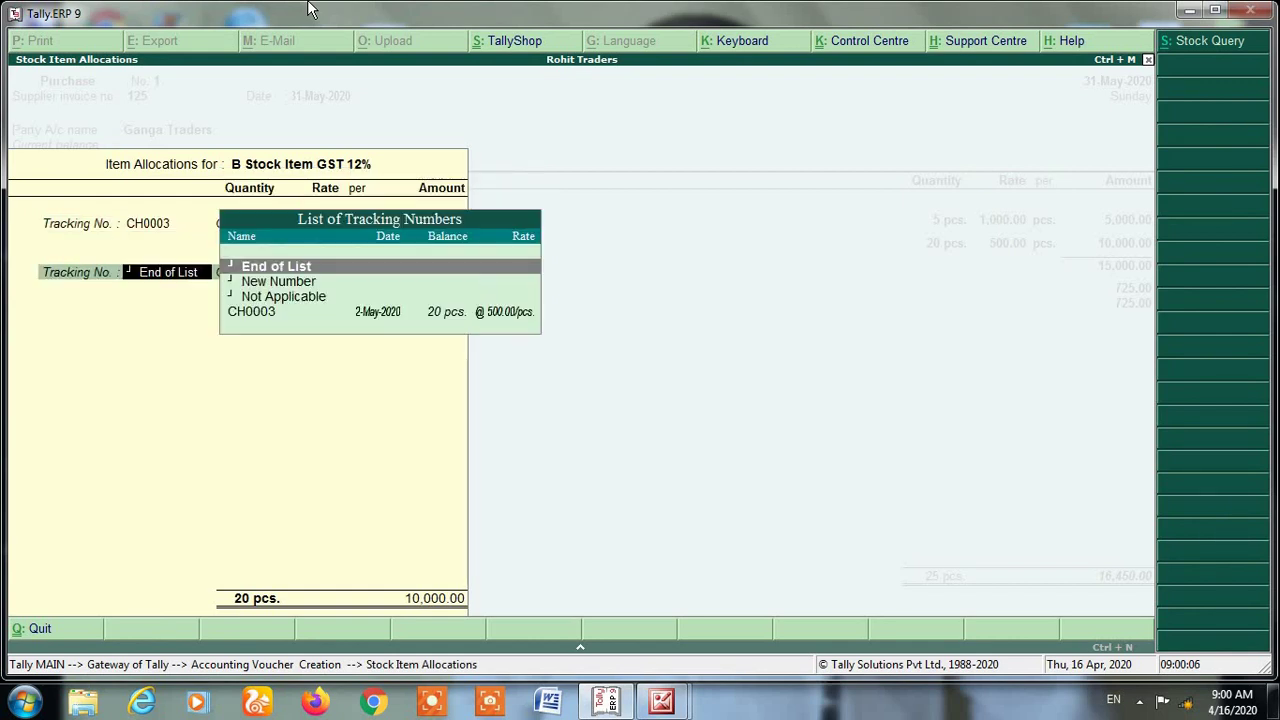
{"action": "key", "text": "Return"}
{"action": "key", "text": "Return"}
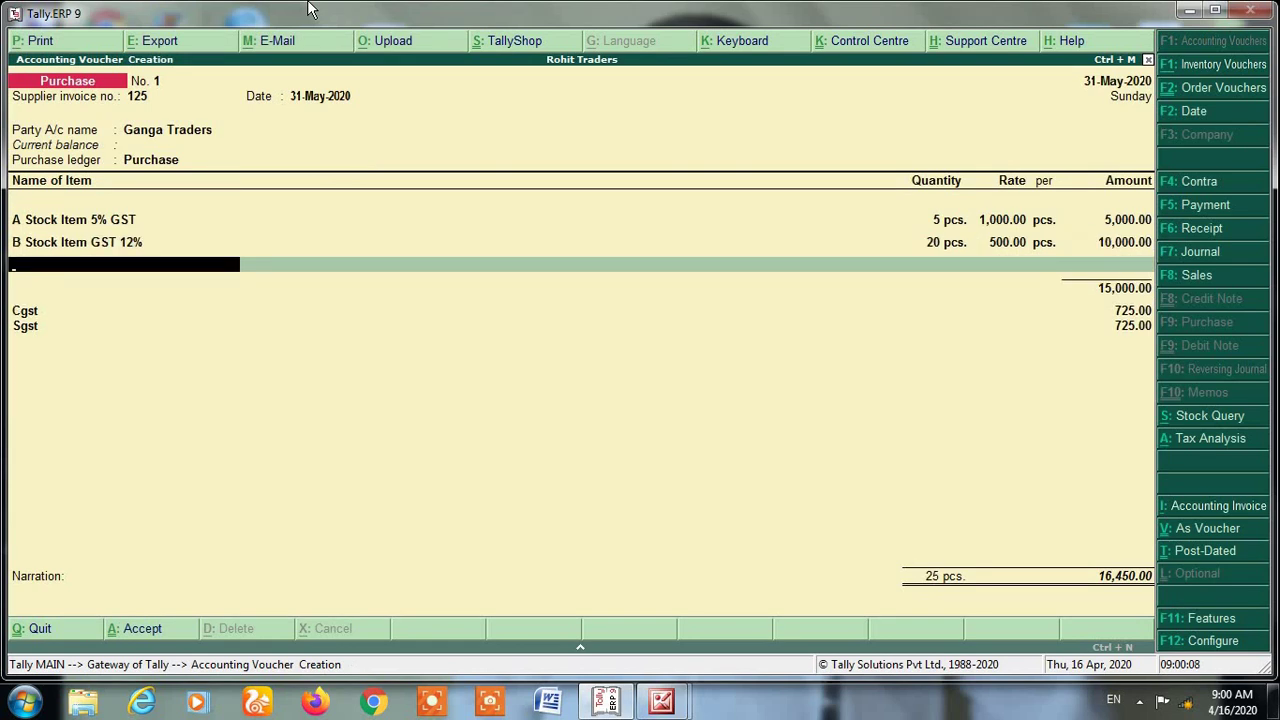
Finish the item list, keep Cgst and Sgst at 725.00 each, leave the narration blank, and save the Purchase voucher
{"action": "key", "text": "Return"}
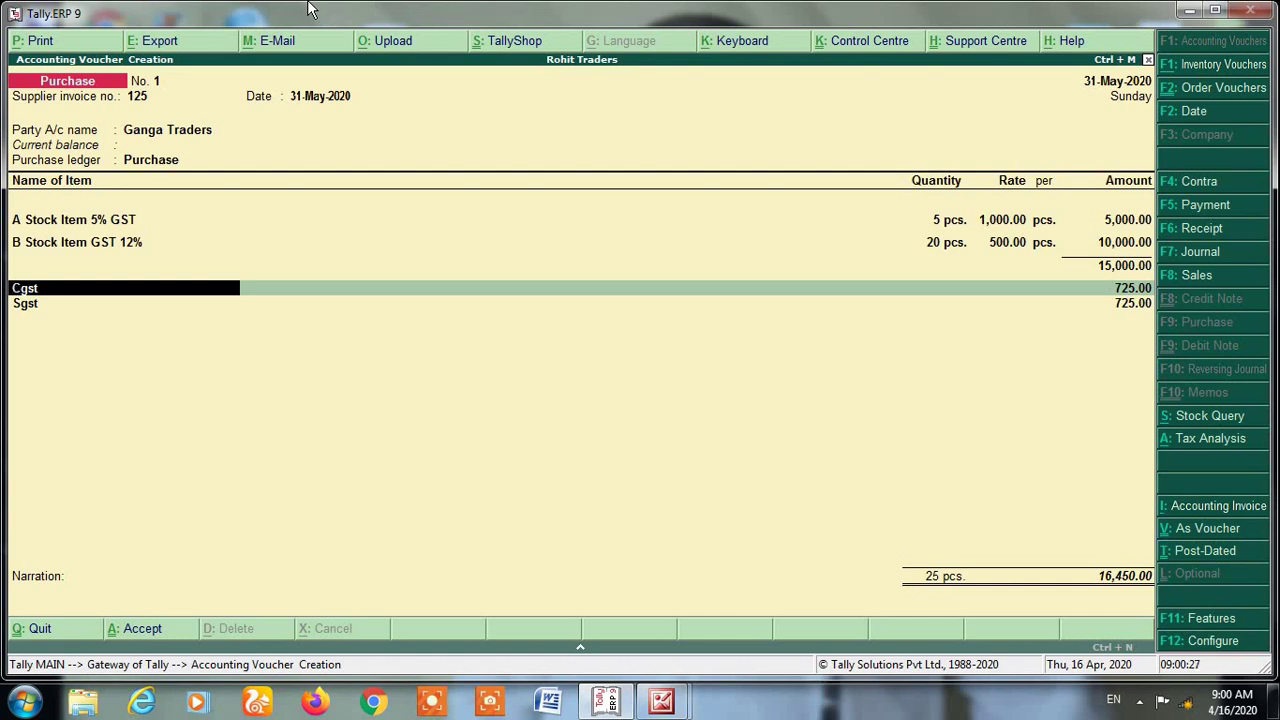
{"action": "key", "text": "Return"}
{"action": "key", "text": "Return"}
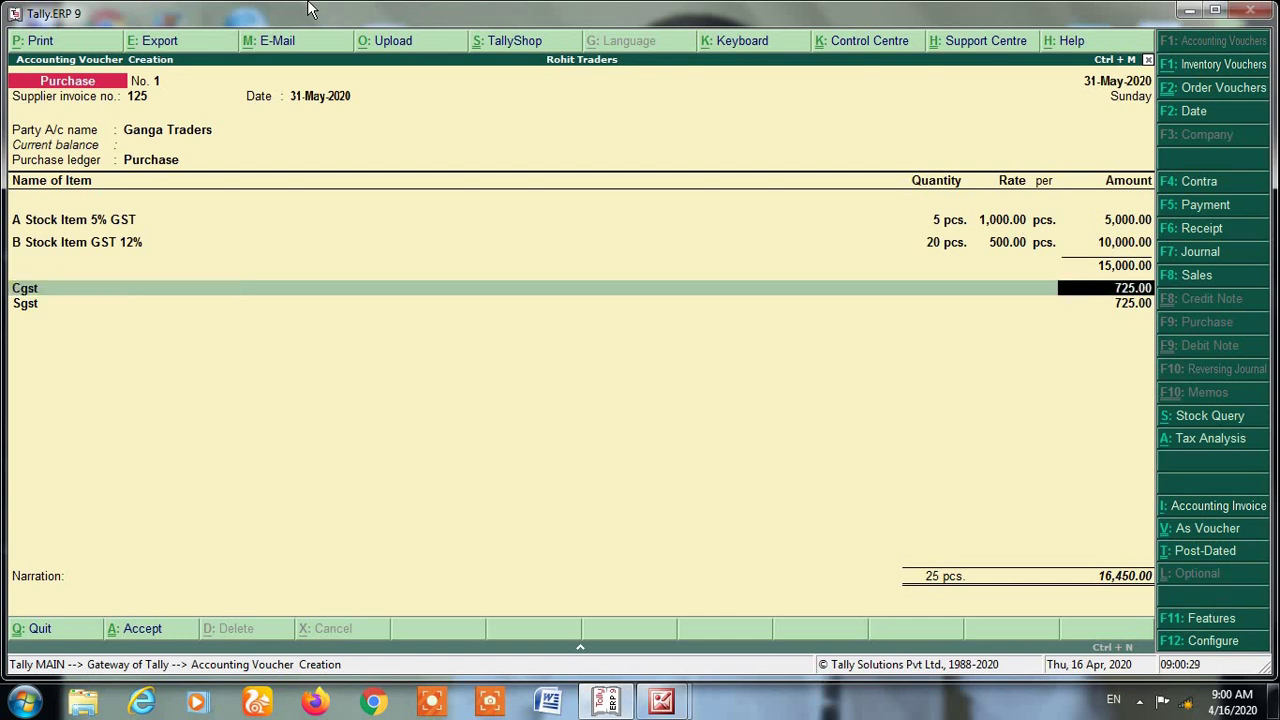
{"action": "key", "text": "Return"}
{"action": "key", "text": "Return"}
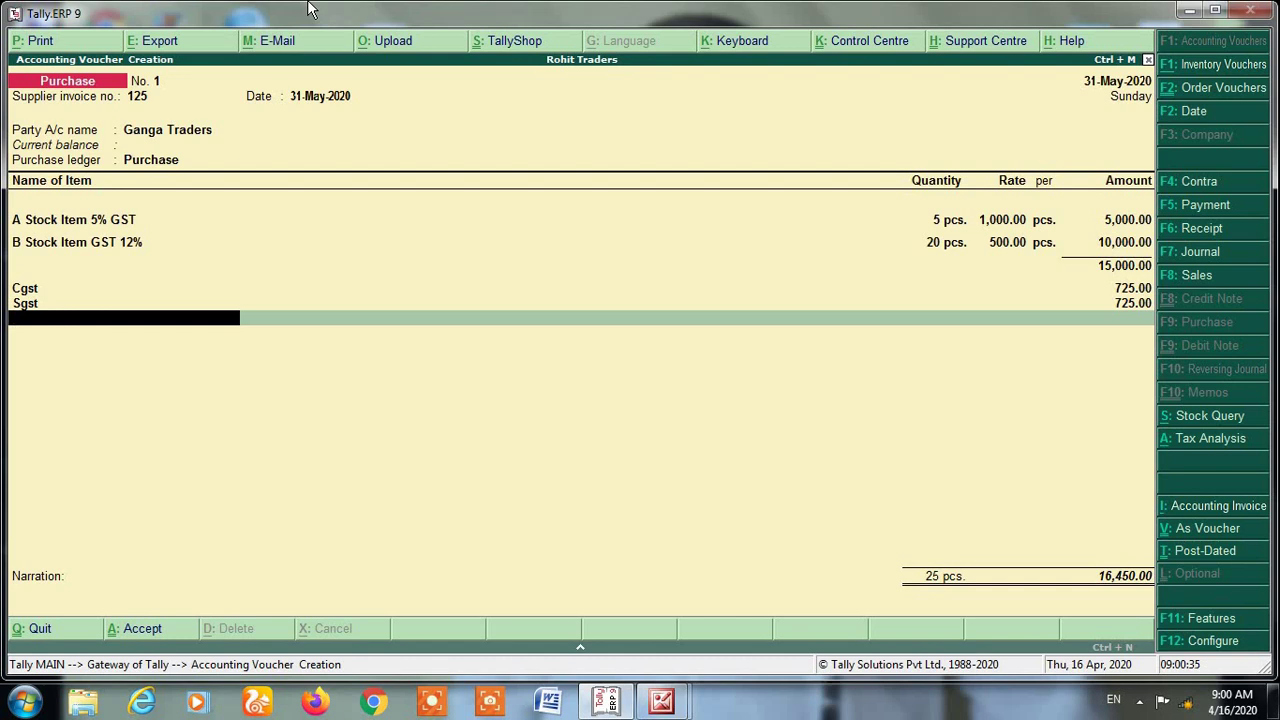
{"action": "key", "text": "Return"}
{"action": "key", "text": "Return"}
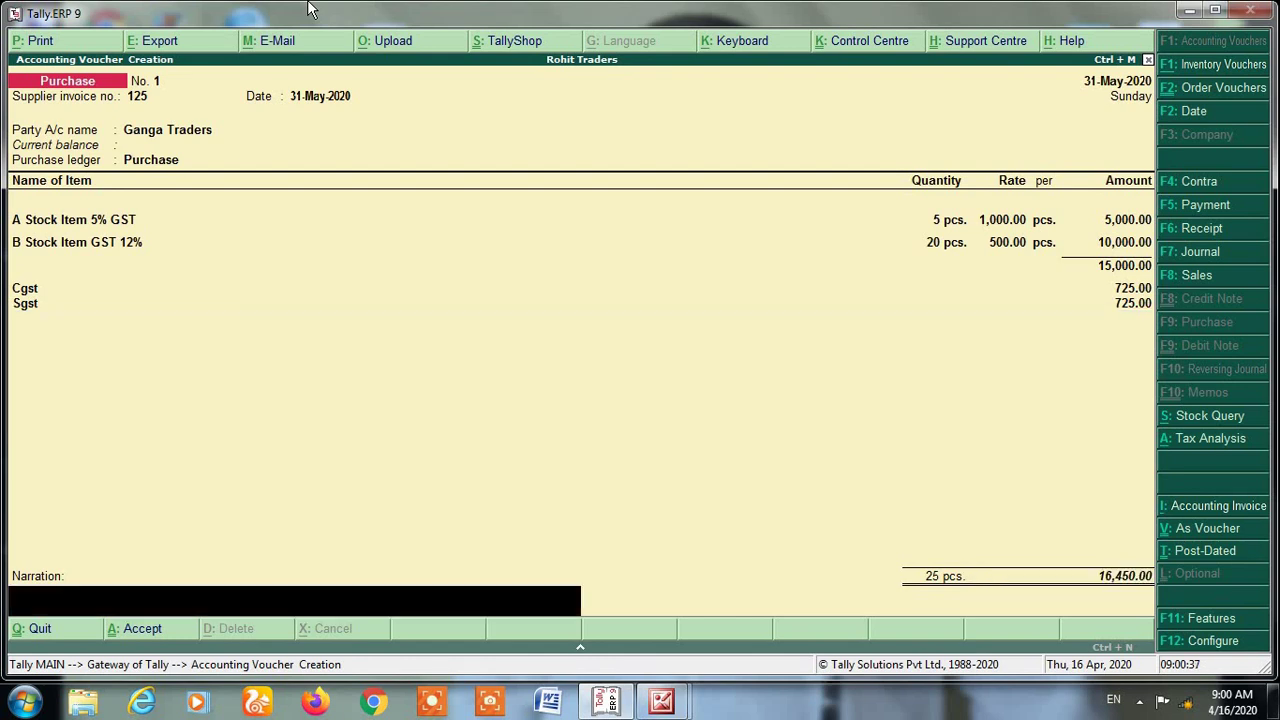
{"action": "key", "text": "Return"}
{"action": "key", "text": "Return"}
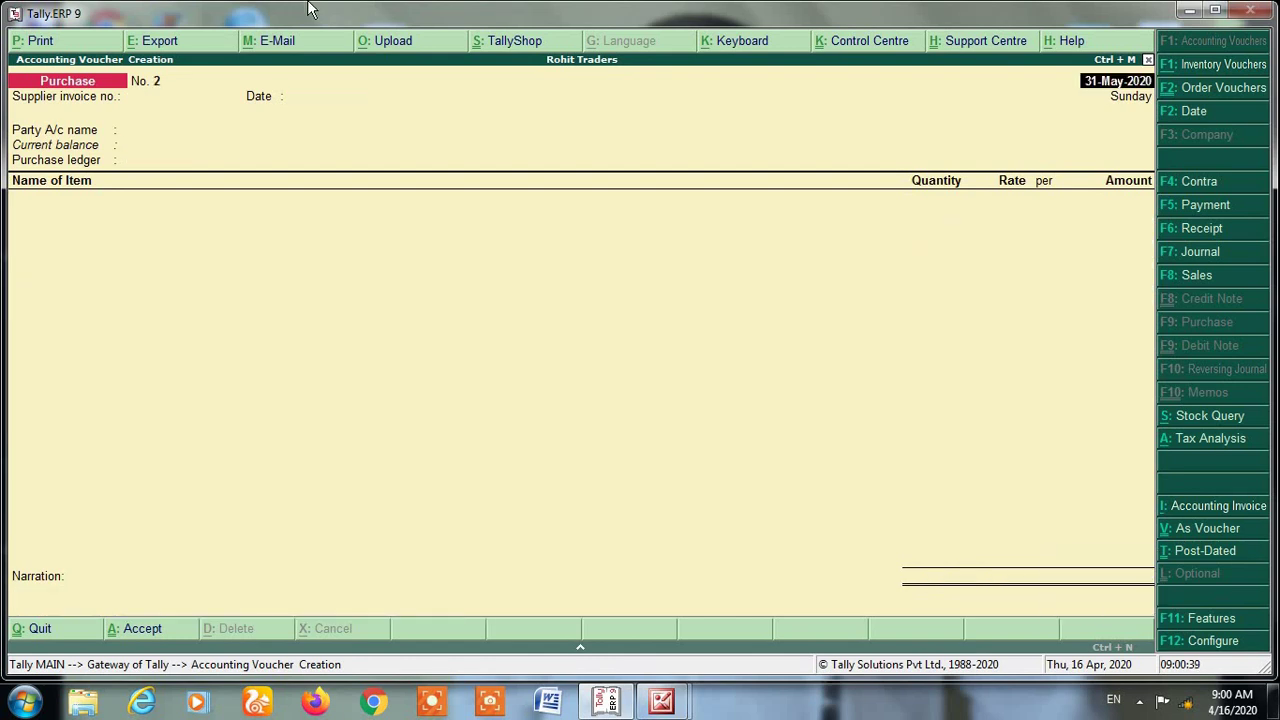
Leave voucher entry and check the closing quantities and values in the Stock Summary
{"action": "key", "text": "Escape"}
{"action": "key", "text": "Return"}
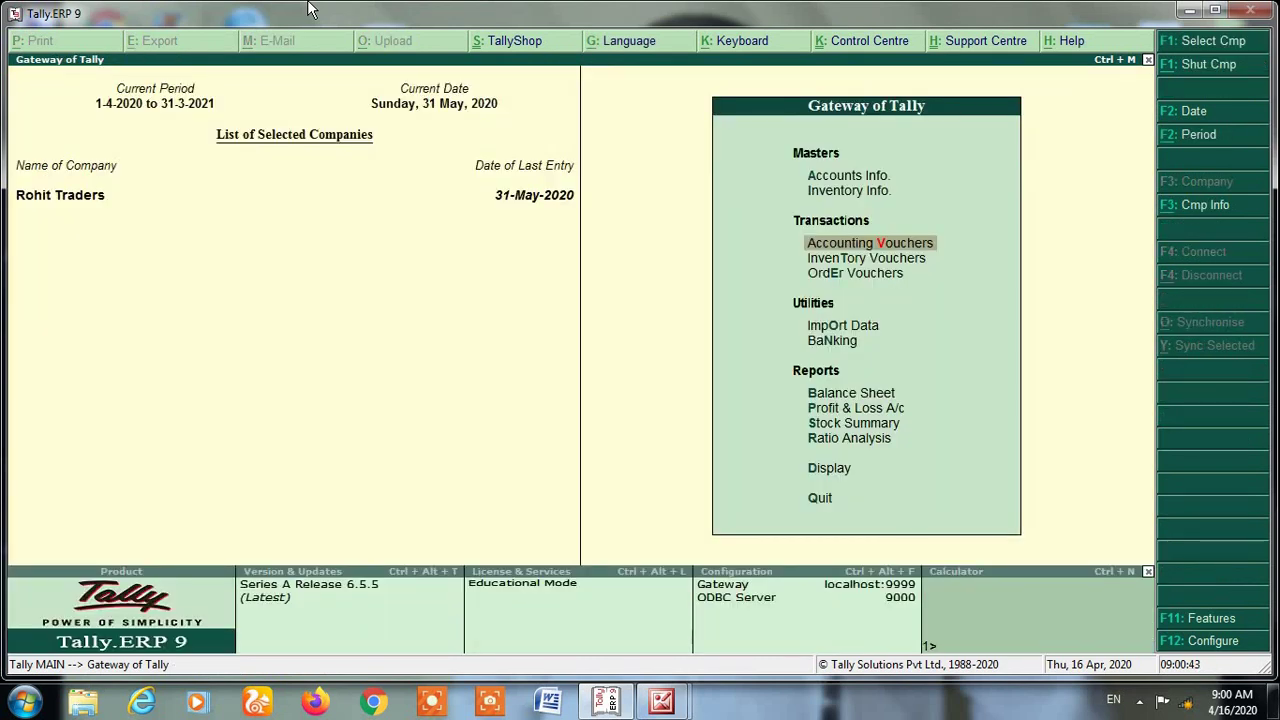
{"action": "key", "text": "s"}
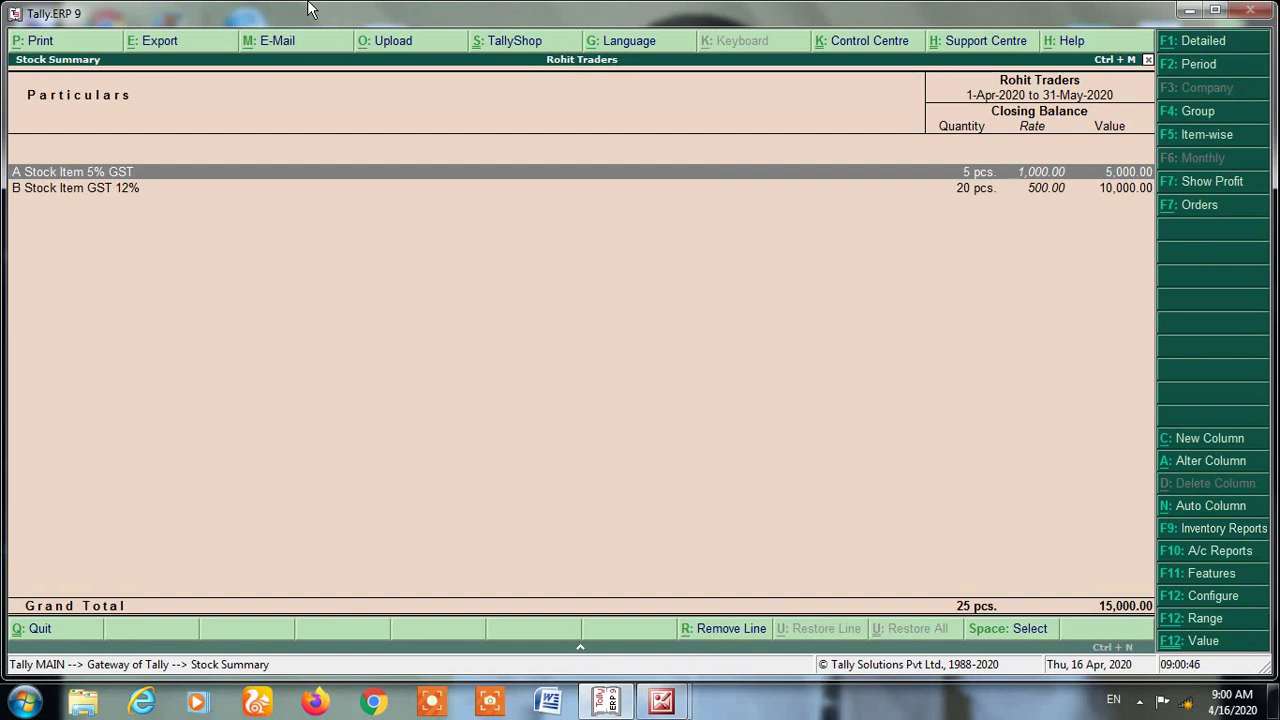
{"action": "key", "text": "Escape"}
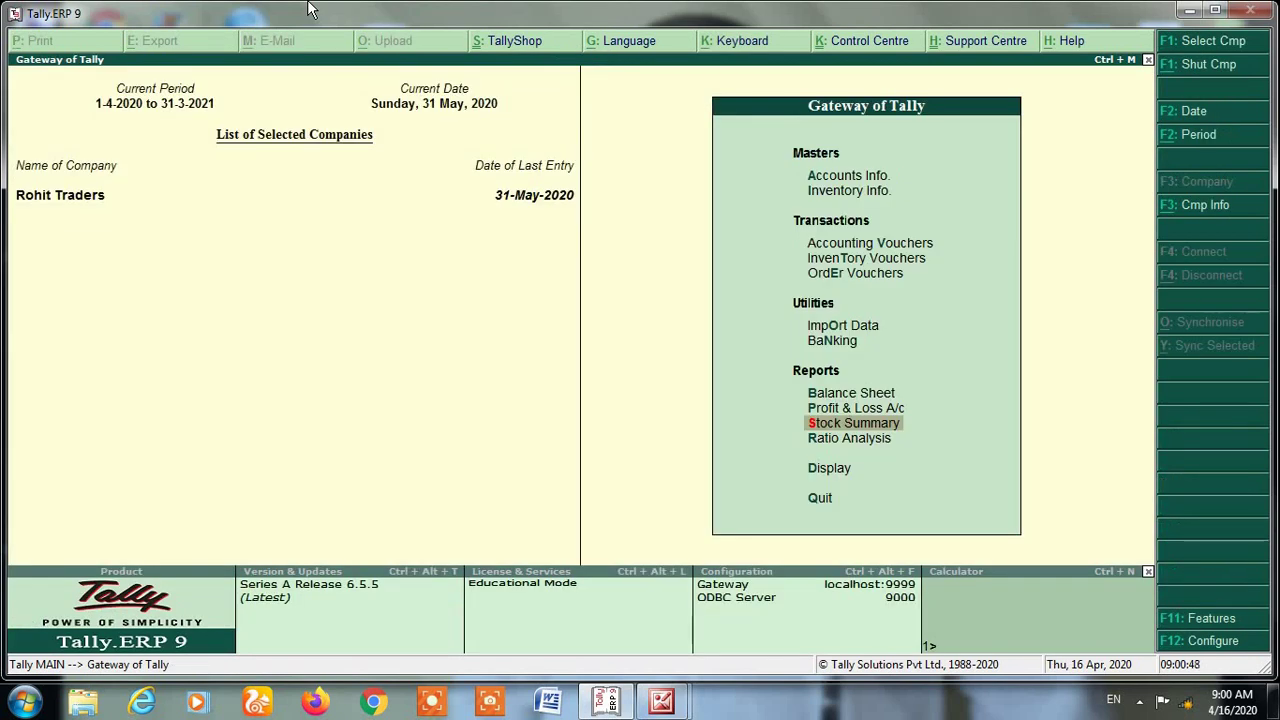
View the Balance Sheet in detail and drill through Duties & Taxes and Cgst to the Ganga Traders purchase voucher
{"action": "key", "text": "b"}
{"action": "key", "text": "alt+F1"}
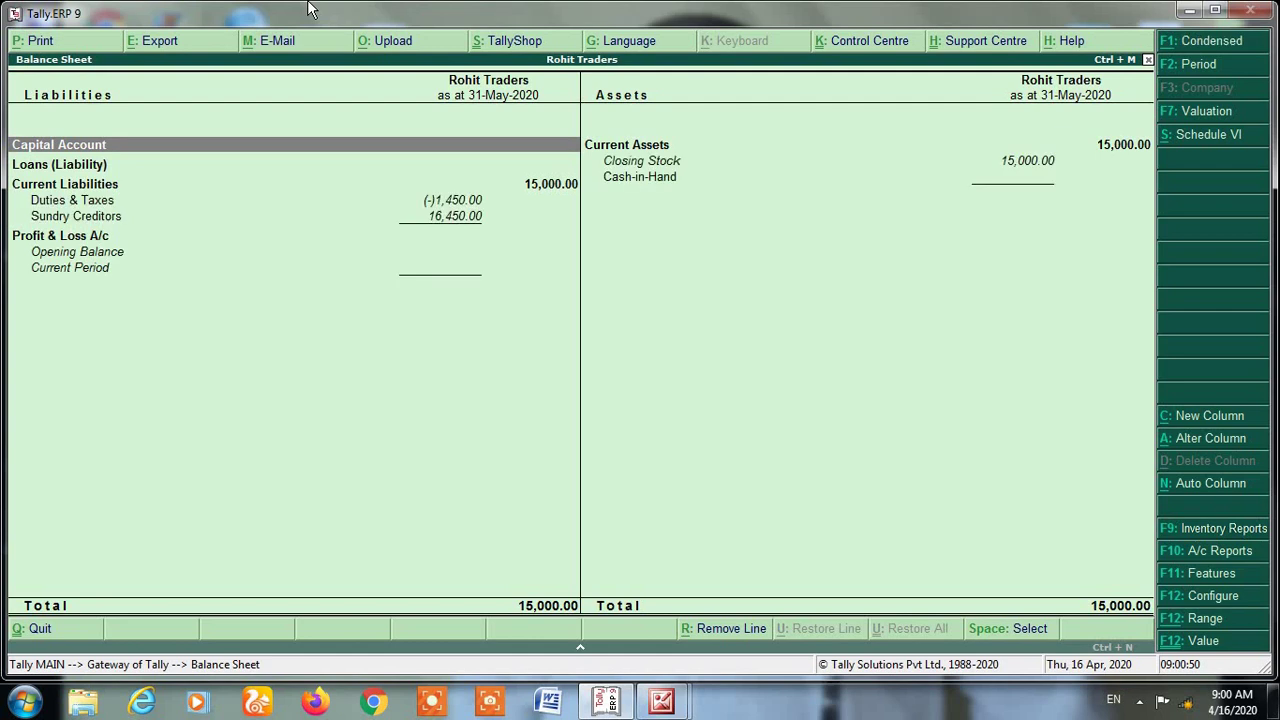
{"action": "key", "text": "Down"}
{"action": "key", "text": "Down"}
{"action": "key", "text": "Down"}
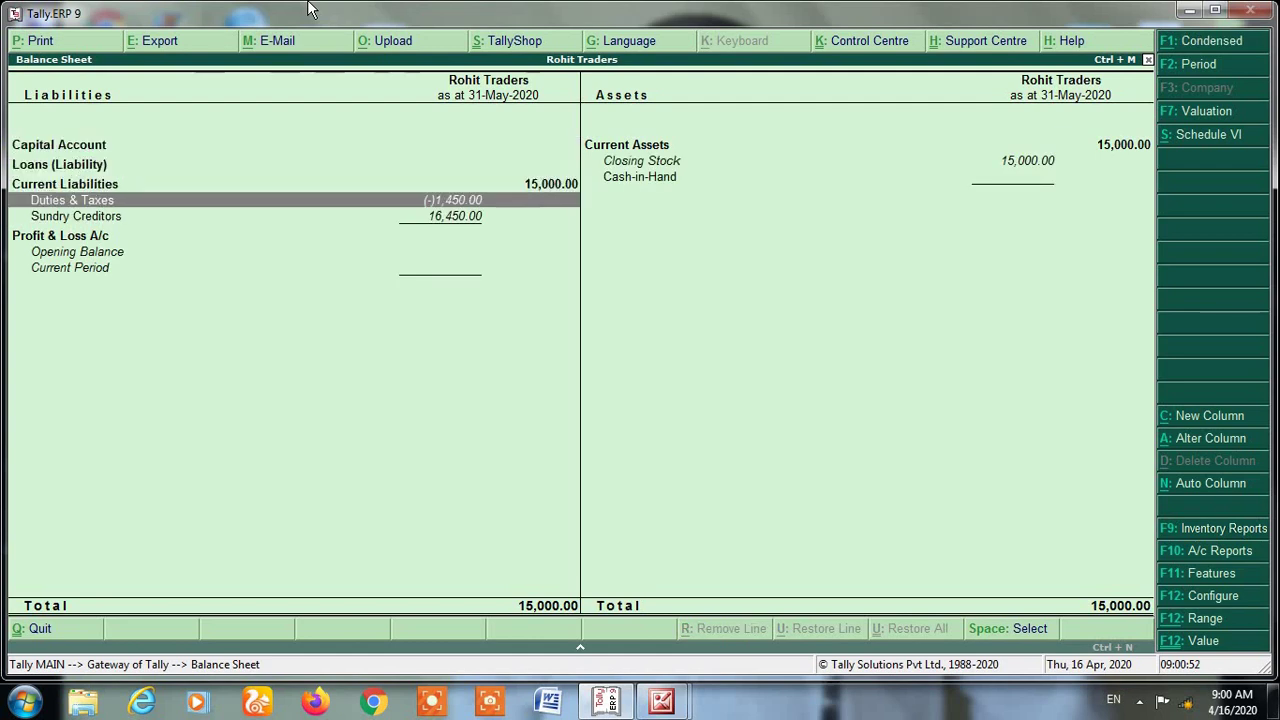
{"action": "key", "text": "Return"}
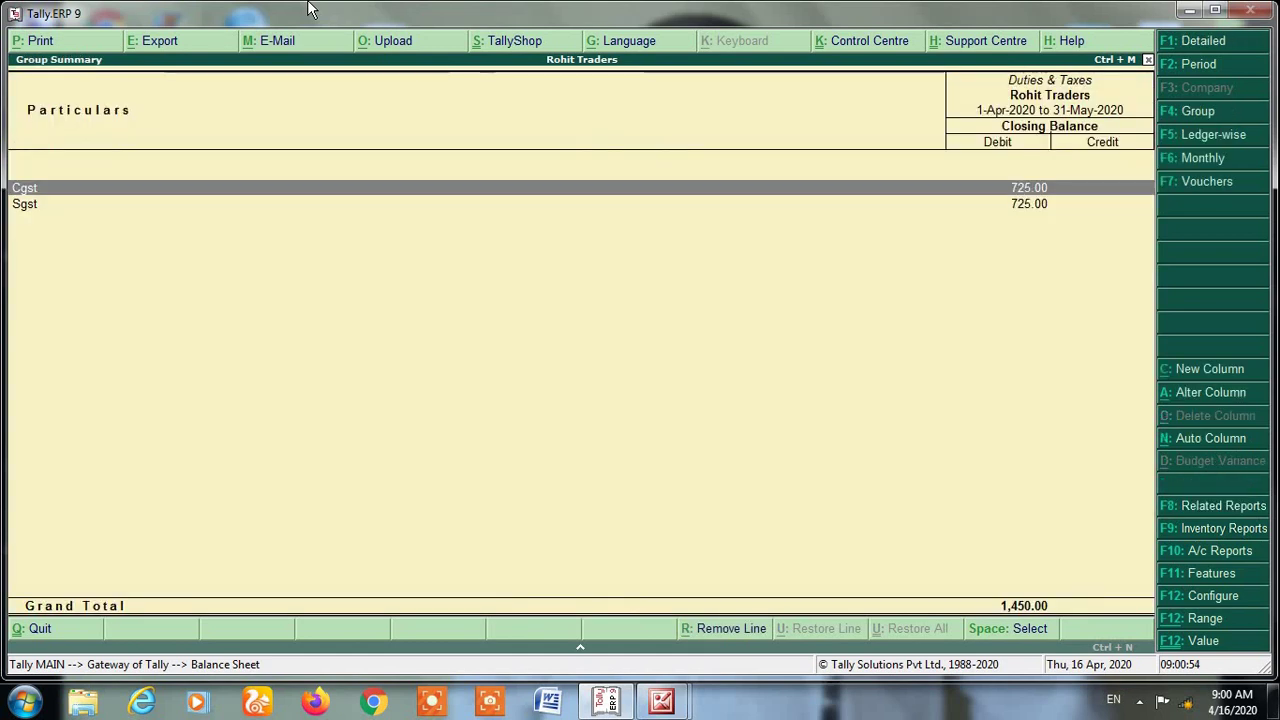
{"action": "key", "text": "Return"}
{"action": "key", "text": "Return"}
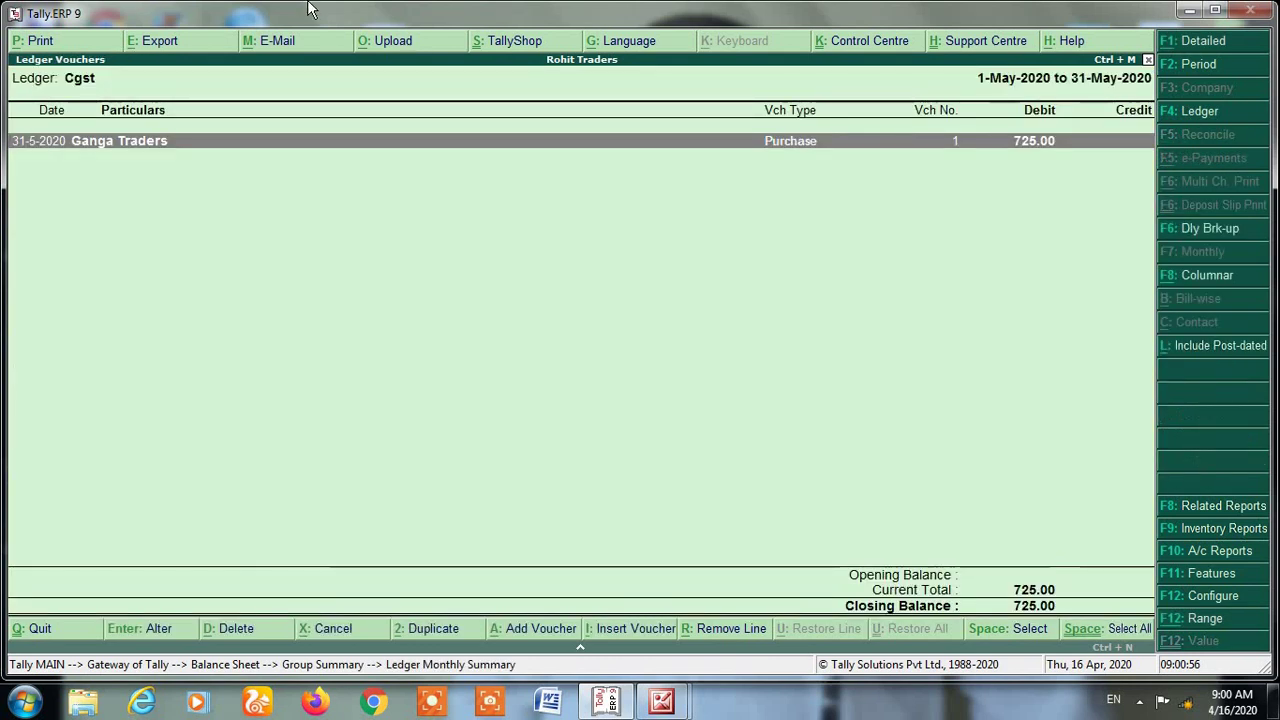
{"action": "key", "text": "Return"}
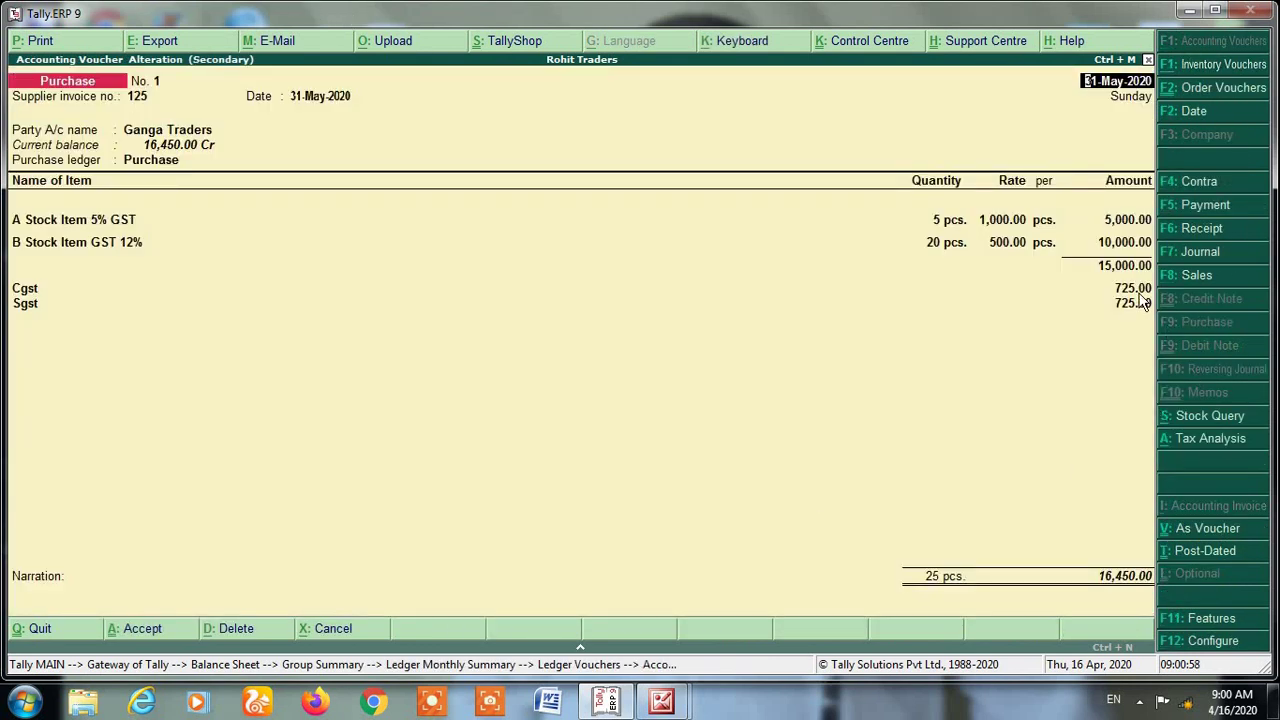
{"action": "key", "text": "Escape"}
{"action": "key", "text": "Escape"}
{"action": "key", "text": "Escape"}
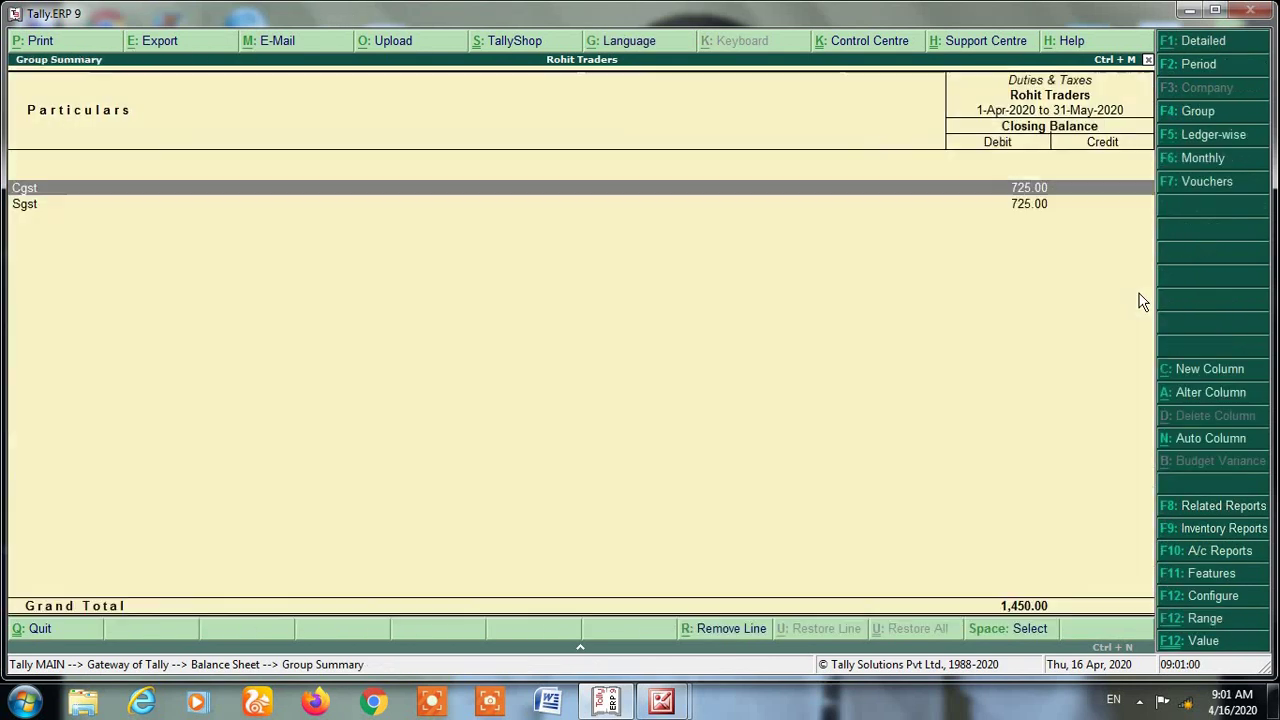
{"action": "key", "text": "Escape"}
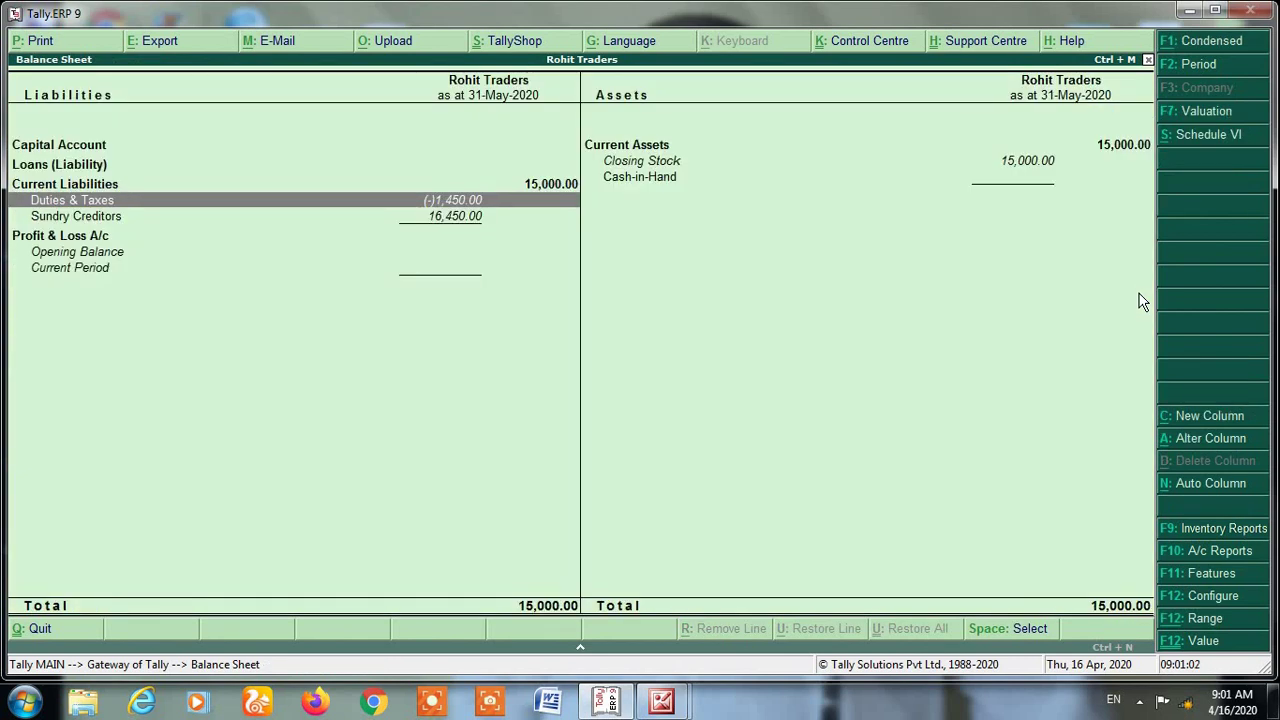
Check the Sundry Creditors group summary from the Balance Sheet and return to the Gateway
{"action": "key", "text": "Down"}
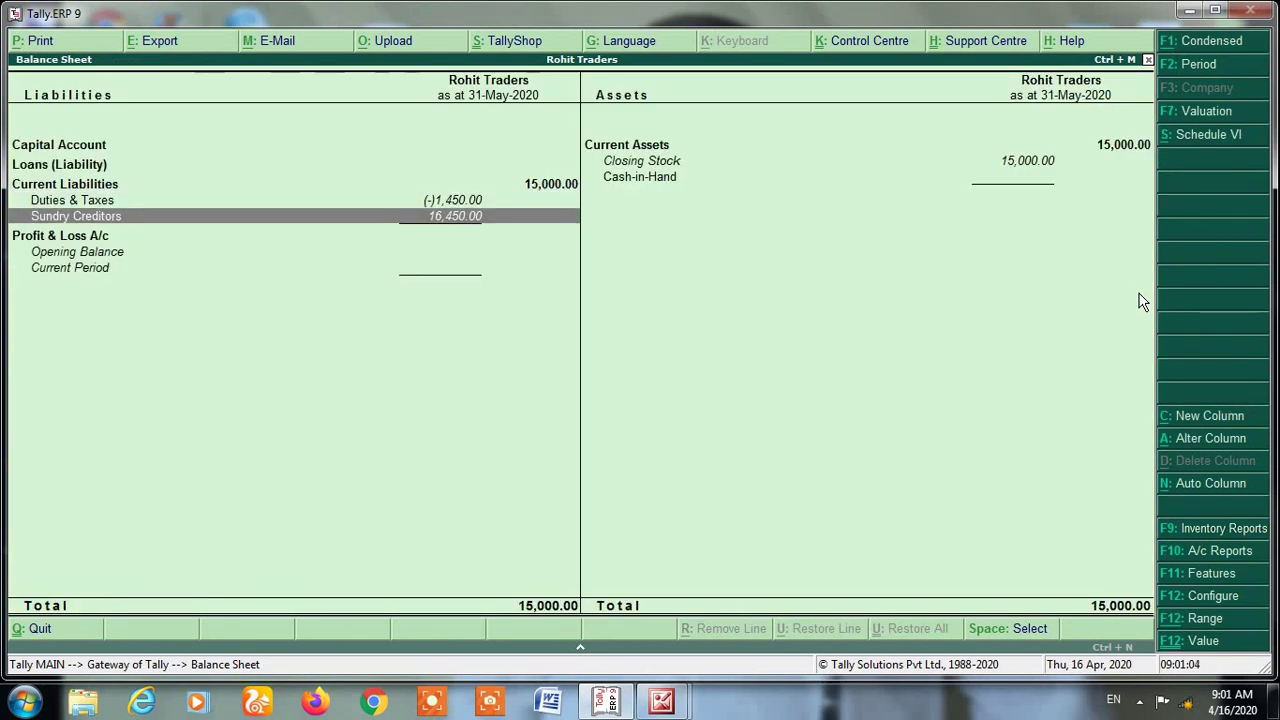
{"action": "key", "text": "Return"}
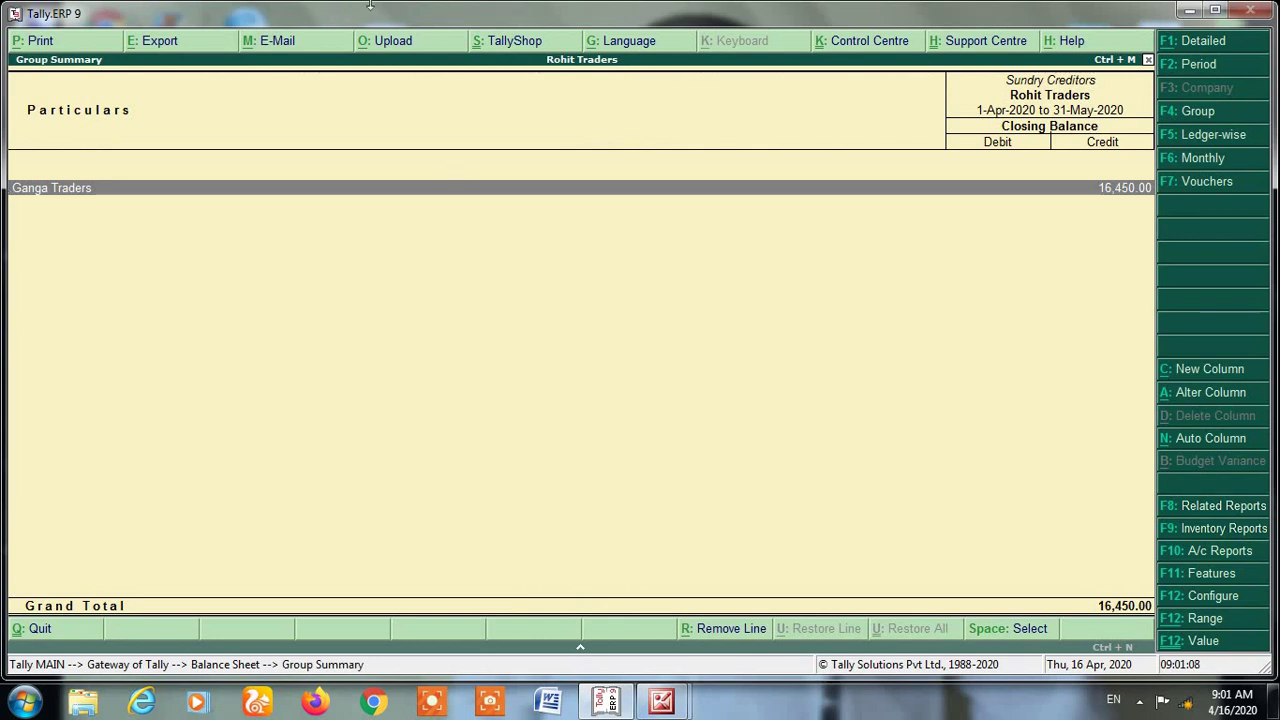
{"action": "key", "text": "Escape"}
{"action": "key", "text": "Escape"}
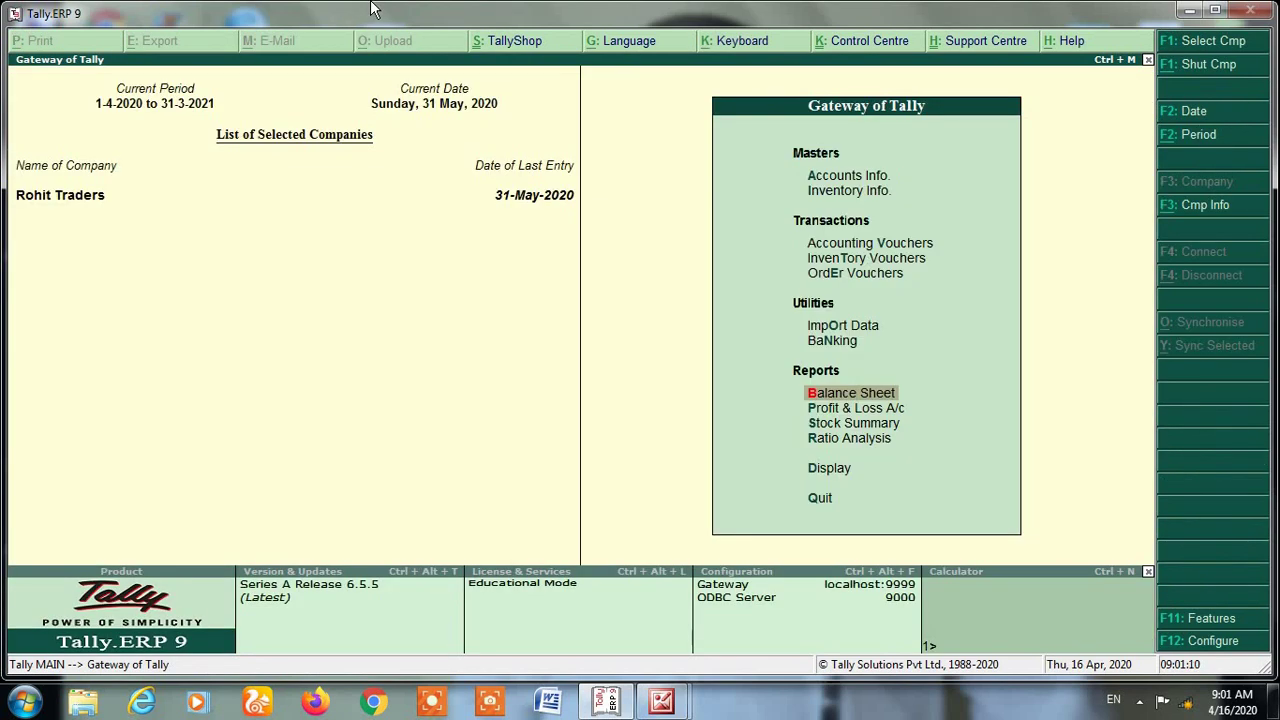
View the Profit & Loss A/c in detail and check the Purchase and Purchase Bills to Come lines
{"action": "key", "text": "p"}
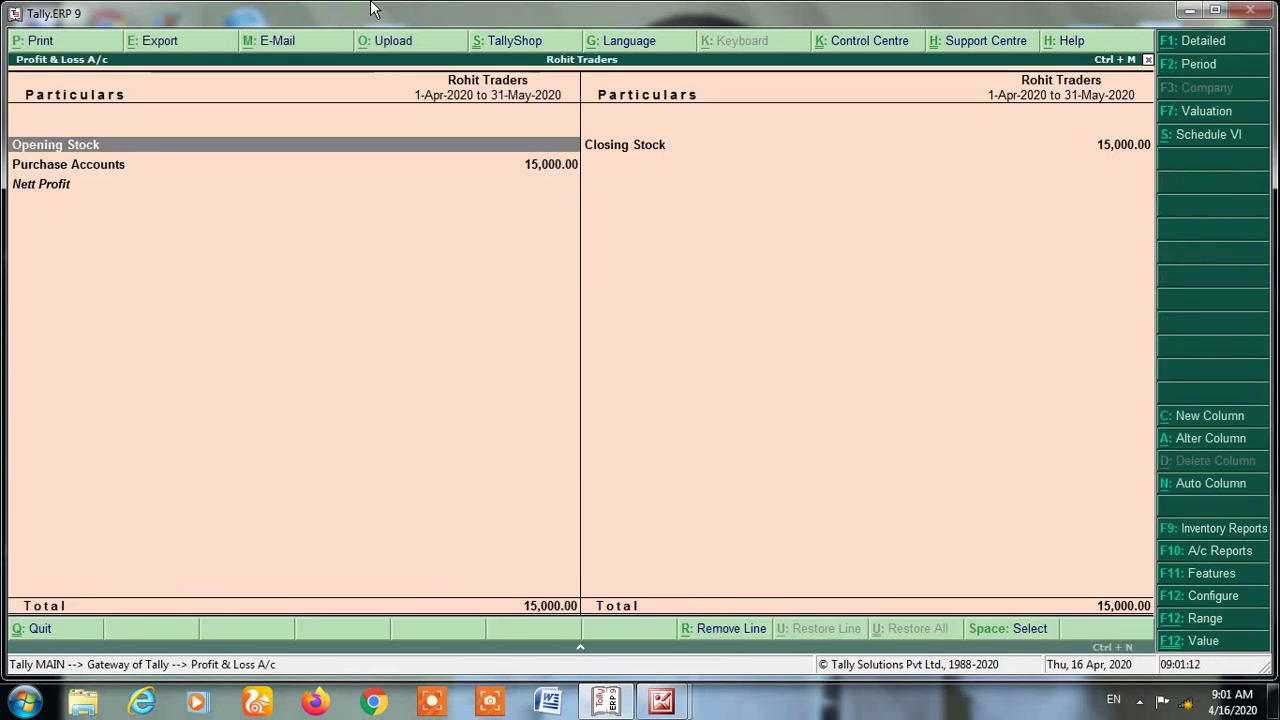
{"action": "key", "text": "alt+F1"}
{"action": "key", "text": "Down"}
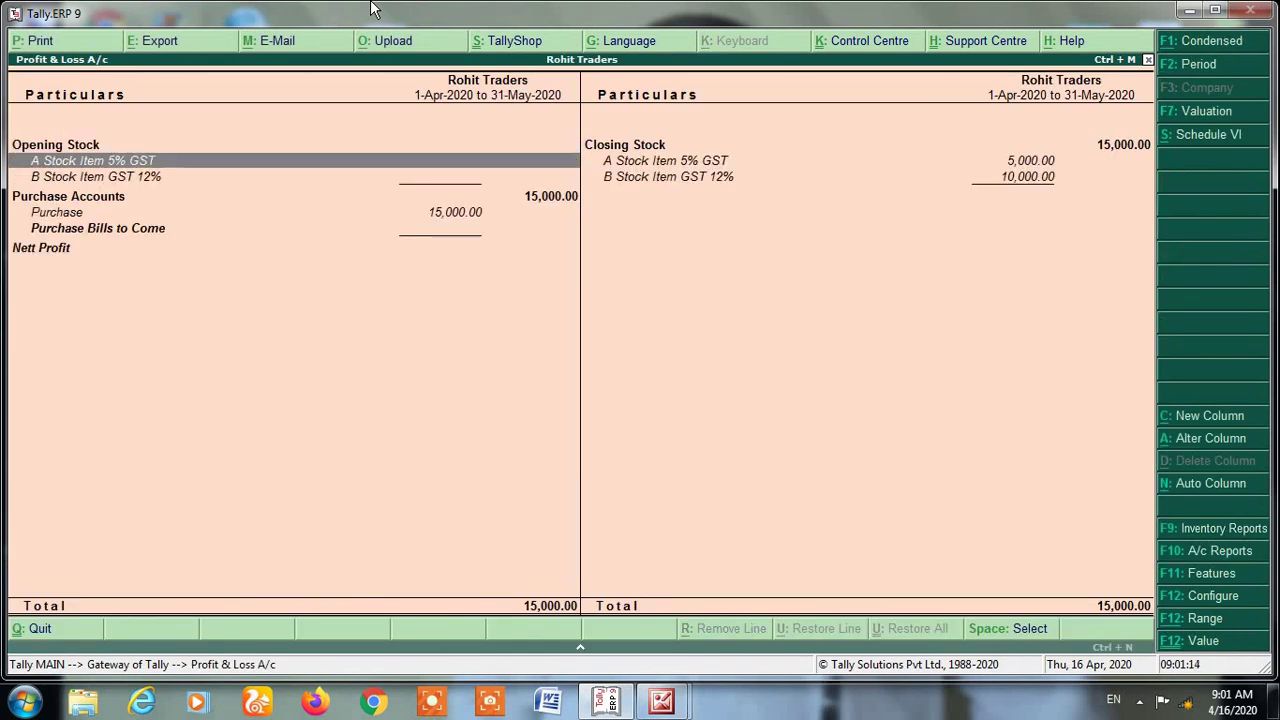
{"action": "key", "text": "Down"}
{"action": "key", "text": "Down"}
{"action": "key", "text": "Down"}
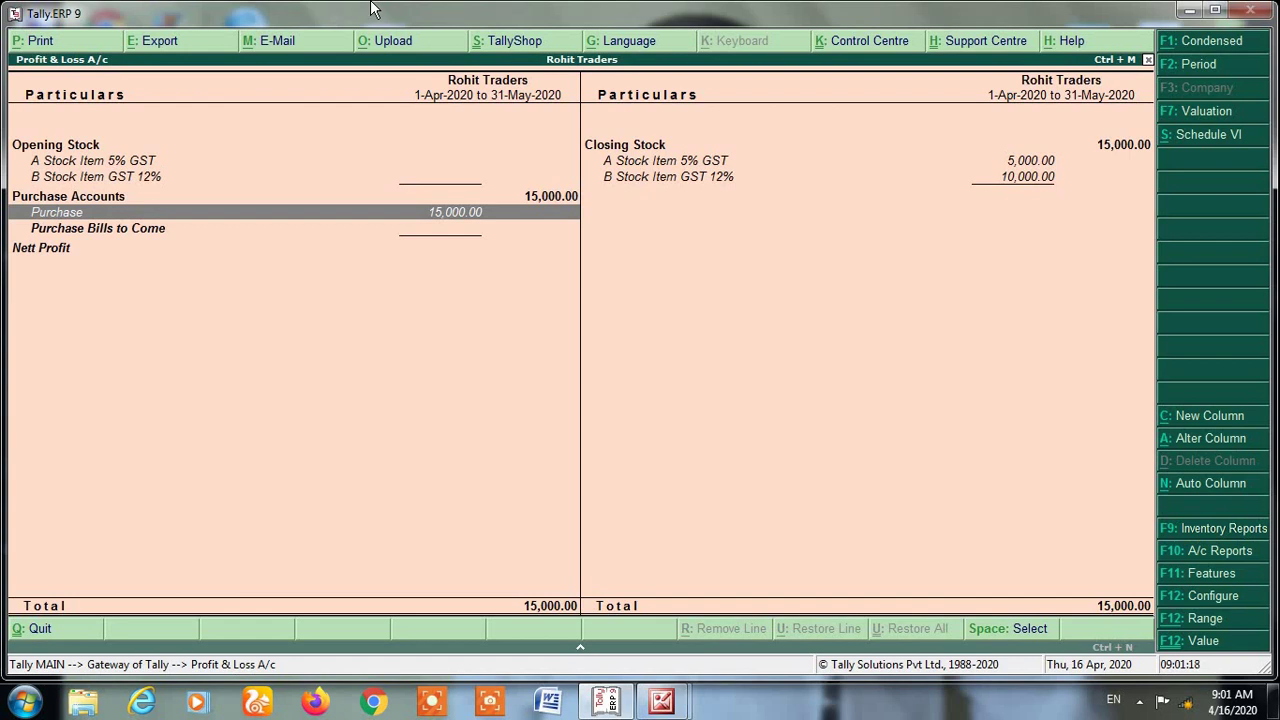
{"action": "key", "text": "Down"}
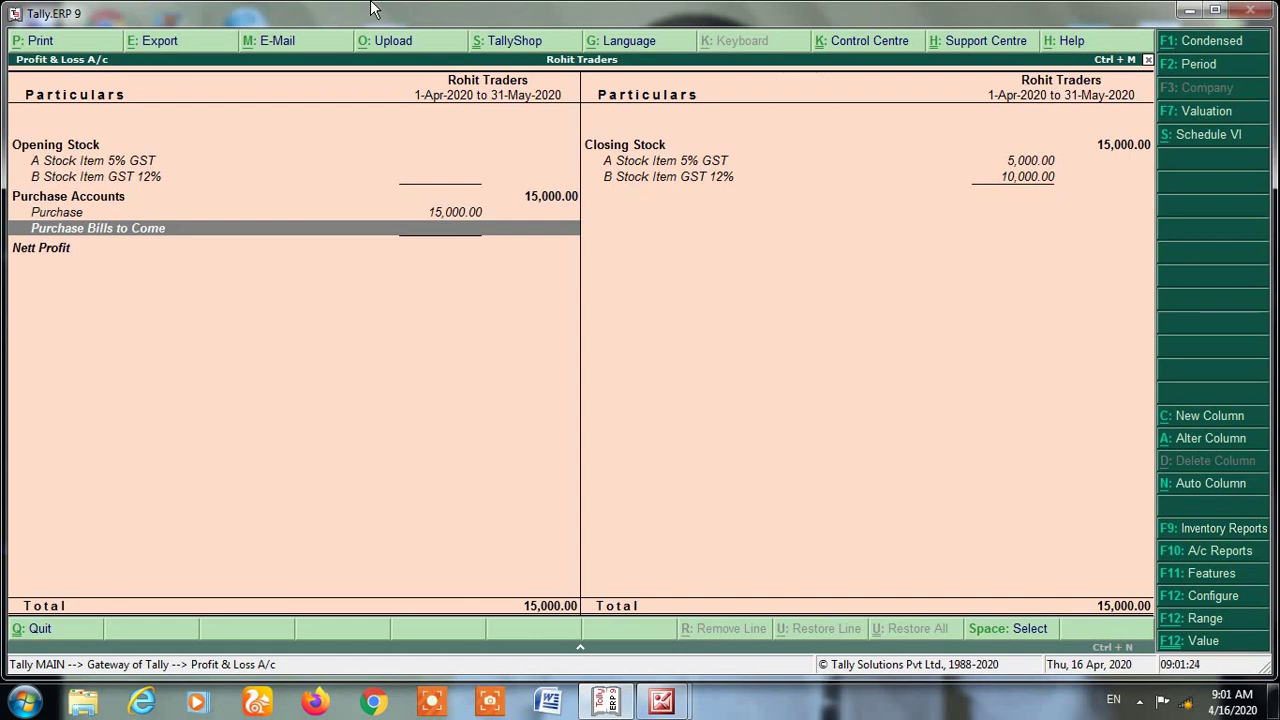
{"action": "key", "text": "Up"}
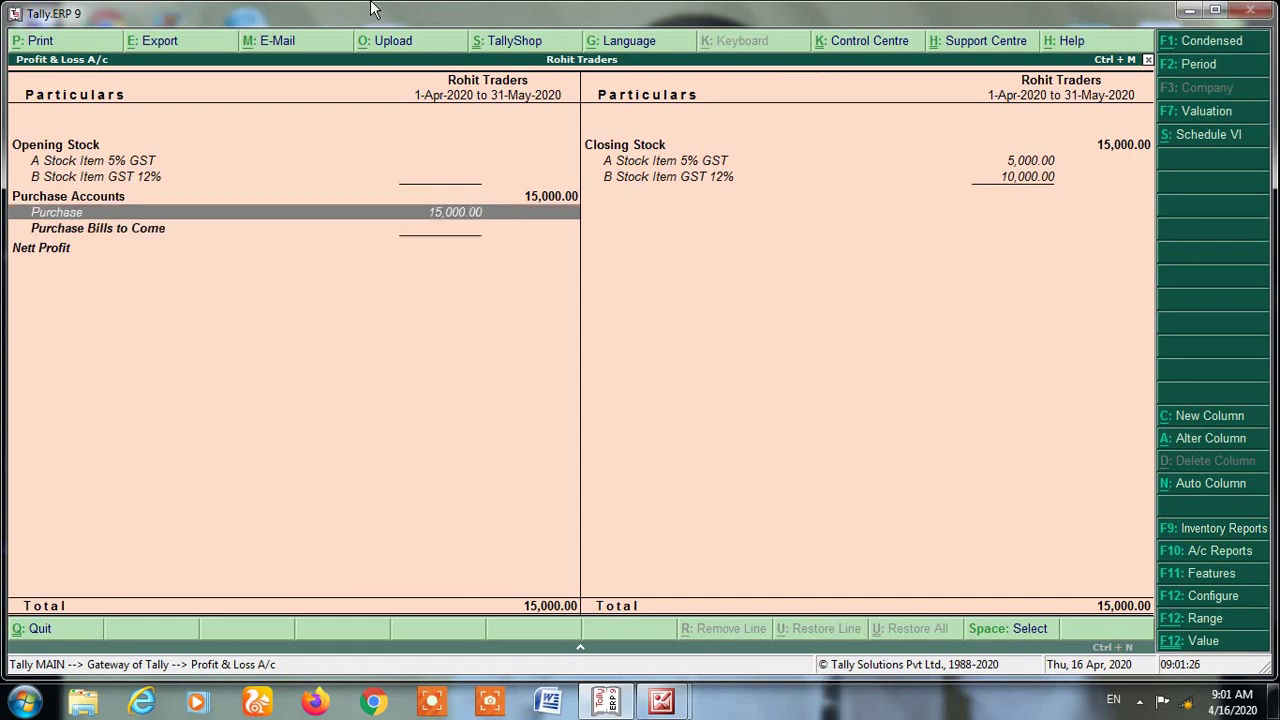
{"action": "key", "text": "Escape"}
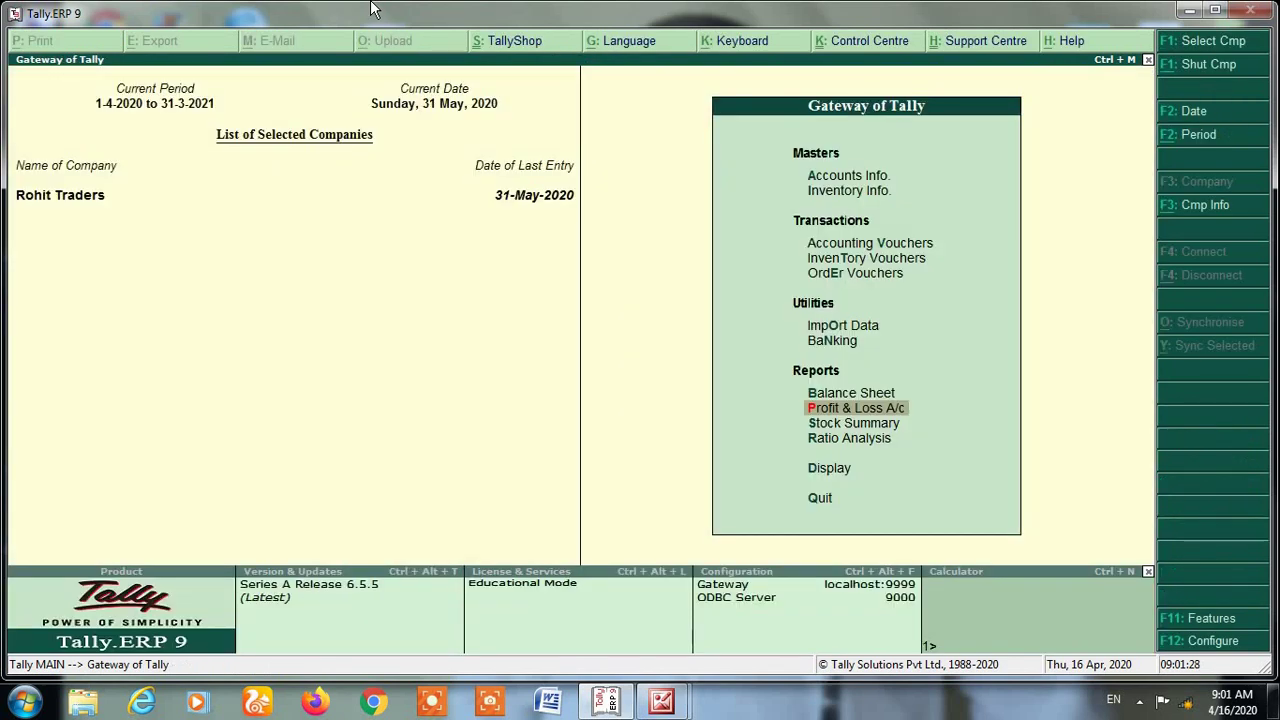
Display the Ganga Traders ledger from the account books and check its purchase entry
{"action": "type", "text": "dalGan"}
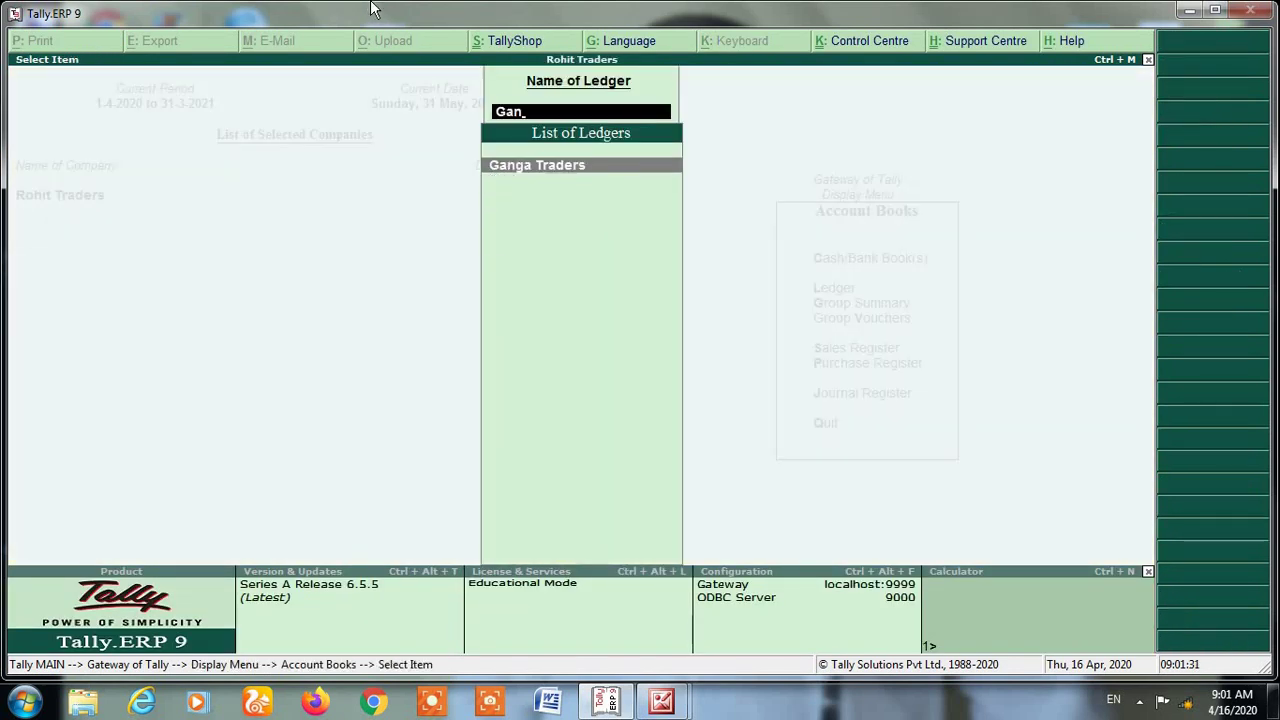
{"action": "key", "text": "Return"}
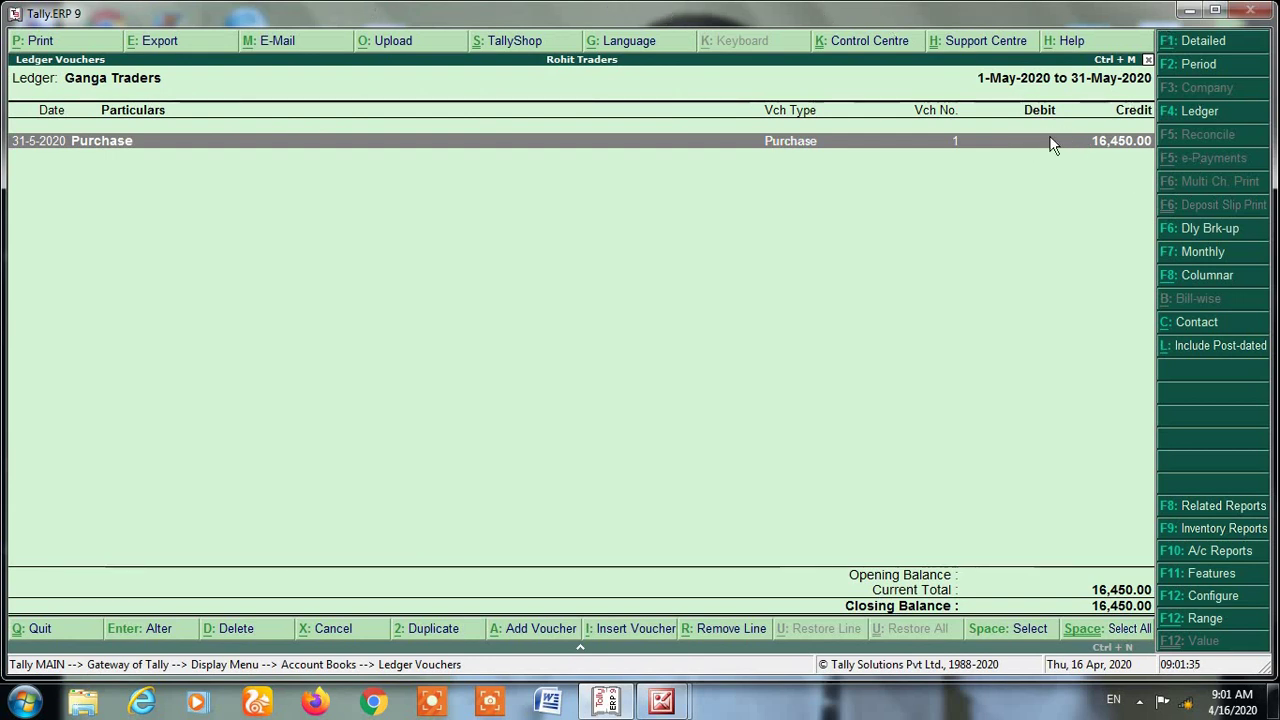
{"action": "key", "text": "Escape"}
{"action": "key", "text": "Escape"}
{"action": "key", "text": "Escape"}
{"action": "key", "text": "Escape"}
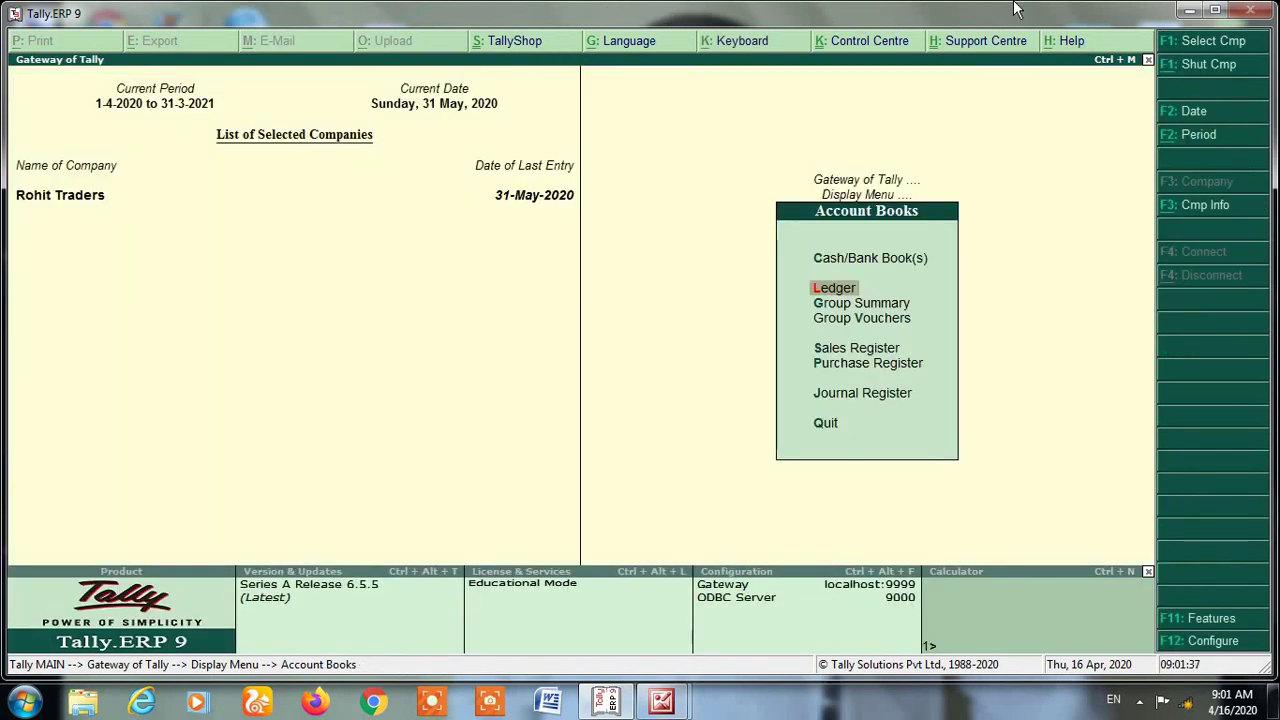
Display the GSTR-2 return for the period 1-5-2020 to 31-5-2020
{"action": "key", "text": "d"}
{"action": "key", "text": "y"}
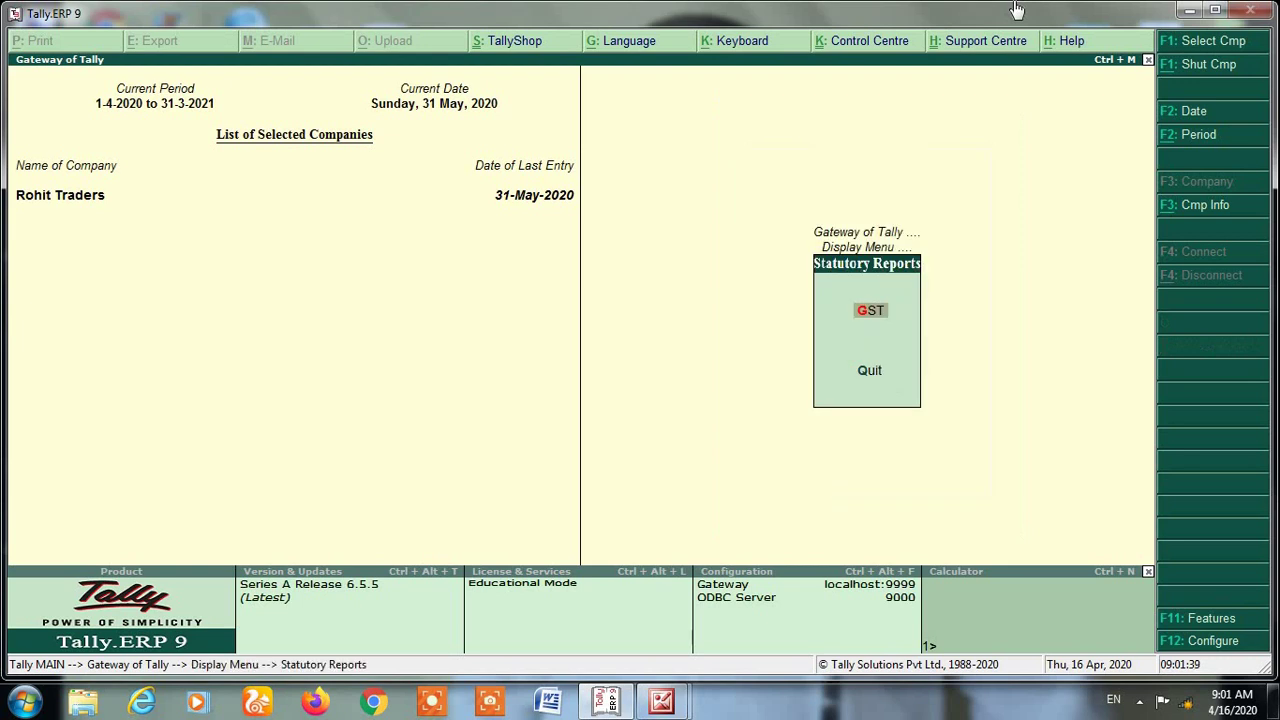
{"action": "key", "text": "g"}
{"action": "key", "text": "Down"}
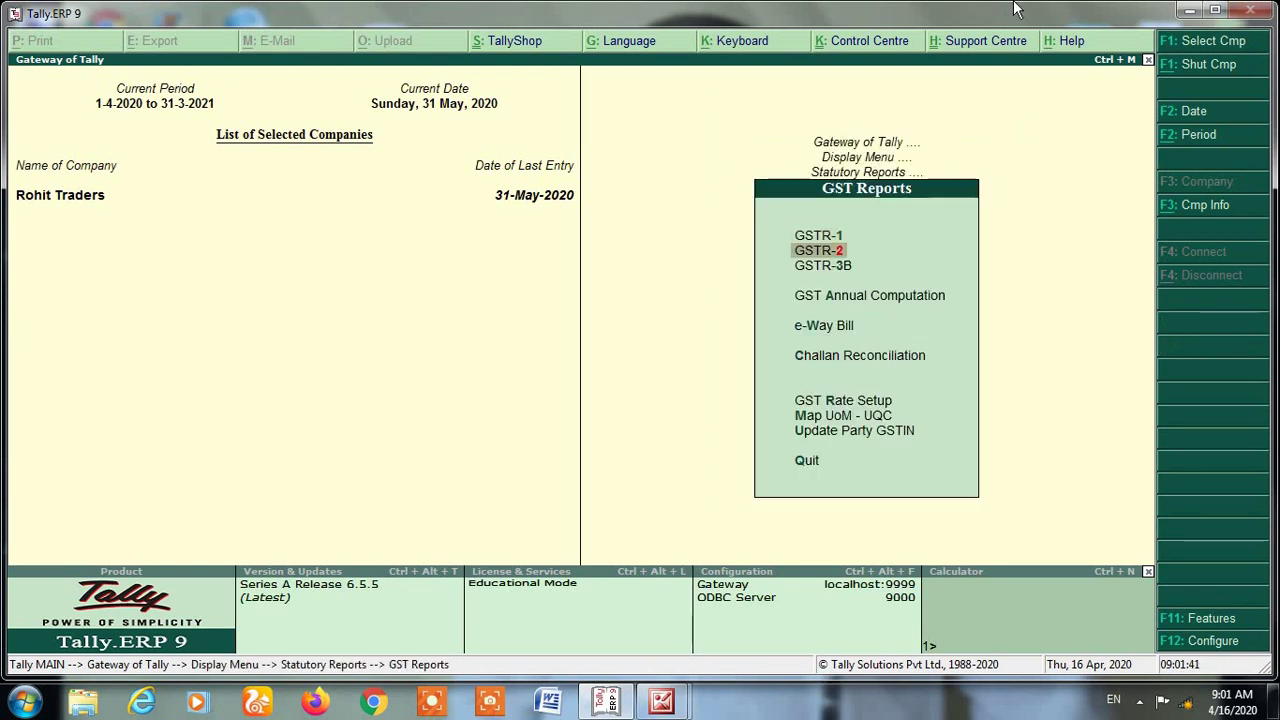
{"action": "key", "text": "Return"}
{"action": "key", "text": "F2"}
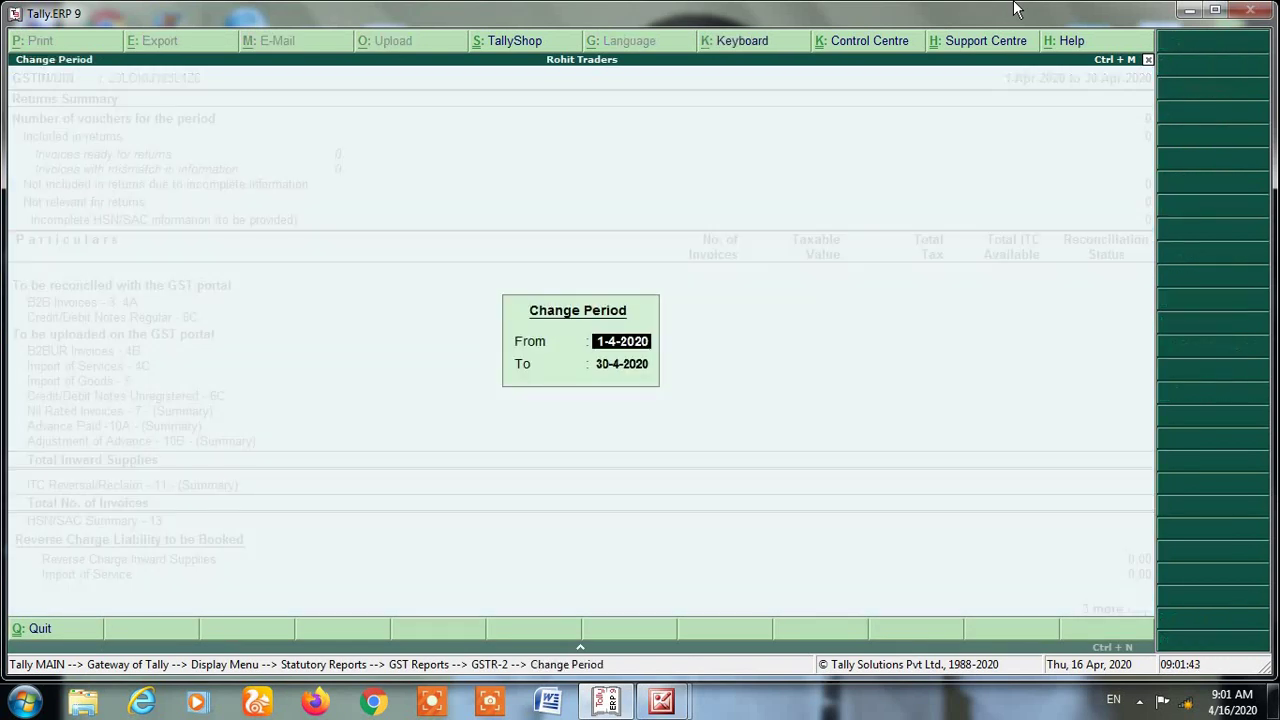
{"action": "type", "text": "1-5"}
{"action": "key", "text": "Return"}
{"action": "type", "text": "31-5"}
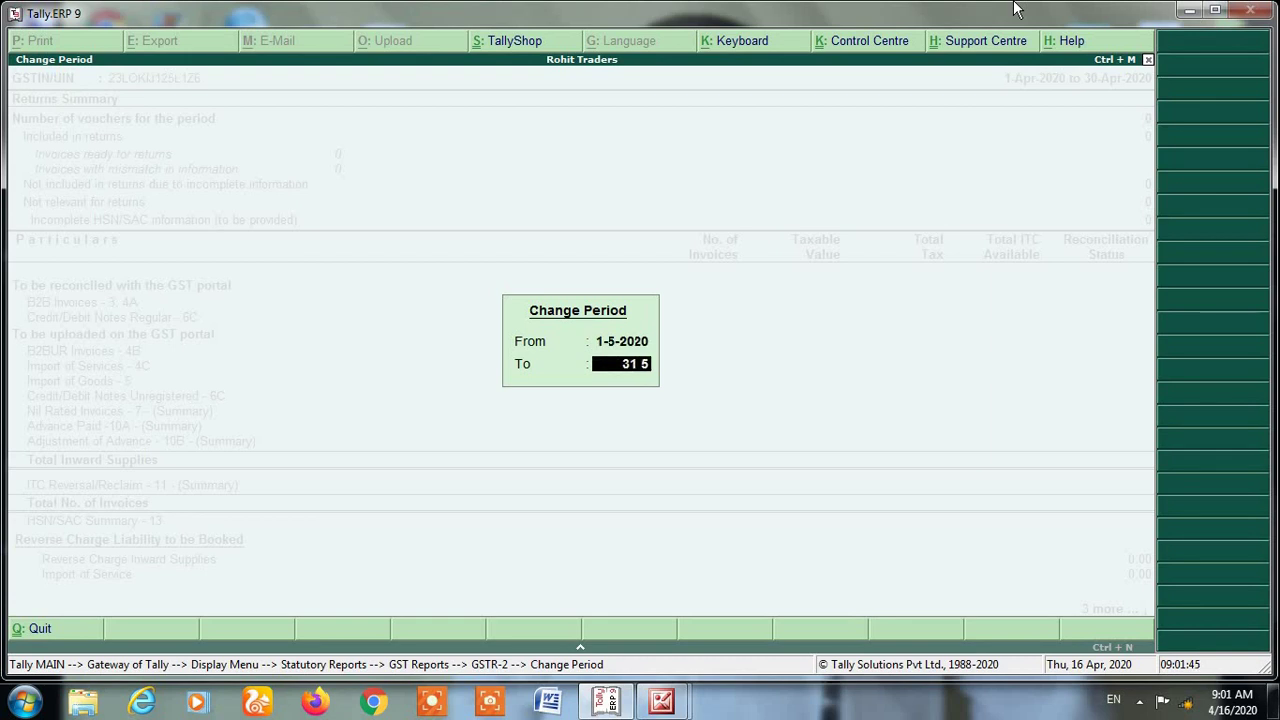
{"action": "key", "text": "Return"}
Check the B2B Invoices line in GSTR-2 and configure the report to show tax types in separate columns
{"action": "key", "text": "Down"}
{"action": "key", "text": "Down"}
{"action": "key", "text": "Down"}
{"action": "key", "text": "Down"}
{"action": "key", "text": "Down"}
{"action": "key", "text": "Down"}
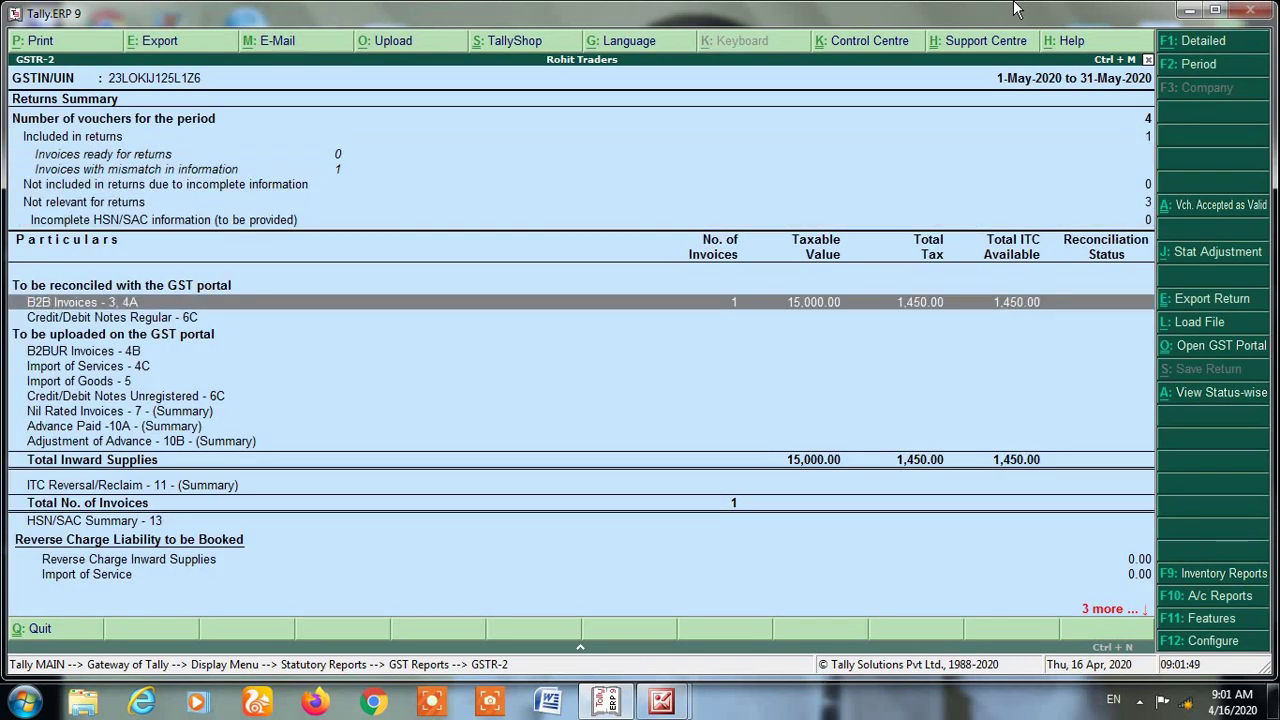
{"action": "key", "text": "F12"}
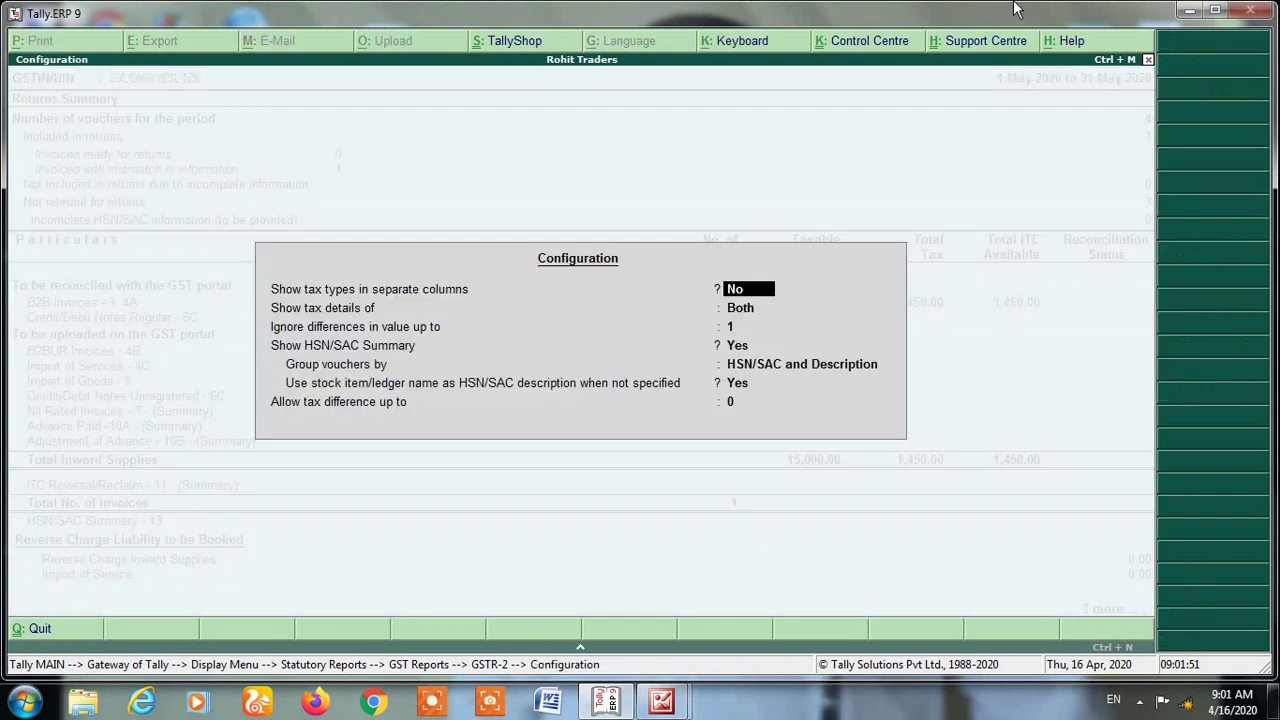
{"action": "key", "text": "y"}
{"action": "key", "text": "ctrl+a"}
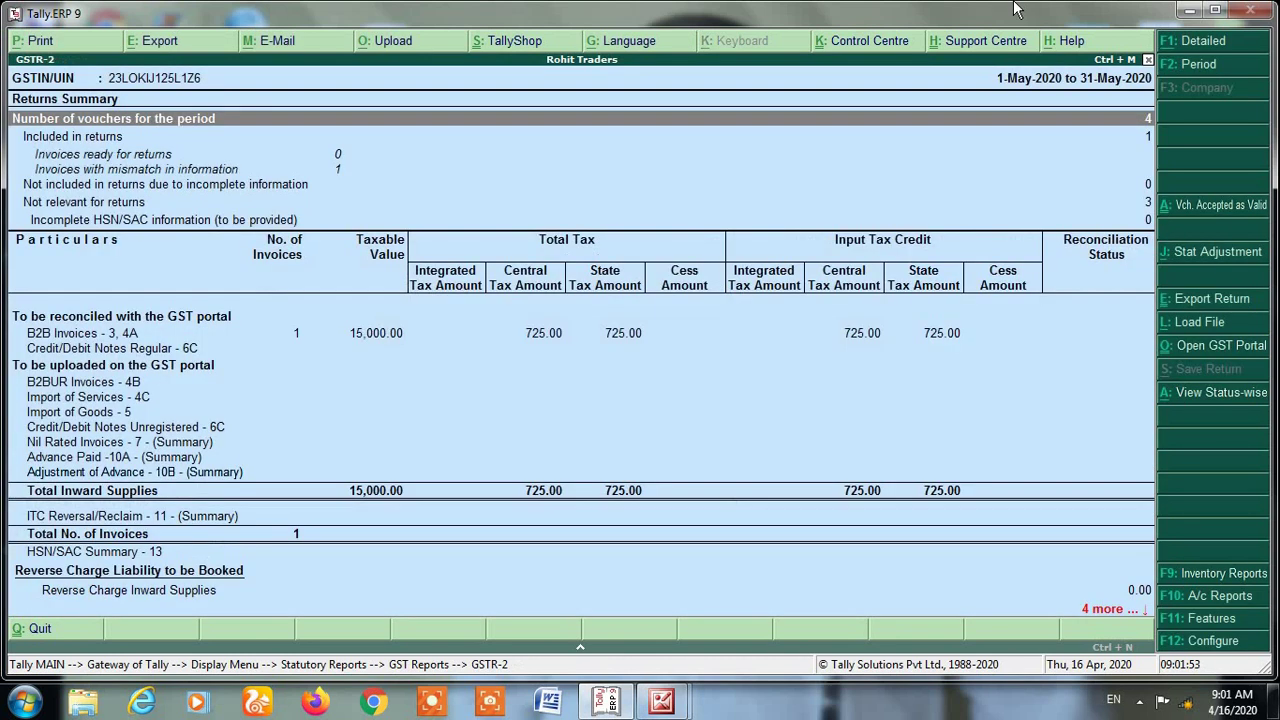
Check the central and state tax amounts of the B2B Invoices line and close GSTR-2
{"action": "key", "text": "Down"}
{"action": "key", "text": "Down"}
{"action": "key", "text": "Down"}
{"action": "key", "text": "Down"}
{"action": "key", "text": "Down"}
{"action": "key", "text": "Down"}
{"action": "key", "text": "Down"}
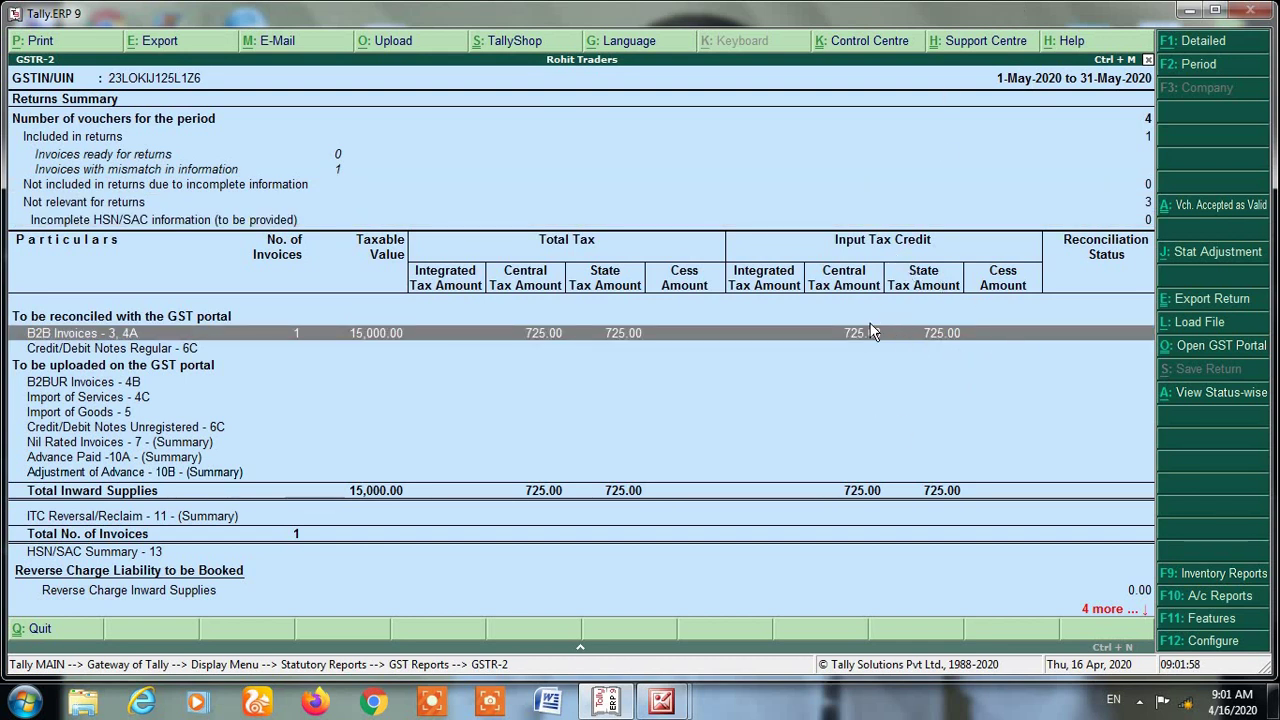
{"action": "key", "text": "Escape"}
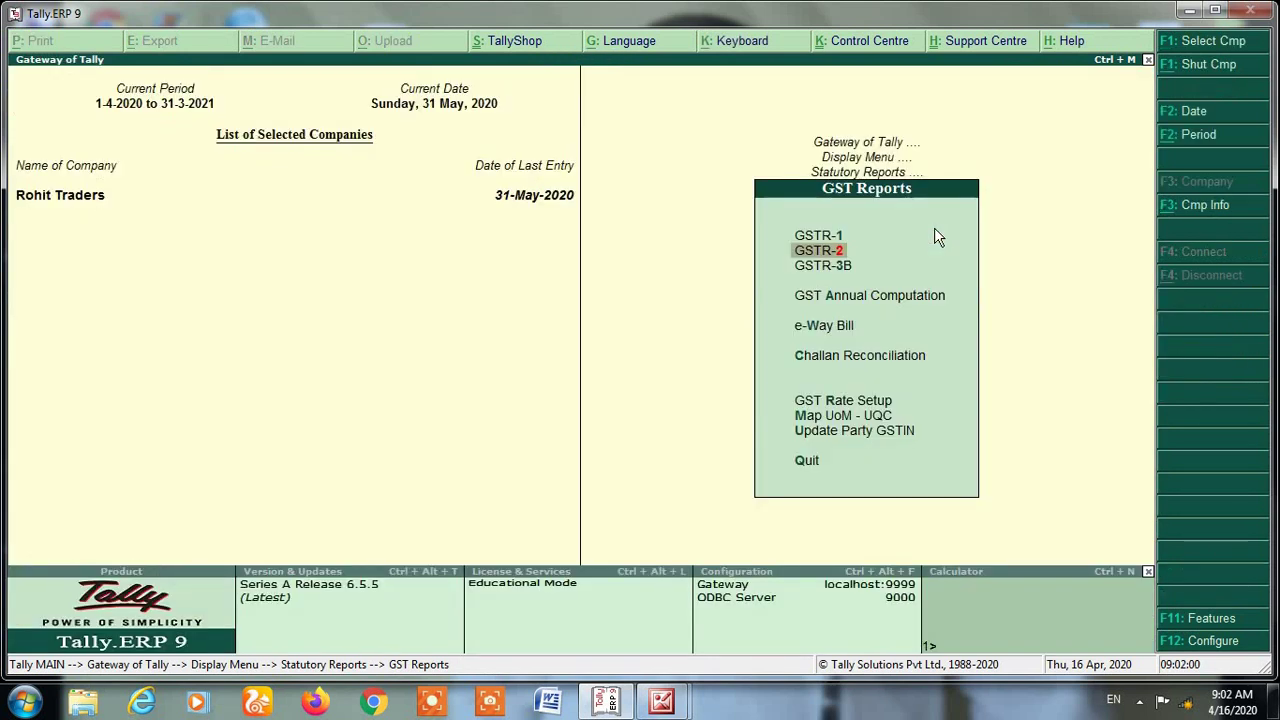
Display the GSTR-3B return for the period 1-5-2020 to 31-5-2020
{"action": "key", "text": "Down"}
{"action": "key", "text": "Return"}
{"action": "key", "text": "F2"}
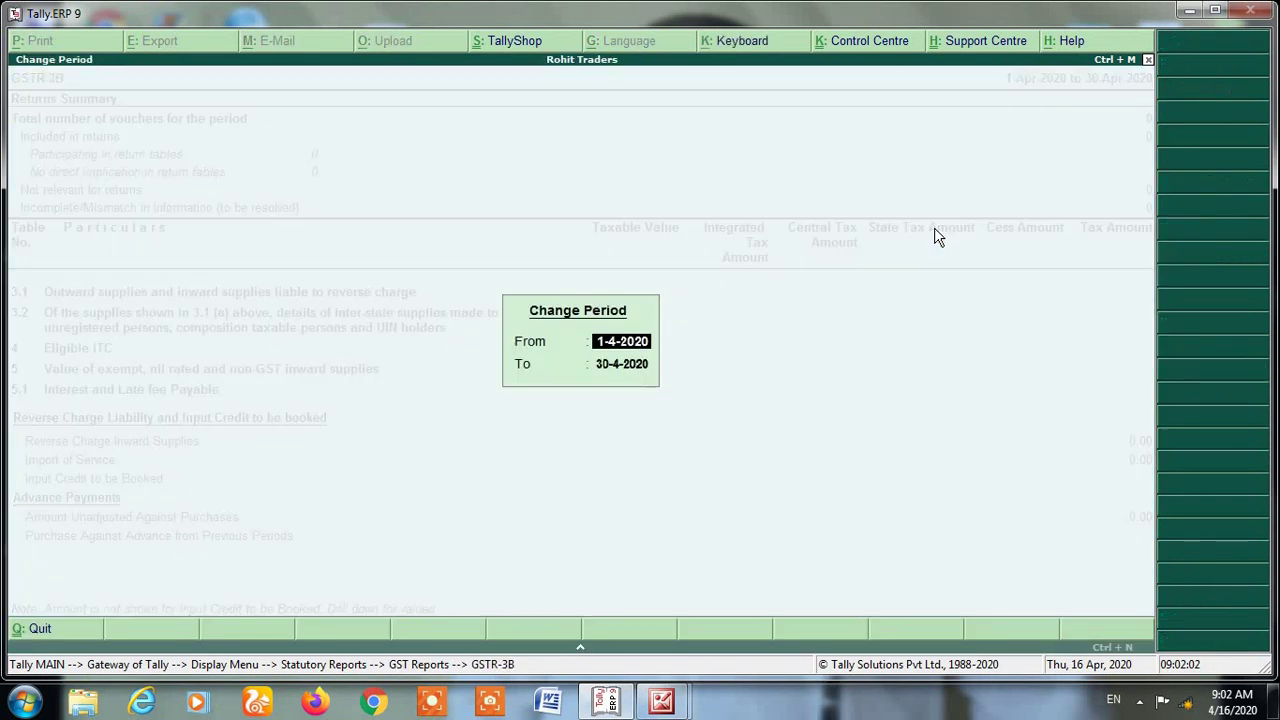
{"action": "type", "text": "1-5"}
{"action": "key", "text": "Return"}
{"action": "type", "text": "321"}
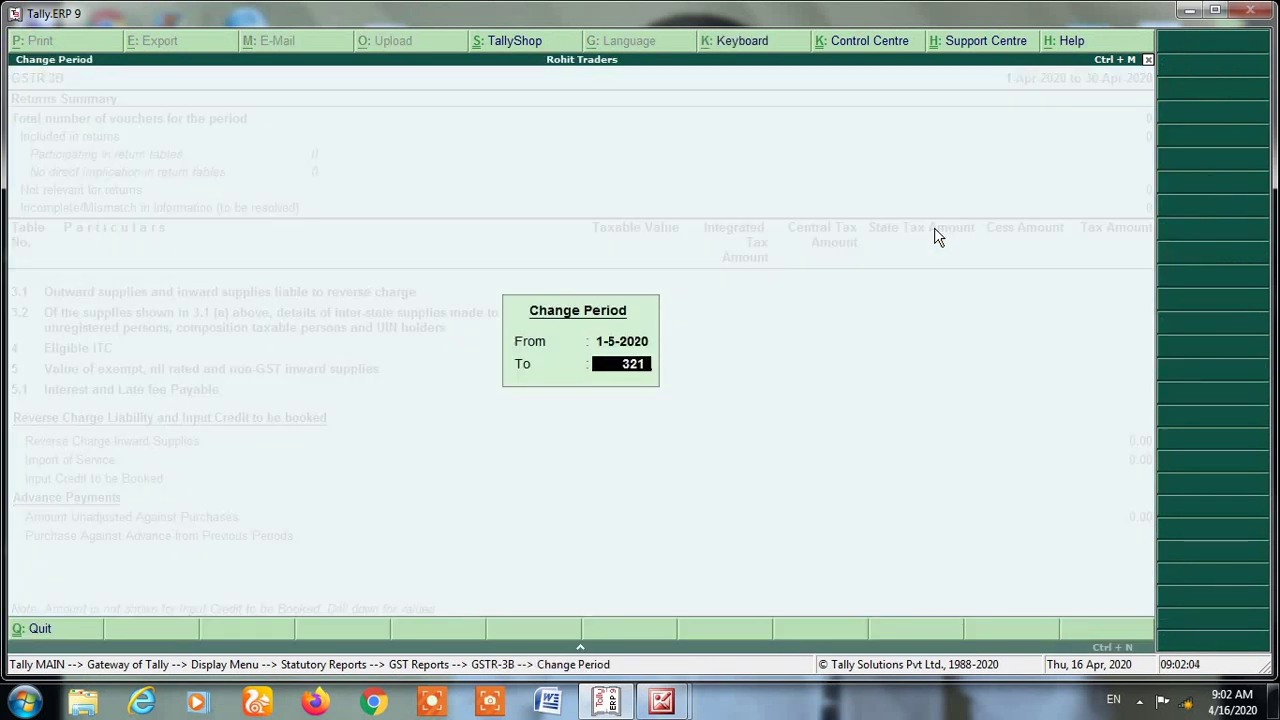
{"action": "key", "text": "BackSpace"}
{"action": "key", "text": "BackSpace"}
{"action": "type", "text": "1 5"}
{"action": "key", "text": "Return"}
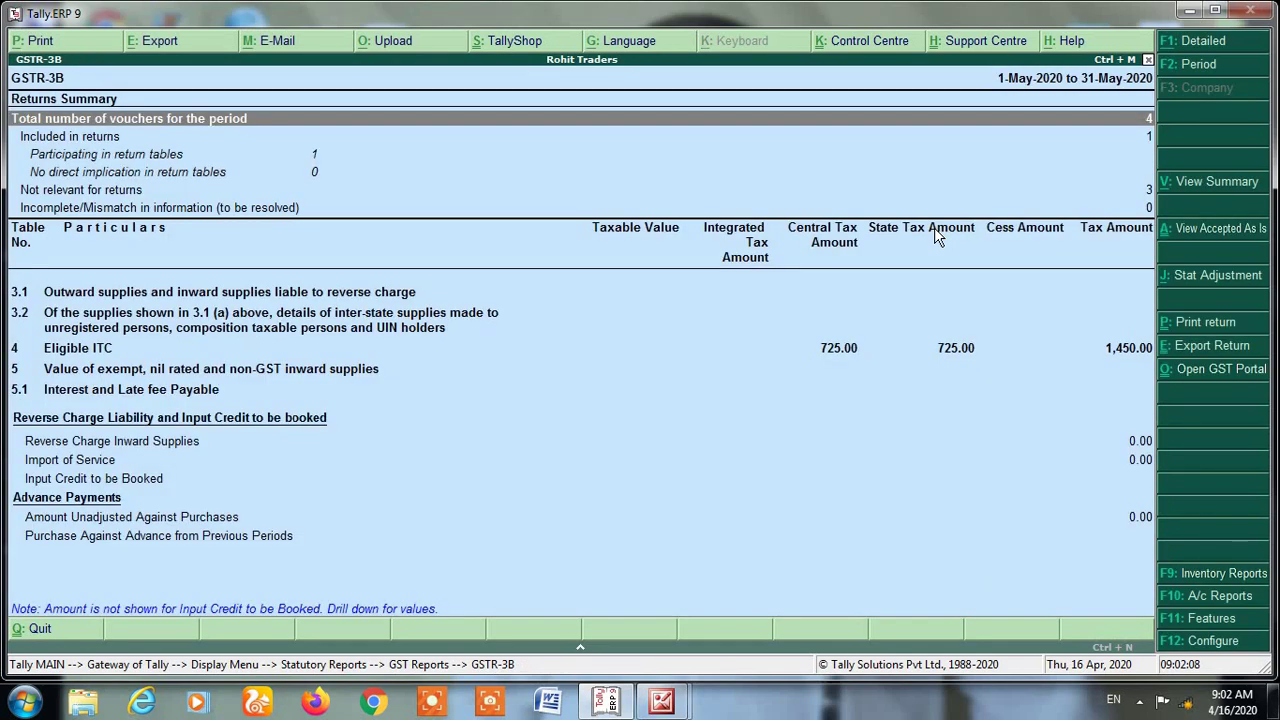
Expand the Eligible ITC section of GSTR-3B
{"action": "key", "text": "Down"}
{"action": "key", "text": "Down"}
{"action": "key", "text": "Down"}
{"action": "key", "text": "Down"}
{"action": "key", "text": "Down"}
{"action": "key", "text": "Down"}
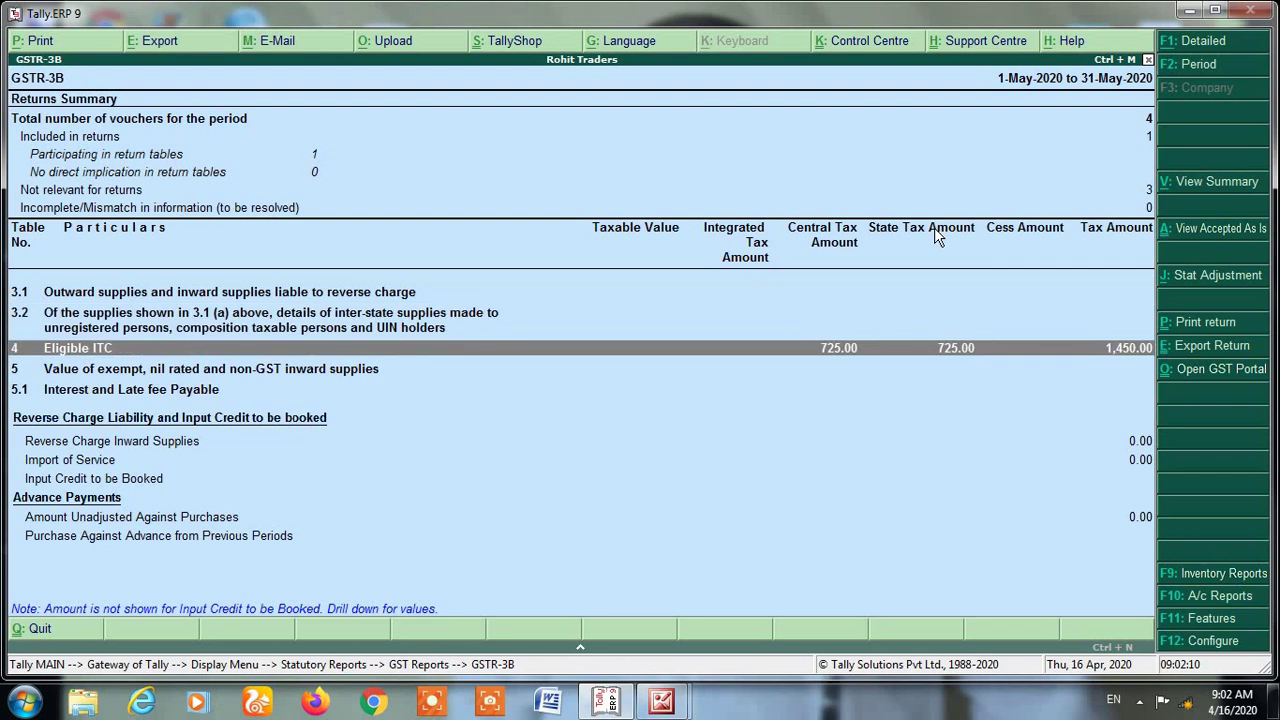
{"action": "key", "text": "Return"}
Drill down All other ITC to its voucher register, check the Ganga Traders purchase, and return to the Gateway
{"action": "key", "text": "Down"}
{"action": "key", "text": "Down"}
{"action": "key", "text": "Down"}
{"action": "key", "text": "Down"}
{"action": "key", "text": "Down"}
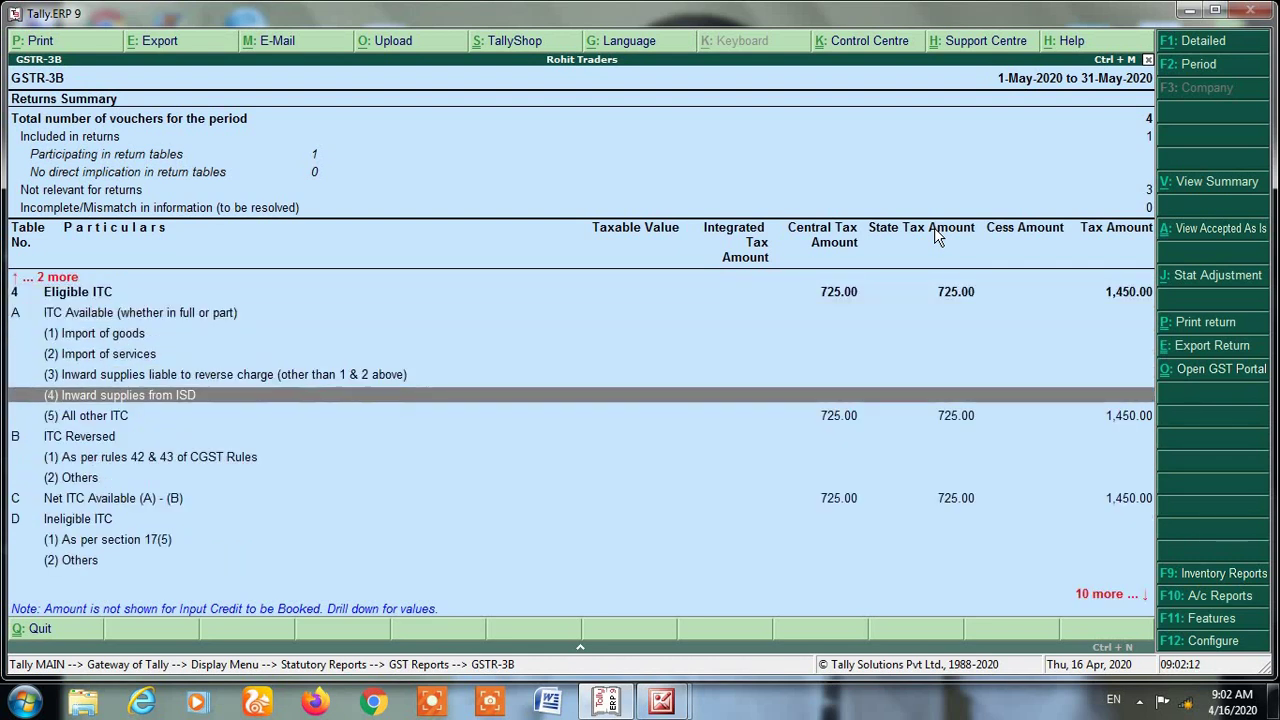
{"action": "key", "text": "Down"}
{"action": "key", "text": "Return"}
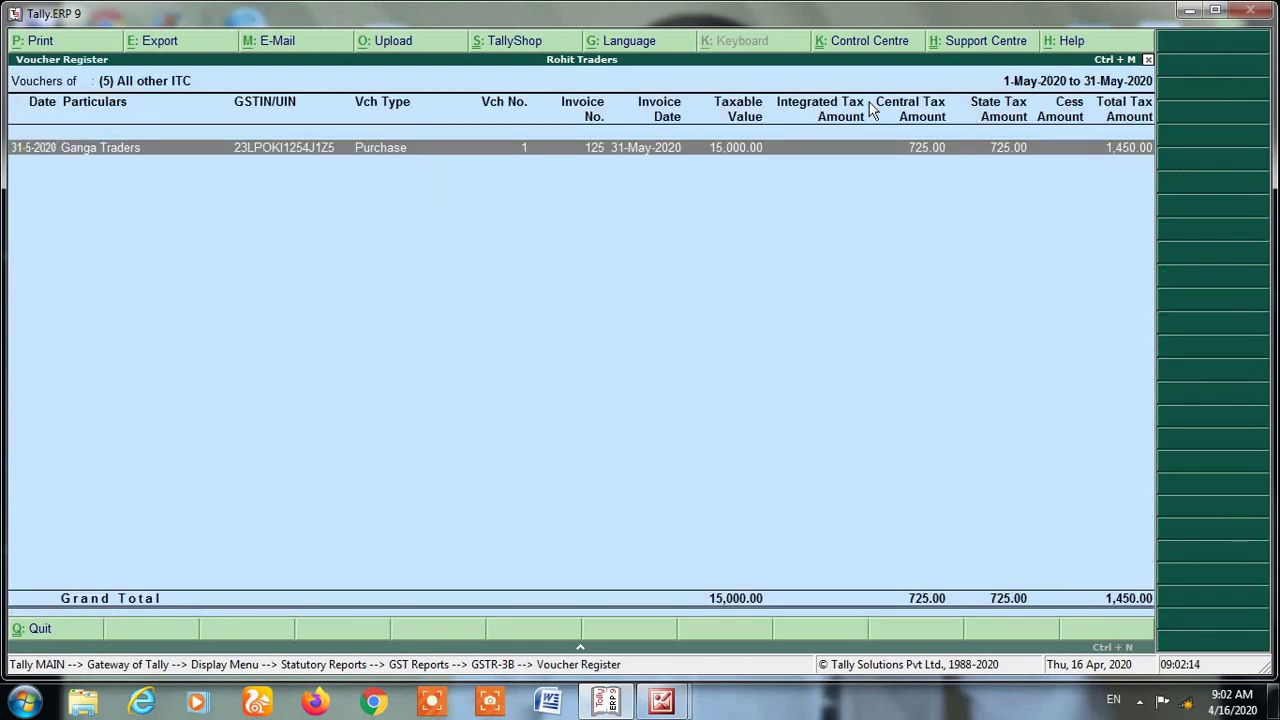
{"action": "key", "text": "Escape"}
{"action": "key", "text": "Escape"}
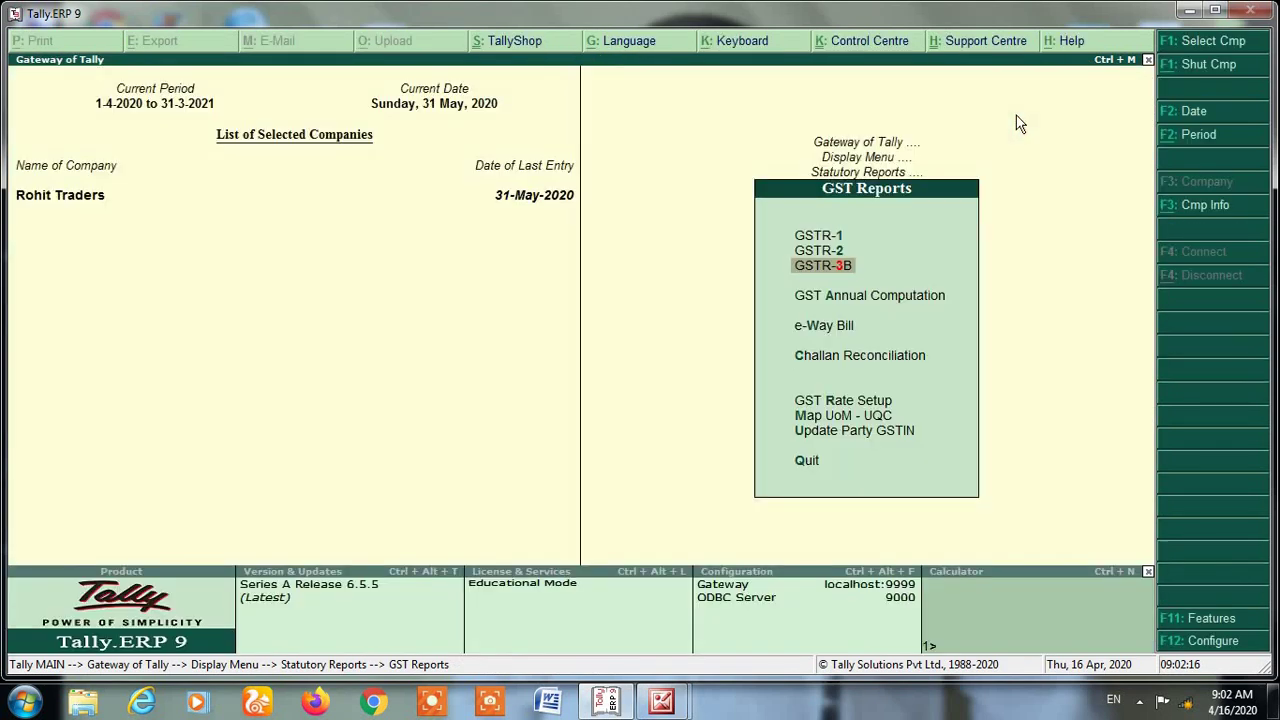
{"action": "key", "text": "Escape"}
{"action": "key", "text": "Escape"}
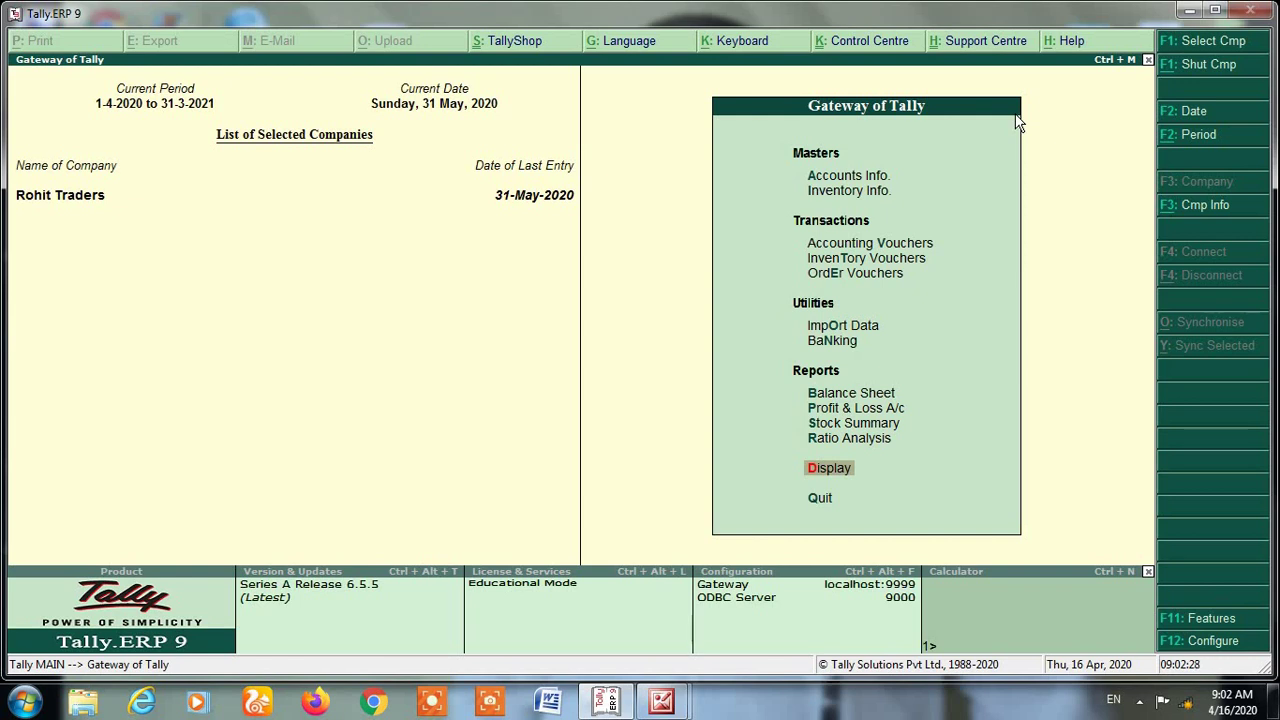
{"action": "key", "text": "Down"}
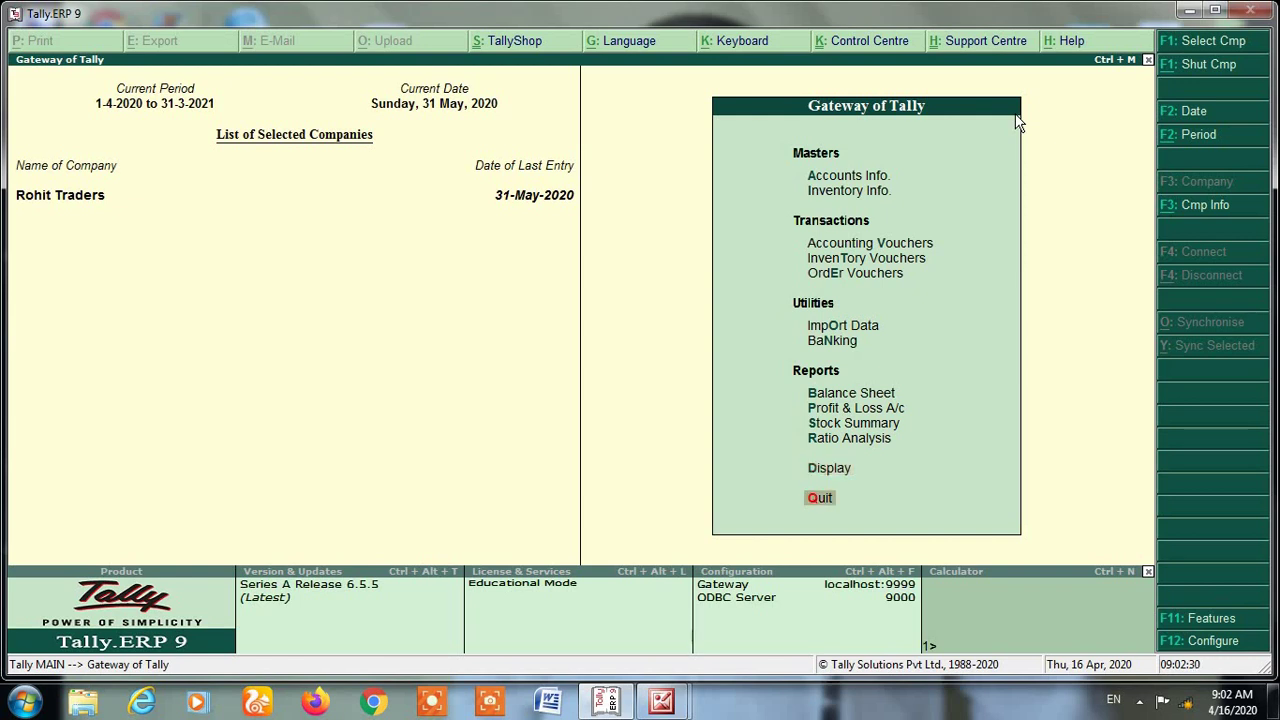
{"action": "key", "text": "Up"}
{"action": "key", "text": "Up"}
{"action": "key", "text": "Up"}
{"action": "key", "text": "Up"}
{"action": "key", "text": "Up"}
{"action": "key", "text": "Up"}
{"action": "key", "text": "Up"}
{"action": "key", "text": "Up"}
{"action": "key", "text": "Up"}
{"action": "key", "text": "Up"}
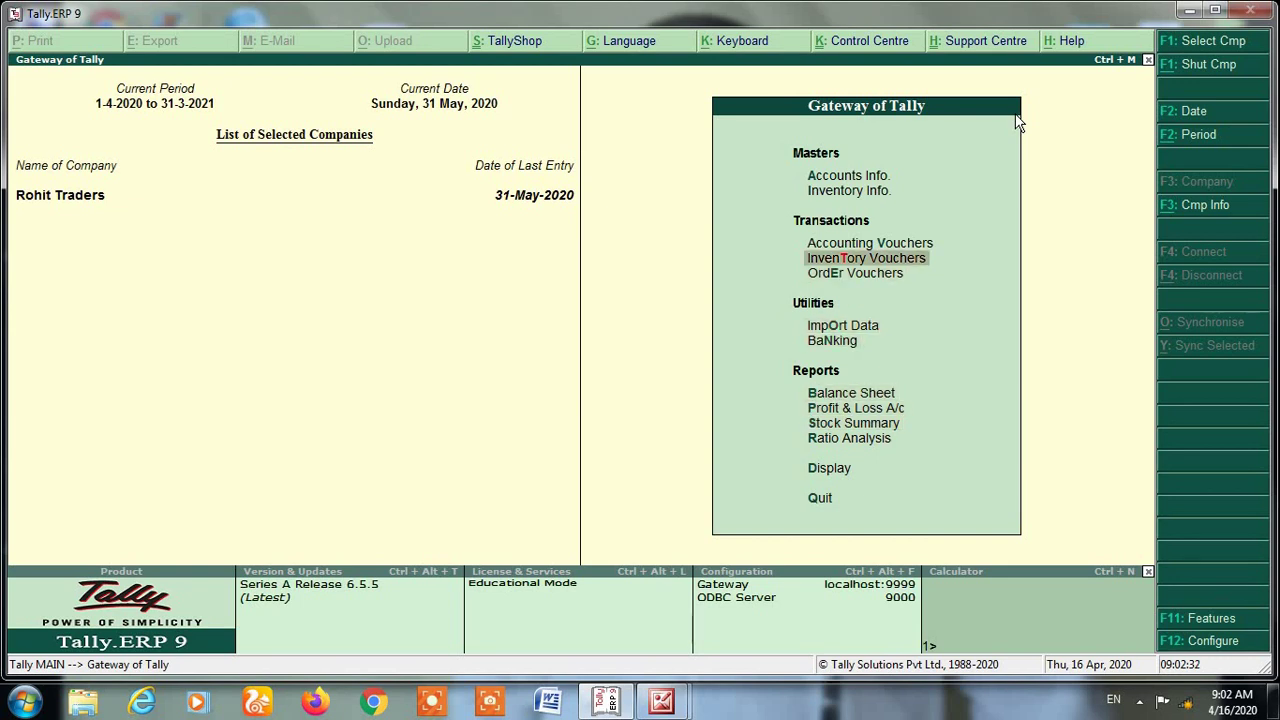
{"action": "key", "text": "Return"}
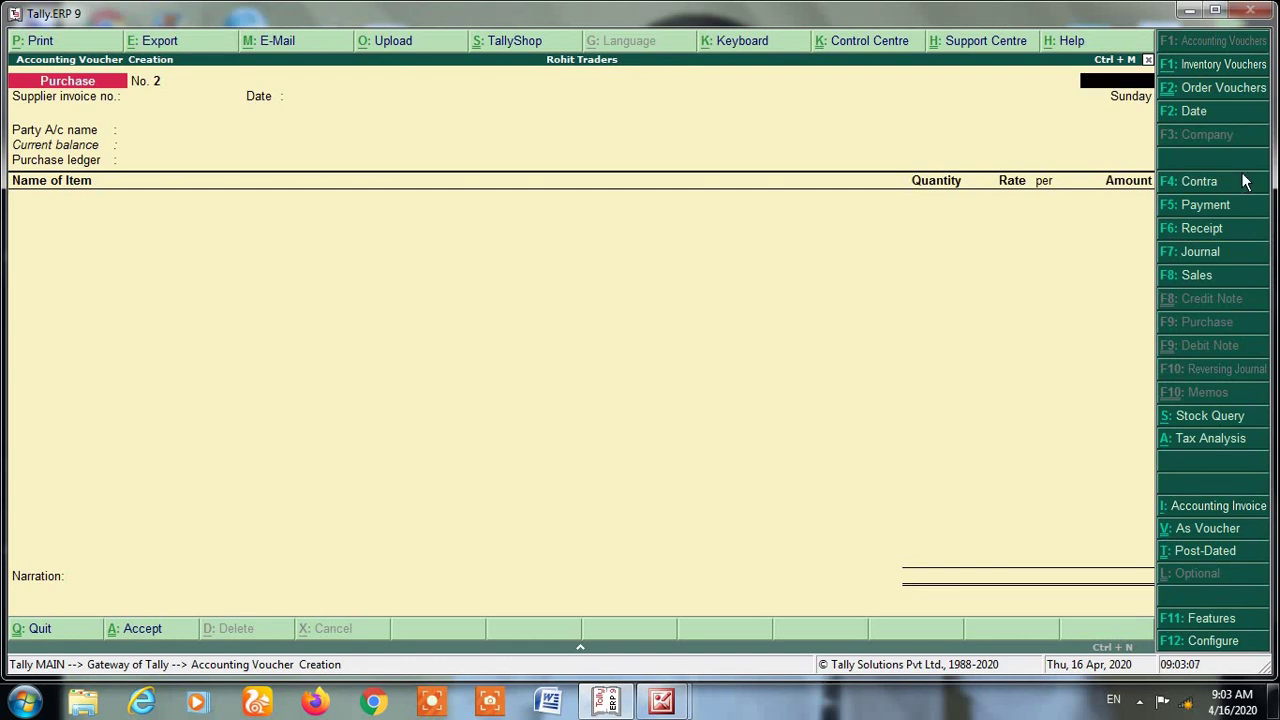
{"action": "key", "text": "Escape"}
{"action": "key", "text": "y"}
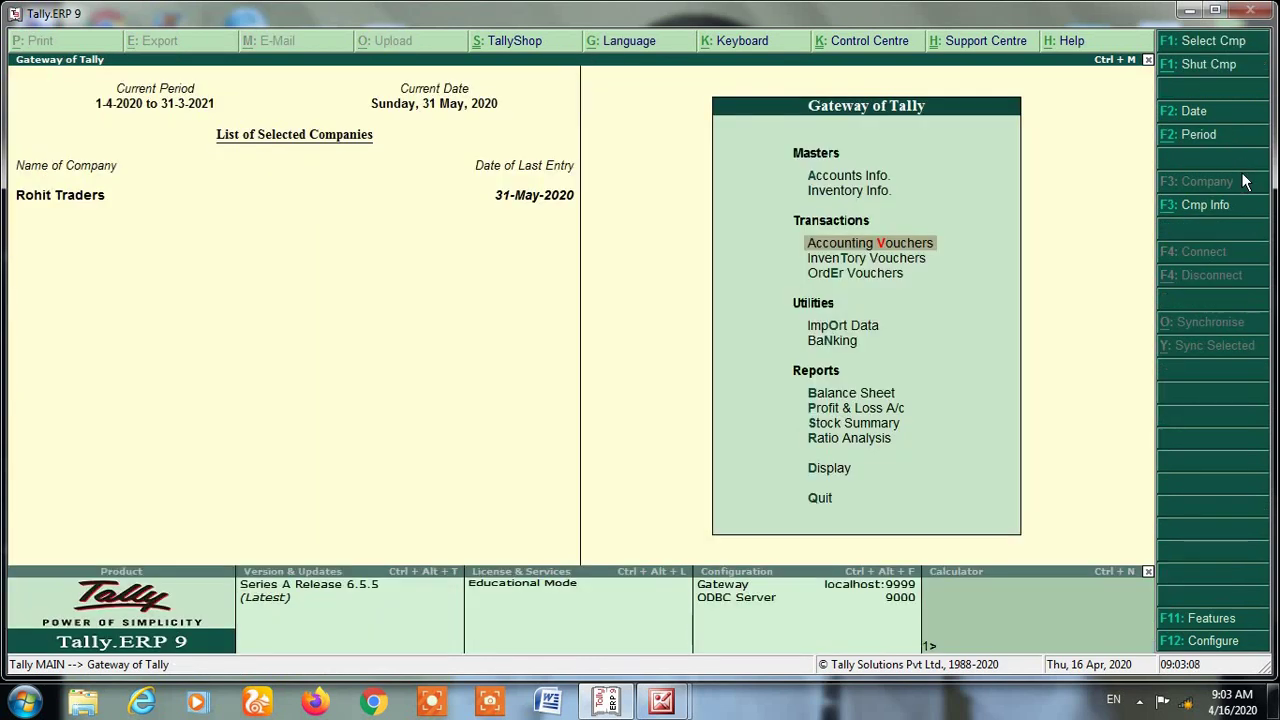